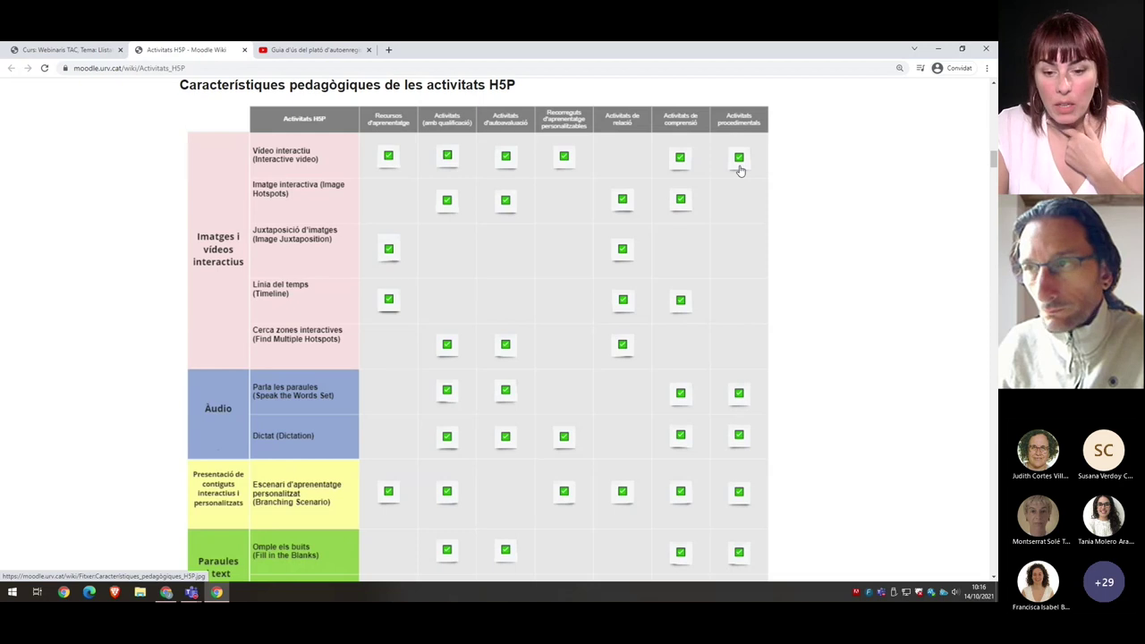
Examine the table of pedagogical characteristics of the H5P activities and the section on creating an H5P activity
scroll(805, 223, down, 3)
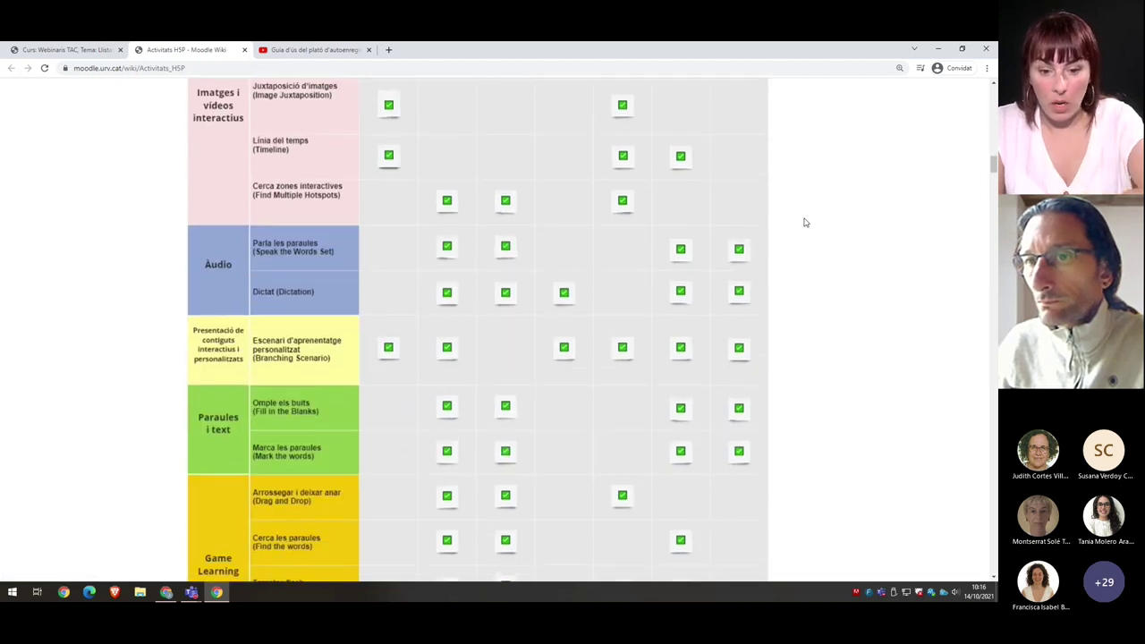
scroll(805, 223, down, 2)
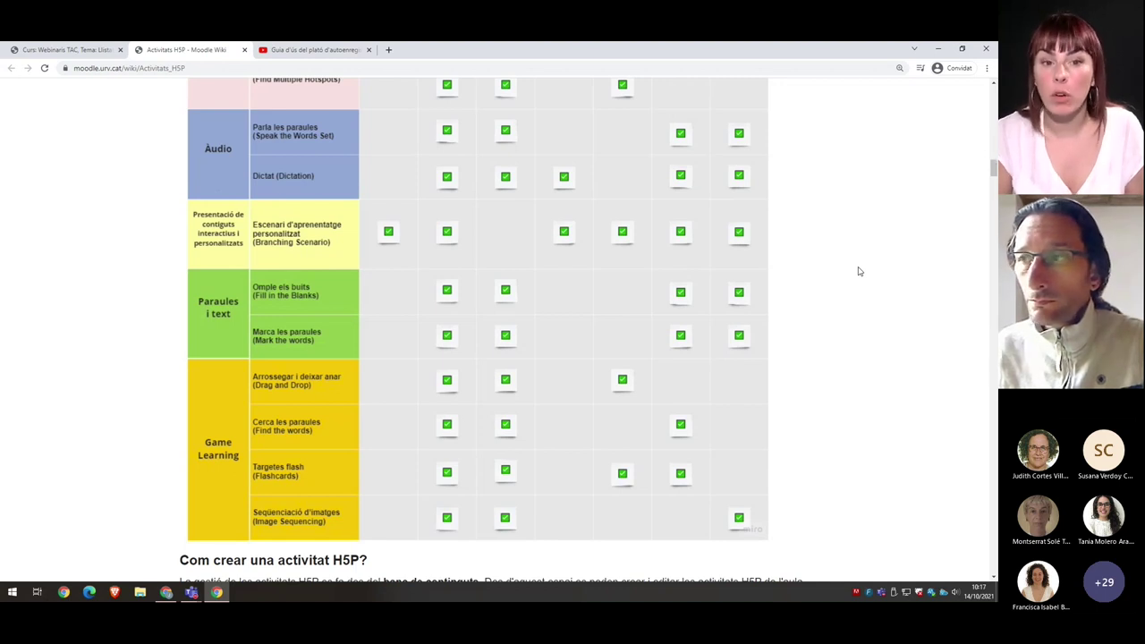
scroll(858, 271, down, 1)
scroll(859, 271, down, 3)
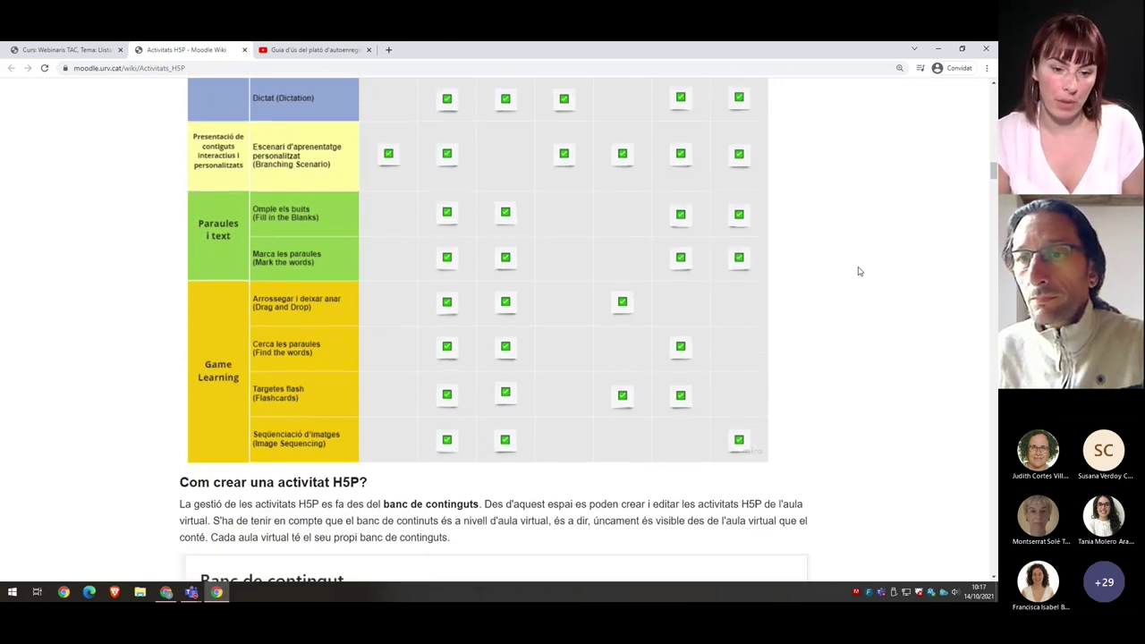
scroll(859, 271, down, 1)
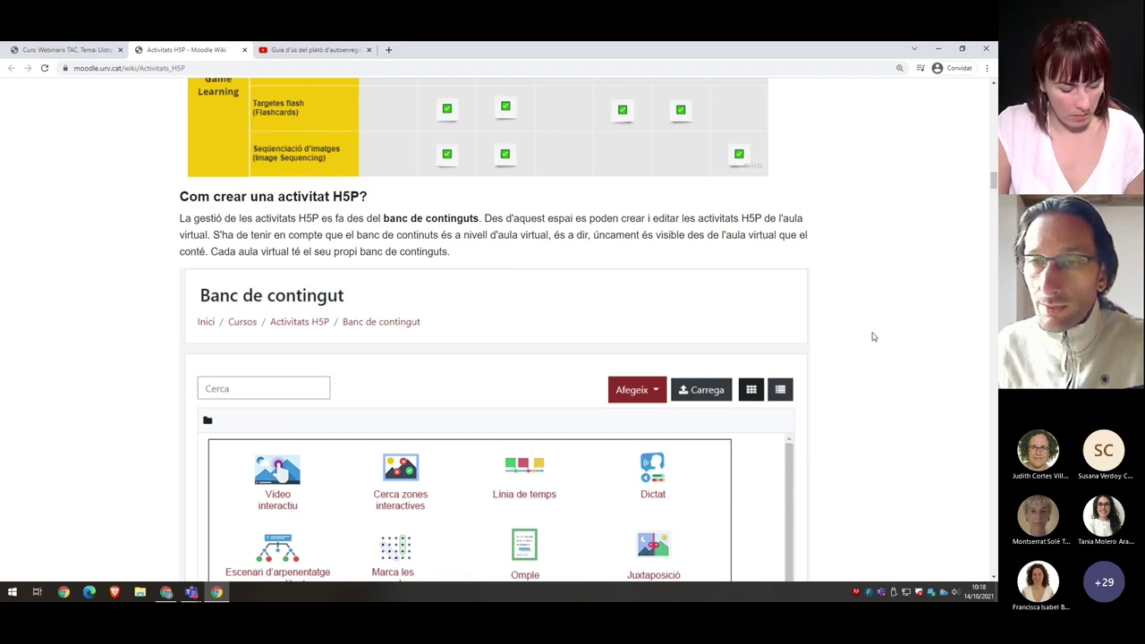
scroll(874, 336, down, 3)
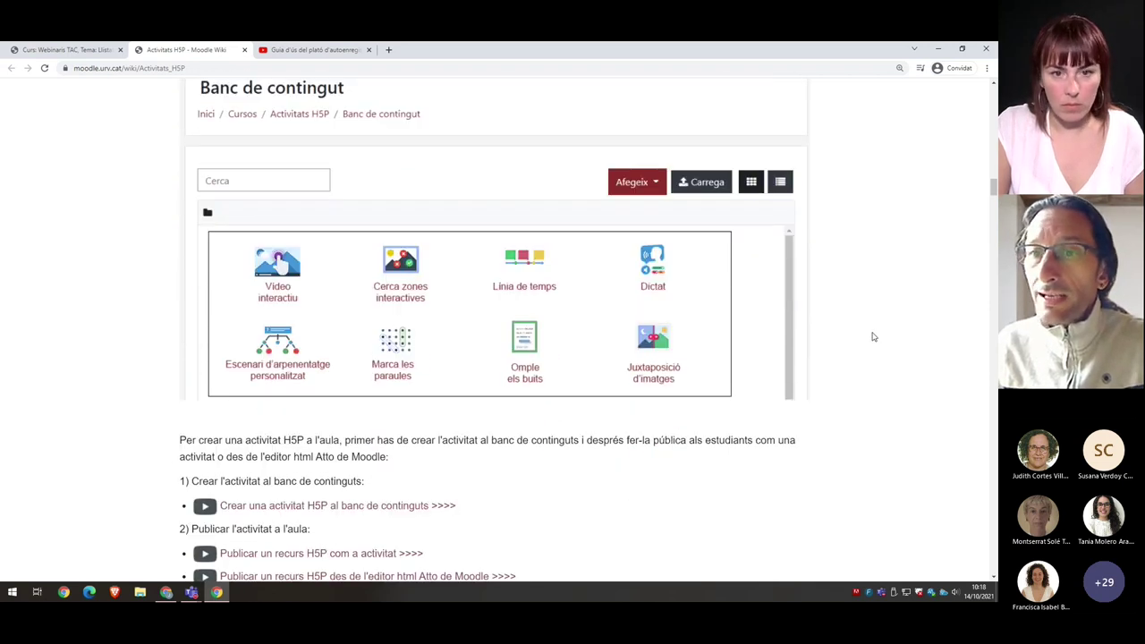
scroll(874, 336, down, 2)
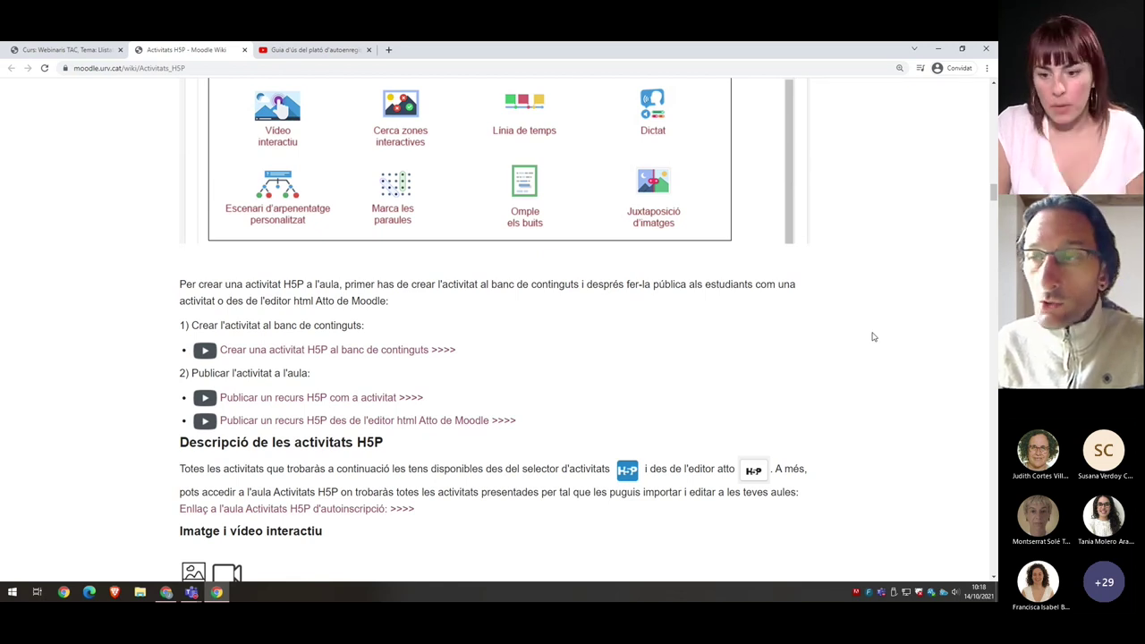
scroll(874, 336, down, 1)
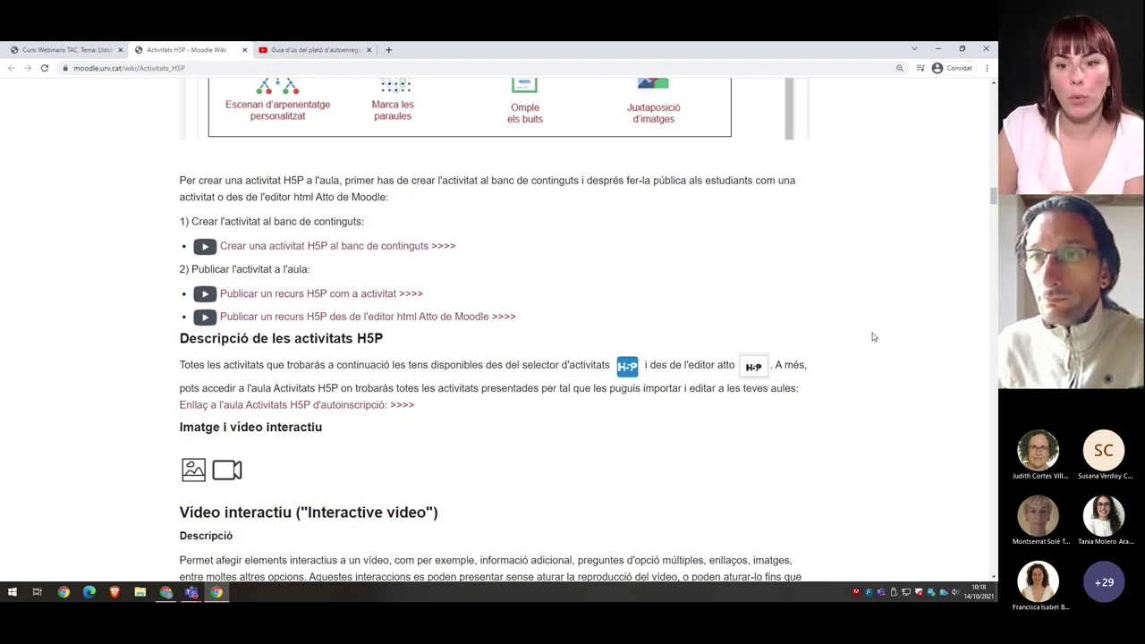
scroll(873, 336, down, 1)
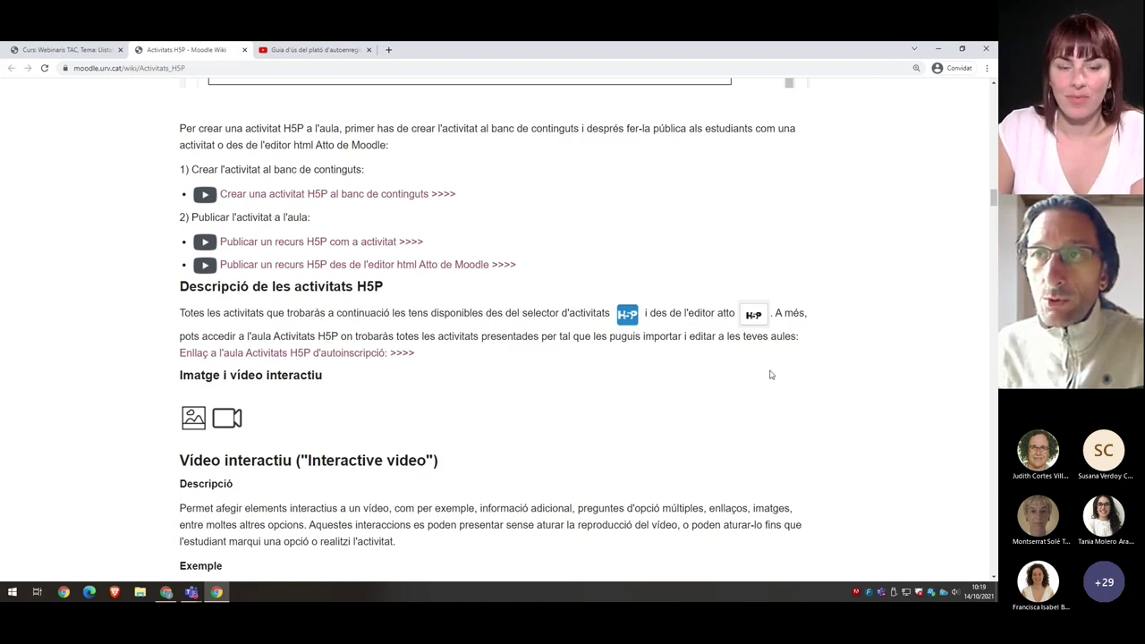
Play the interactive video example "Pautes per enregistrar una entrevista" up to its first question and dismiss the suggested videos
scroll(863, 389, down, 1)
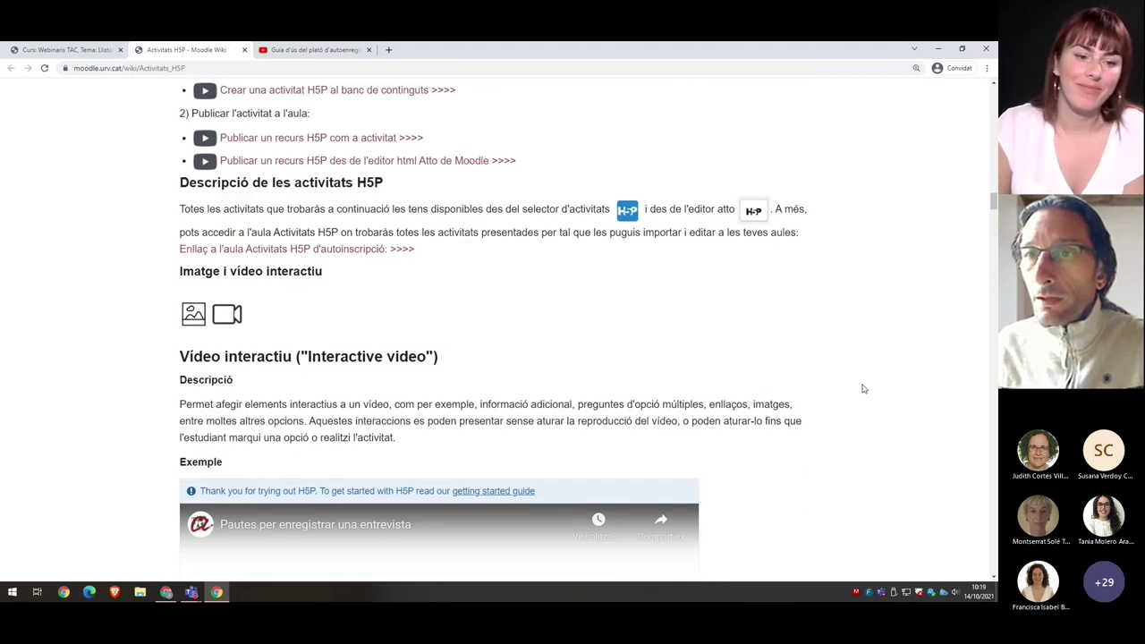
scroll(863, 389, down, 2)
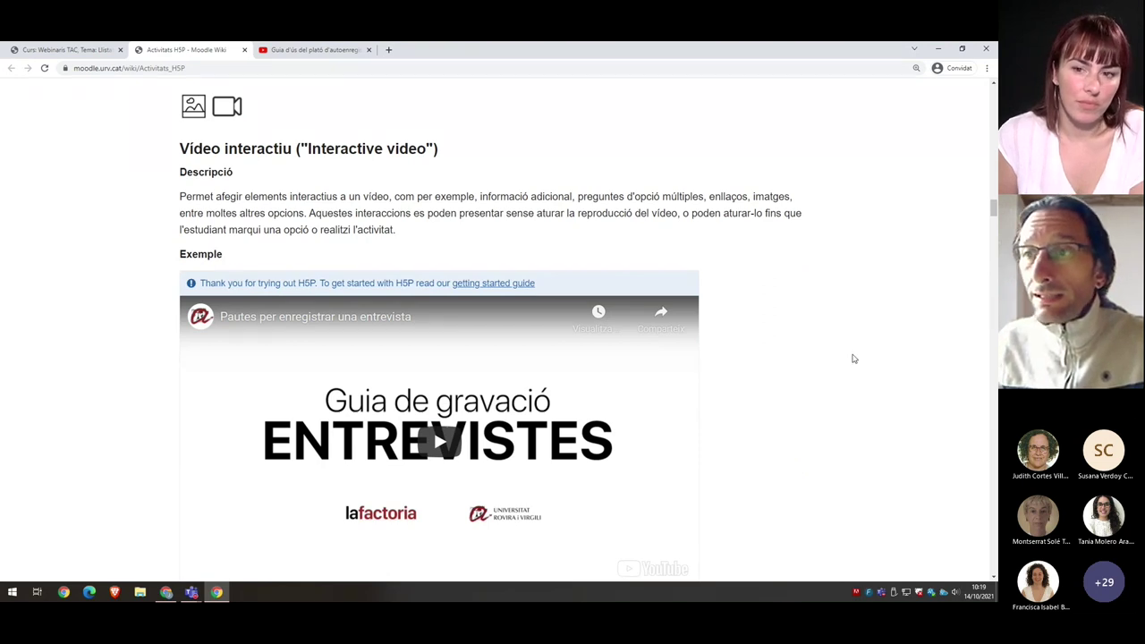
scroll(853, 358, down, 1)
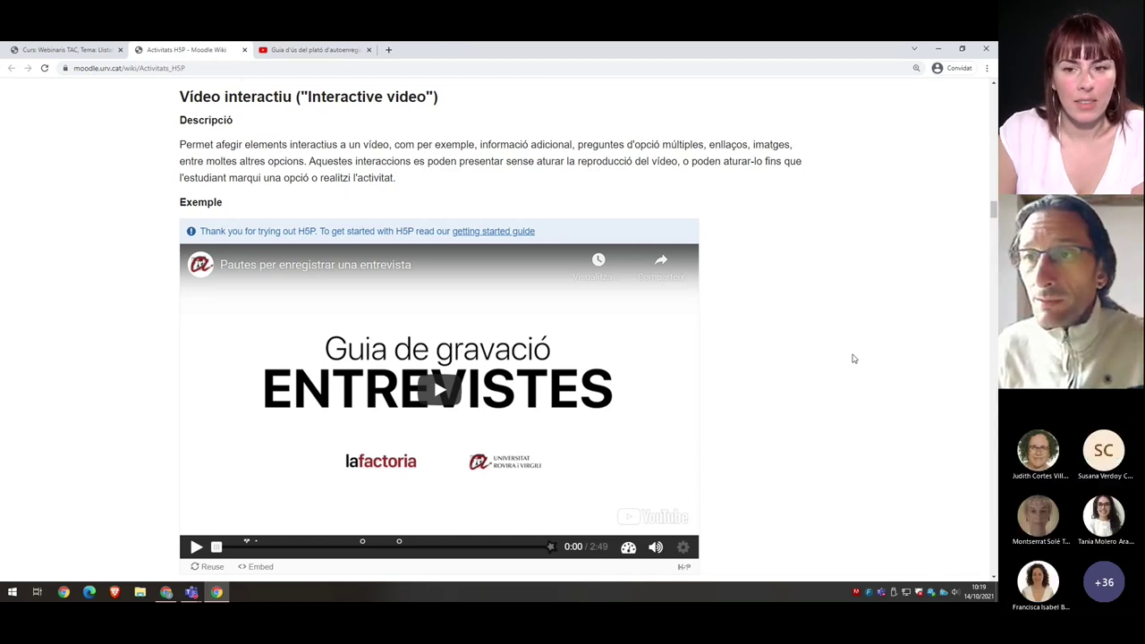
scroll(852, 359, down, 1)
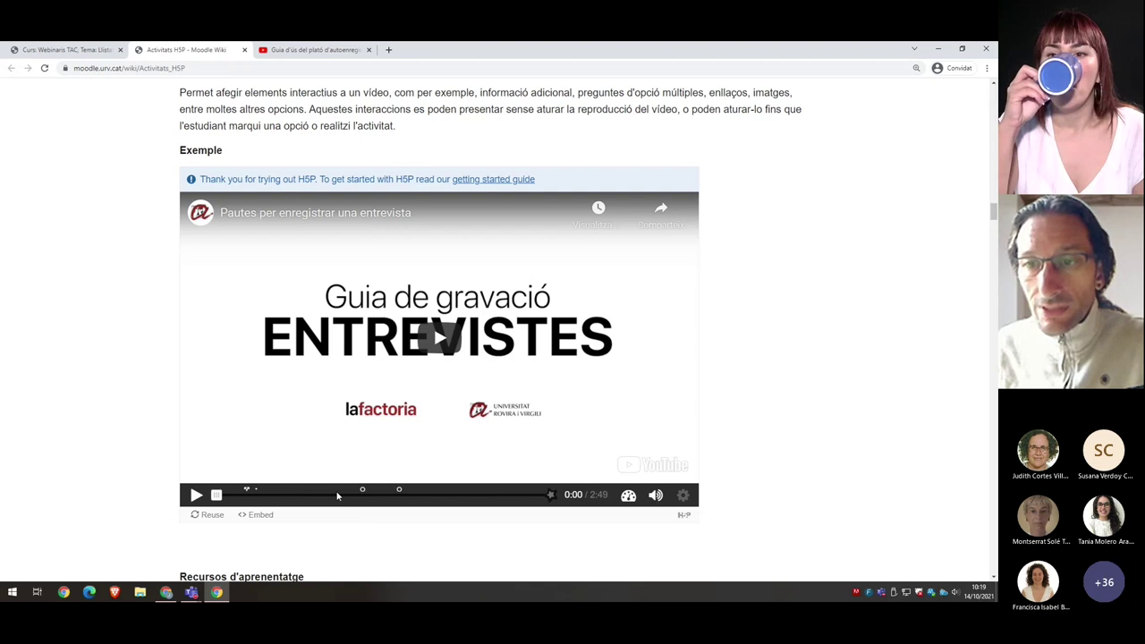
click(438, 341)
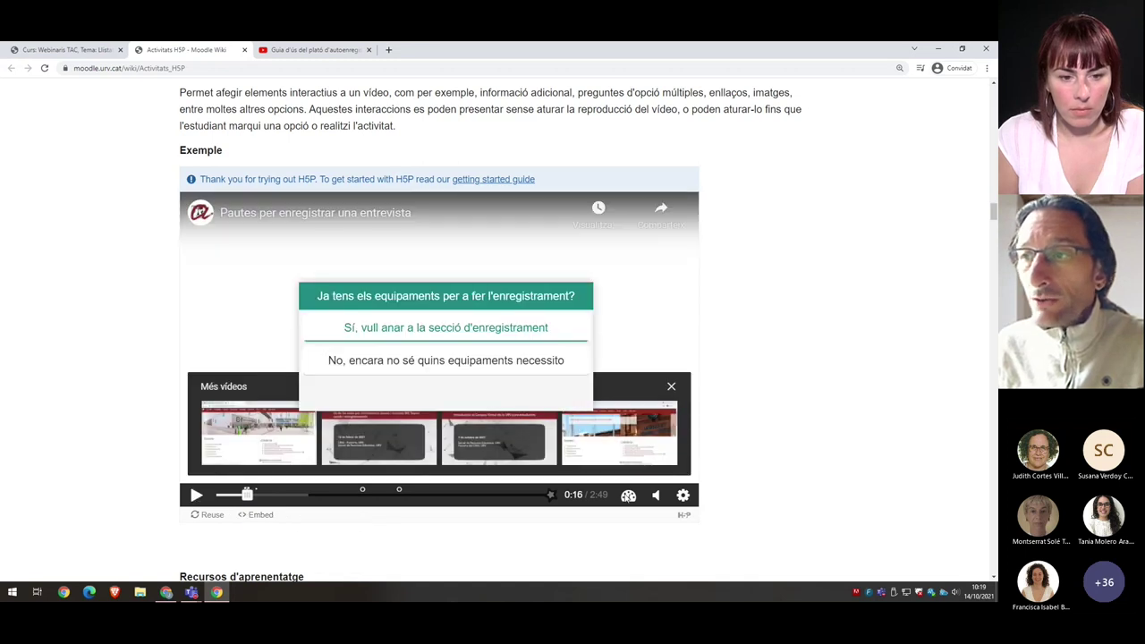
click(670, 386)
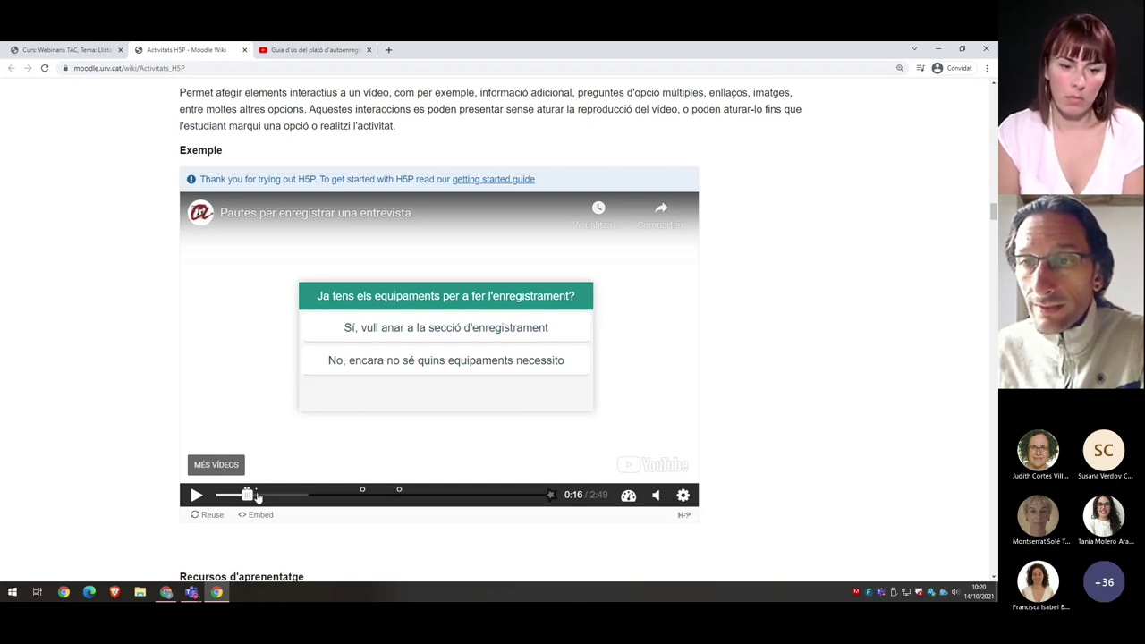
Answer the recording equipment question with "Sí, vull anar a la secció d'enregistrament", continue to that section and pause the video
click(429, 331)
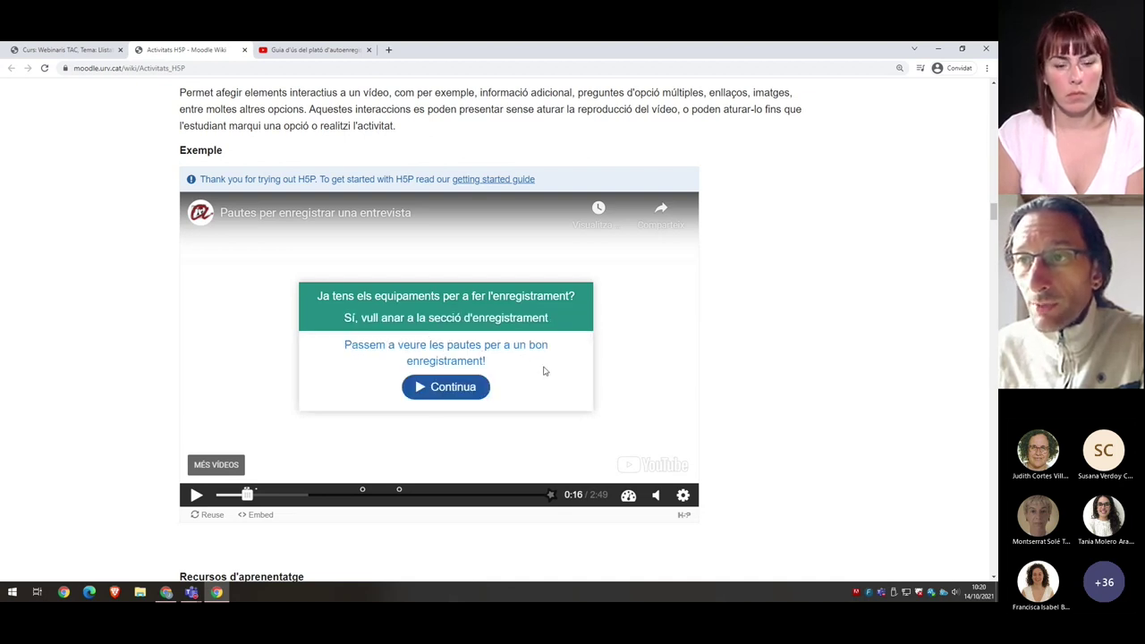
click(452, 387)
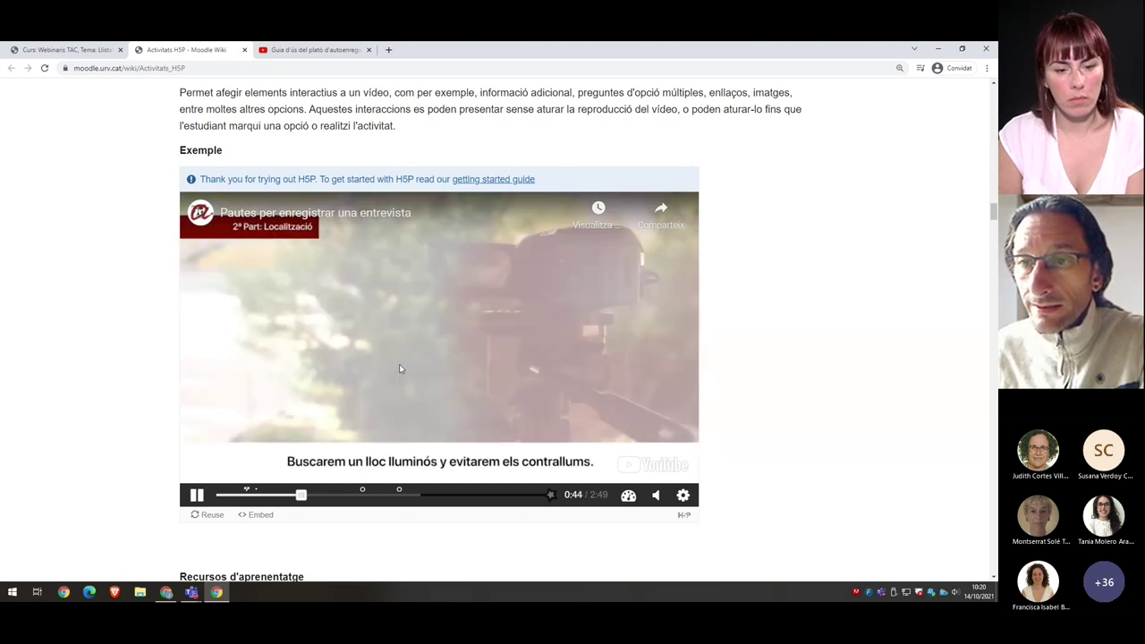
click(197, 494)
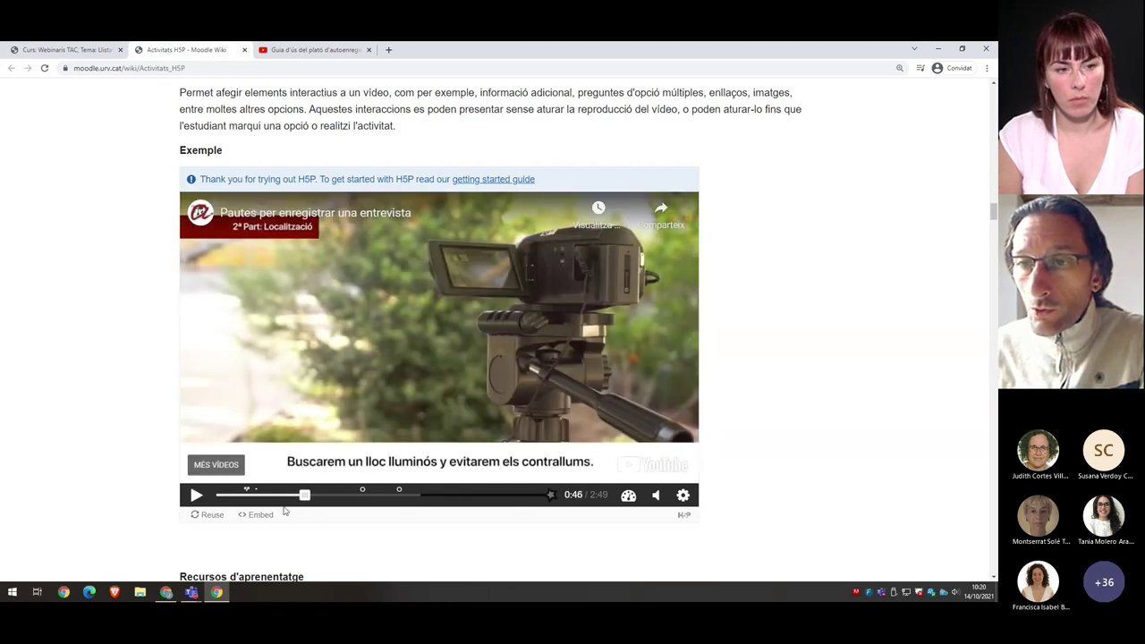
Rewind the video to 0:18 in the Material part, resume playback and try to open the equipment loan link
drag(304, 494, 267, 498)
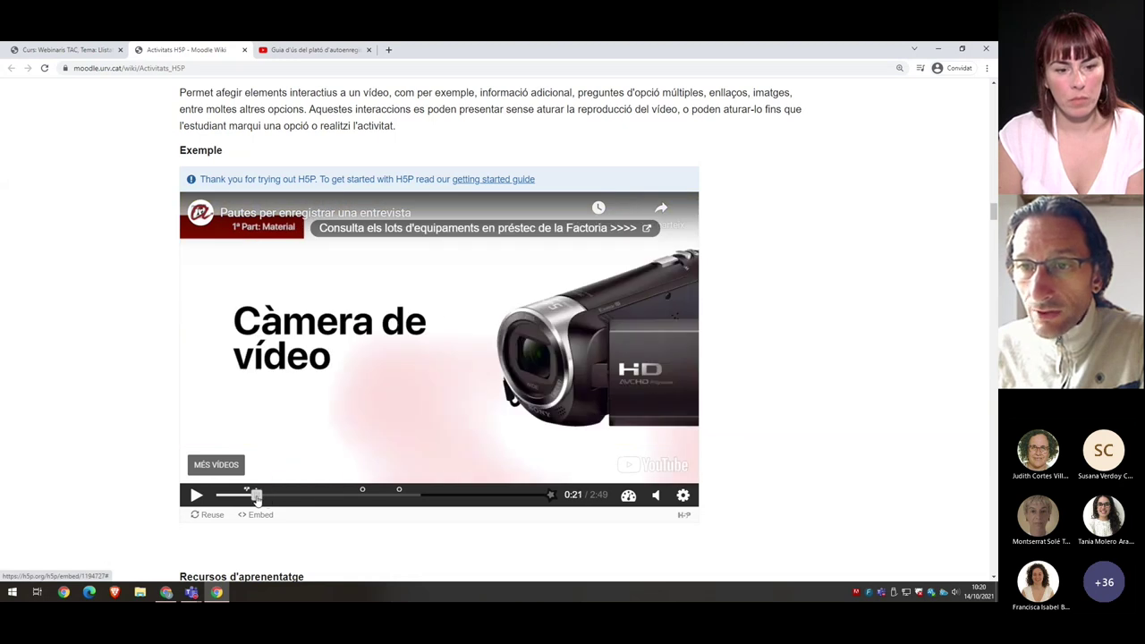
drag(266, 497, 250, 495)
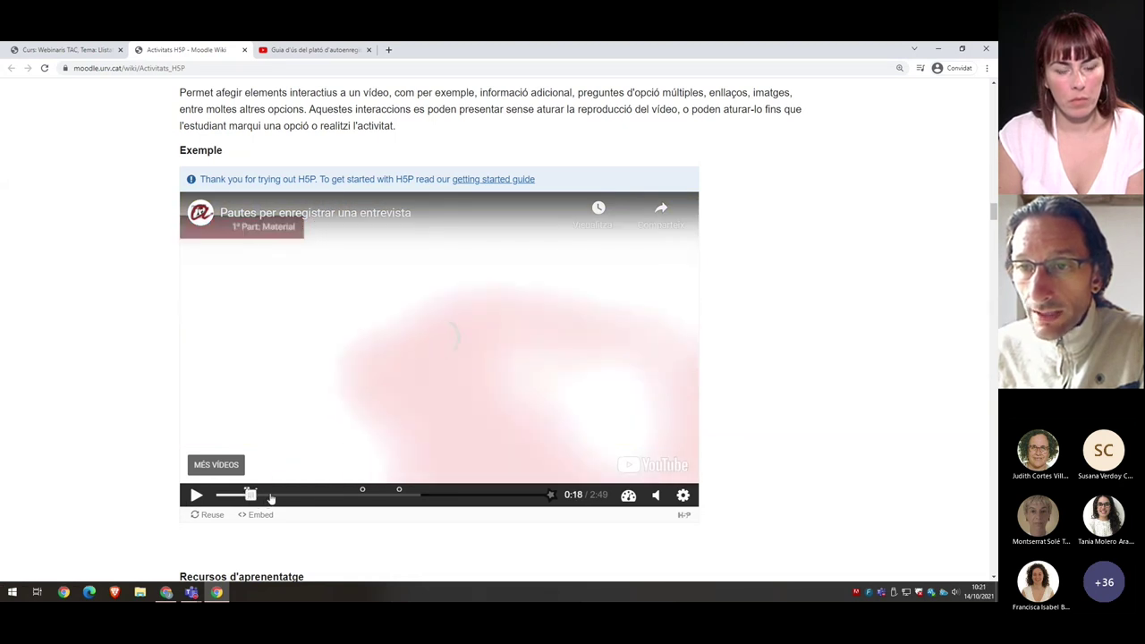
click(197, 497)
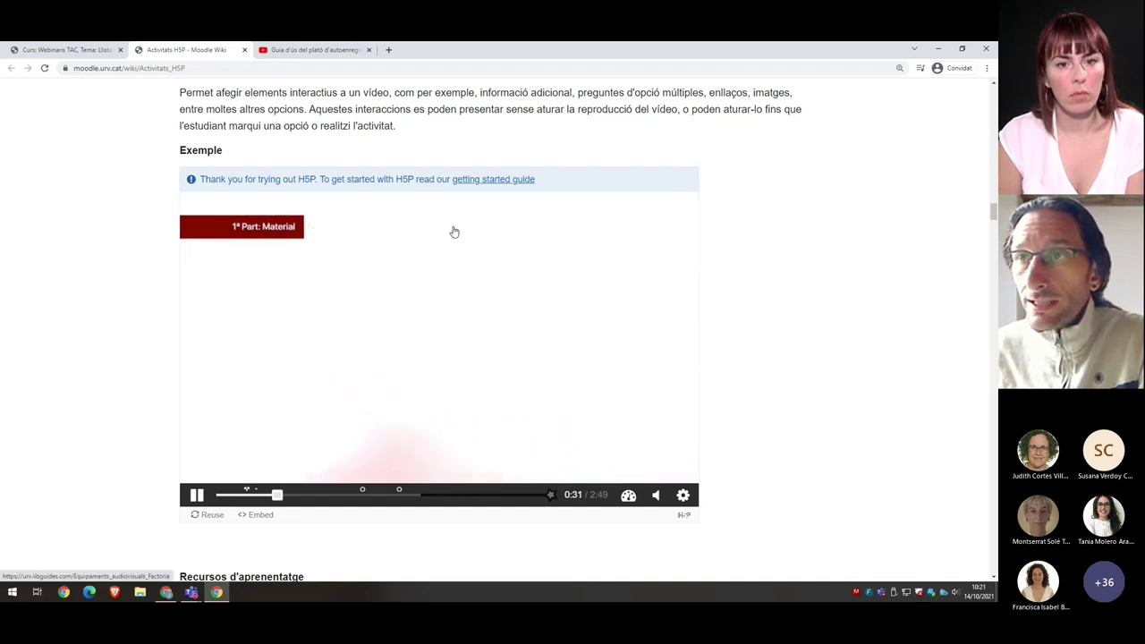
click(454, 230)
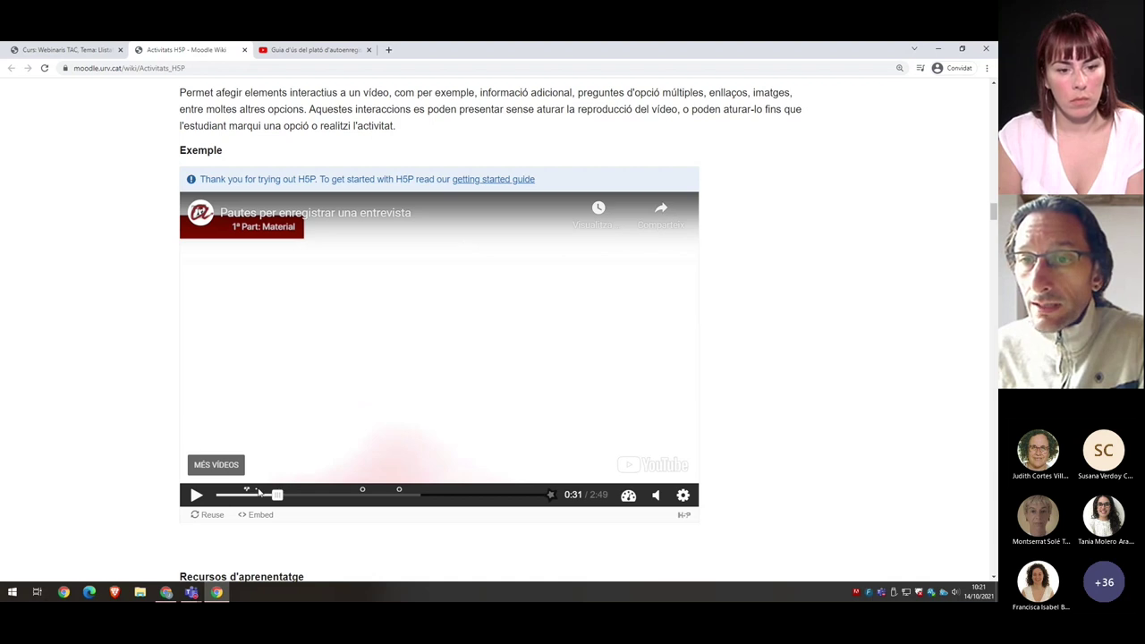
Go back to 0:20 in the video, open the link "Consulta els lots d'equipaments en préstec de la Factoria" and close the opened page
click(196, 494)
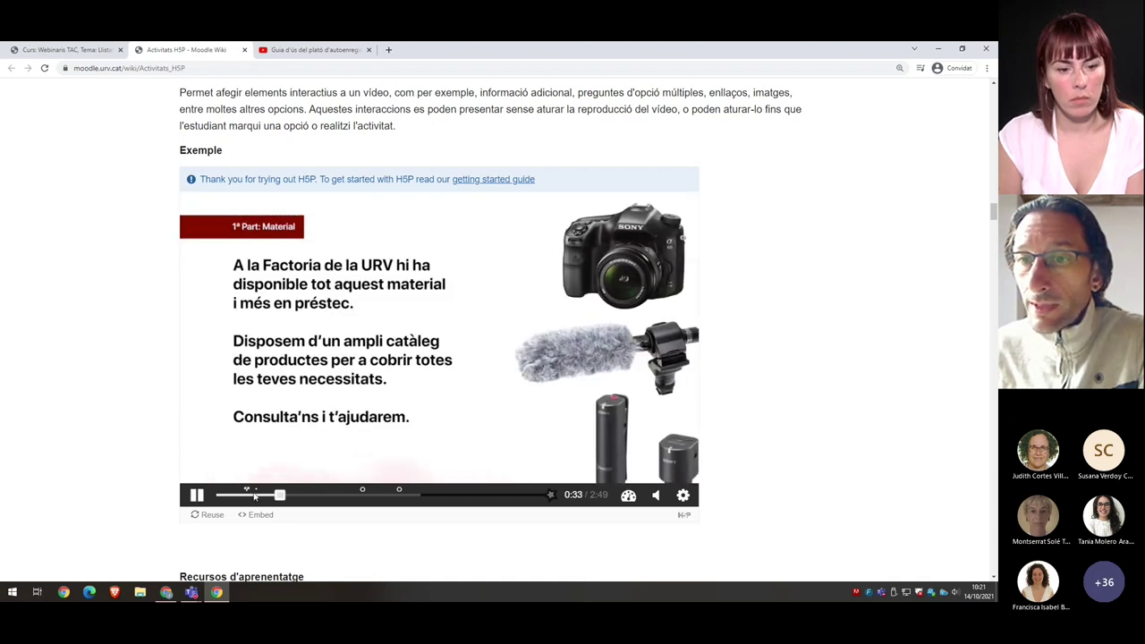
click(253, 495)
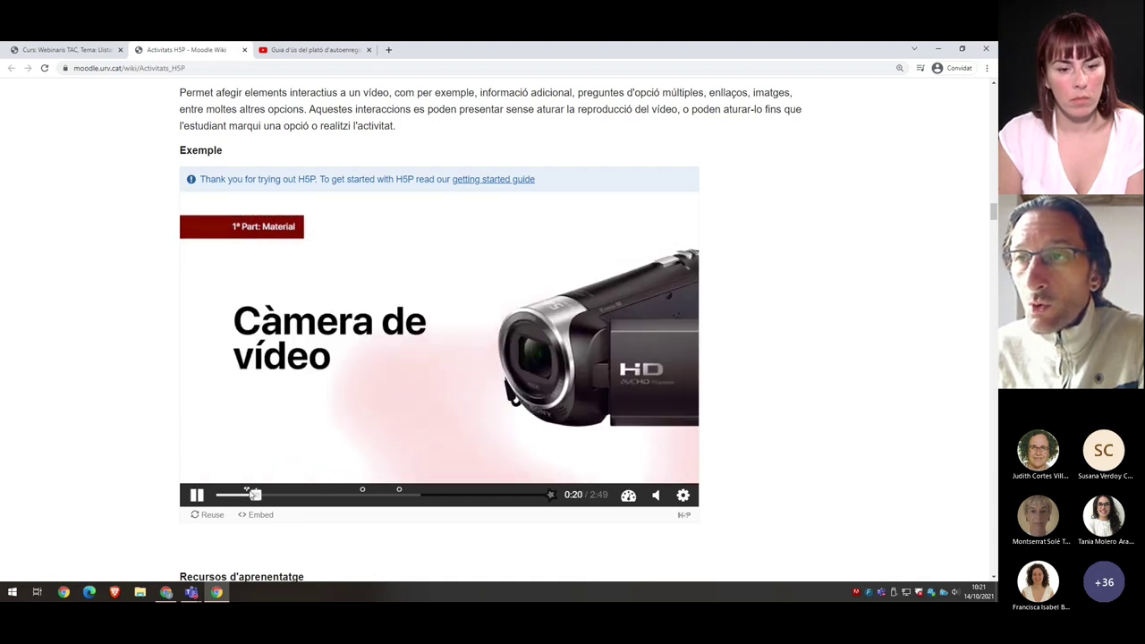
click(472, 229)
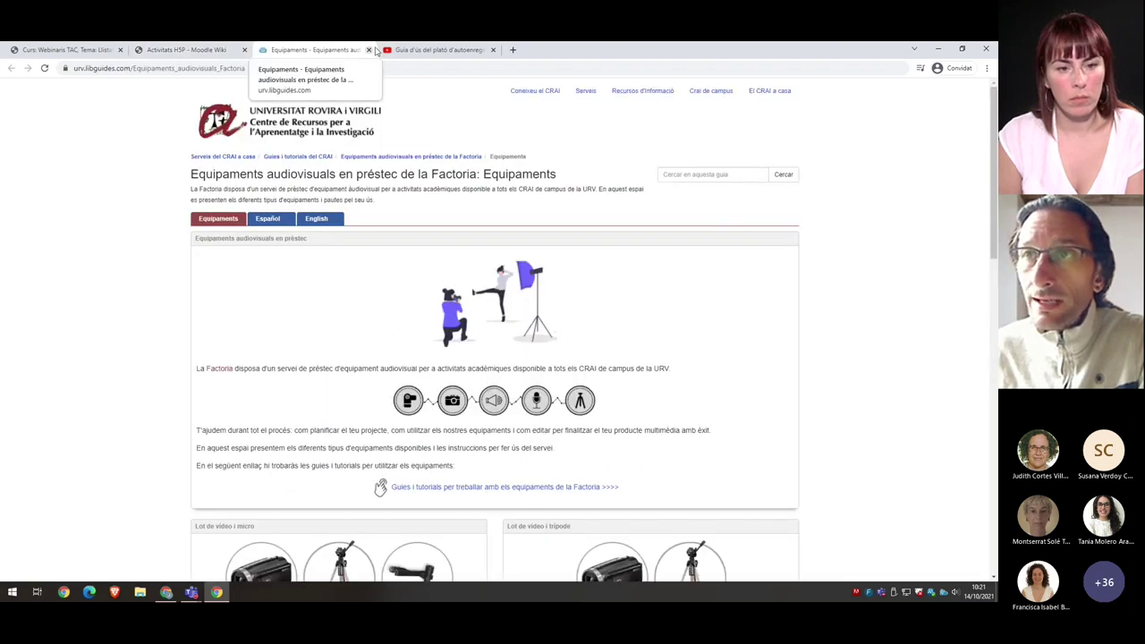
click(369, 49)
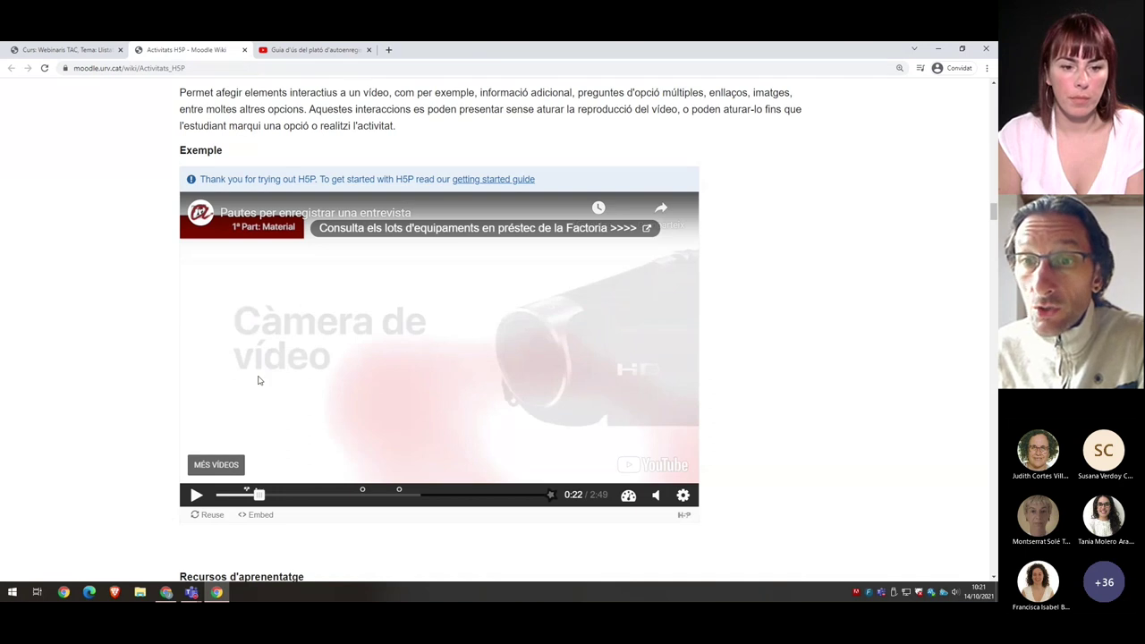
Skip to the 1:16 question, choose "Si es fa a l'exterior, és millor ubicar l'entrevistat a l'ombra", verify the answer and continue
click(196, 495)
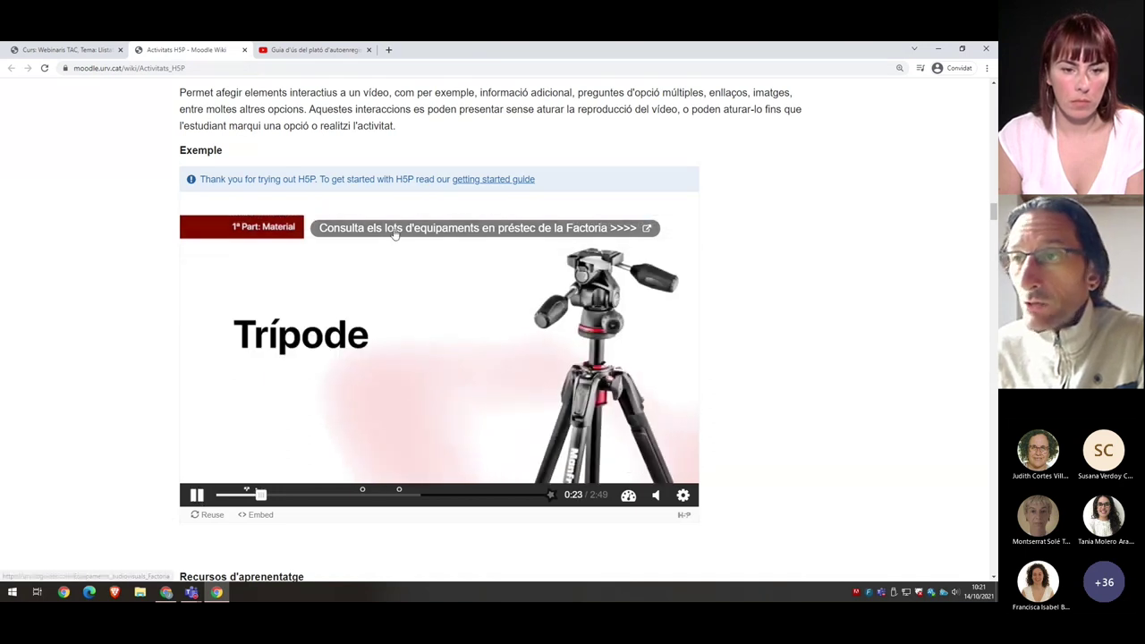
click(303, 496)
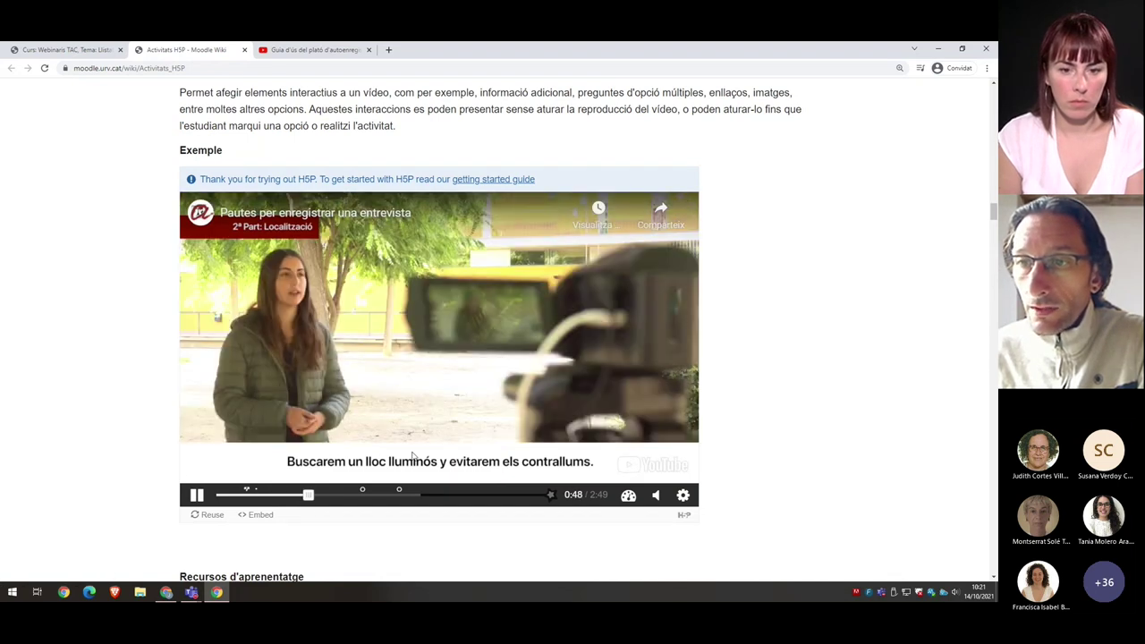
click(362, 497)
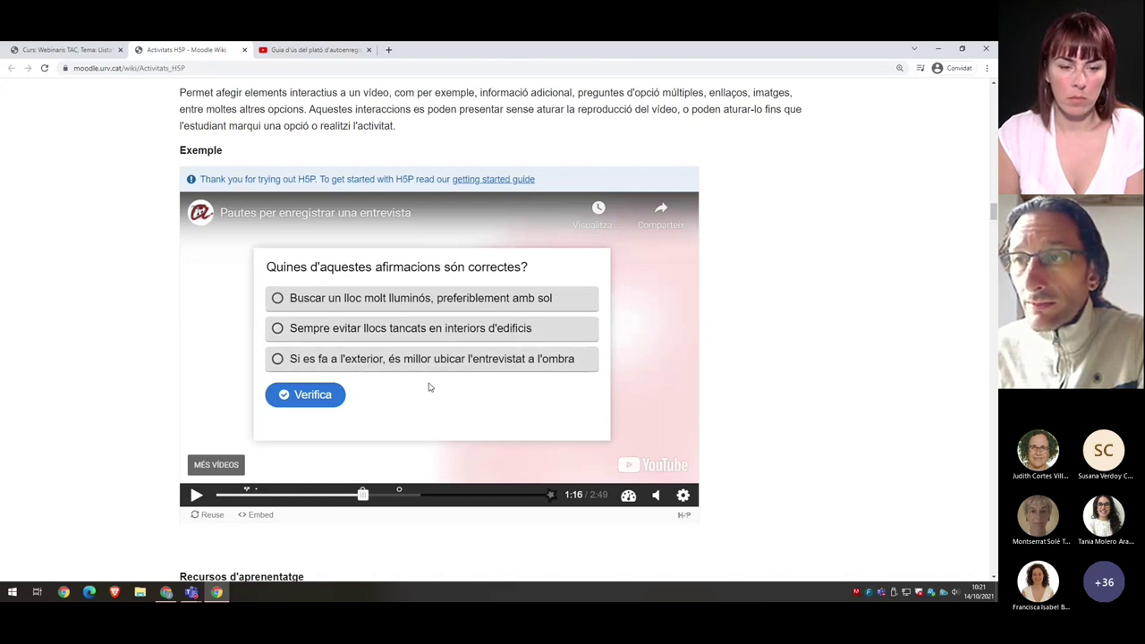
click(376, 361)
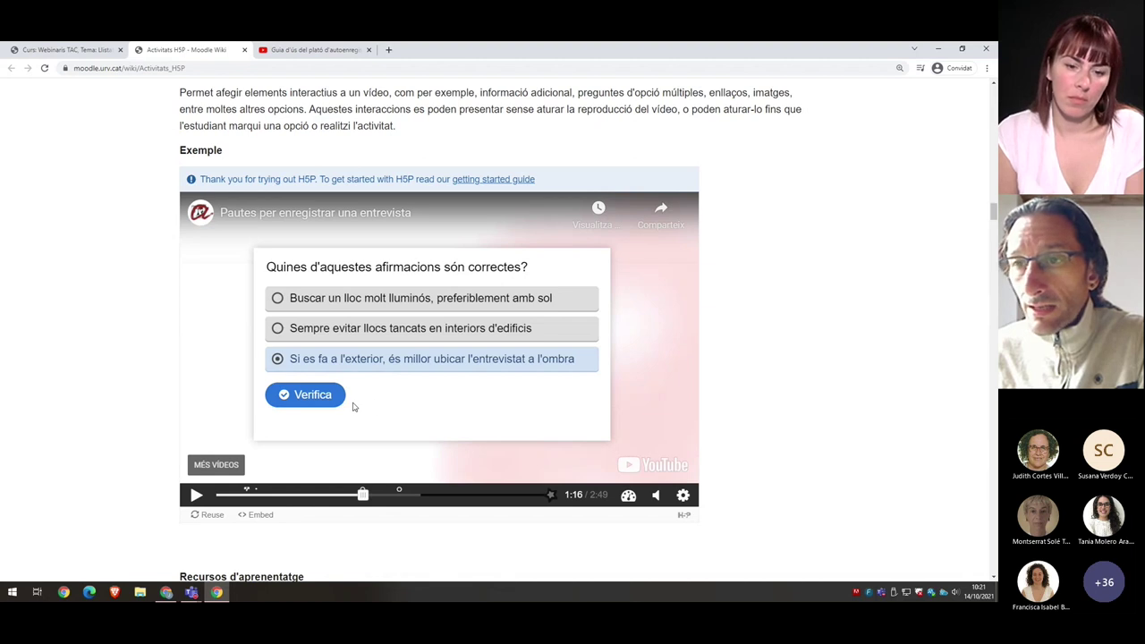
click(310, 405)
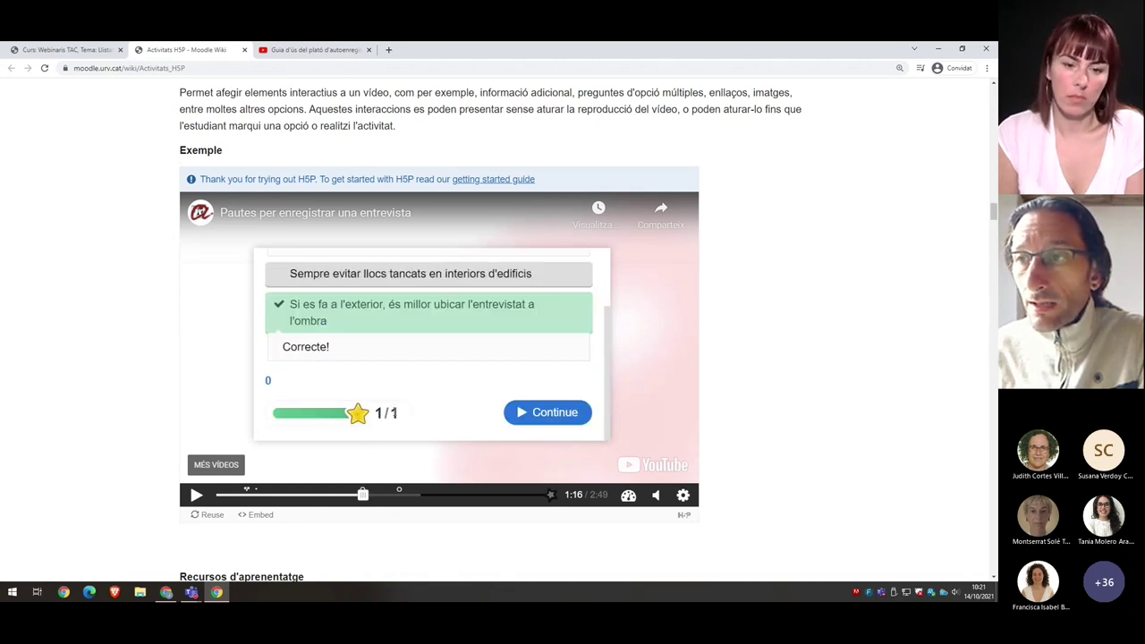
click(526, 418)
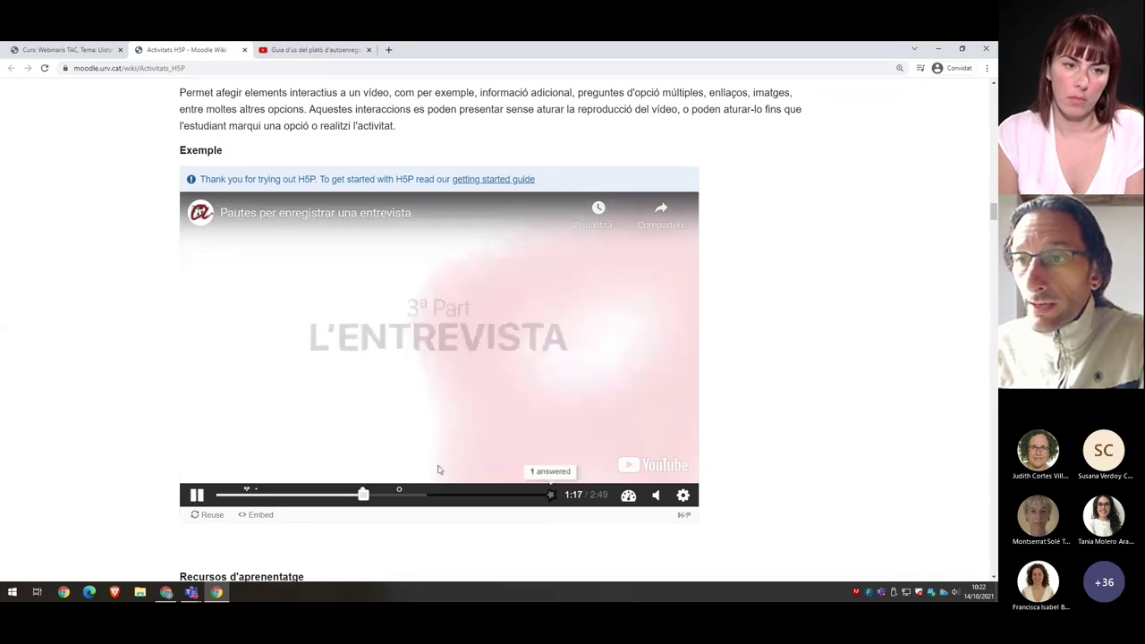
Skip to the third part, open the question "És millor que l'entrevistador aparegui al pla?", answer "Cert" and verify it
click(394, 497)
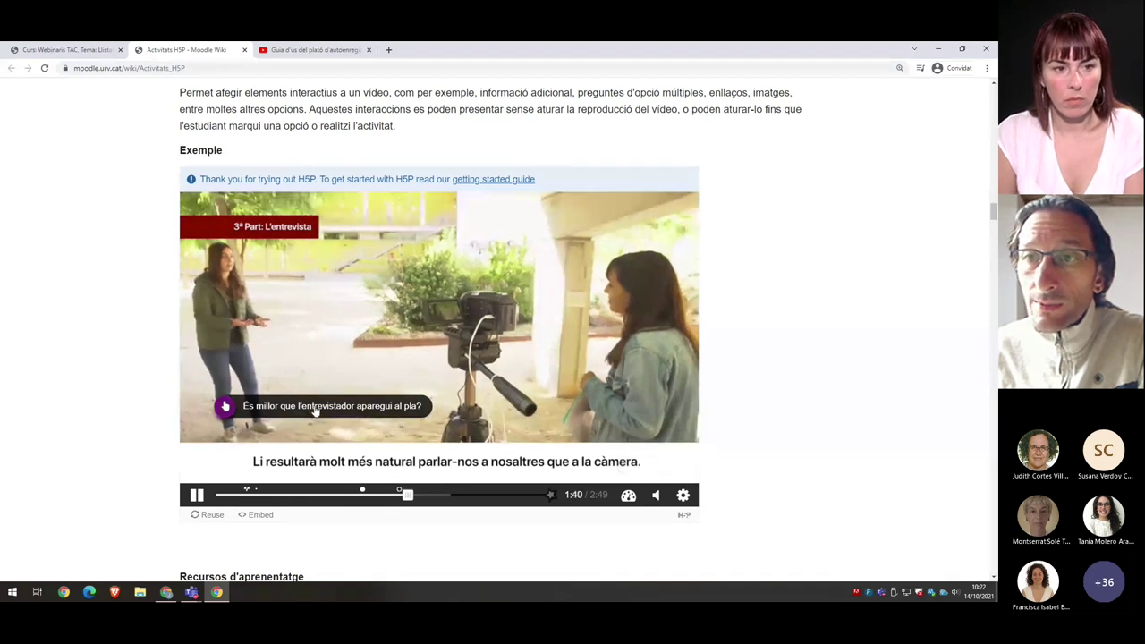
click(308, 407)
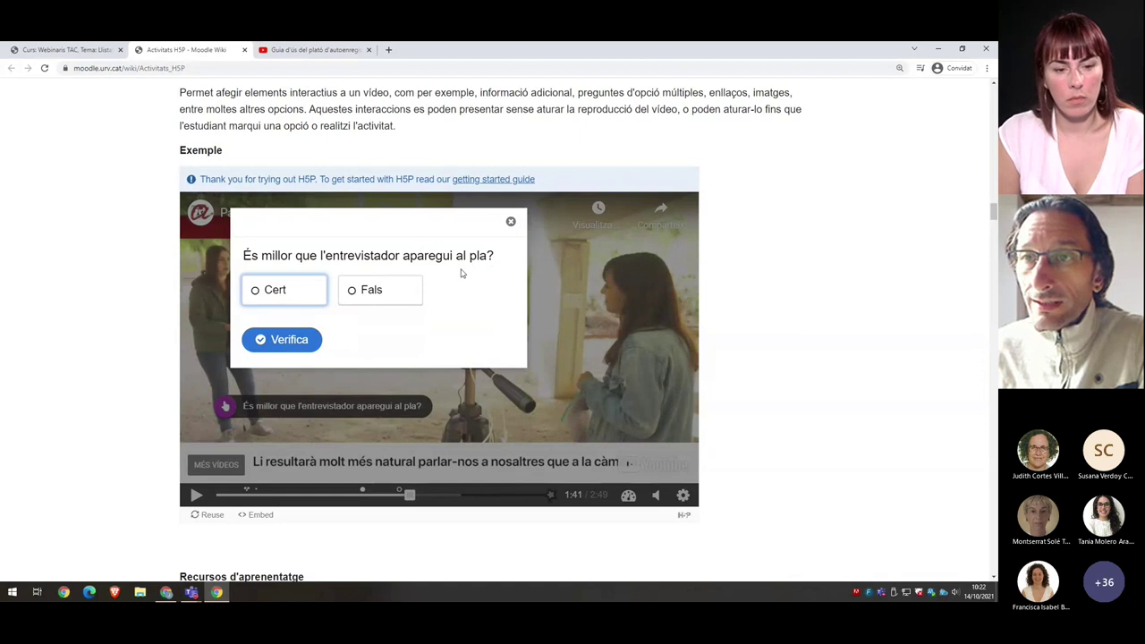
click(273, 301)
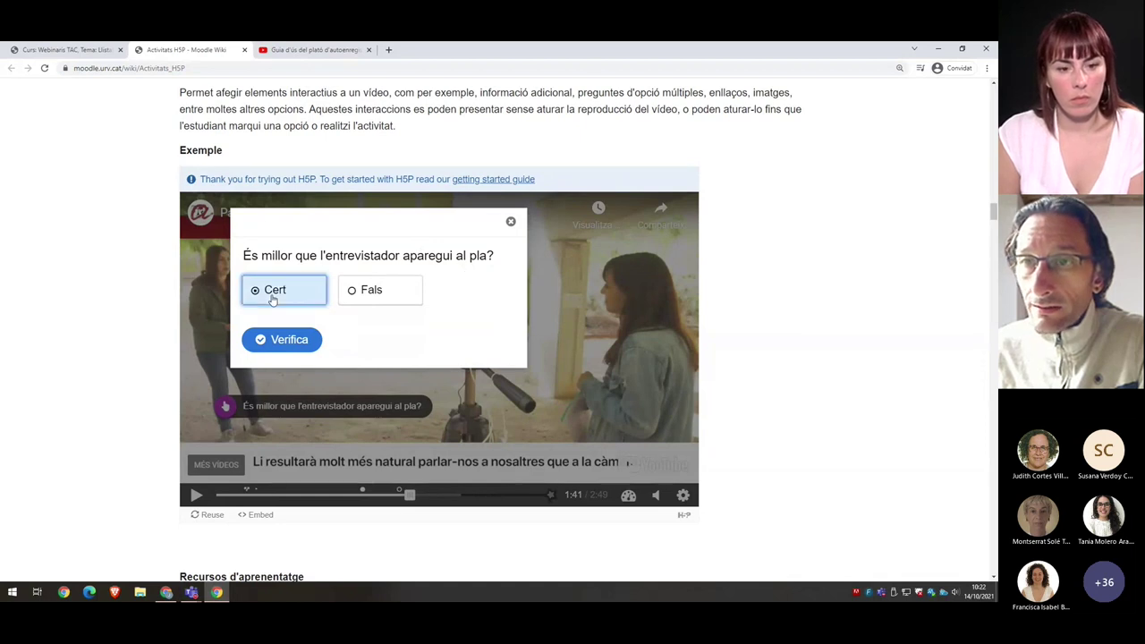
click(288, 342)
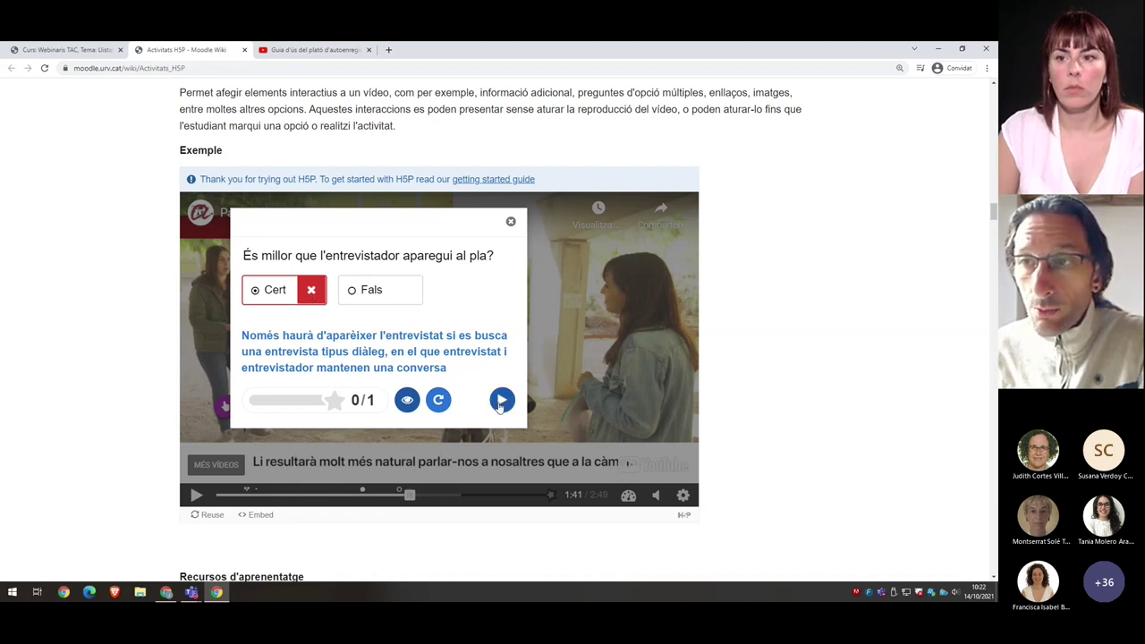
Reveal the true/false question's solution and continue, skip to the end of the video and submit the answers
click(412, 408)
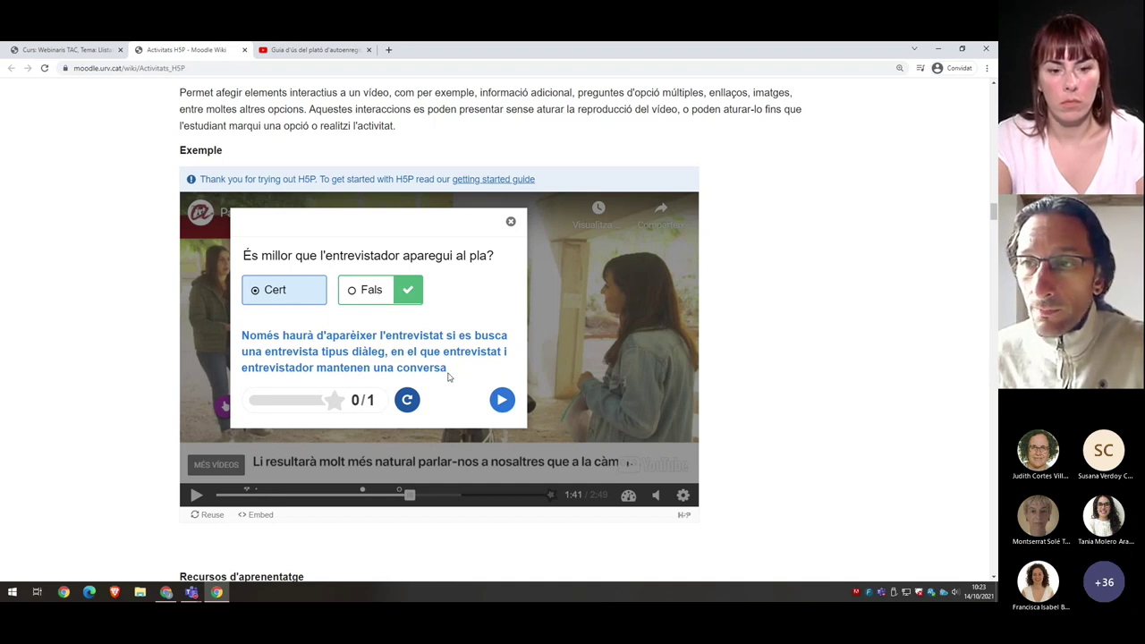
click(502, 400)
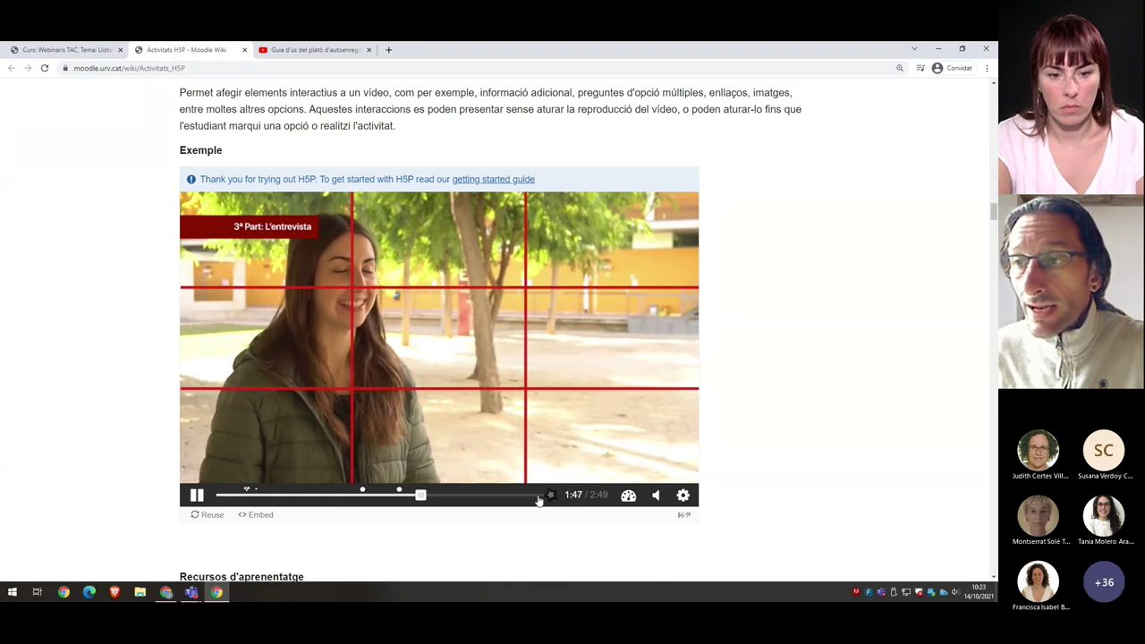
click(540, 497)
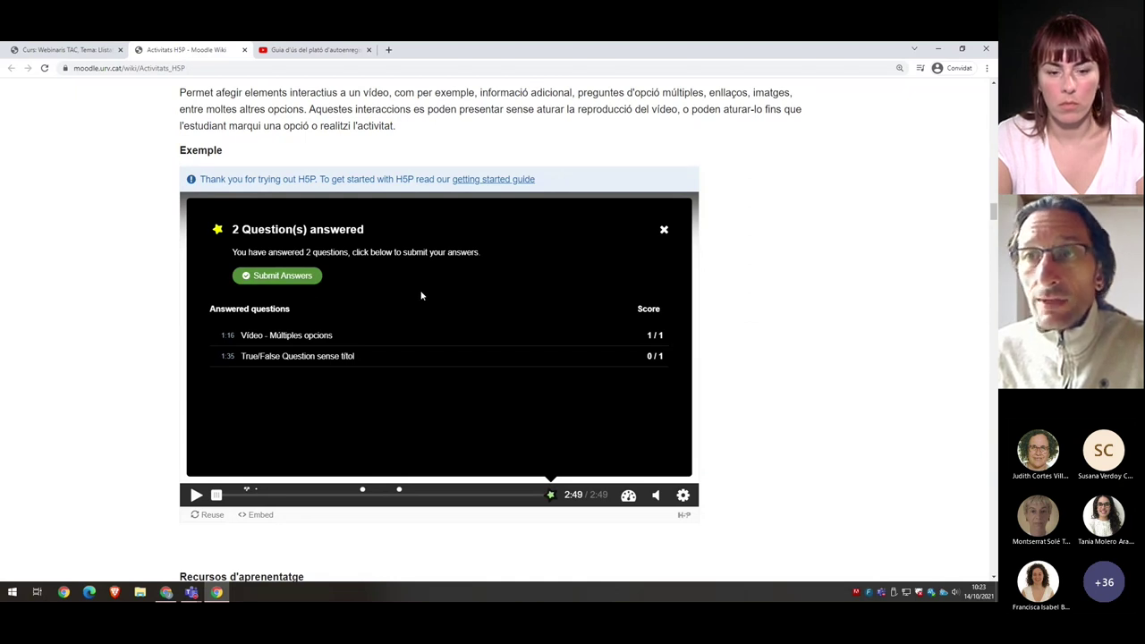
click(271, 279)
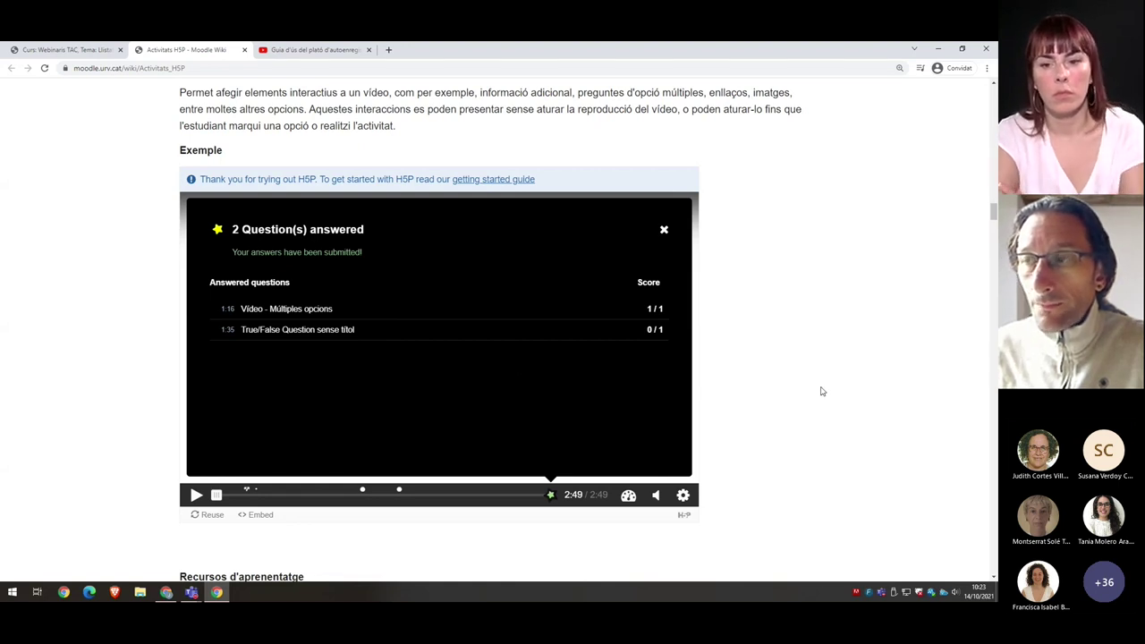
Go to the example in the "Imatge interactiva" section, open the "Compartir presentació" hotspot on the slide and close it
scroll(821, 390, down, 1)
scroll(821, 391, up, 1)
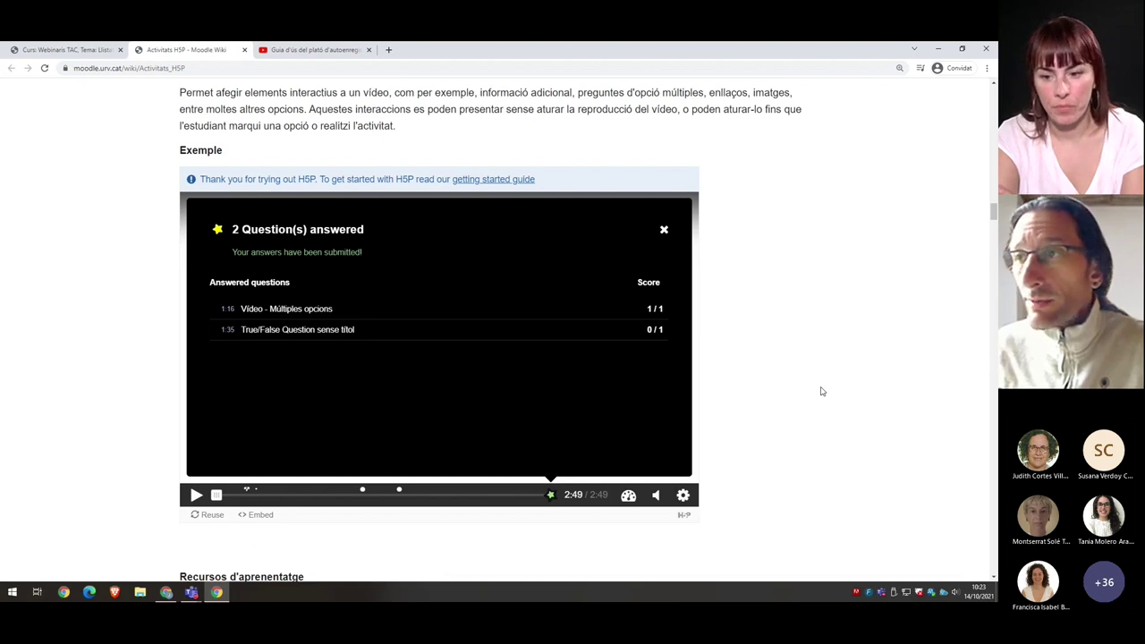
scroll(821, 391, down, 4)
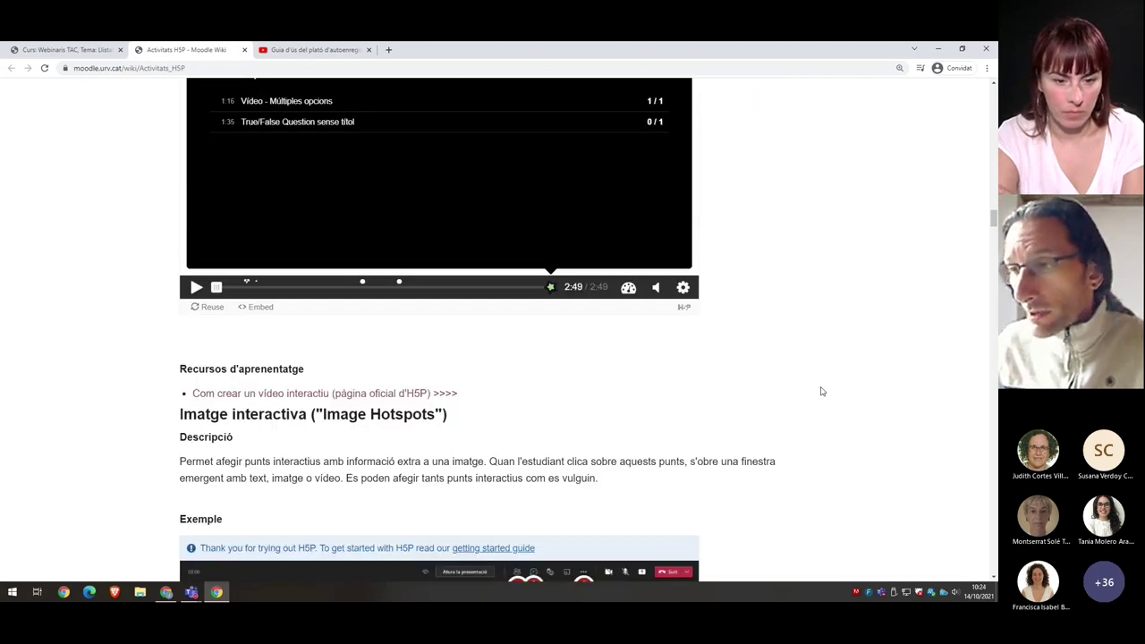
scroll(821, 391, down, 5)
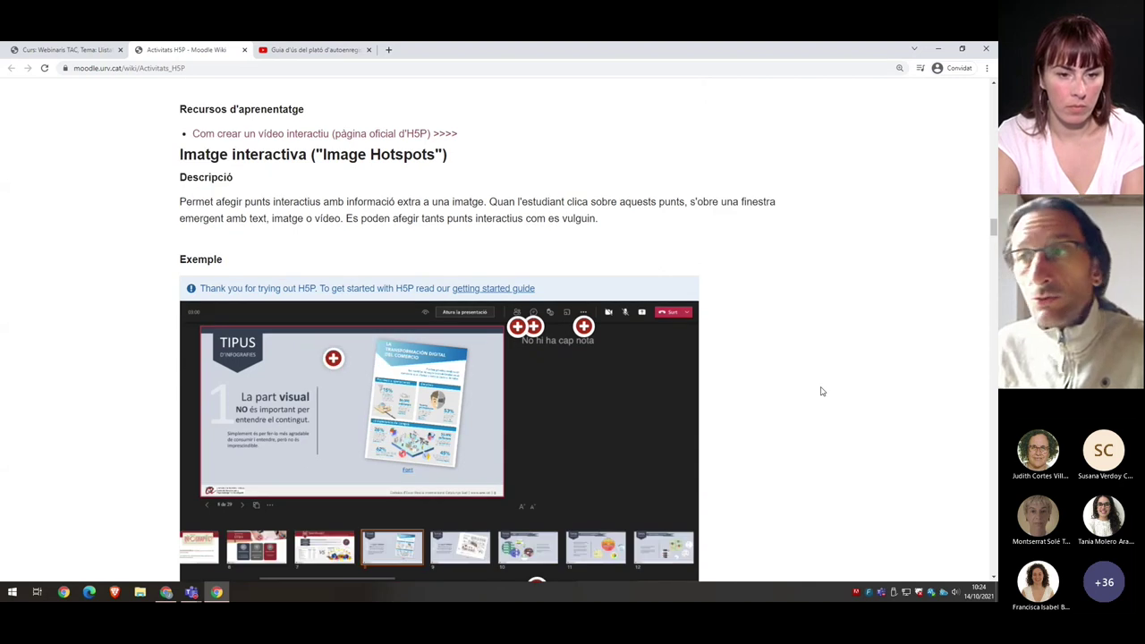
scroll(821, 390, down, 2)
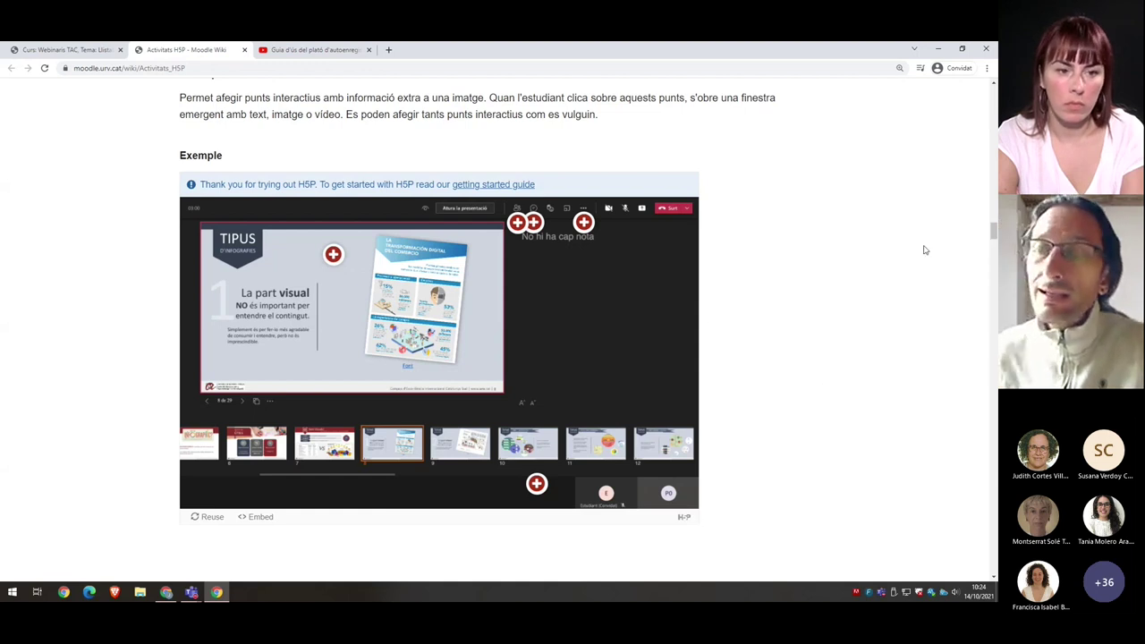
scroll(805, 362, up, 1)
scroll(805, 362, up, 1)
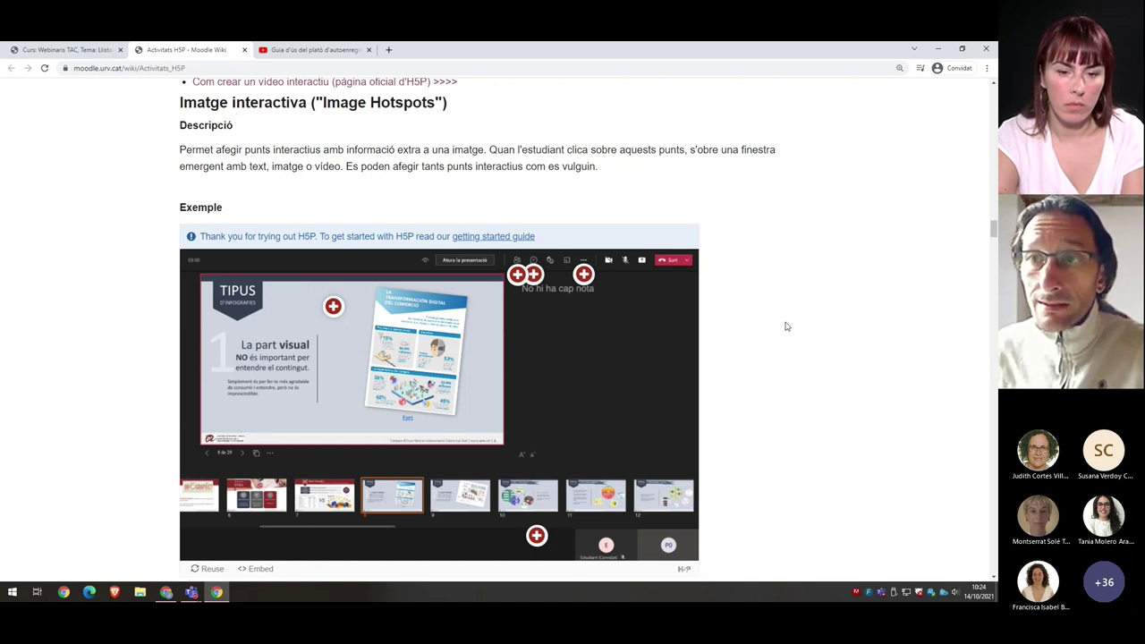
scroll(786, 326, down, 1)
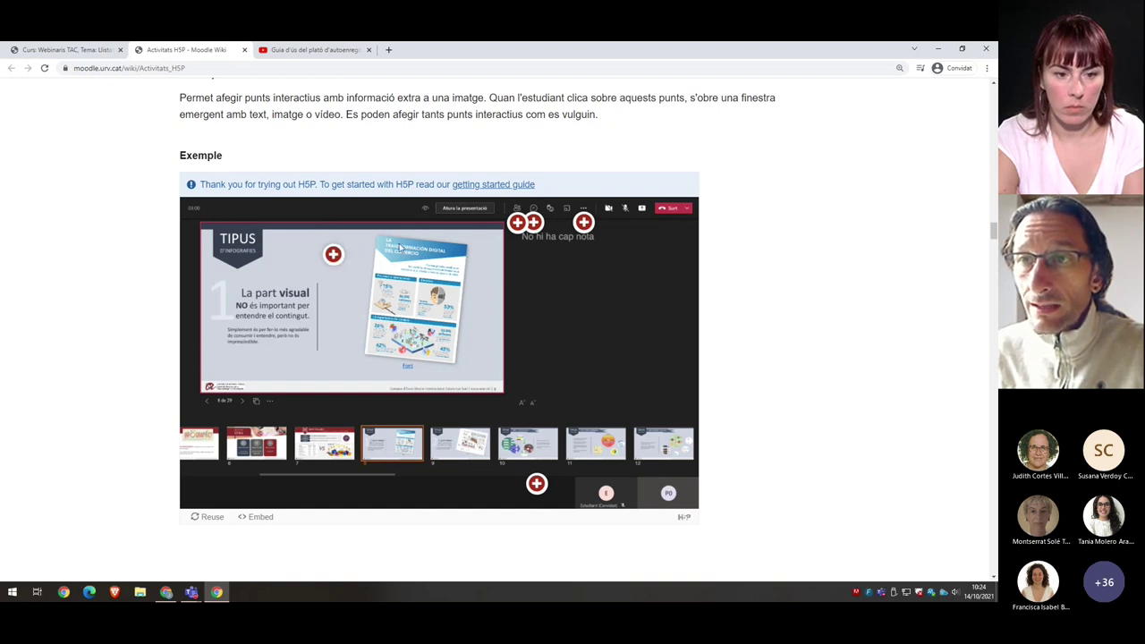
click(333, 255)
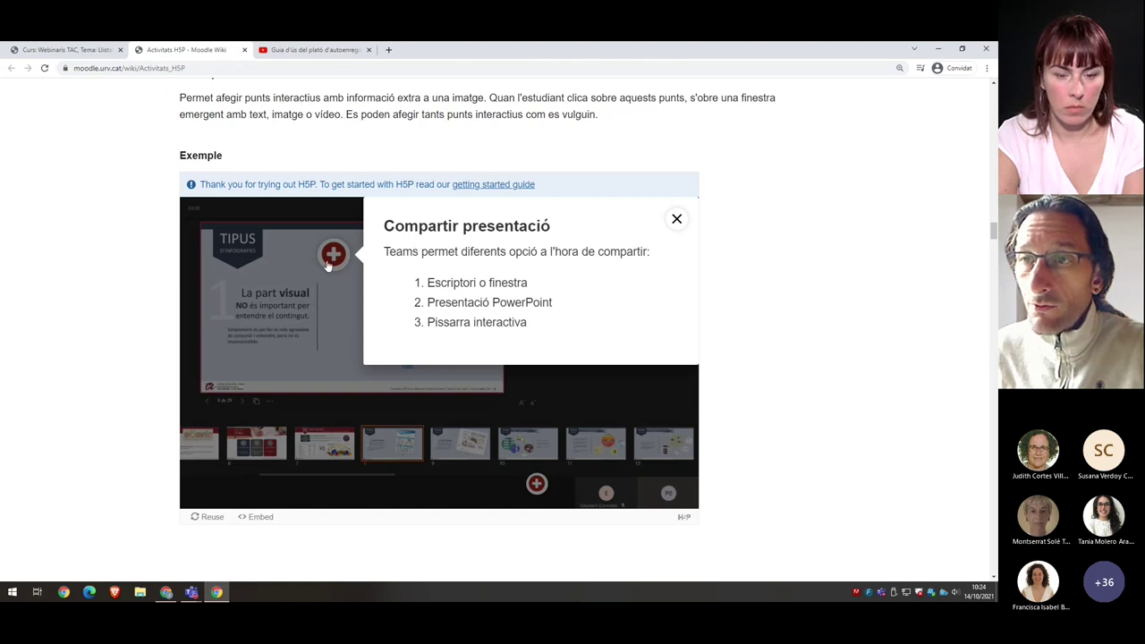
click(676, 219)
Open the "Participants" hotspot and read it through to the end, then view the adjacent "Xat" hotspot, closing each one
click(517, 221)
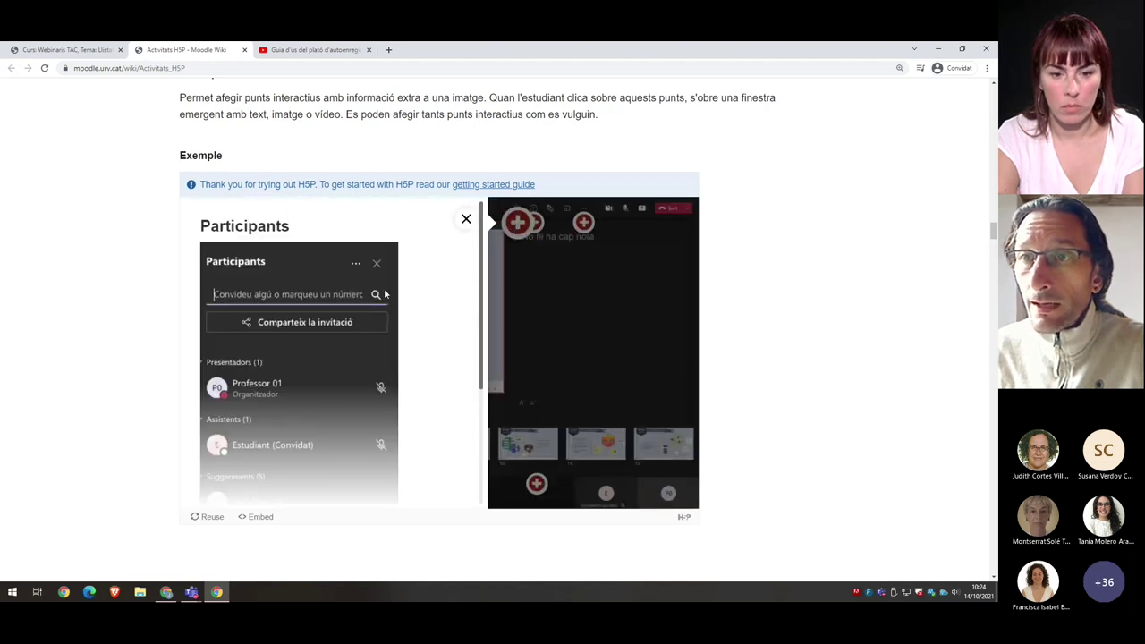
scroll(280, 312, down, 3)
scroll(358, 420, down, 2)
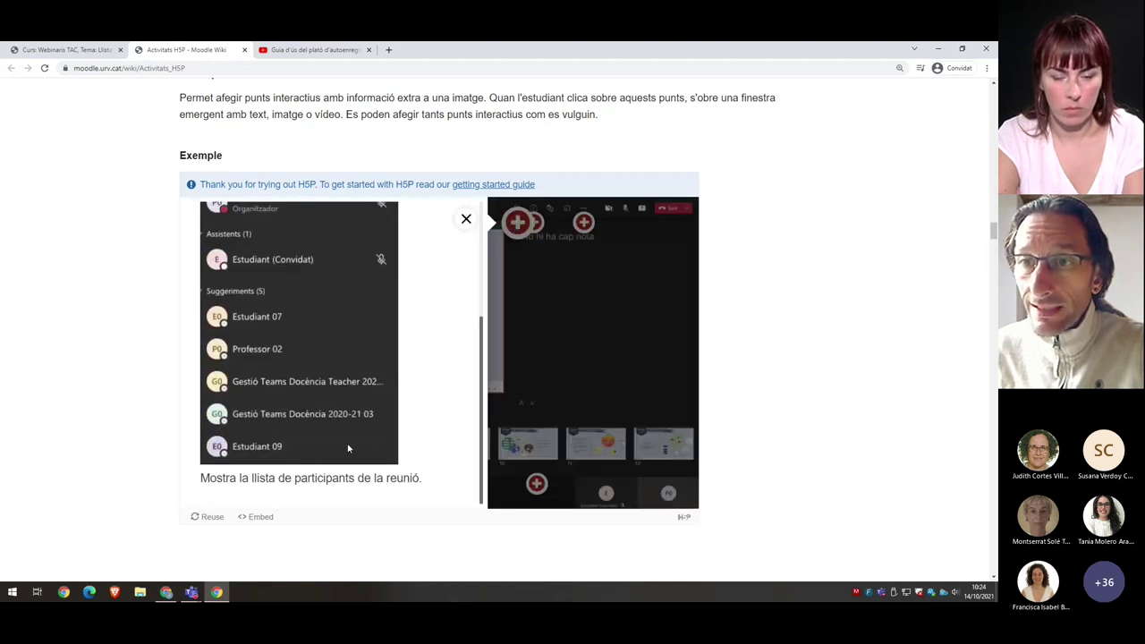
scroll(409, 426, up, 3)
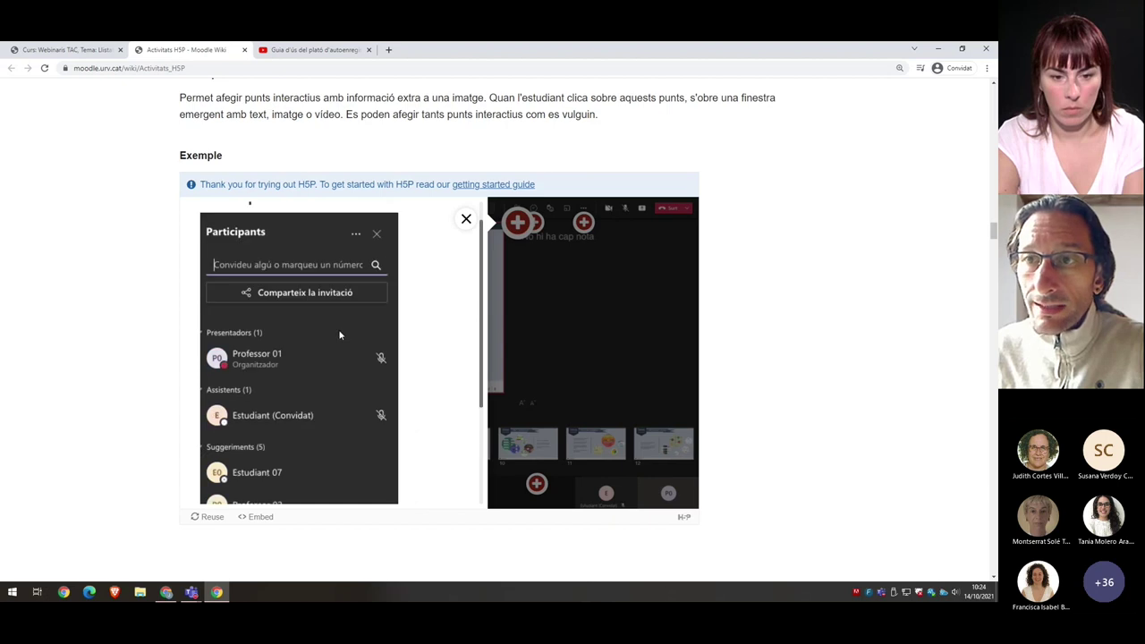
click(465, 219)
click(531, 222)
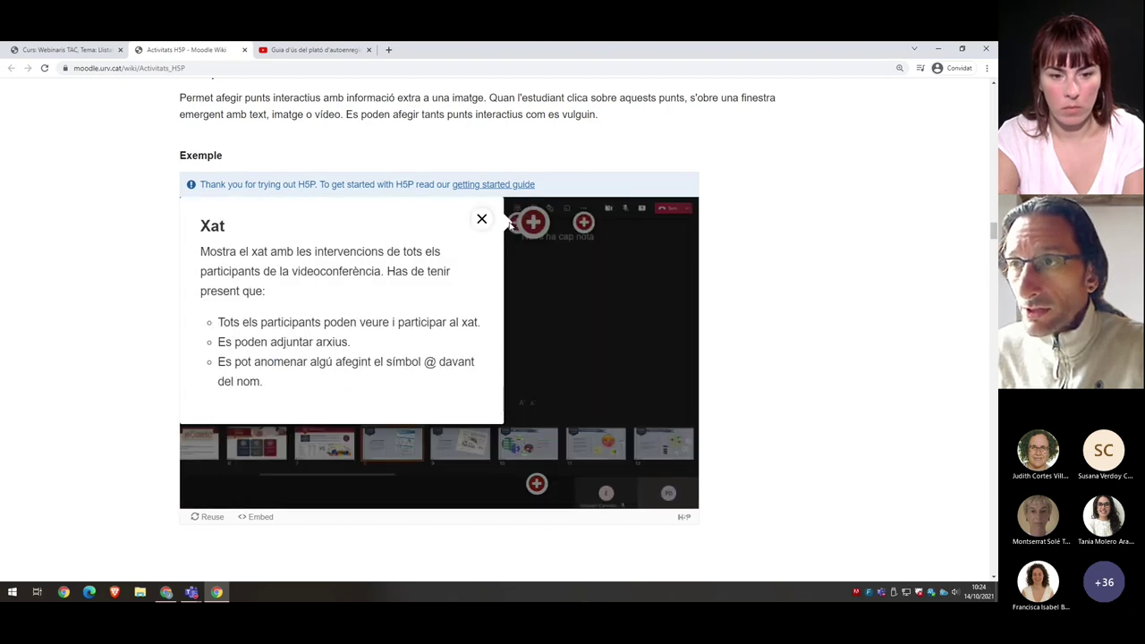
click(509, 224)
Open the "Menú d'opcions" hotspot, play its embedded video alongside the description and close the hotspot
click(582, 222)
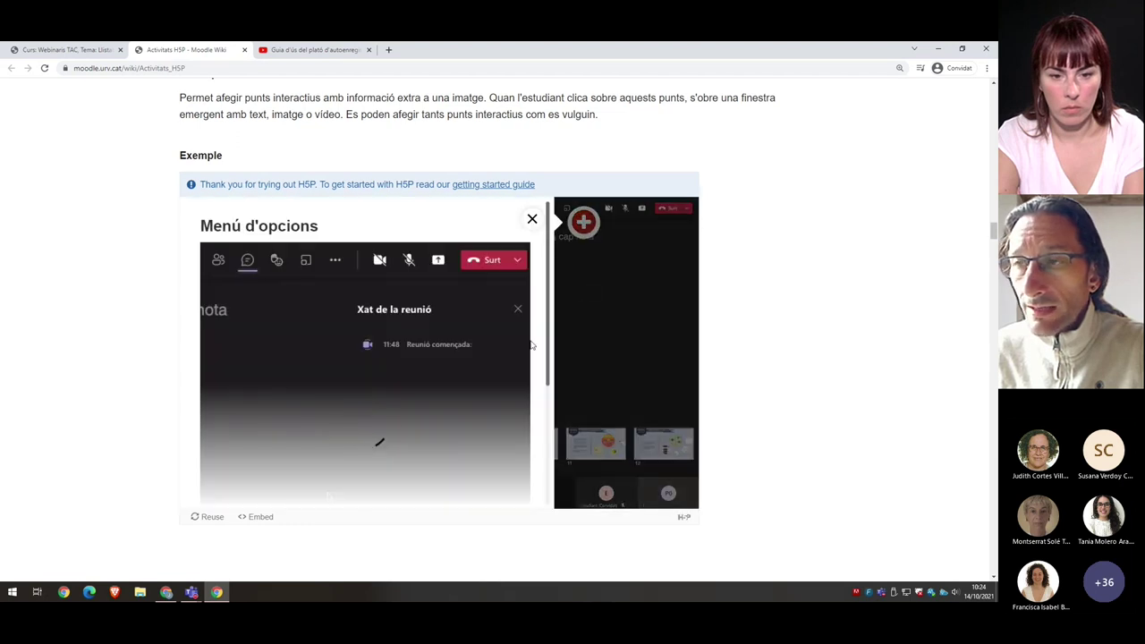
scroll(534, 345, down, 3)
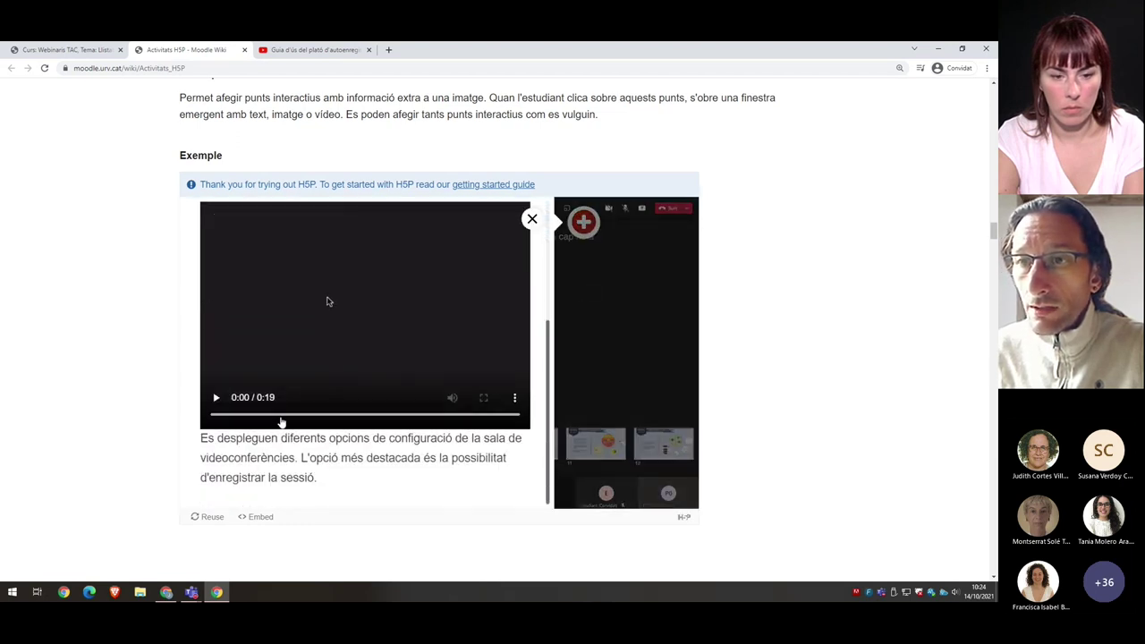
click(216, 397)
scroll(489, 387, up, 1)
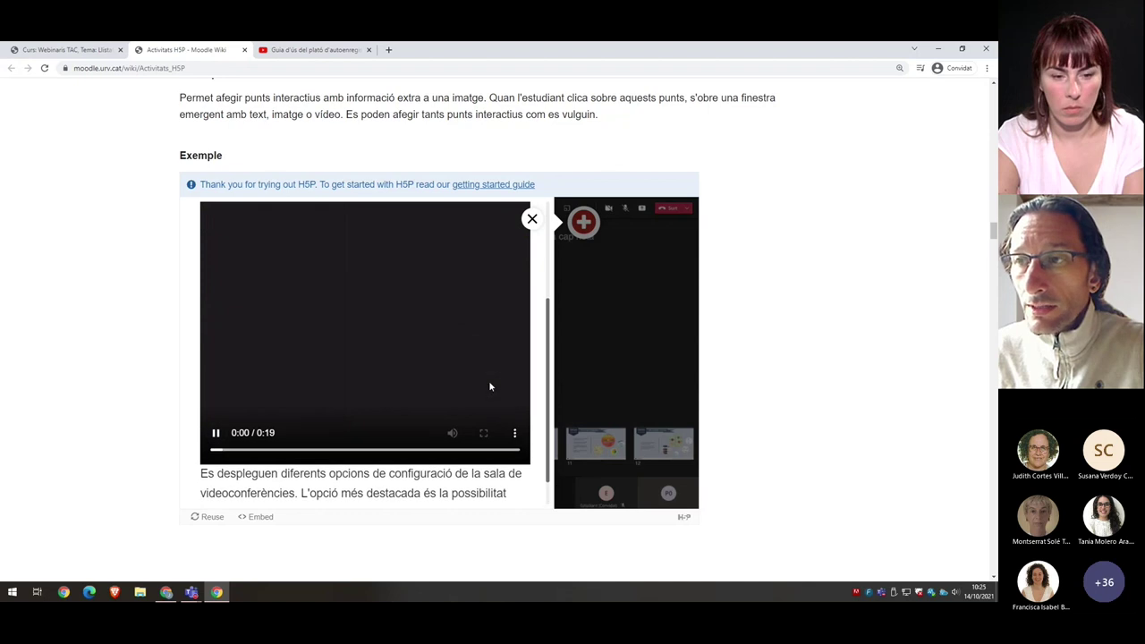
scroll(489, 387, up, 3)
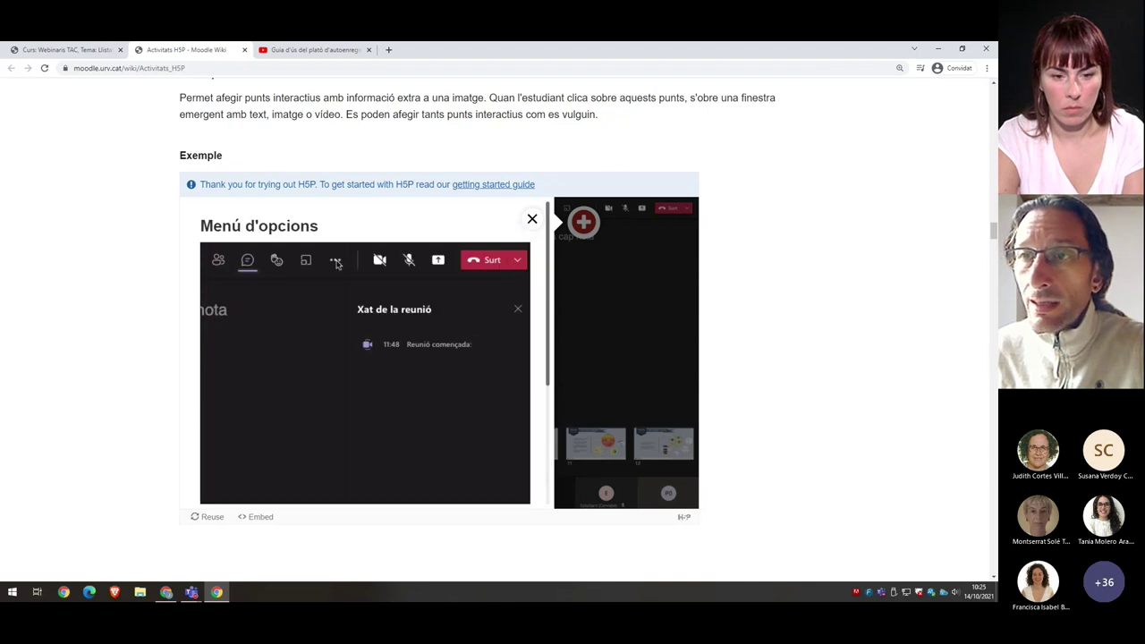
scroll(499, 386, down, 3)
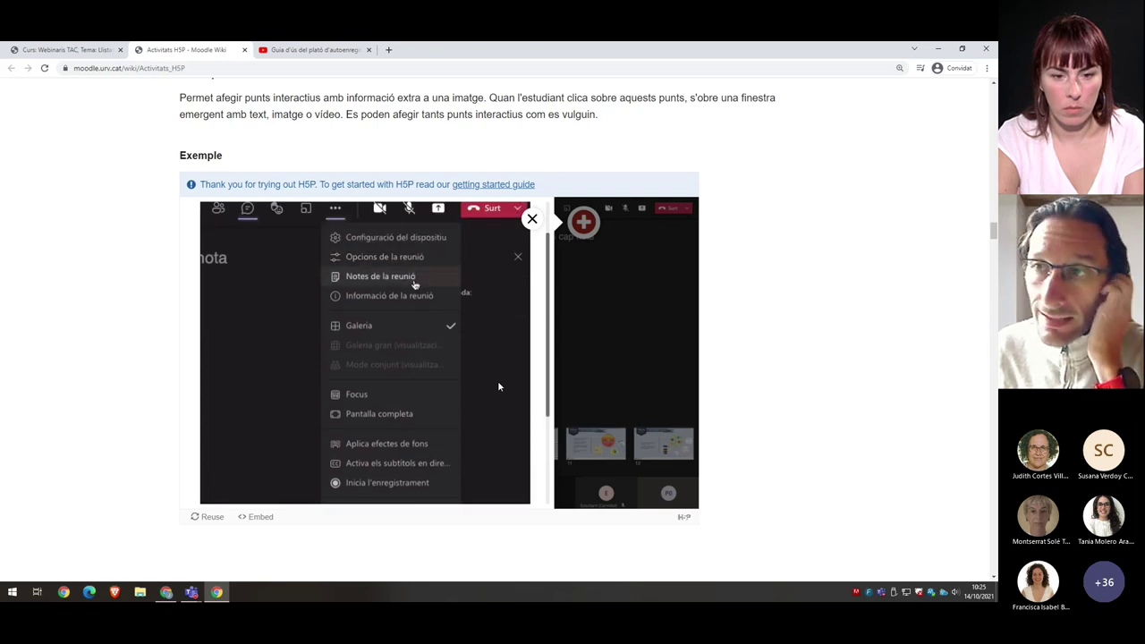
scroll(397, 502, down, 2)
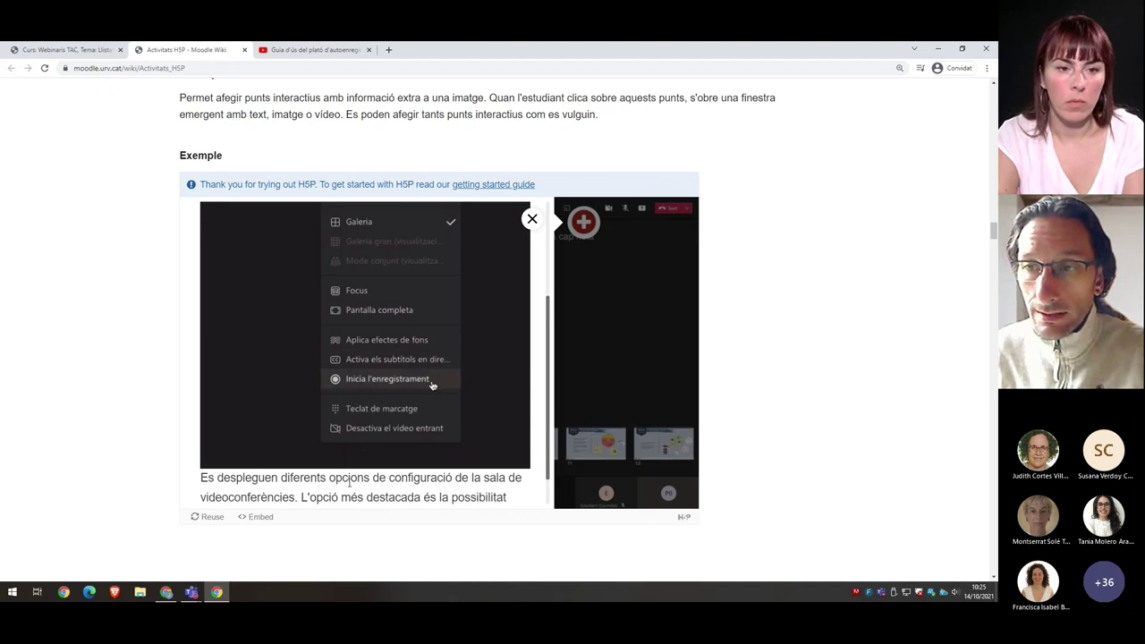
mouse_move(465, 452)
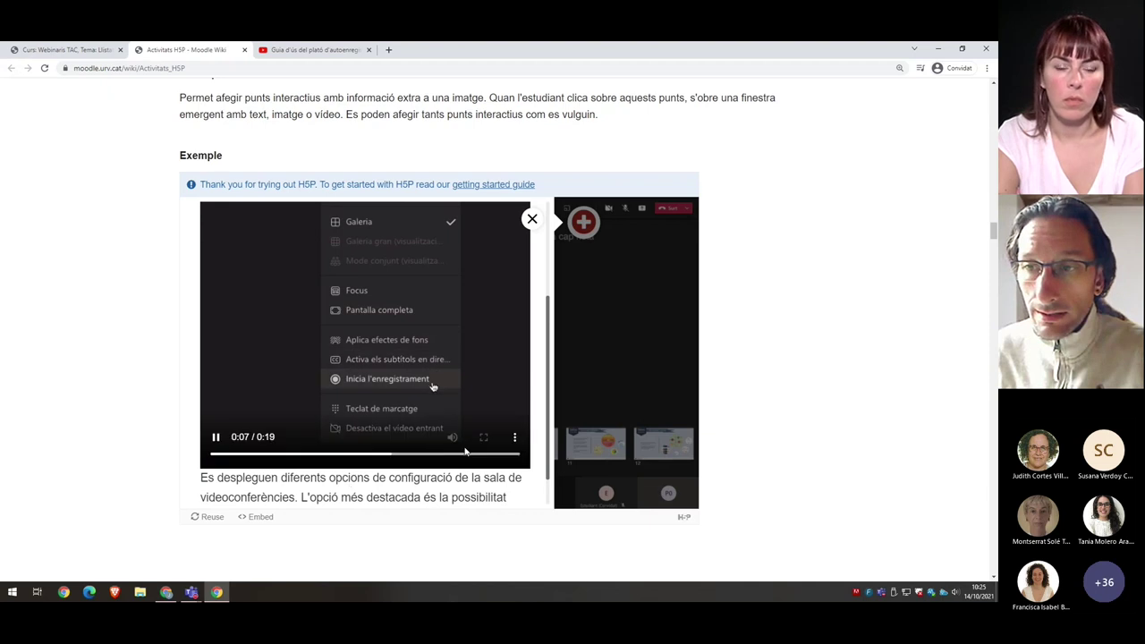
click(531, 219)
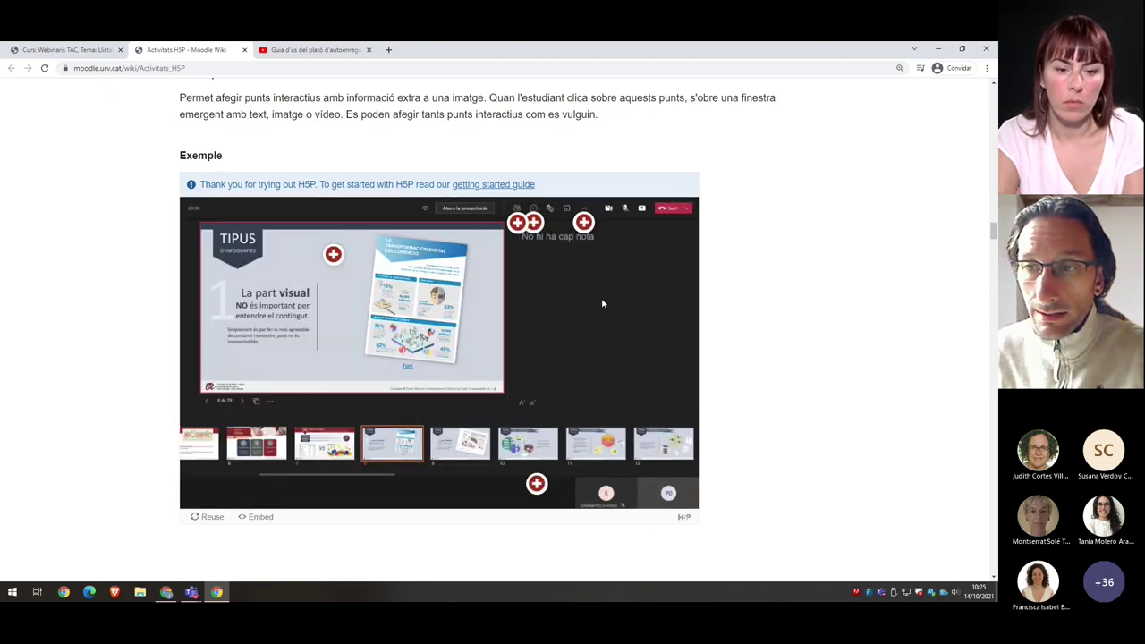
View the "Càmeres del participants" hotspot at the bottom of the interactive image and close it
click(535, 484)
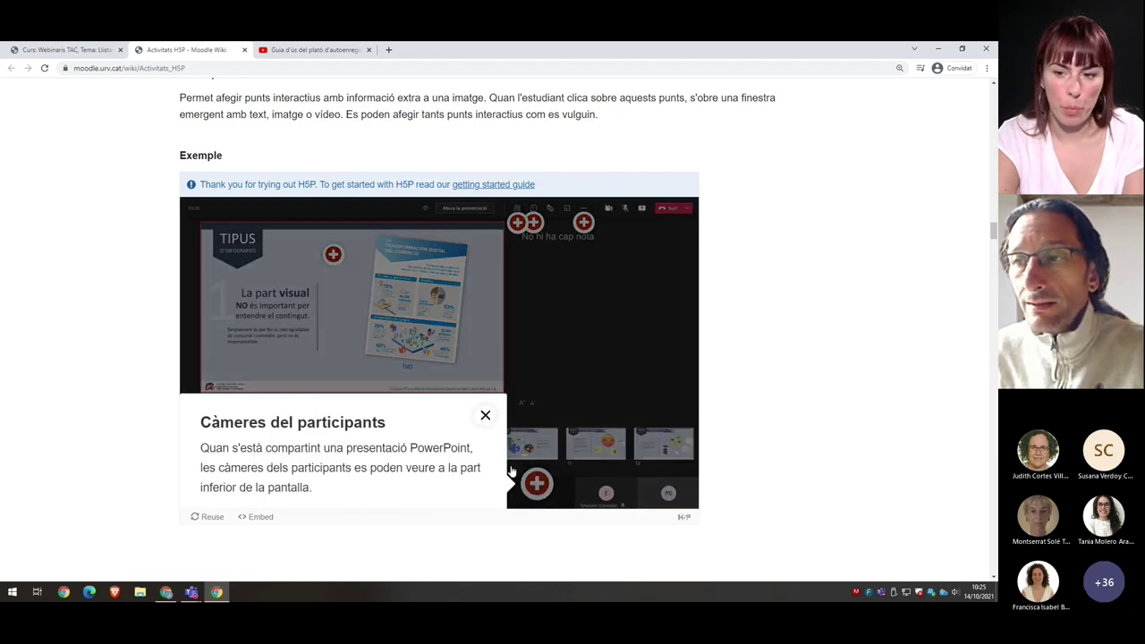
click(485, 417)
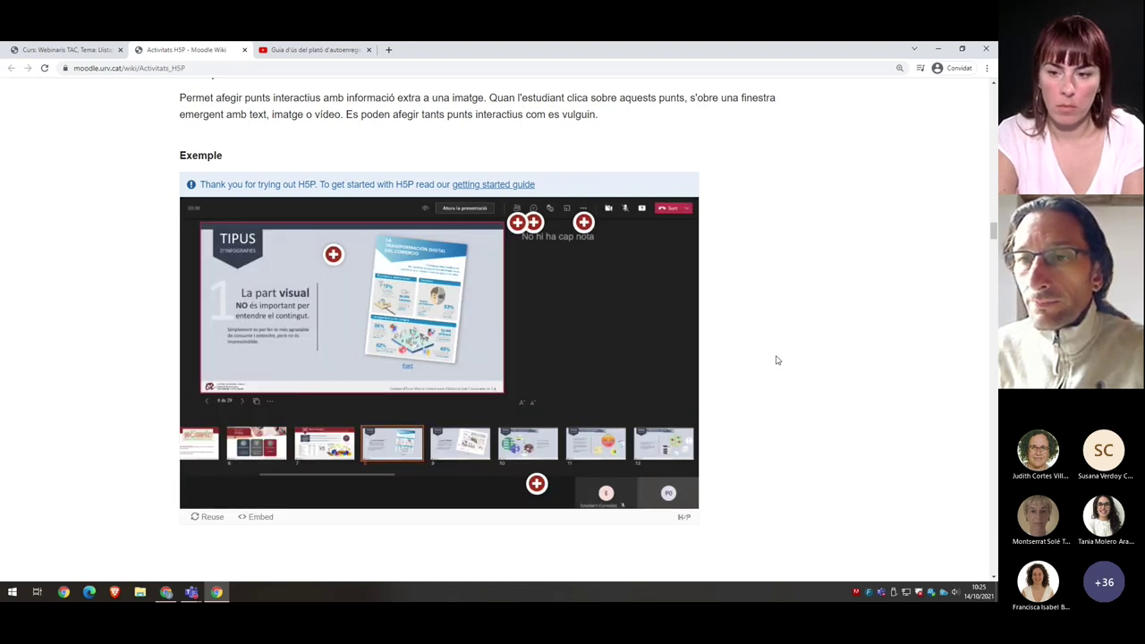
Return to the interactive video's learning resources, open "Com crear un vídeo interactiu (pàgina oficial d'H5P)" and dismiss the translation offer
scroll(776, 360, down, 3)
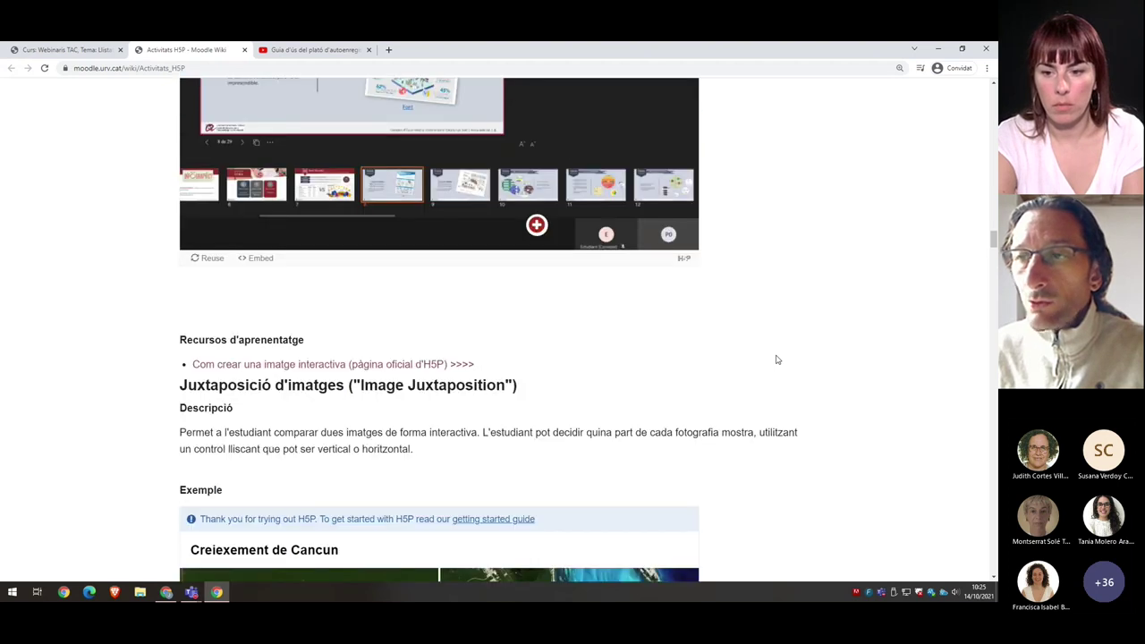
scroll(720, 338, up, 1)
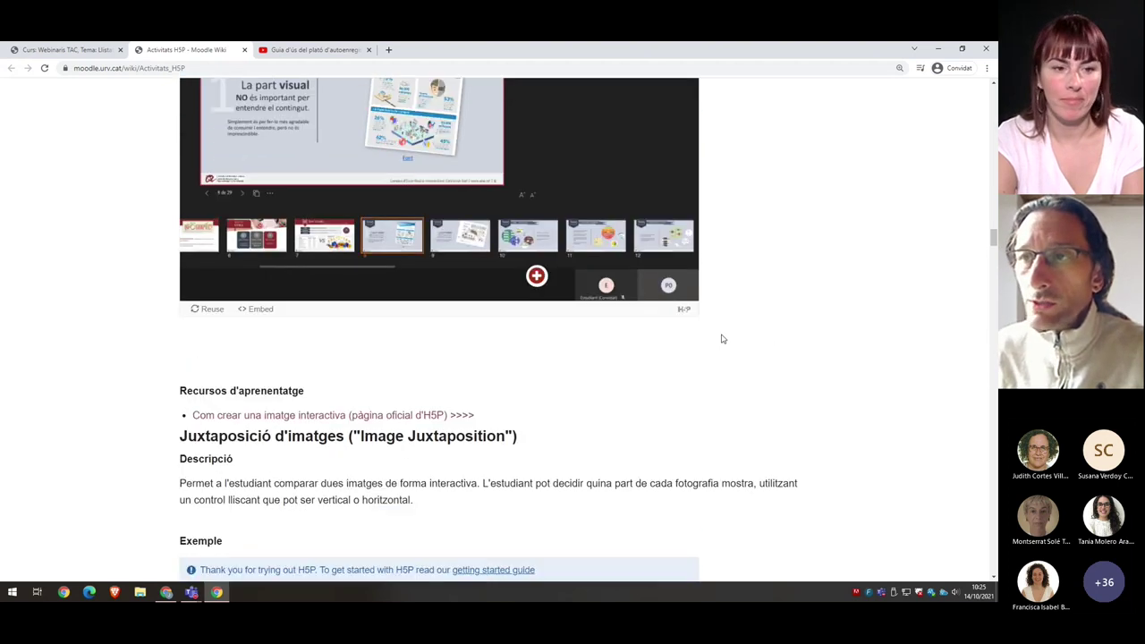
scroll(598, 391, up, 3)
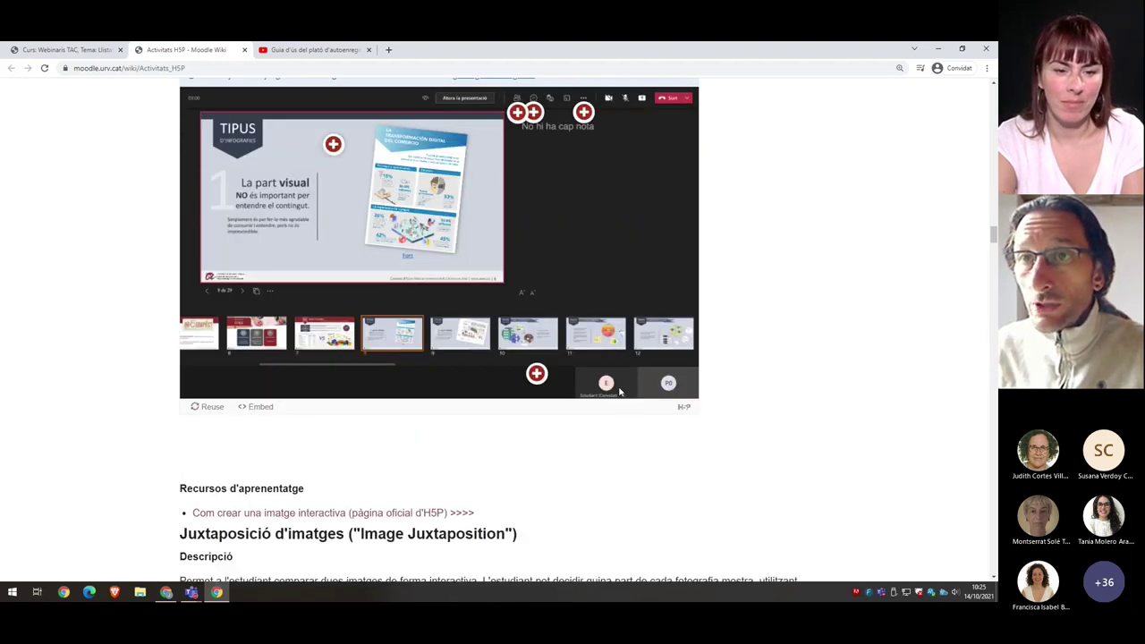
scroll(356, 214, up, 10)
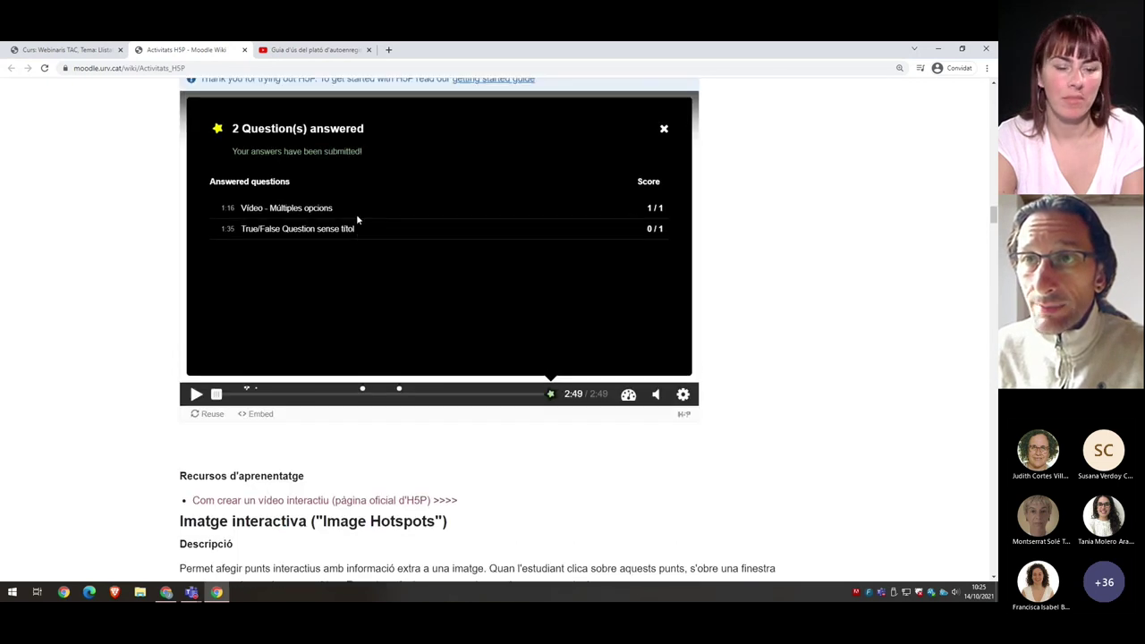
scroll(666, 436, down, 4)
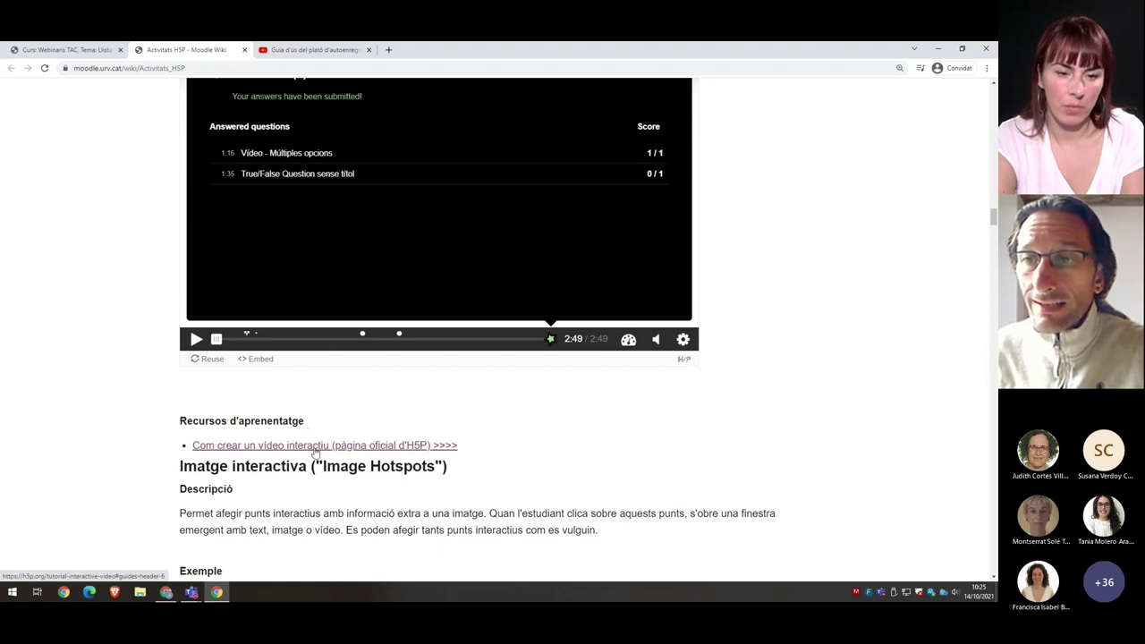
click(315, 447)
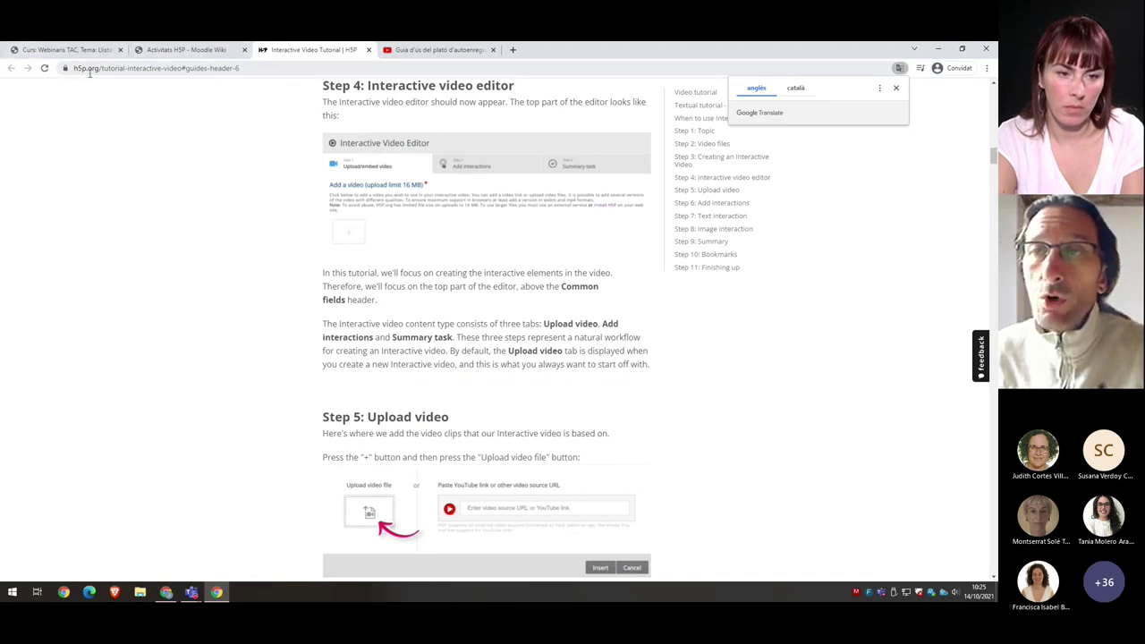
click(897, 89)
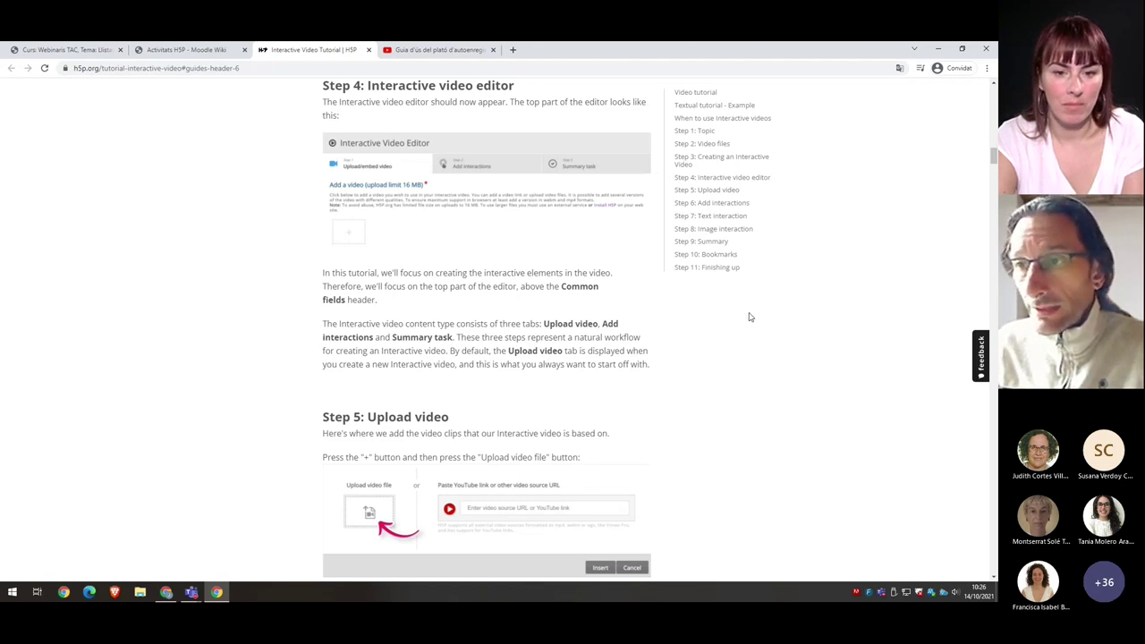
Look through the "Upload video" step of the Interactive Video tutorial and close the tutorial page
scroll(752, 318, down, 1)
scroll(752, 319, down, 8)
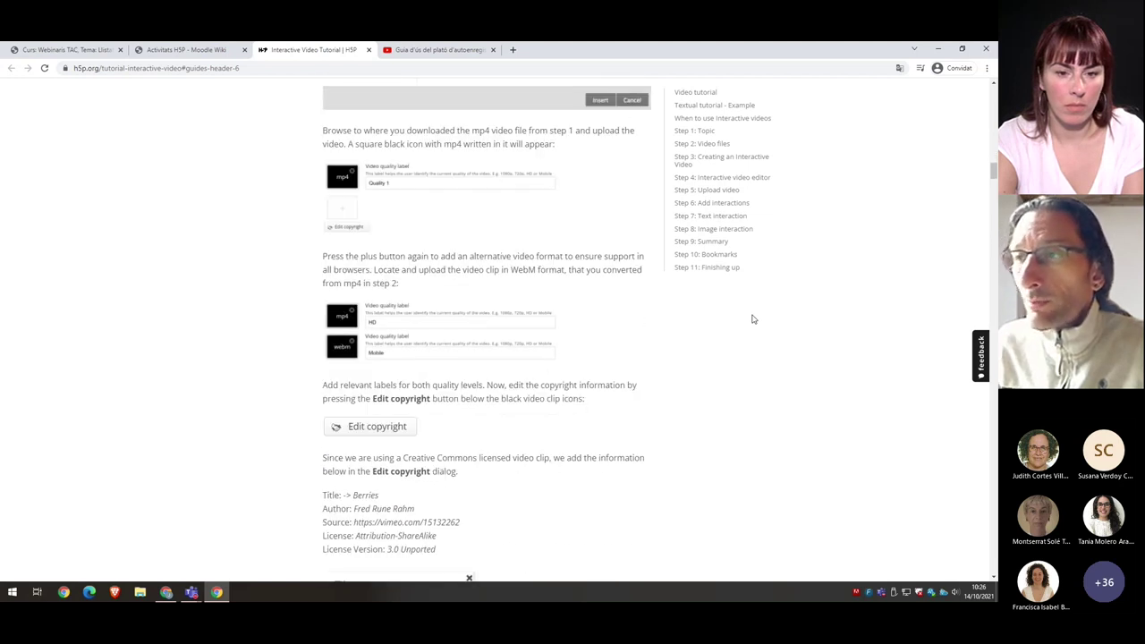
scroll(752, 319, down, 3)
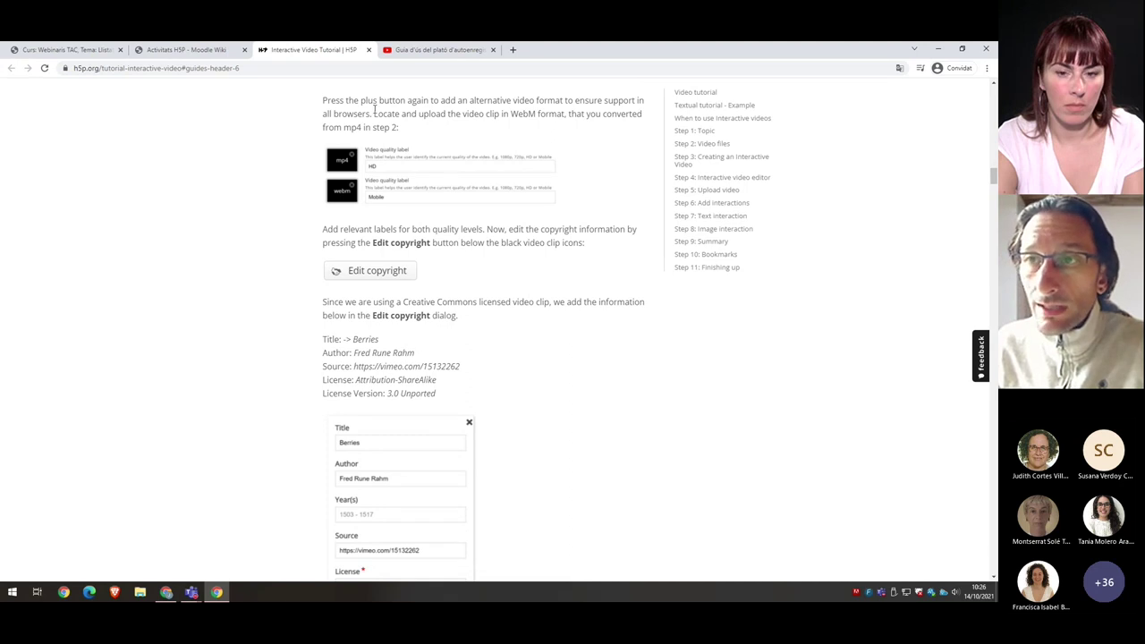
click(368, 51)
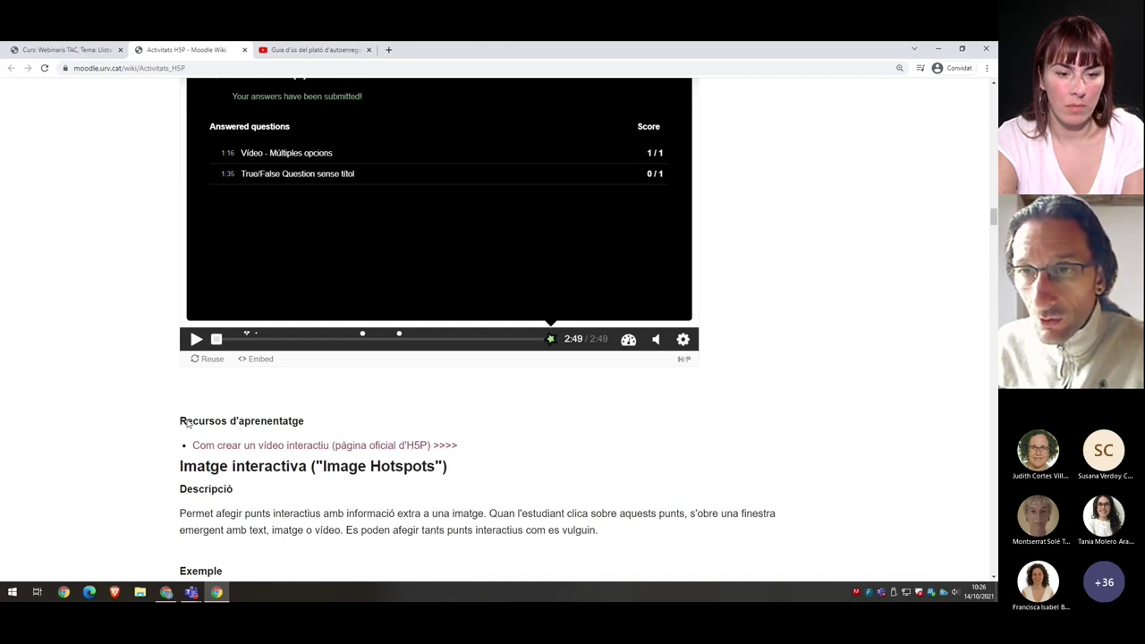
Open "Com crear una imatge interactiva (pàgina oficial d'H5P)" from the image hotspots learning resources, view the tutorial and close its page
scroll(614, 420, down, 1)
scroll(613, 420, down, 5)
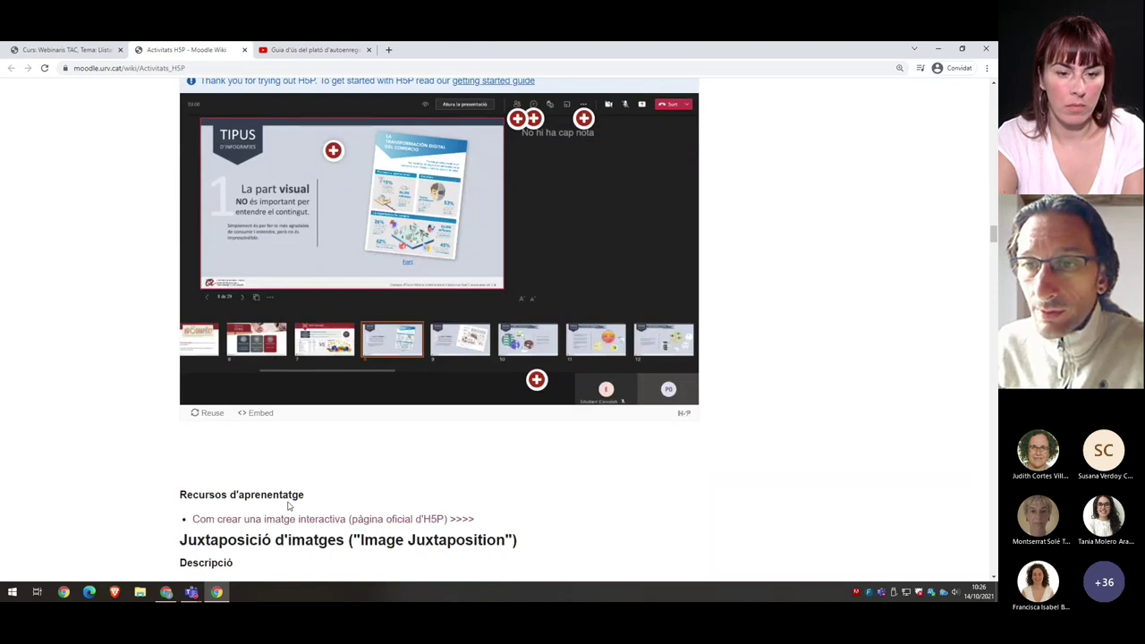
click(280, 520)
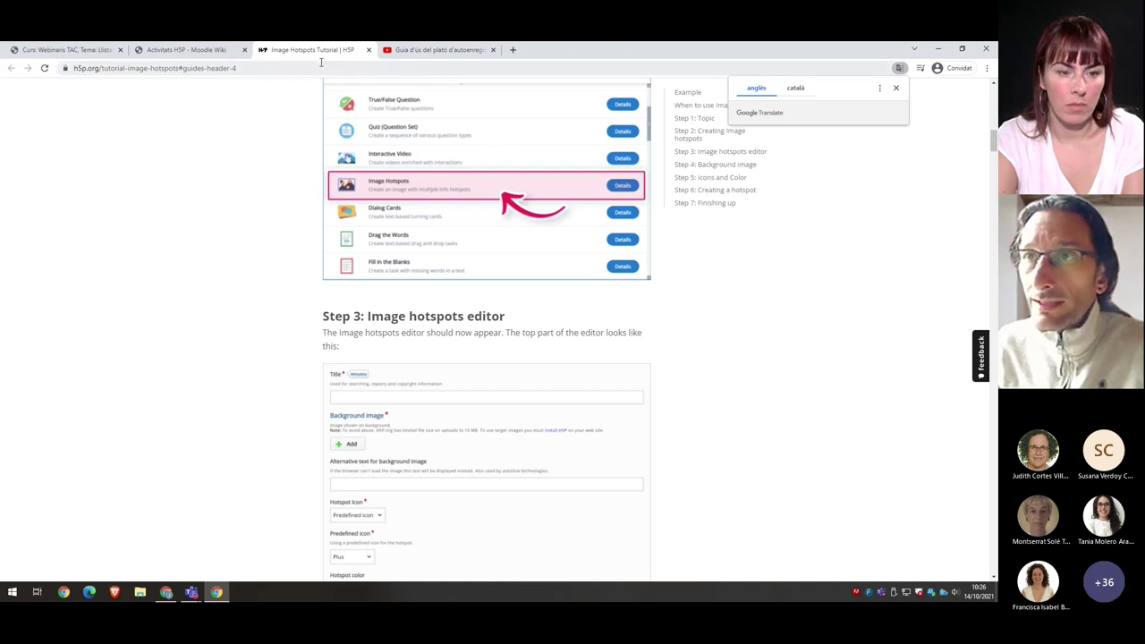
click(367, 49)
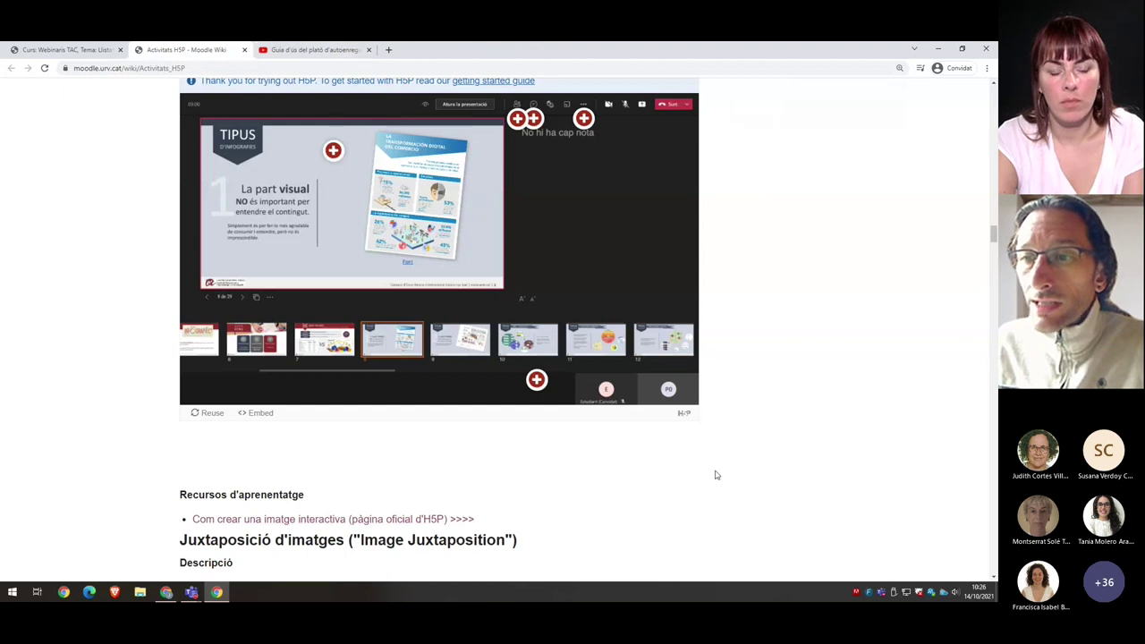
Go through the "Juxtaposició d'imatges" section, from its description and Cancun example to its learning resources
scroll(716, 475, down, 4)
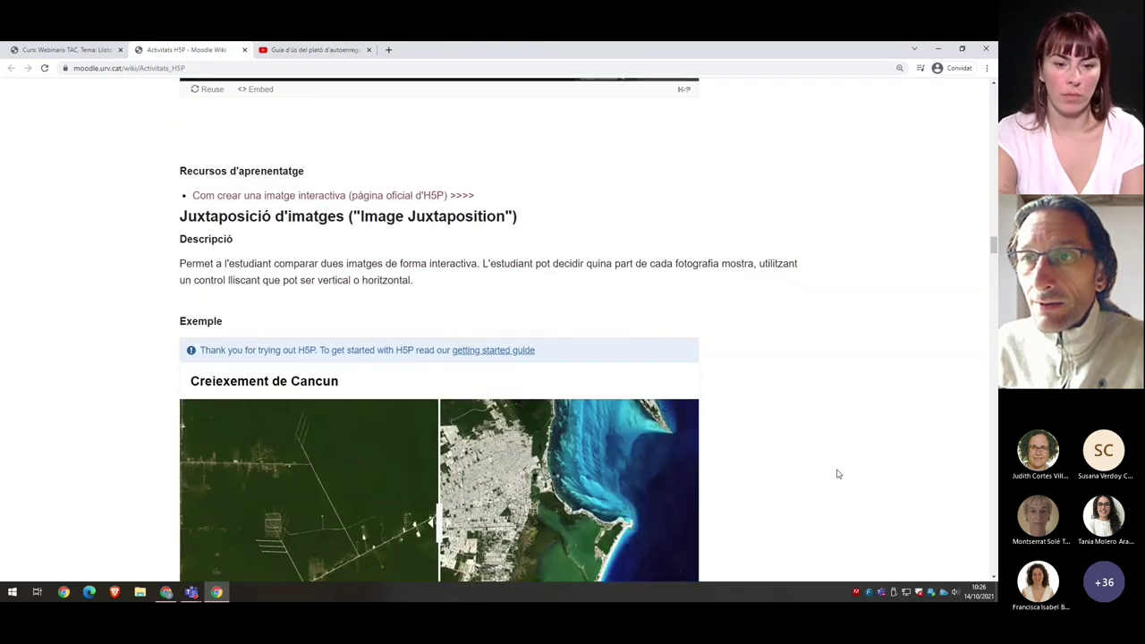
scroll(838, 474, down, 2)
scroll(838, 474, up, 1)
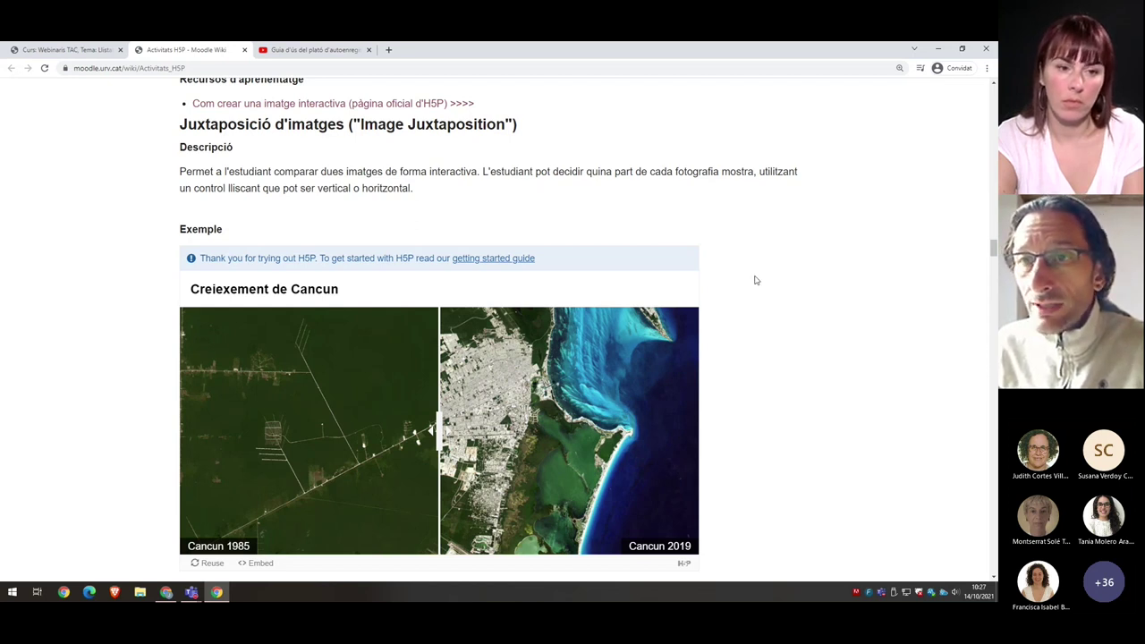
scroll(754, 280, down, 4)
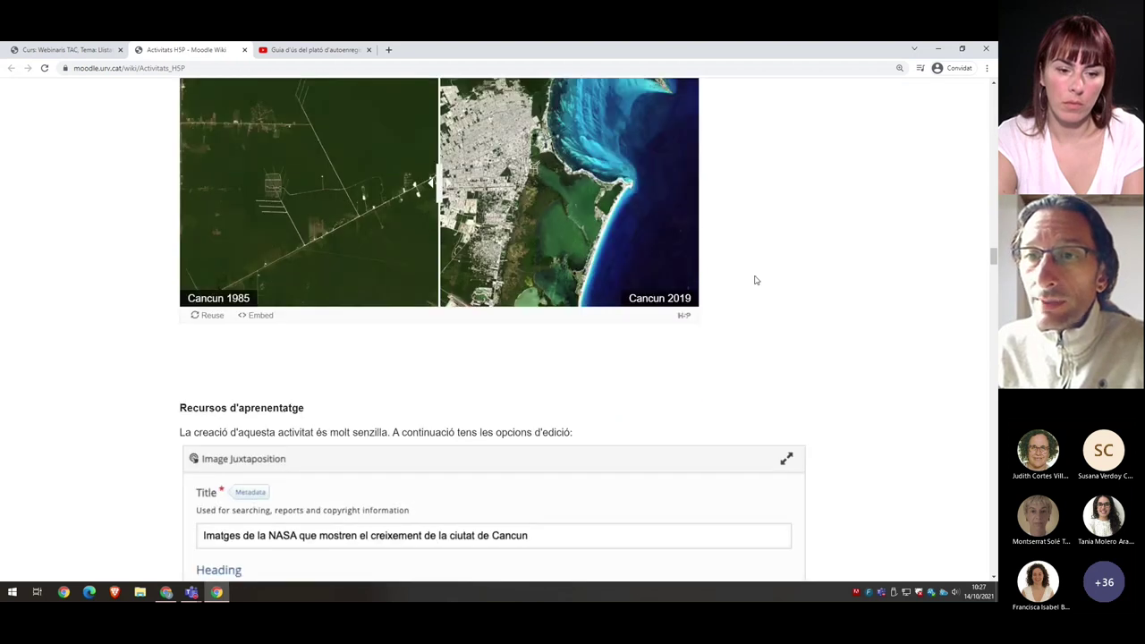
scroll(755, 280, down, 2)
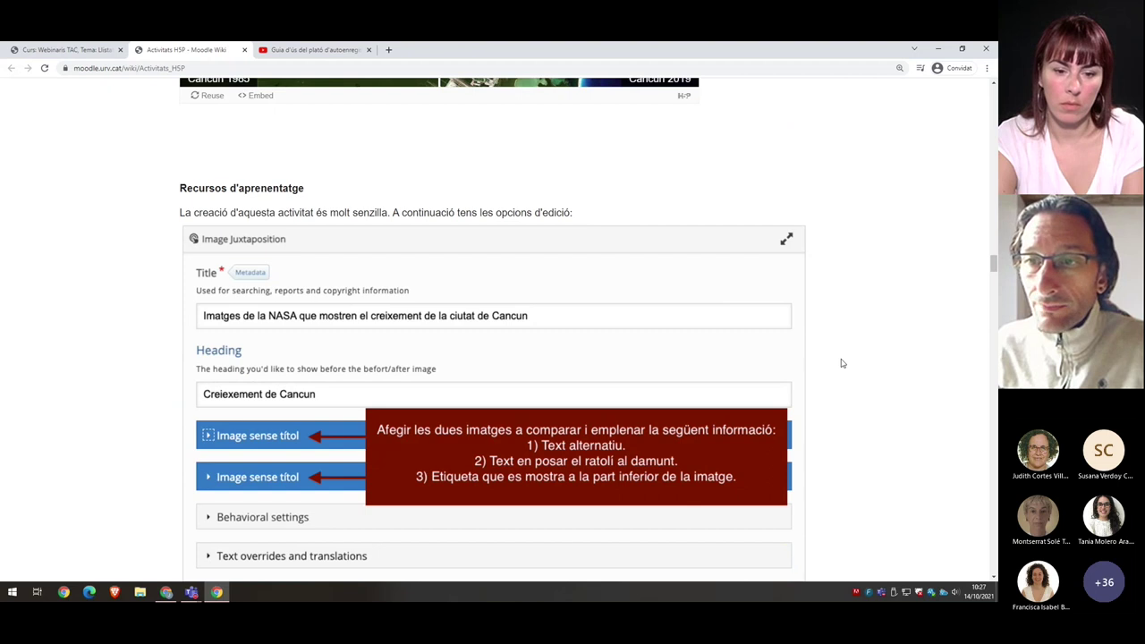
Return to the "Creiexement de Cancun" example and move its divider fully both ways and around the city to compare the 1985 and 2019 images
scroll(841, 363, up, 5)
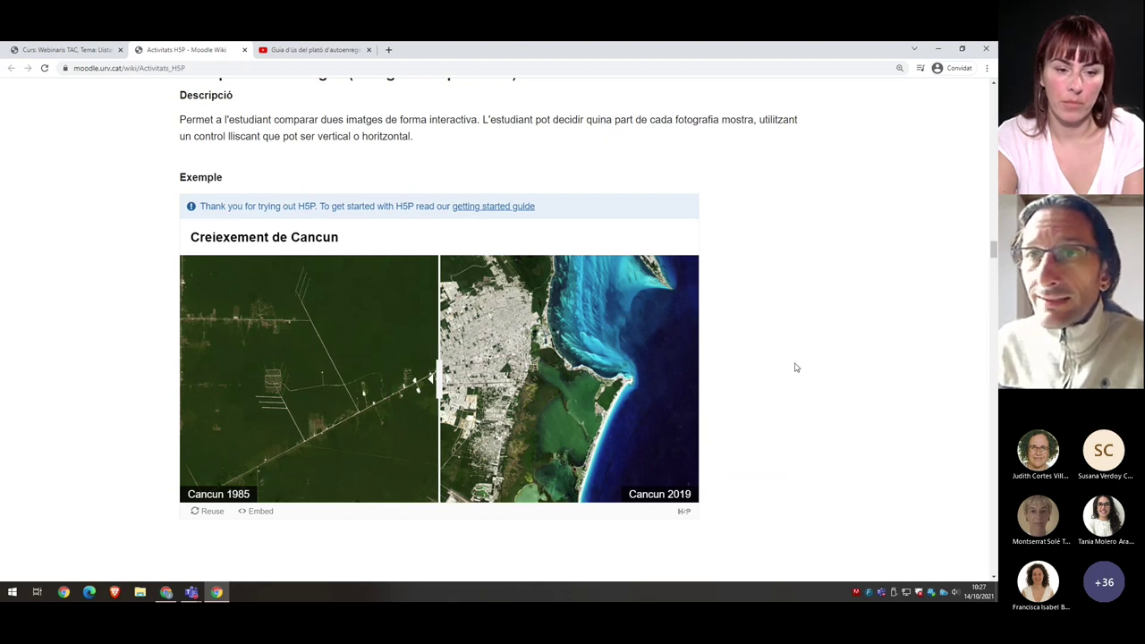
scroll(795, 367, up, 1)
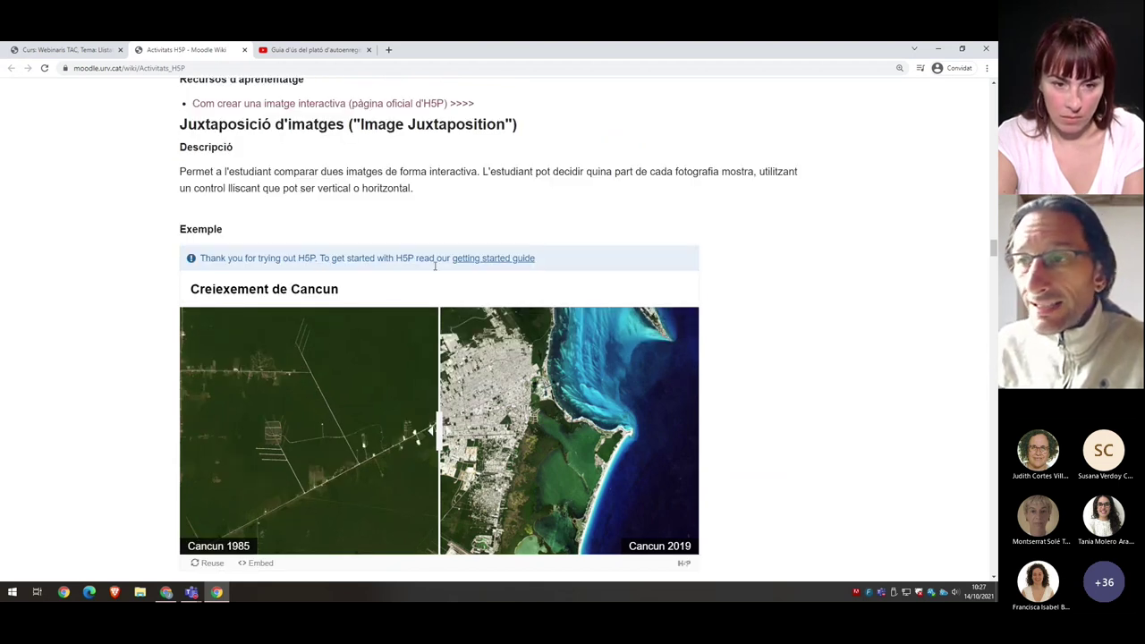
scroll(754, 424, down, 1)
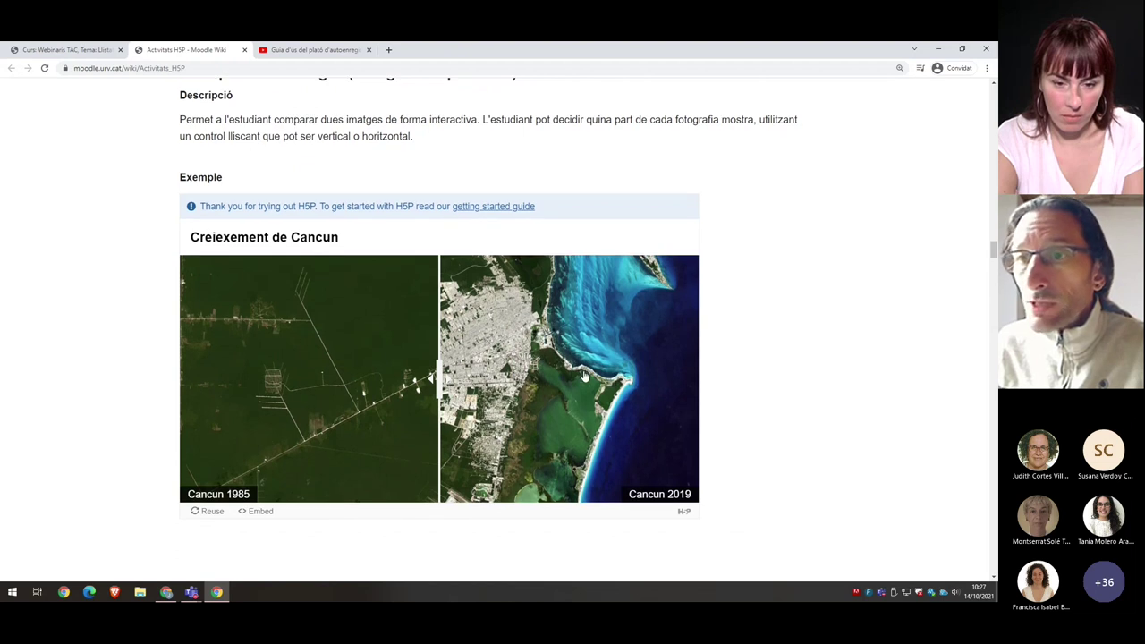
drag(438, 380, 762, 393)
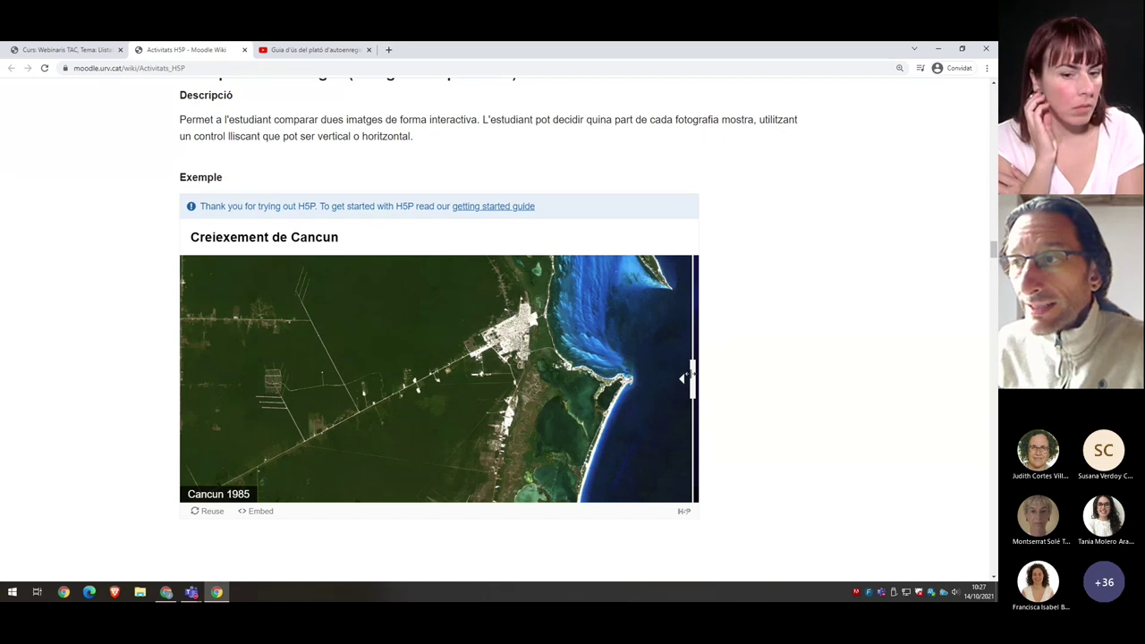
drag(687, 379, 179, 371)
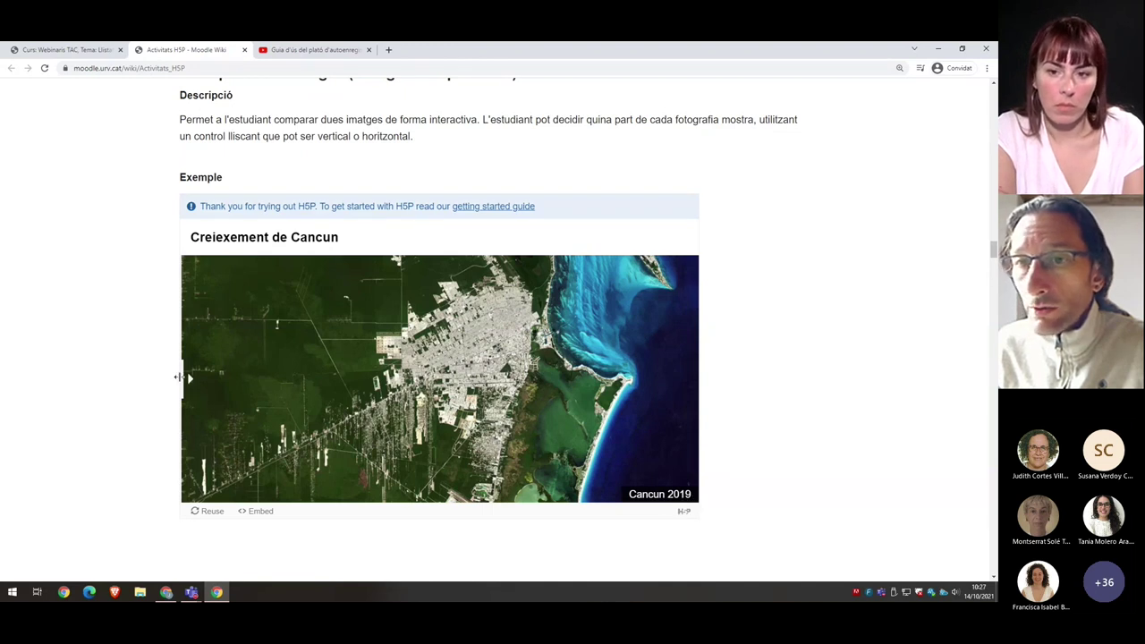
drag(184, 378, 440, 362)
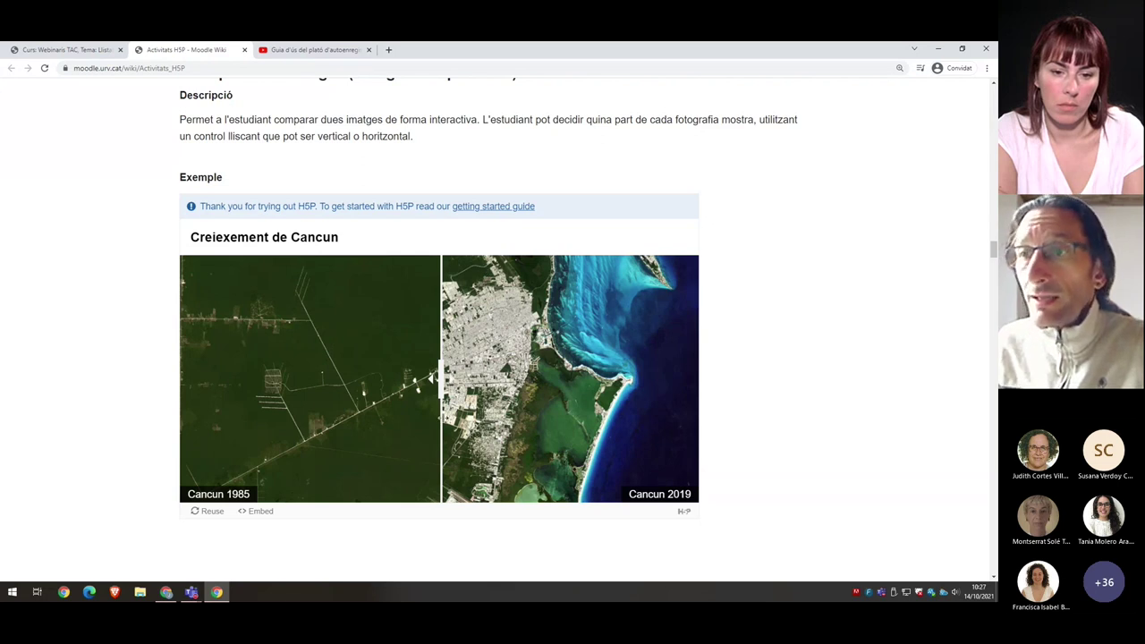
drag(436, 378, 527, 378)
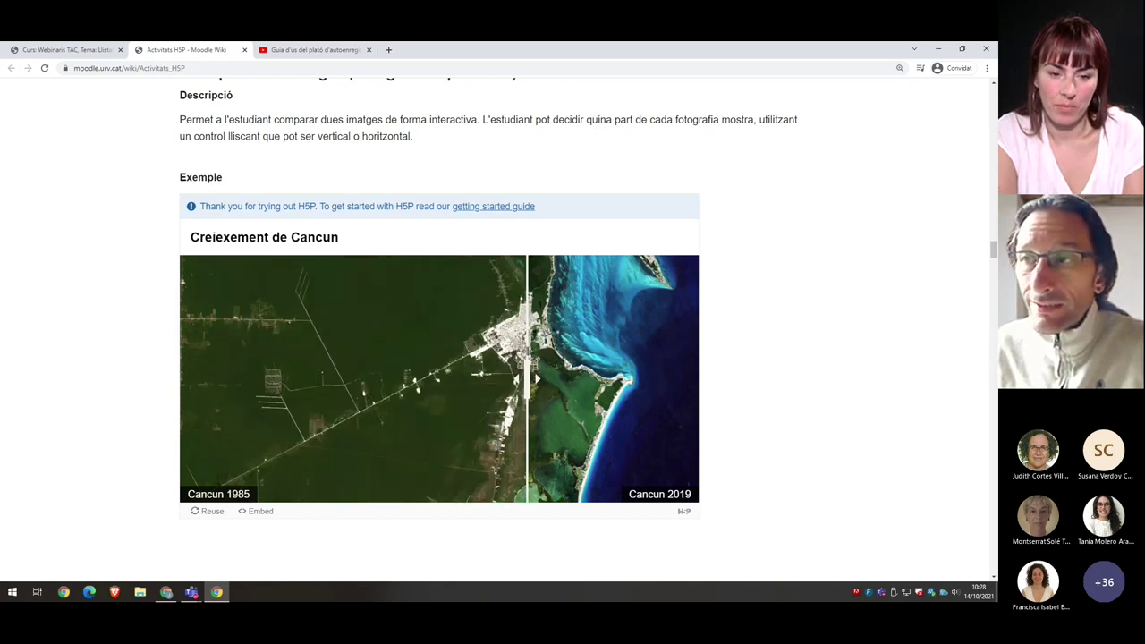
drag(527, 379, 495, 378)
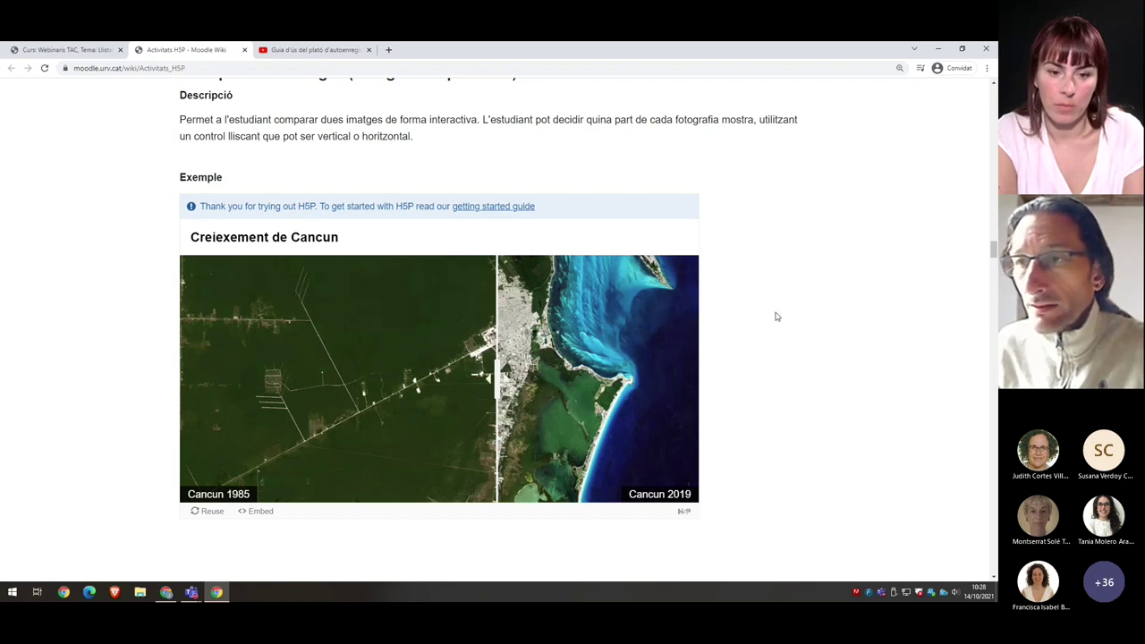
Examine the Image Juxtaposition editing options in the learning resources, including the title, heading and information for the two compared images
scroll(776, 316, down, 2)
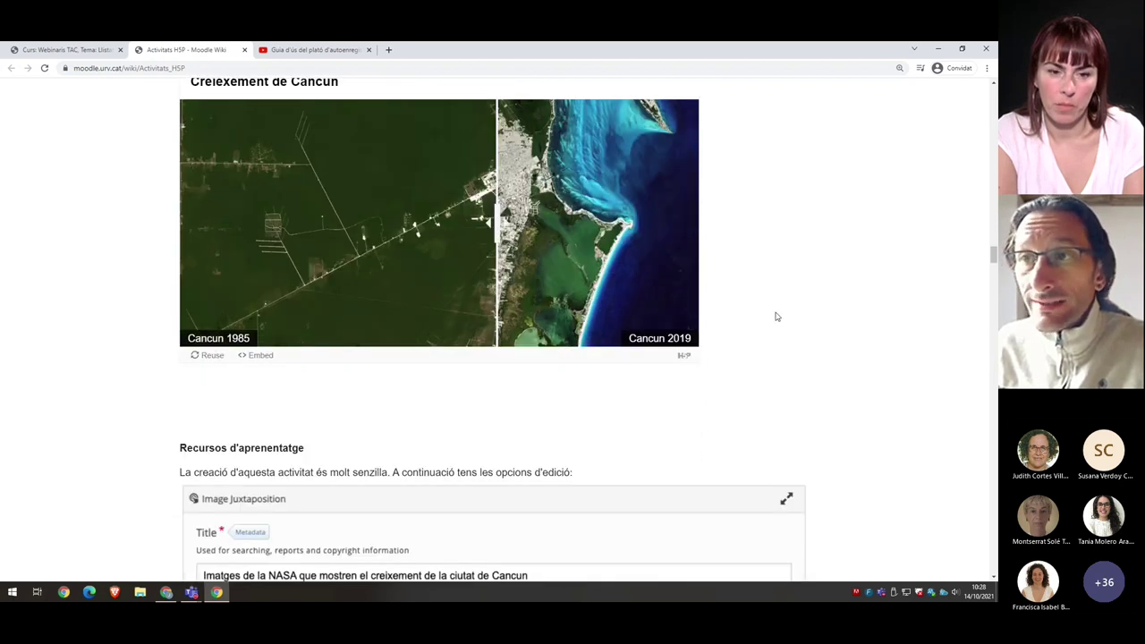
scroll(810, 324, down, 3)
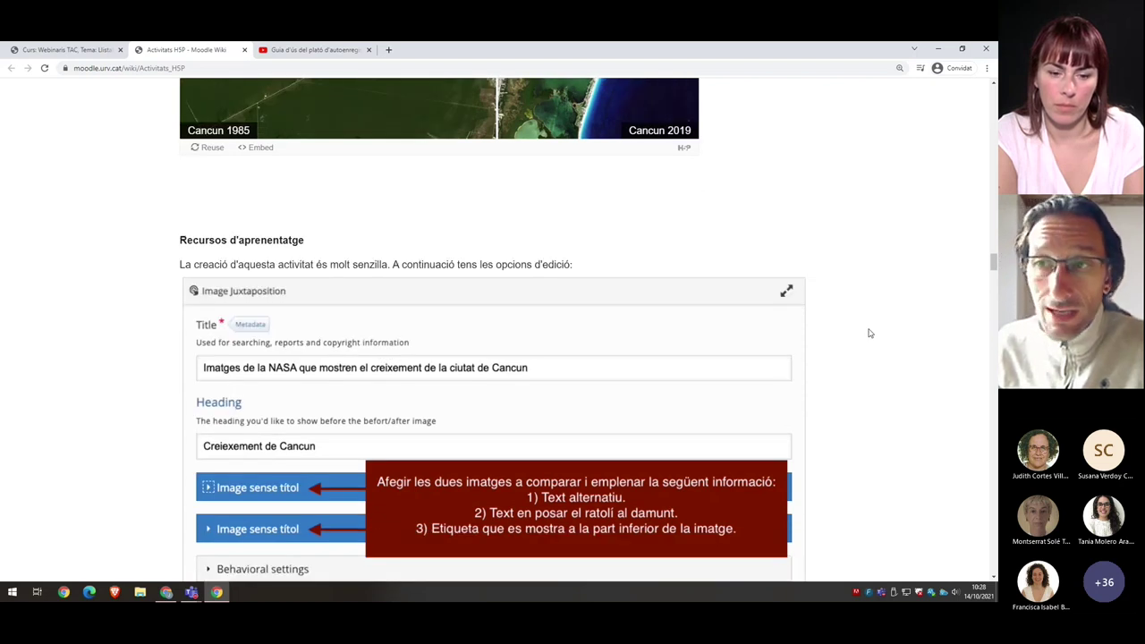
scroll(868, 332, down, 2)
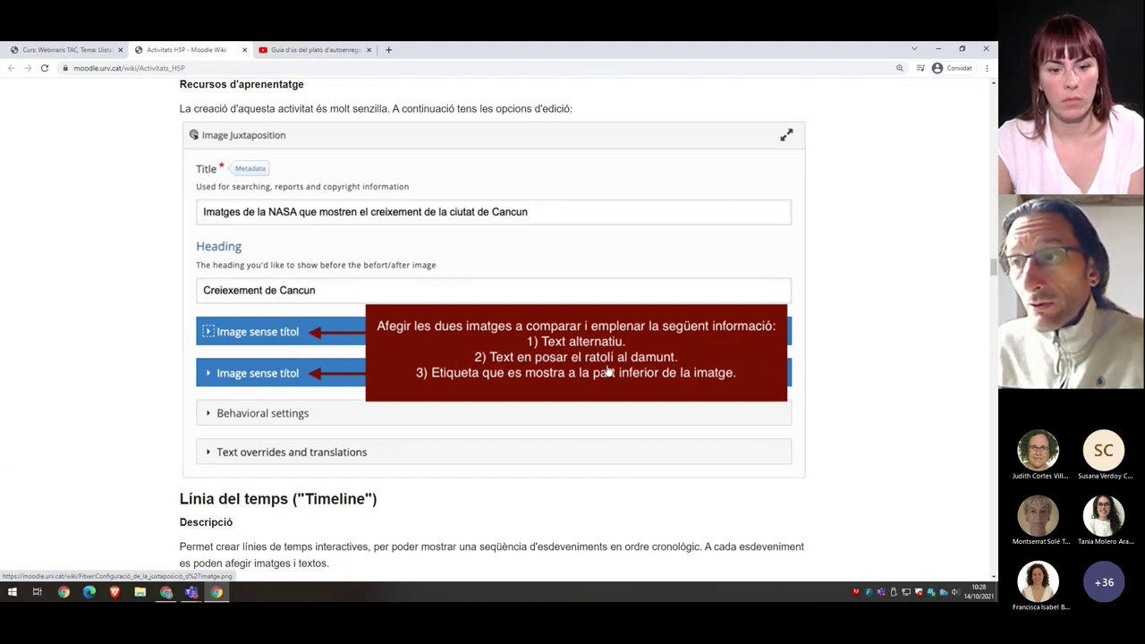
scroll(813, 390, up, 1)
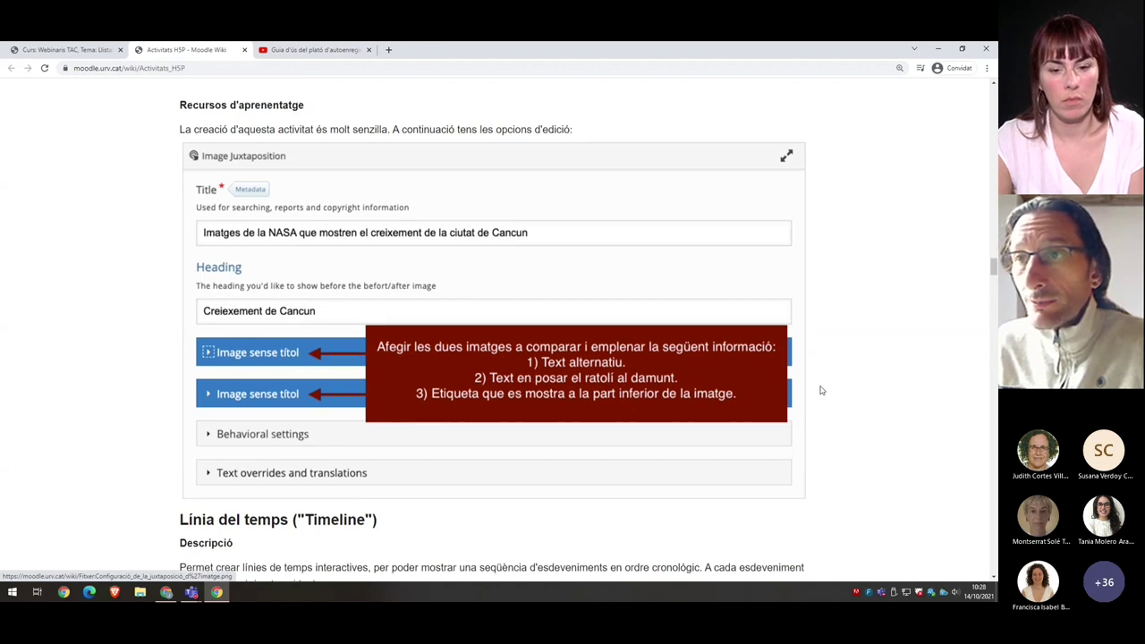
scroll(821, 390, up, 5)
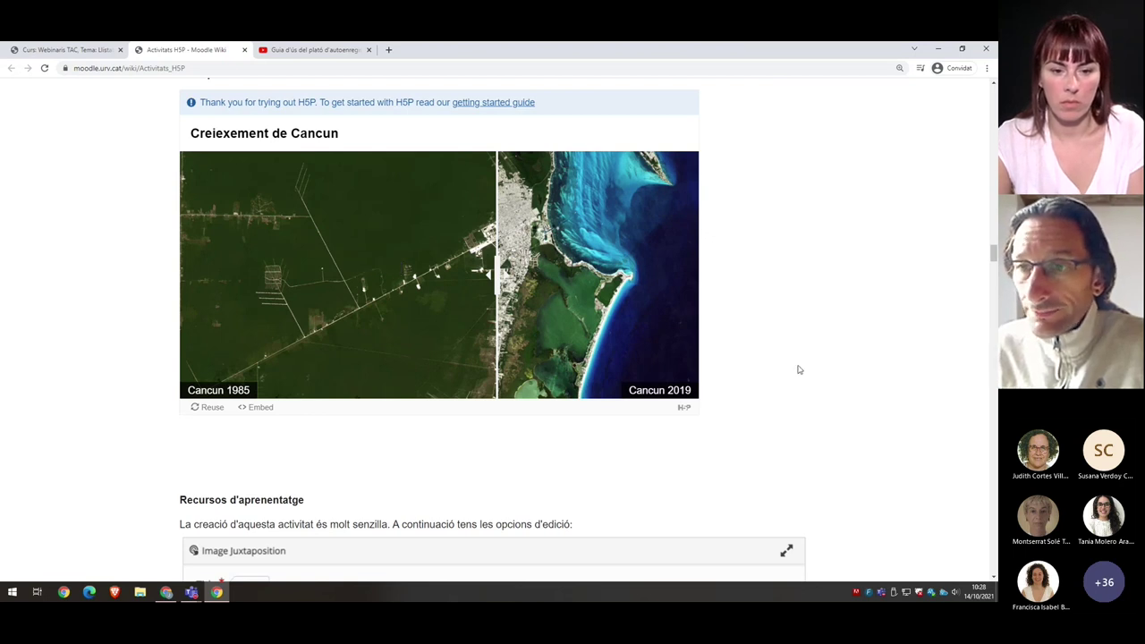
scroll(850, 371, down, 3)
scroll(850, 371, down, 1)
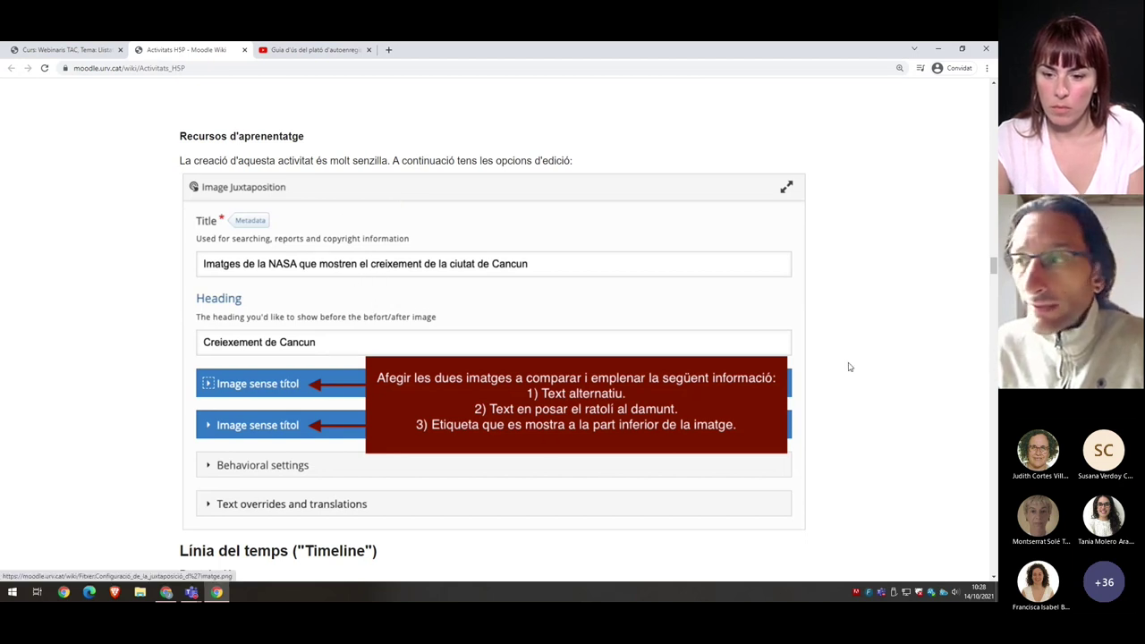
scroll(851, 365, down, 1)
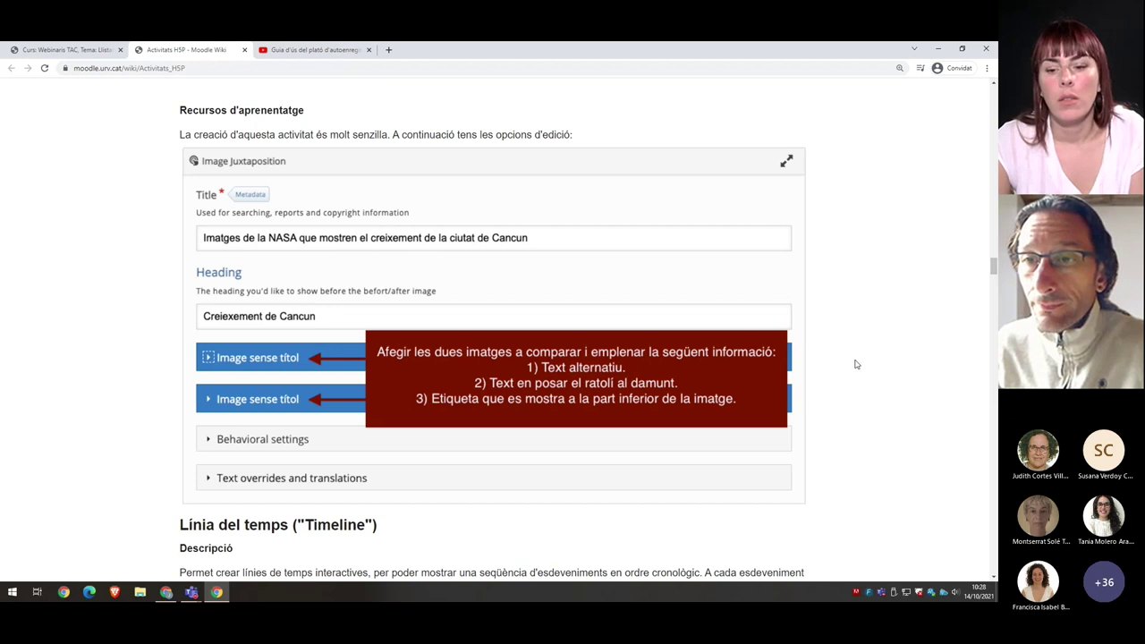
scroll(855, 364, down, 3)
scroll(855, 364, up, 3)
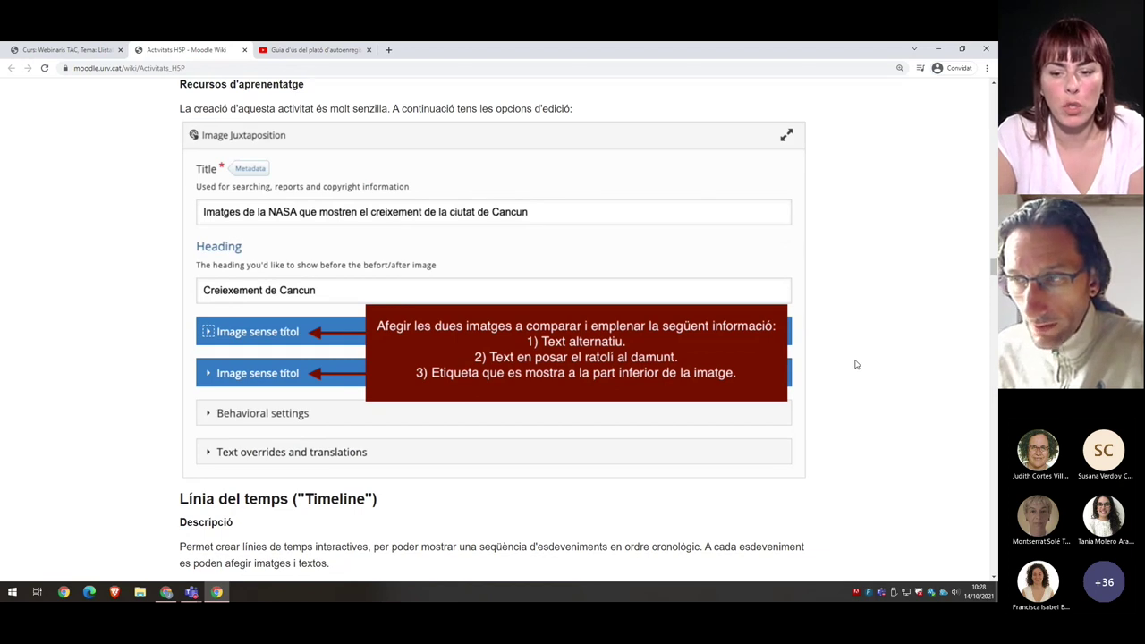
scroll(868, 349, up, 3)
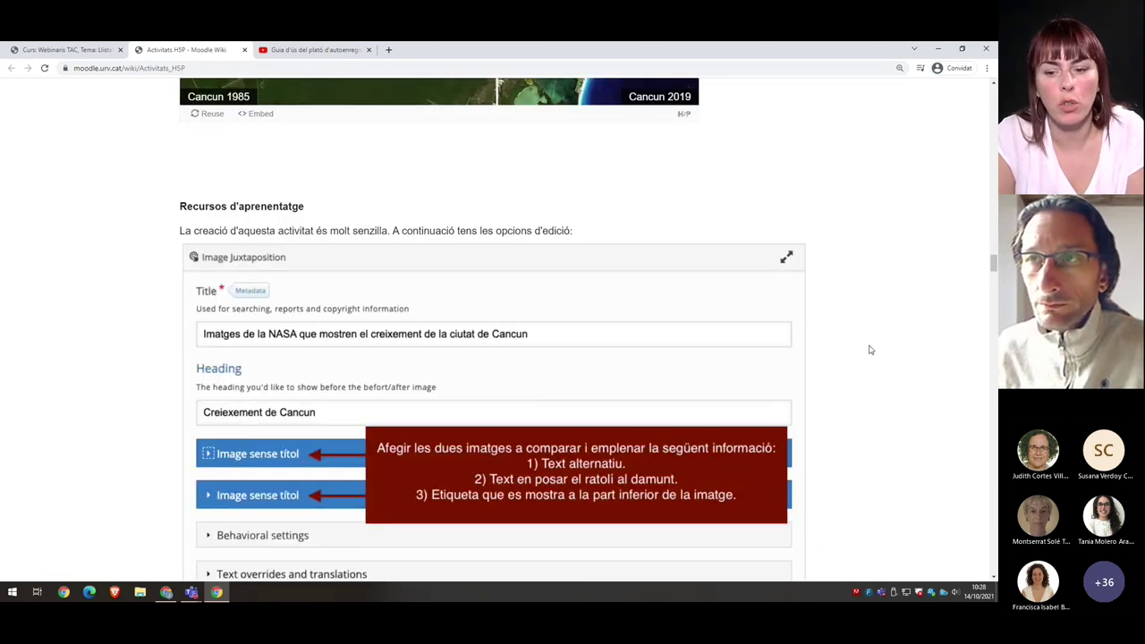
Go back to the interactive video example and close its summary of answered questions
scroll(868, 350, up, 20)
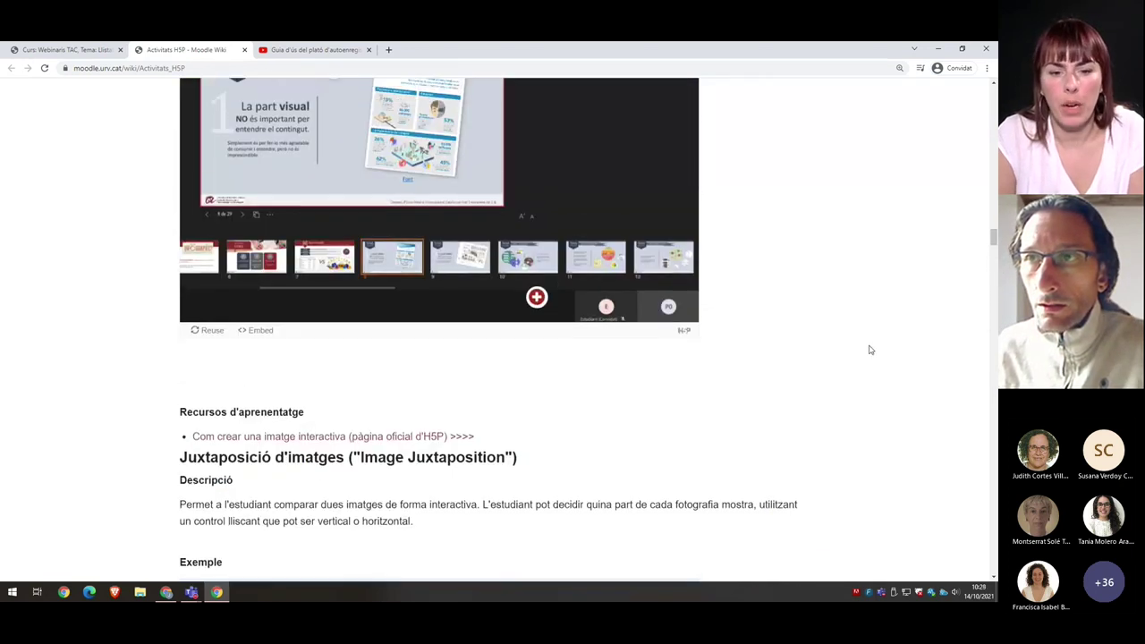
scroll(868, 350, up, 5)
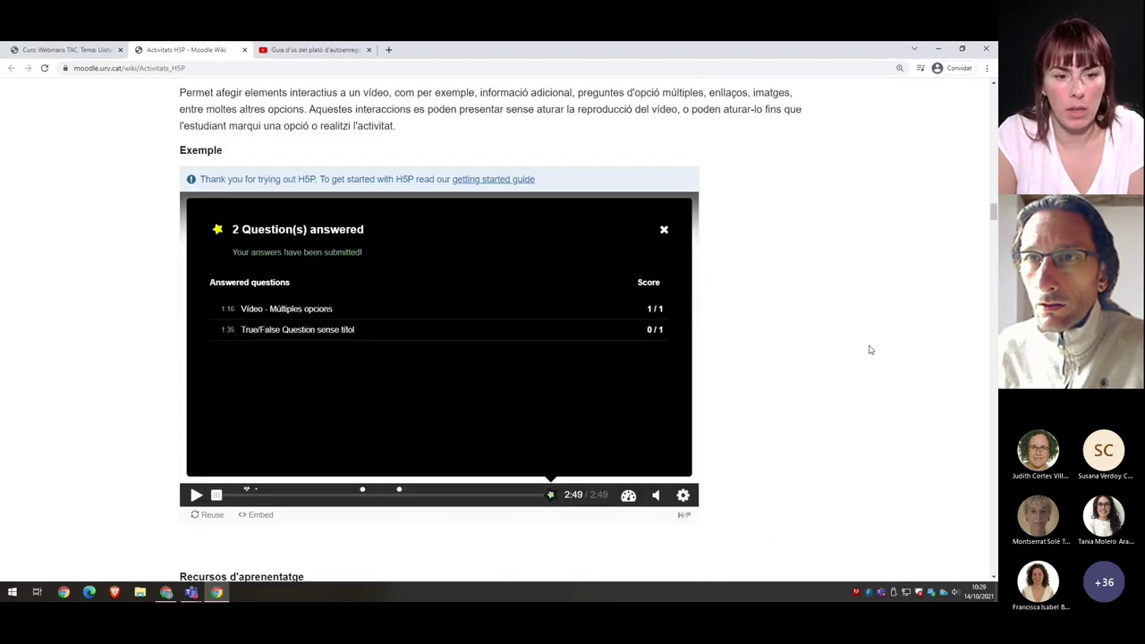
scroll(868, 350, down, 1)
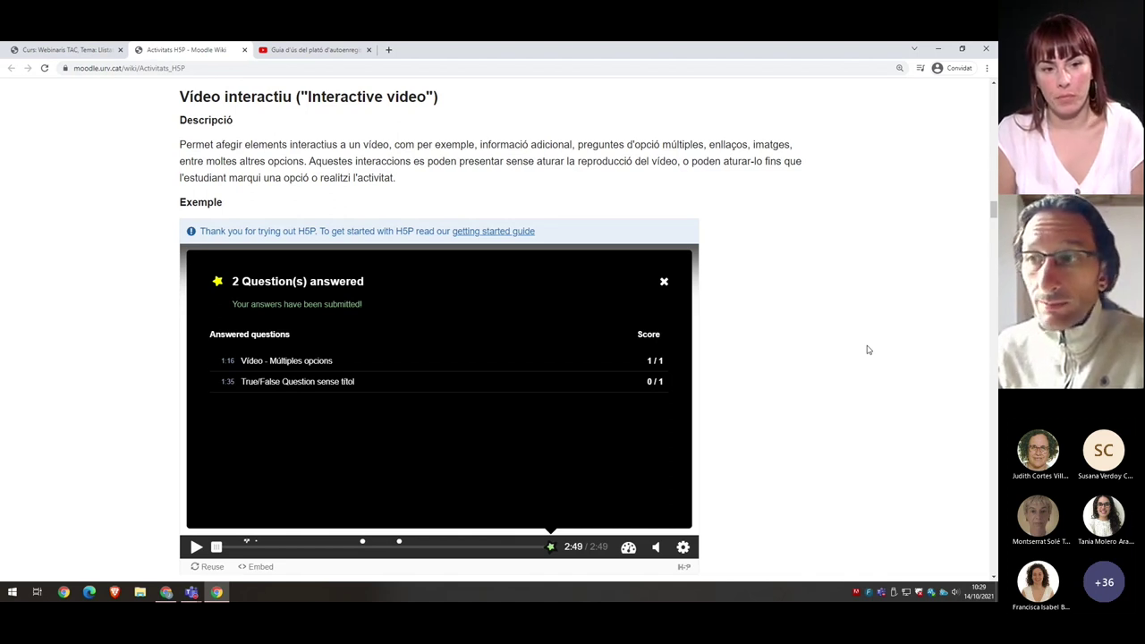
click(664, 282)
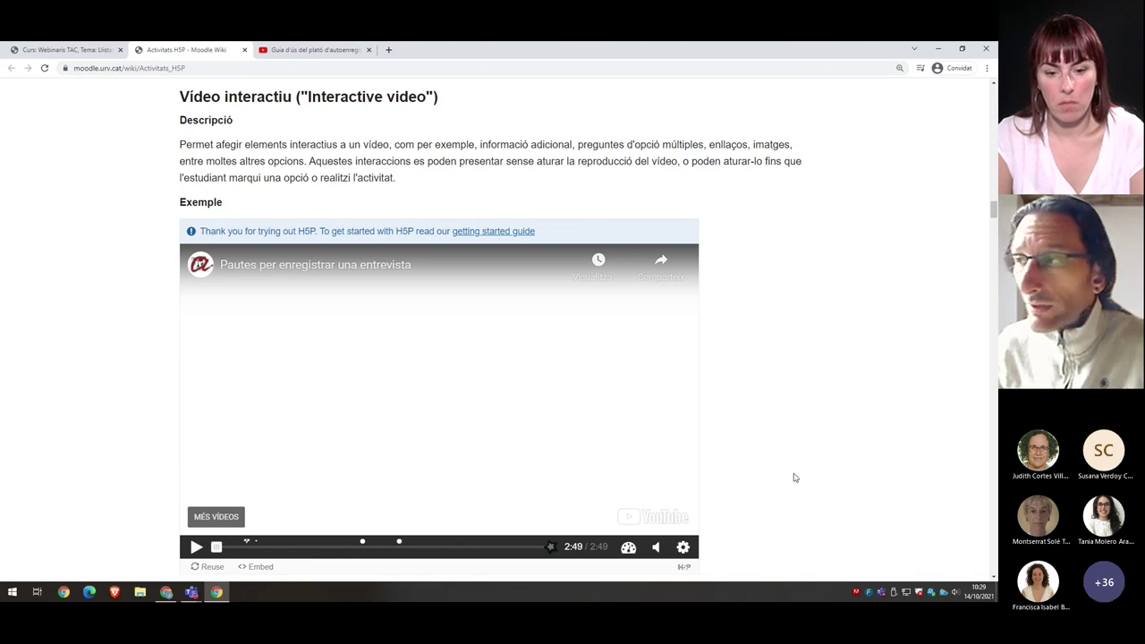
scroll(821, 454, down, 1)
scroll(820, 453, down, 1)
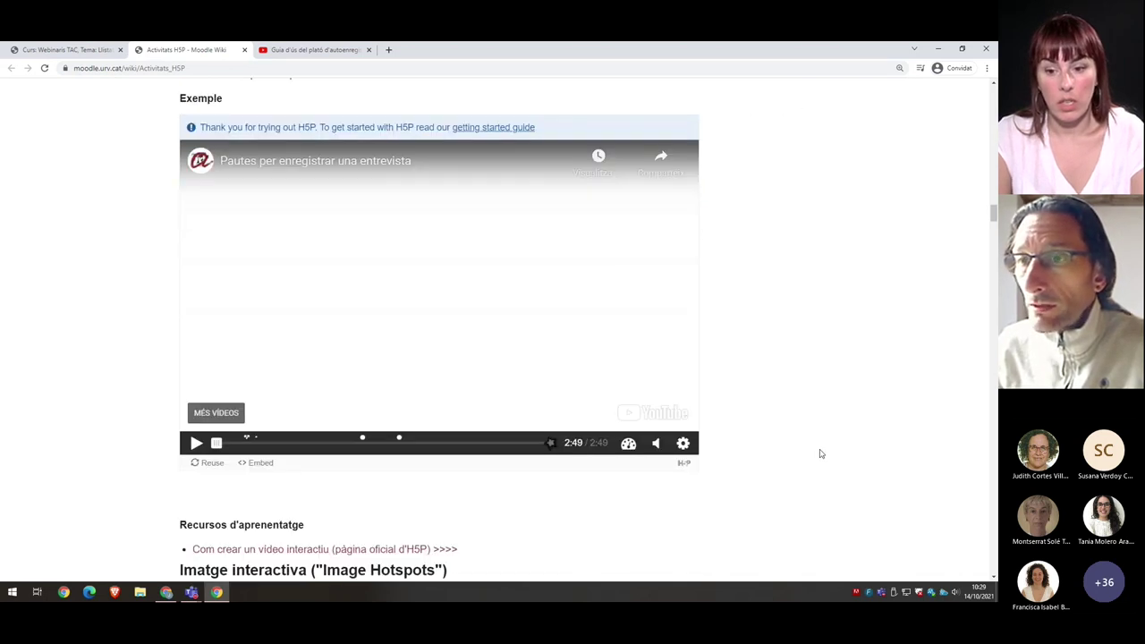
scroll(820, 453, up, 1)
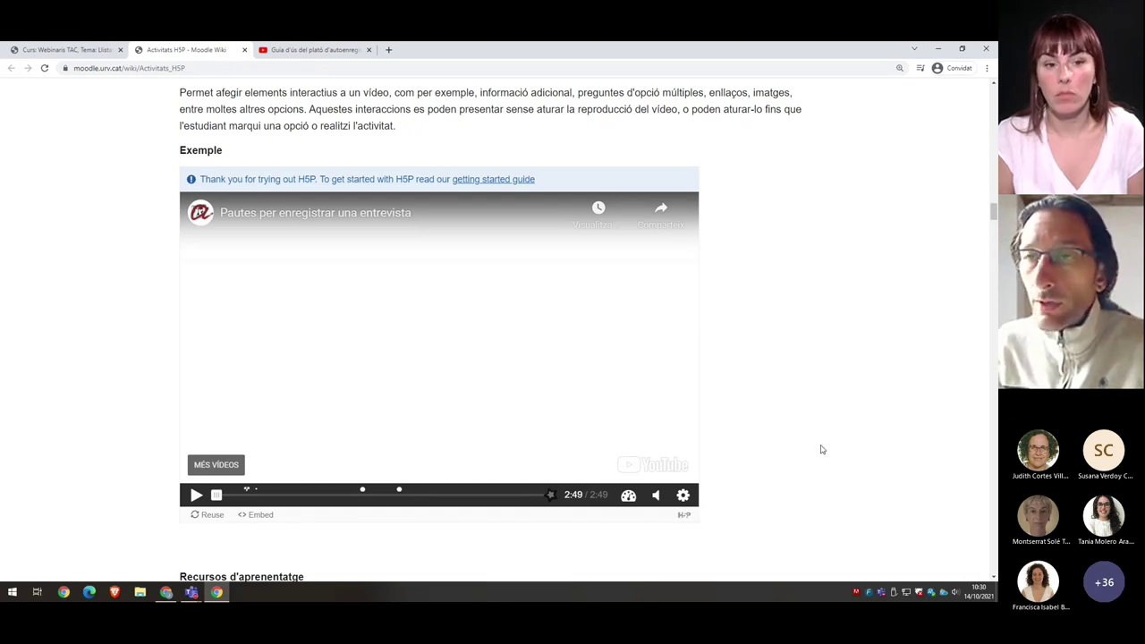
Move on to the "Línia del temps" section and show its description and "Biografia de Salvador Dalí" example
scroll(822, 450, down, 4)
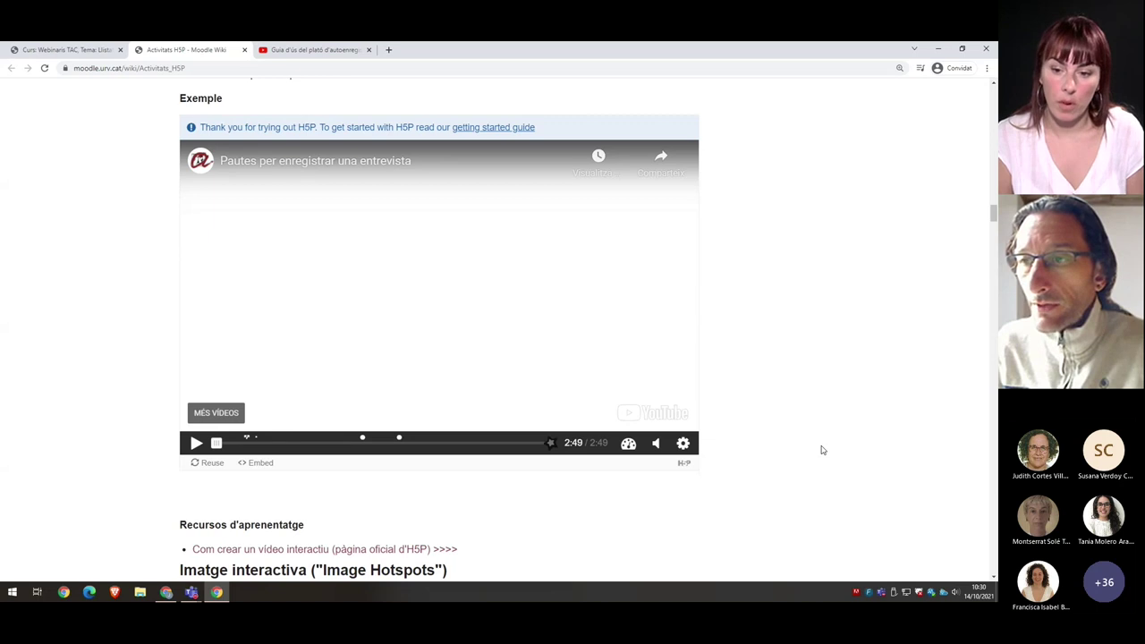
scroll(823, 450, down, 5)
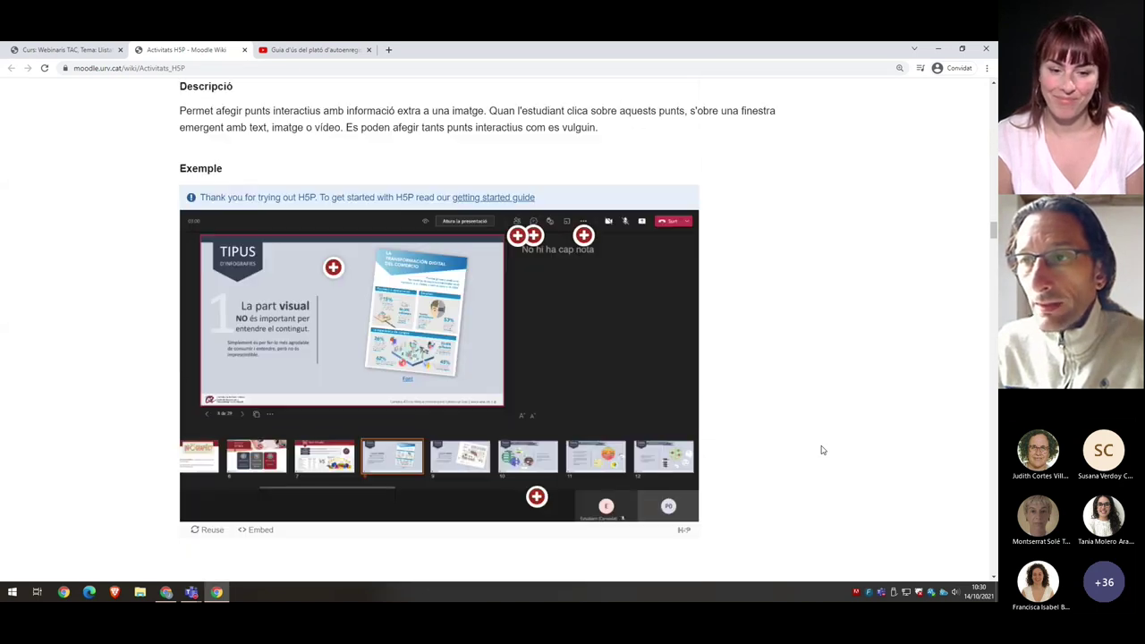
scroll(823, 450, down, 5)
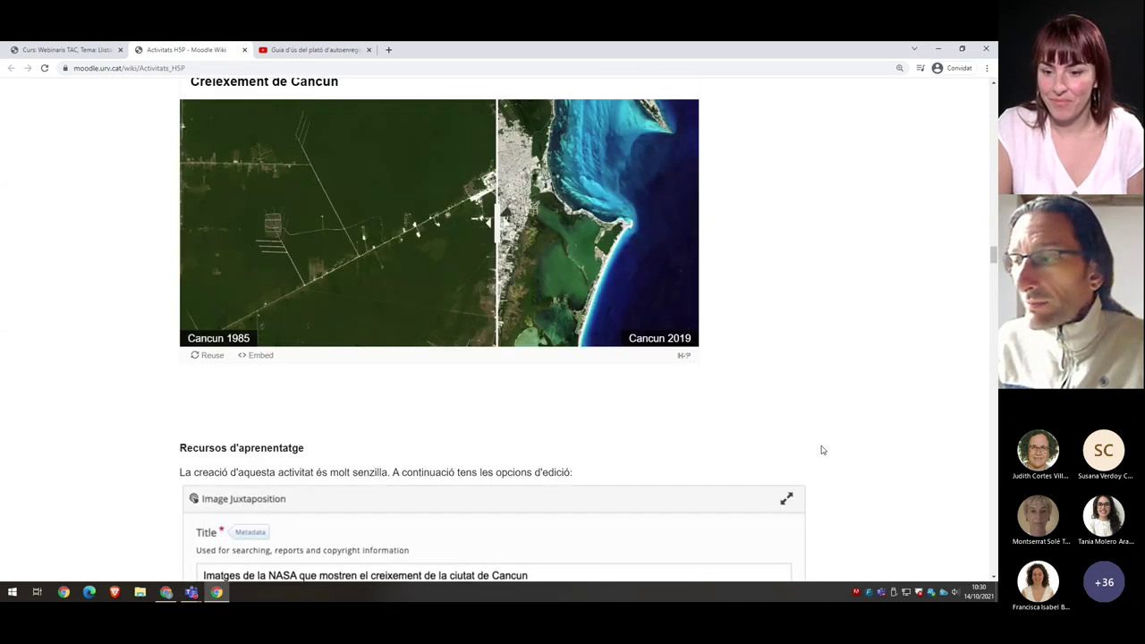
scroll(823, 450, down, 3)
scroll(823, 450, down, 6)
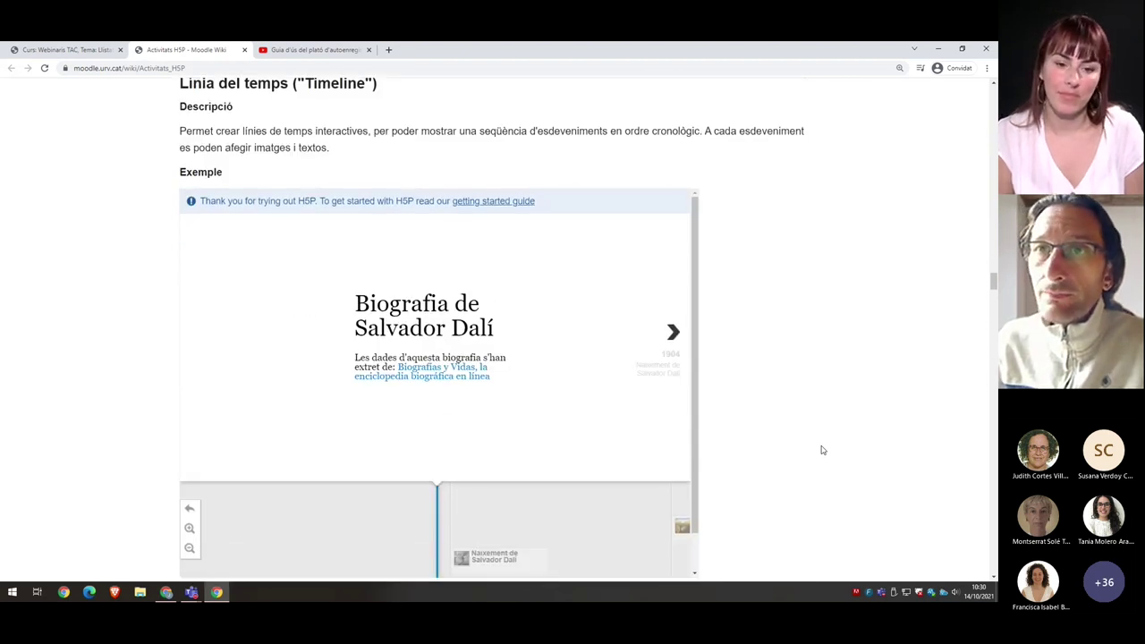
scroll(822, 449, up, 1)
scroll(820, 450, down, 1)
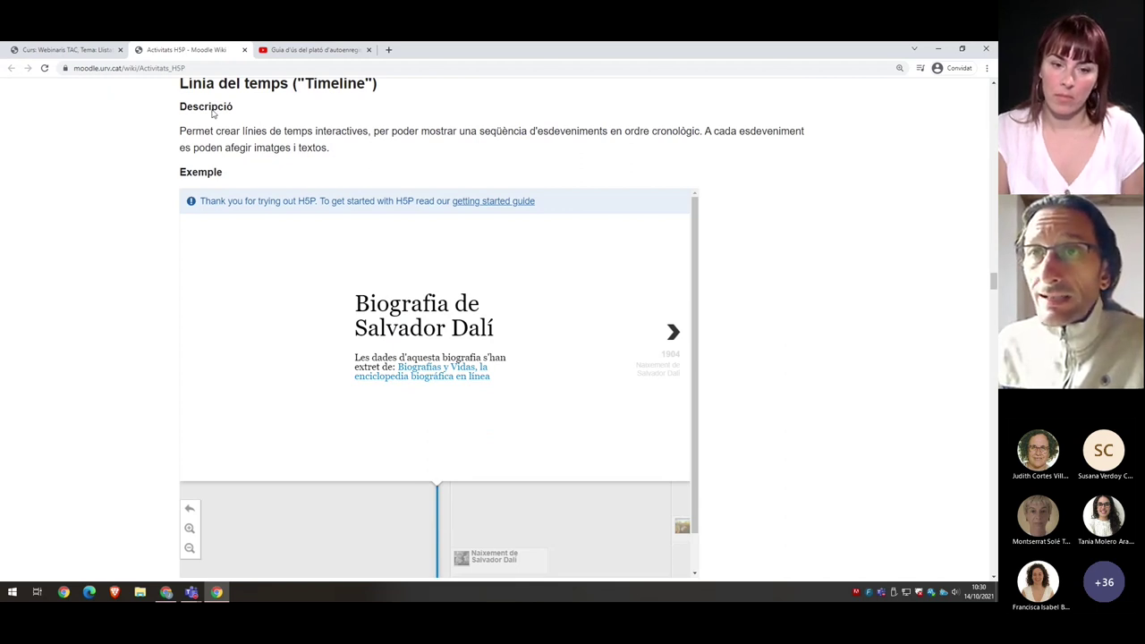
Advance the "Biografia de Salvador Dalí" timeline through the 1904 birth event to the 1921 "La residència d'estudiants" event
scroll(779, 350, down, 1)
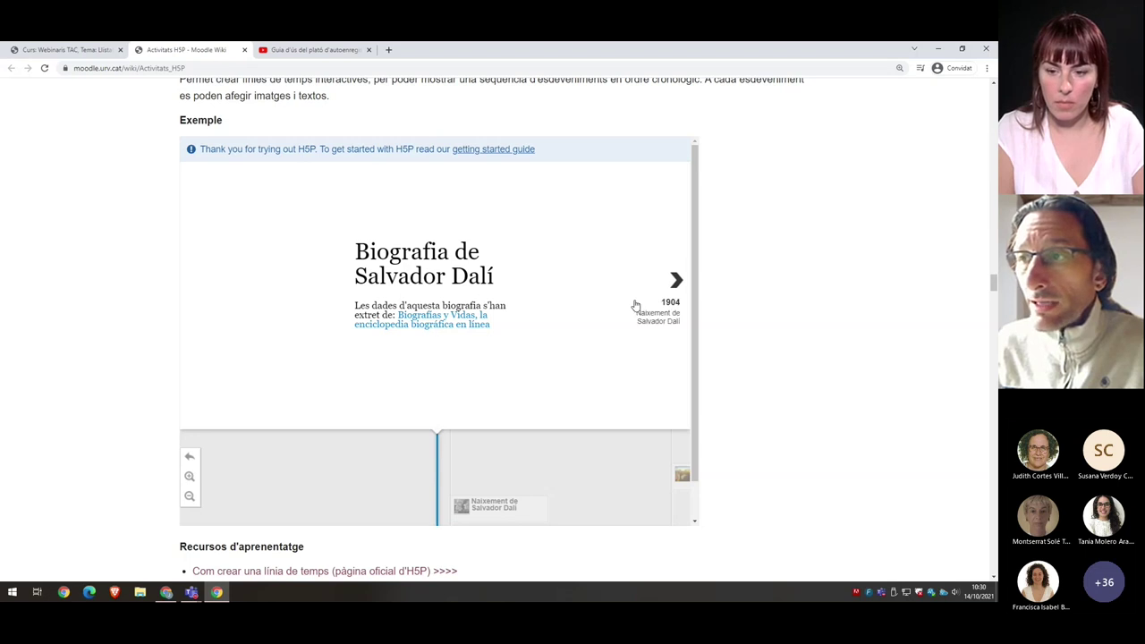
click(676, 281)
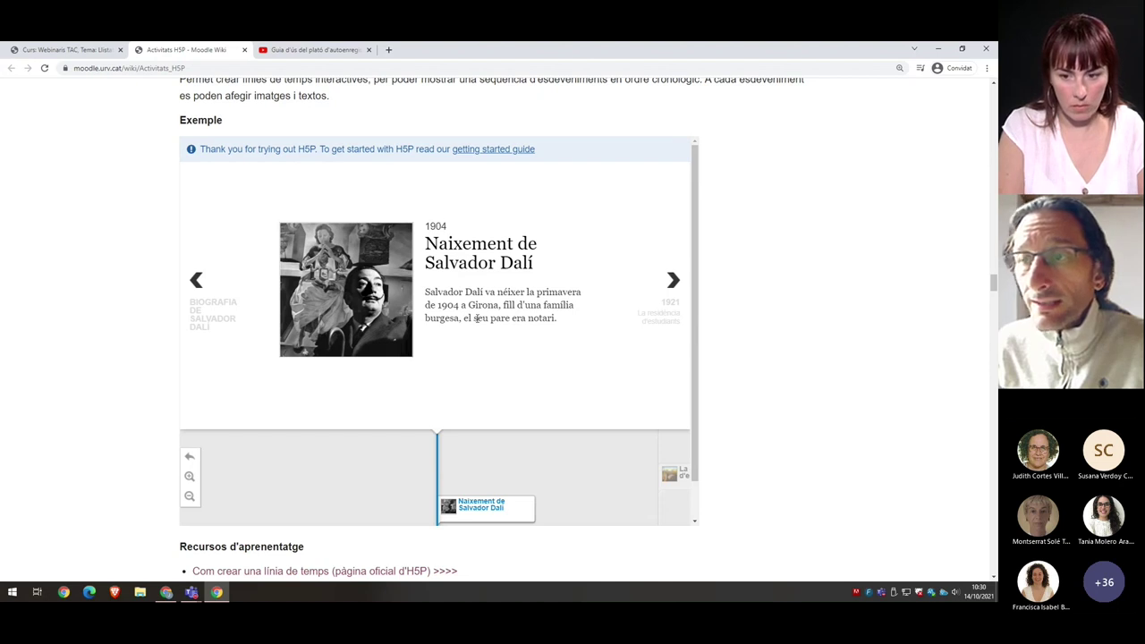
click(676, 282)
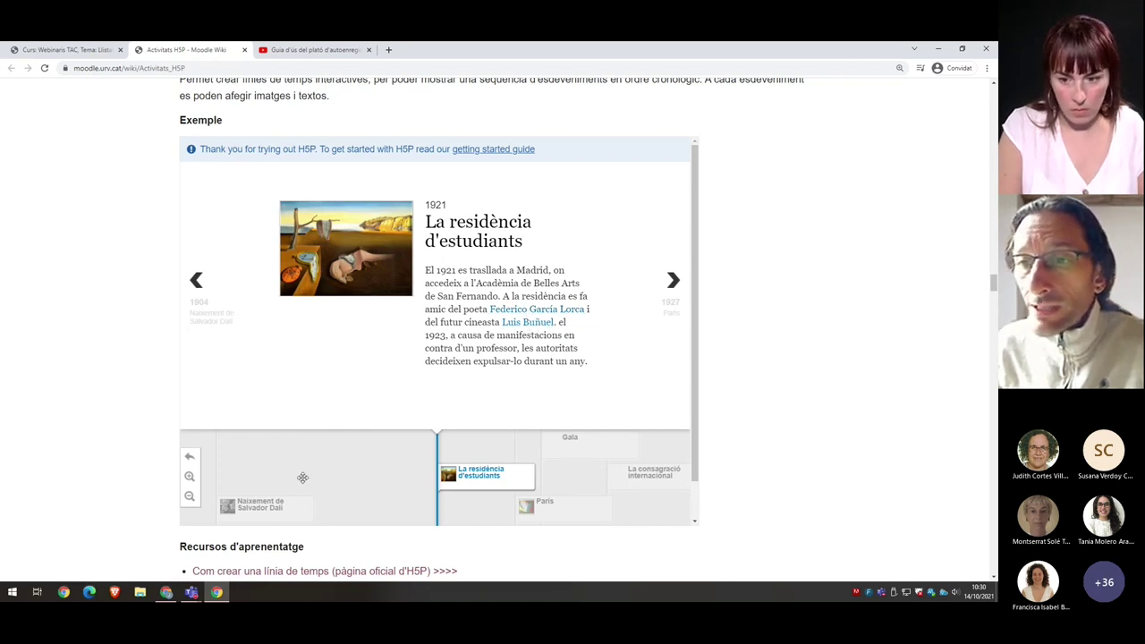
Slide the Dalí timeline strip back and forth, and view the "Gala", "París" and "La consagració internacional" events
drag(403, 483, 496, 485)
mouse_move(601, 488)
mouse_down()
mouse_move(298, 475)
mouse_move(384, 477)
mouse_up()
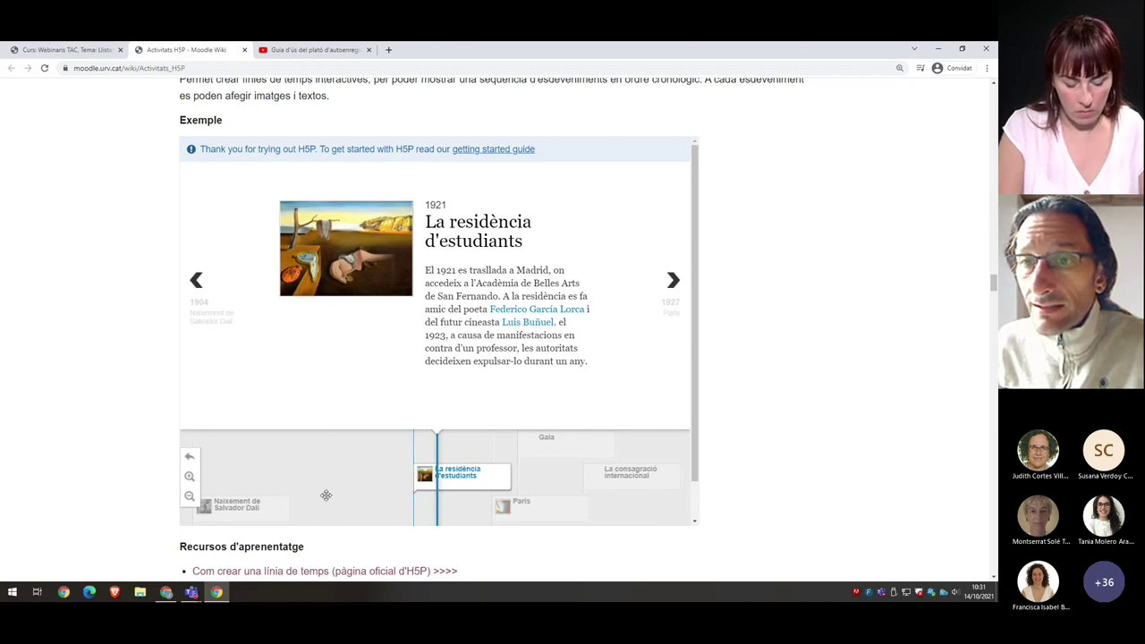
mouse_move(334, 477)
mouse_down()
mouse_move(503, 491)
mouse_move(265, 475)
mouse_up()
click(470, 449)
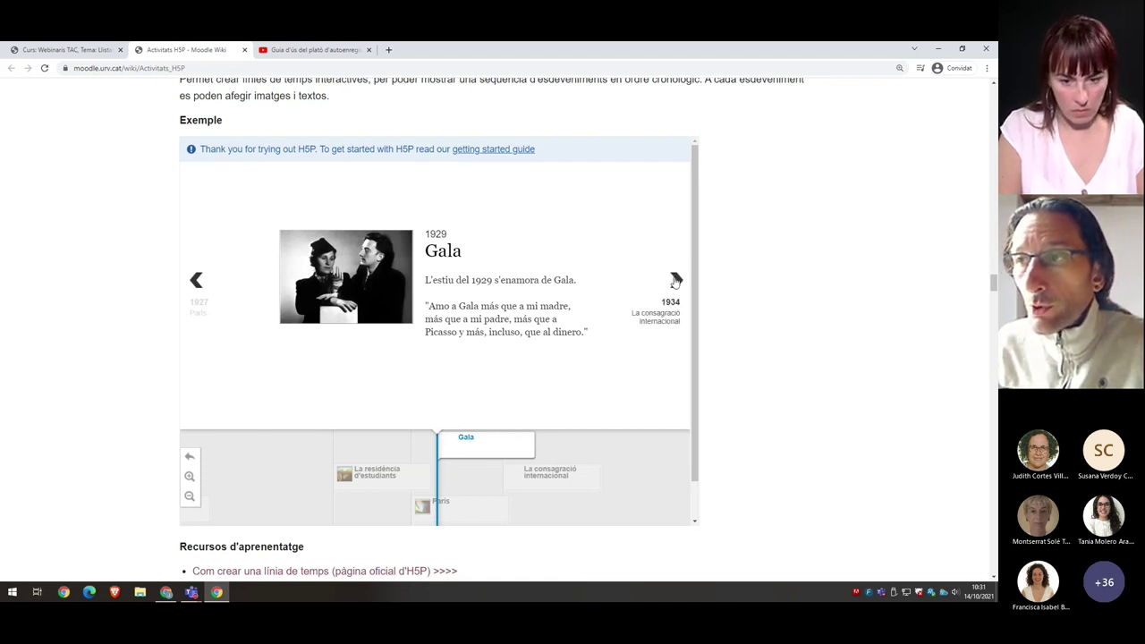
click(196, 280)
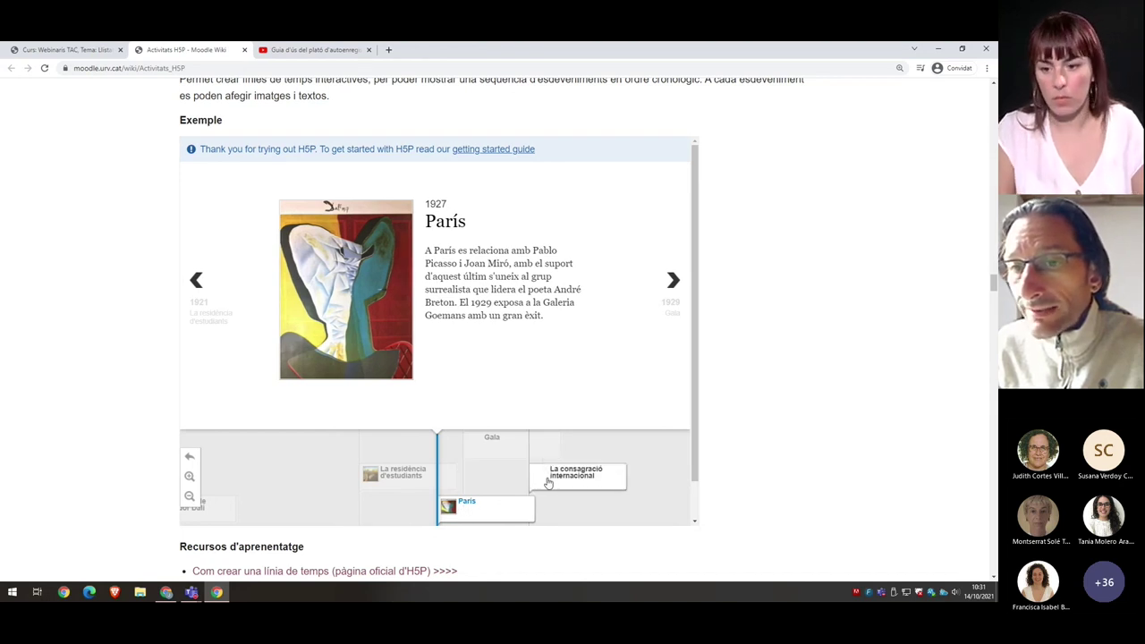
click(548, 480)
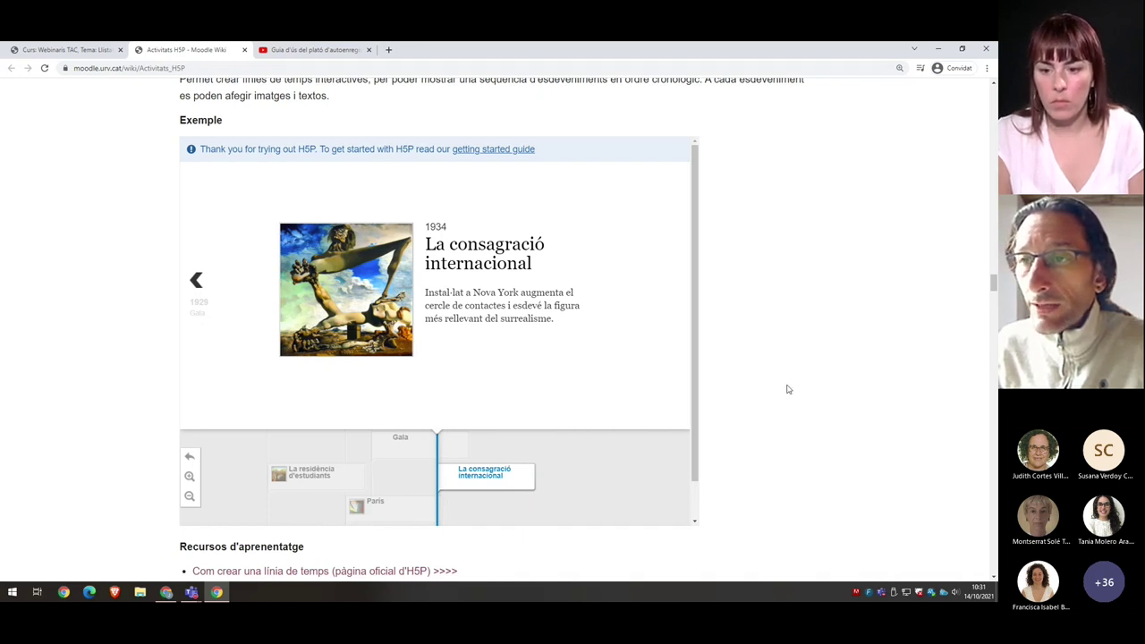
Move on to the "Cerca zones interactives" section and show its description and "Quins són plans narratius?" example
scroll(780, 357, down, 2)
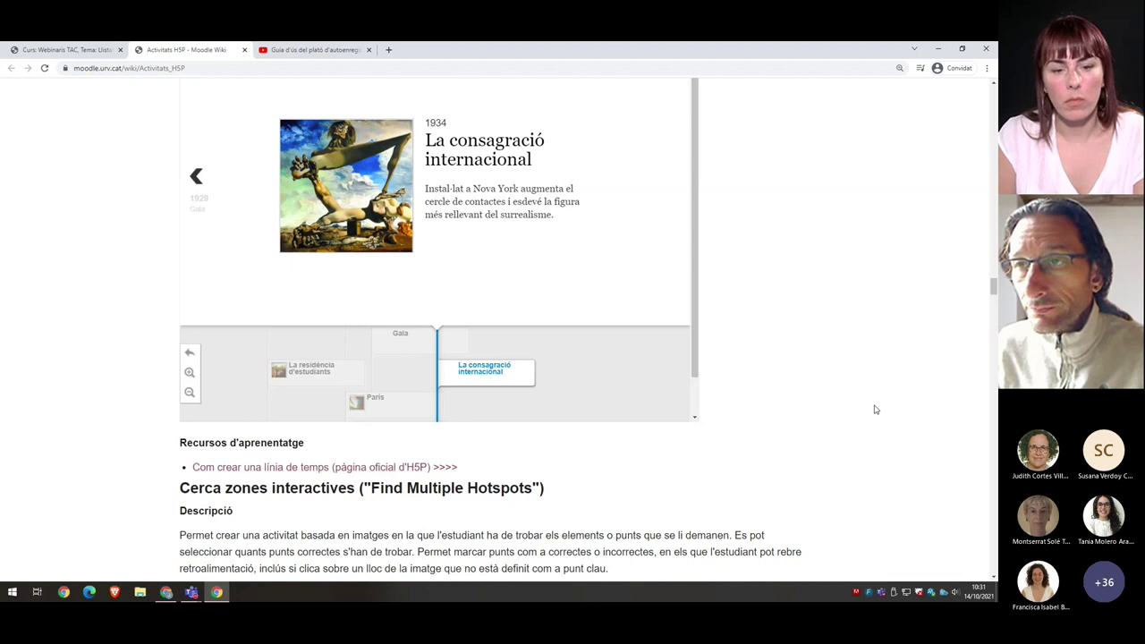
scroll(875, 410, down, 4)
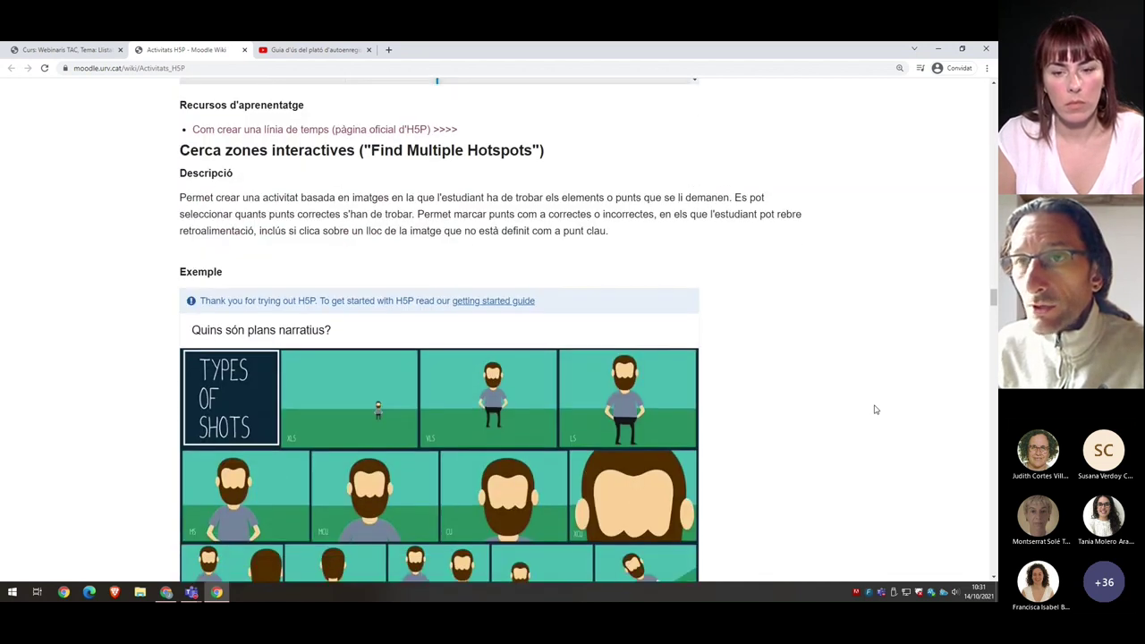
scroll(876, 410, down, 1)
scroll(876, 410, up, 1)
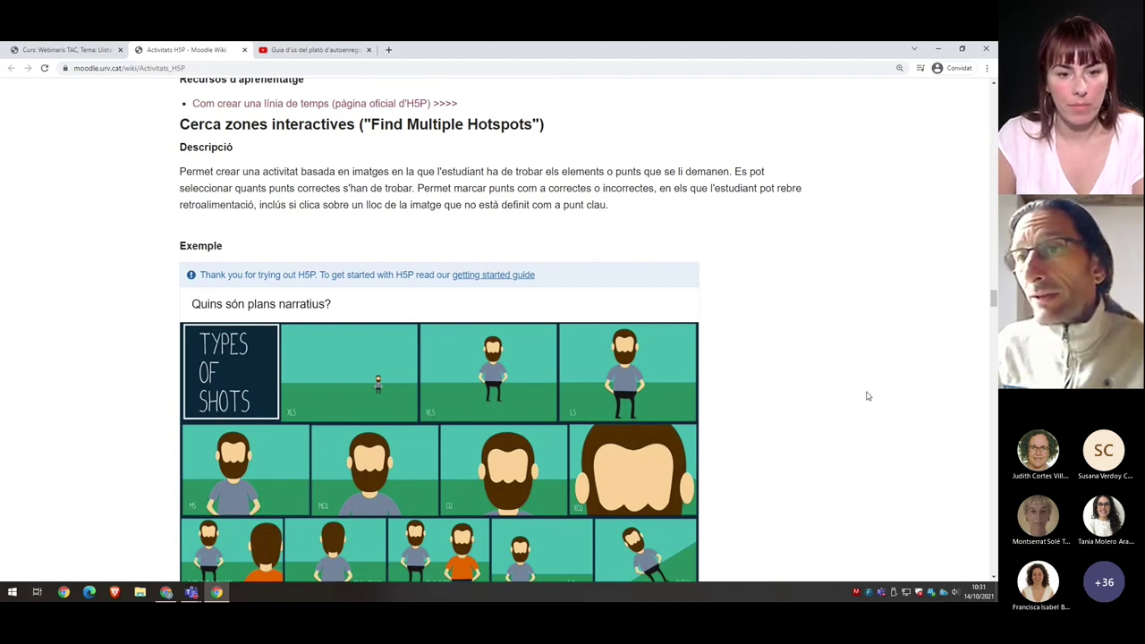
scroll(866, 396, down, 1)
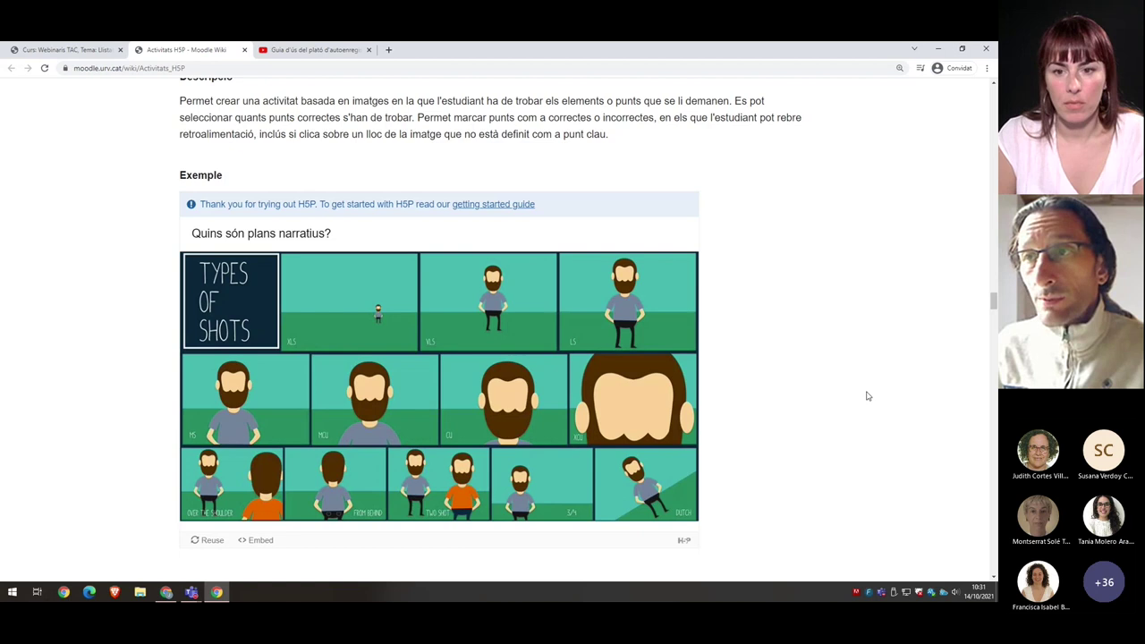
scroll(867, 397, down, 1)
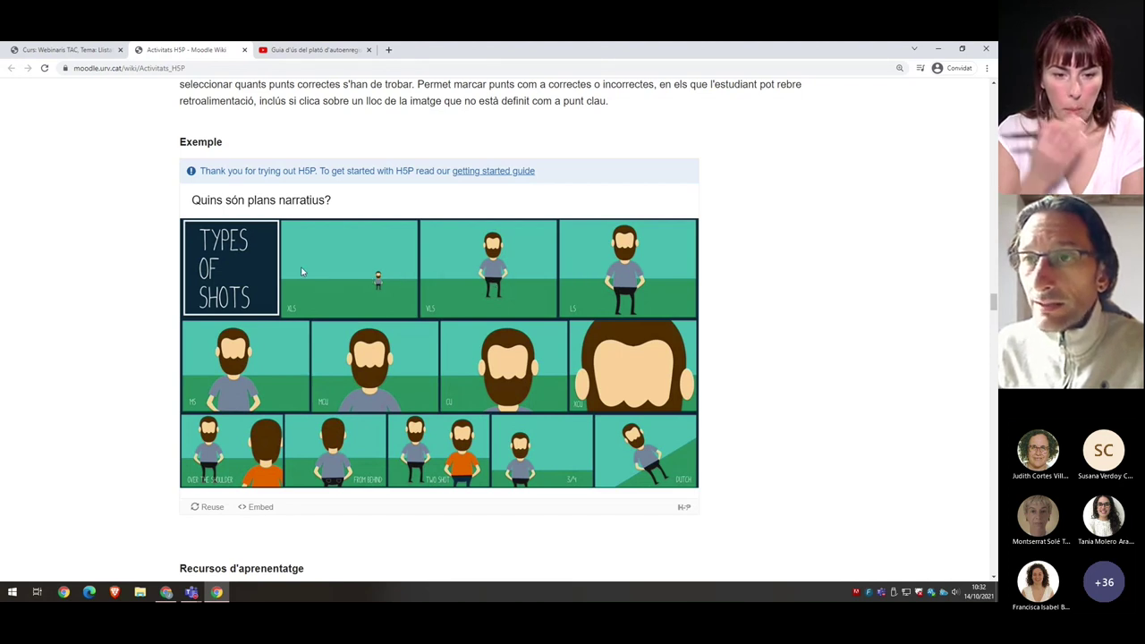
Answer "Quins són plans narratius?" by choosing the XLS, LS, MS, MCU, CU, XCU and 3/4 shots in turn
click(353, 263)
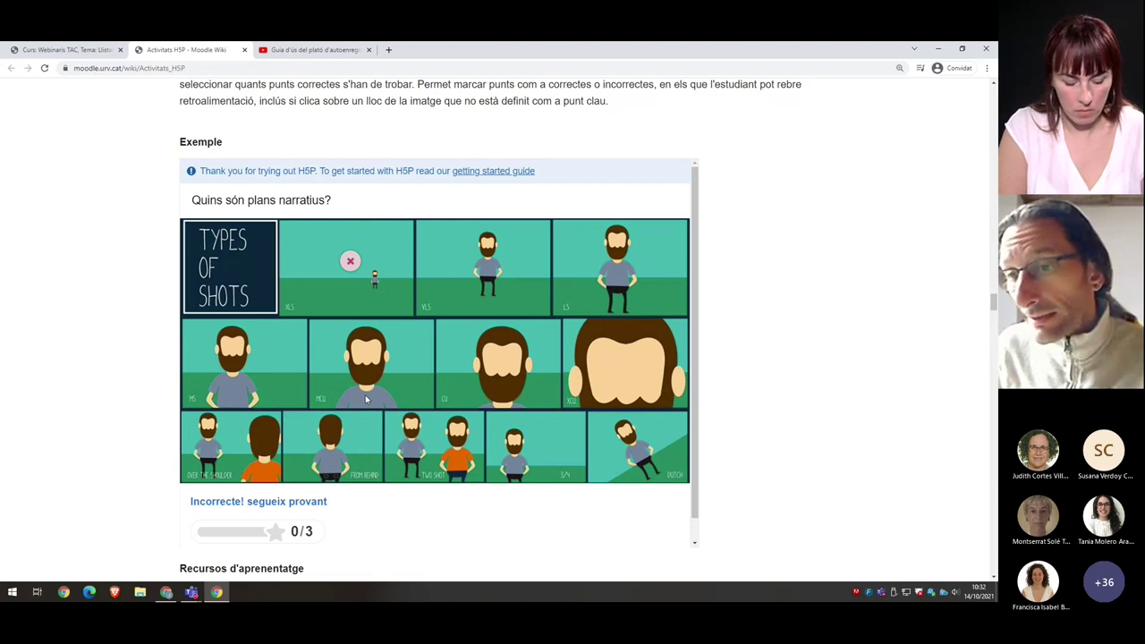
click(617, 264)
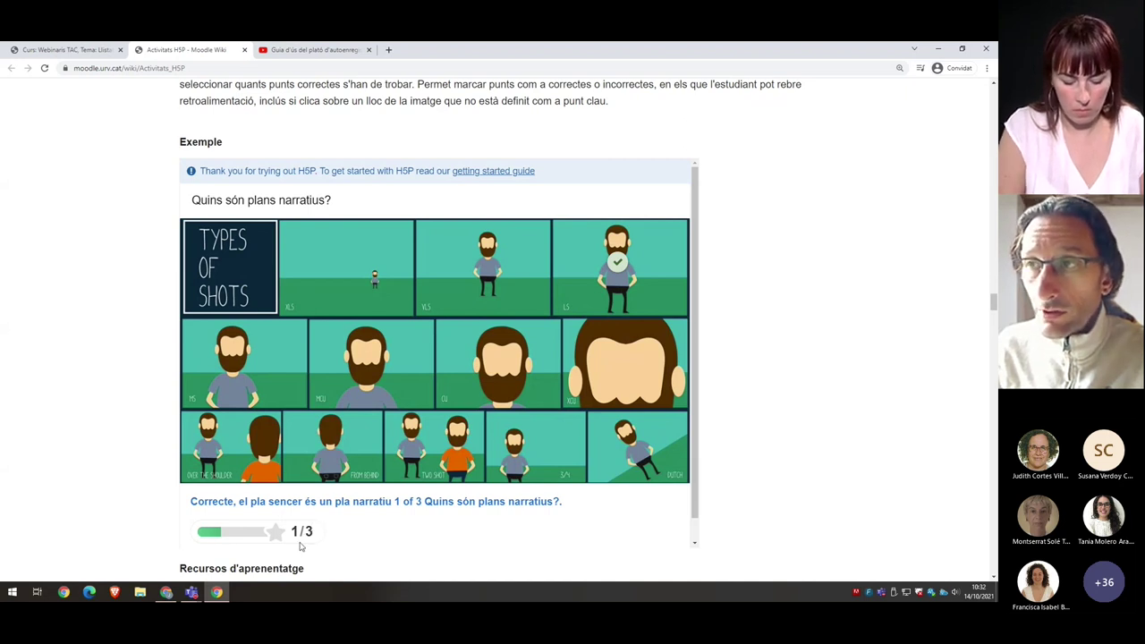
click(230, 362)
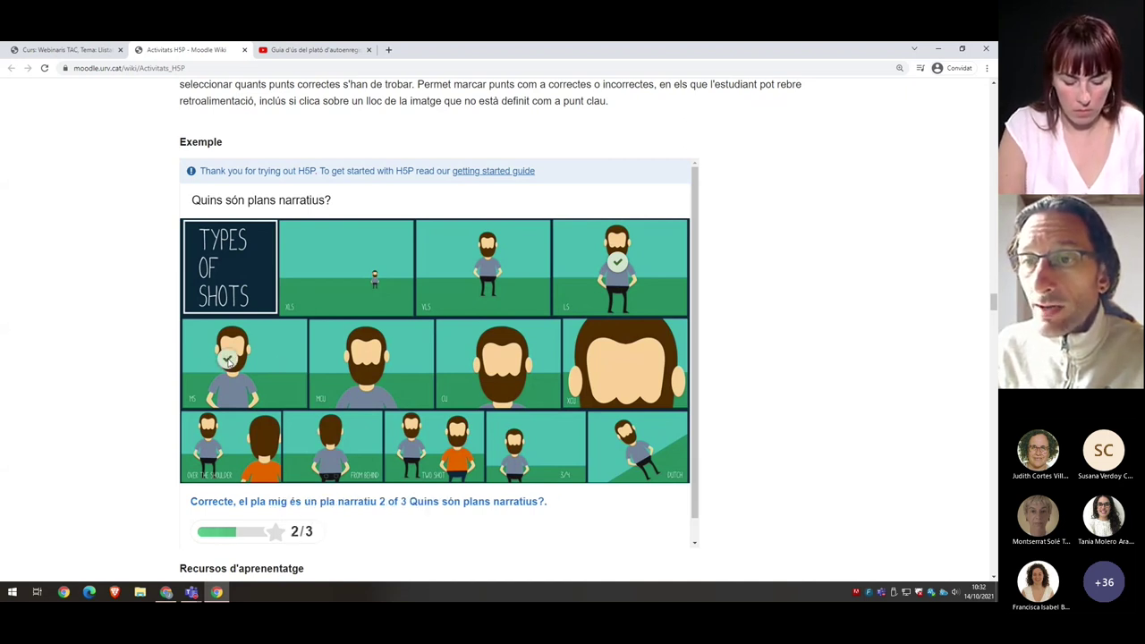
click(377, 360)
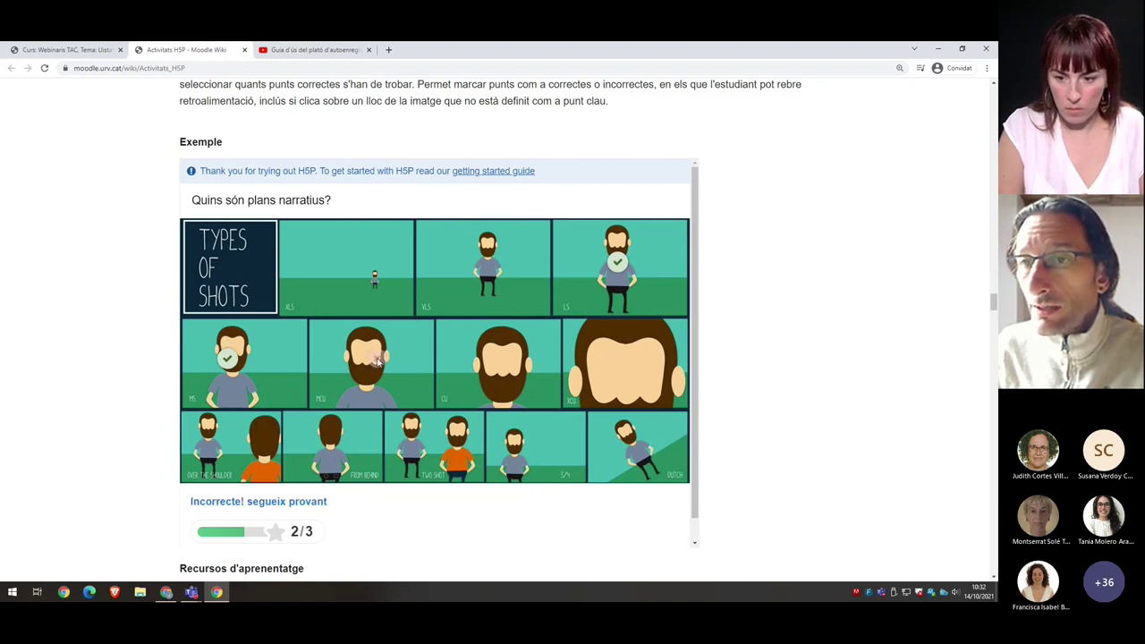
click(506, 365)
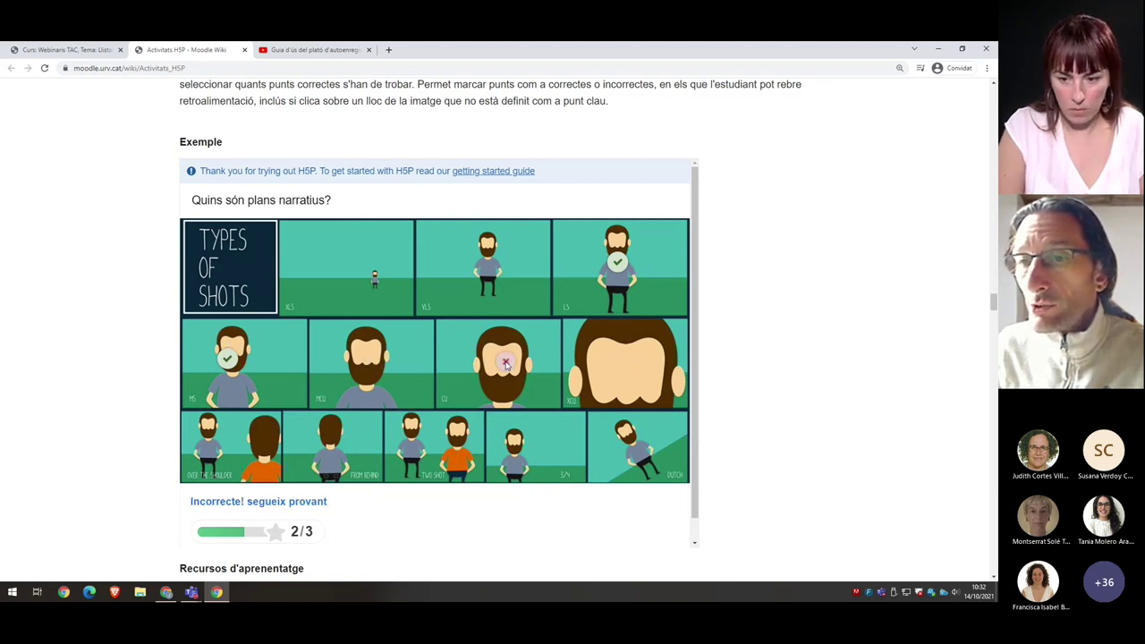
click(642, 367)
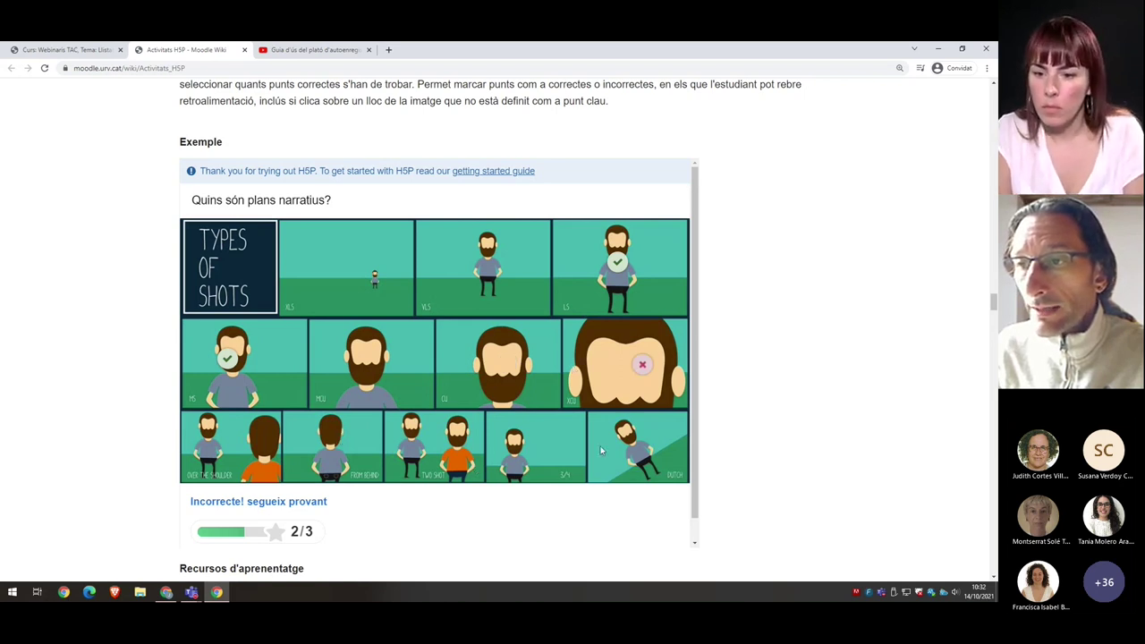
click(507, 442)
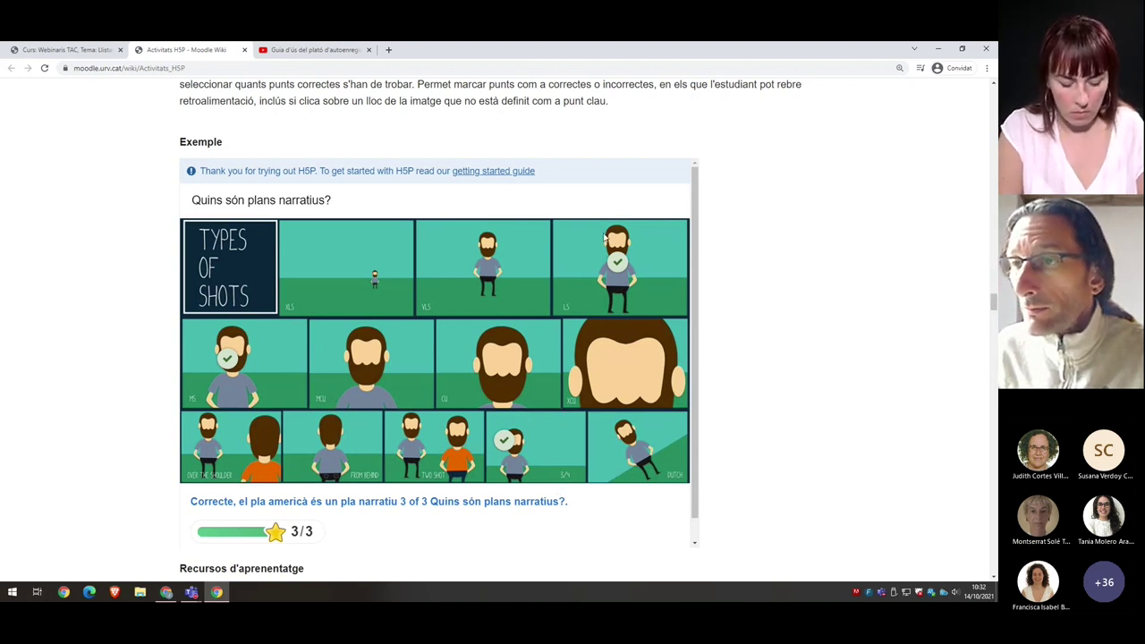
Examine the Find Multiple Hotspots creation steps in the learning resources, covering background image, task description, hotspot shapes and feedback texts
scroll(755, 385, down, 2)
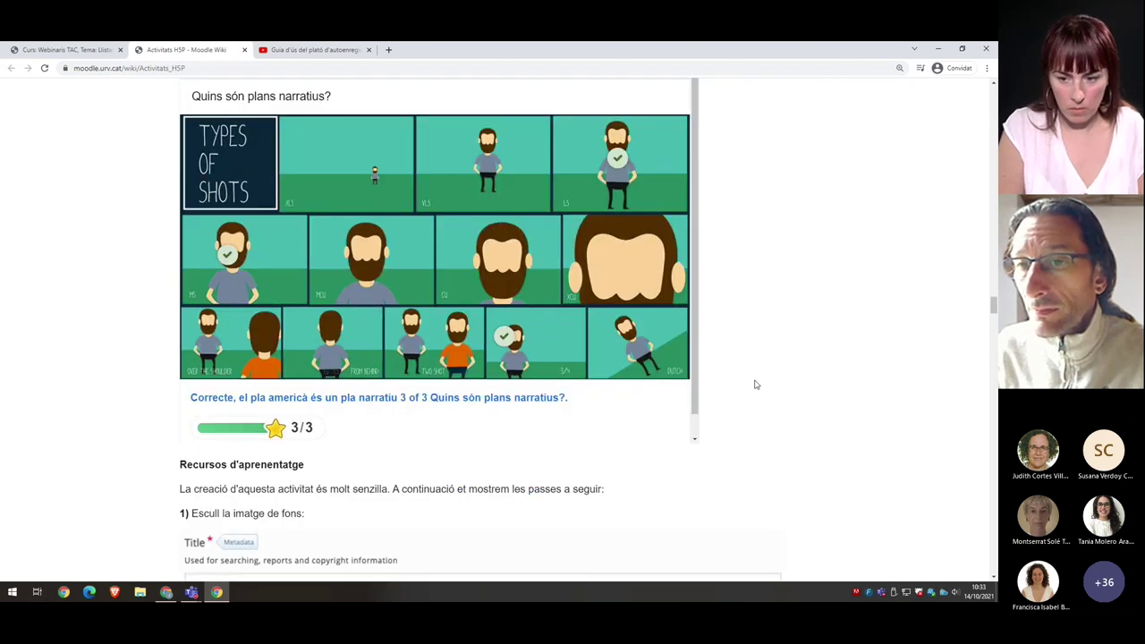
scroll(755, 384, down, 2)
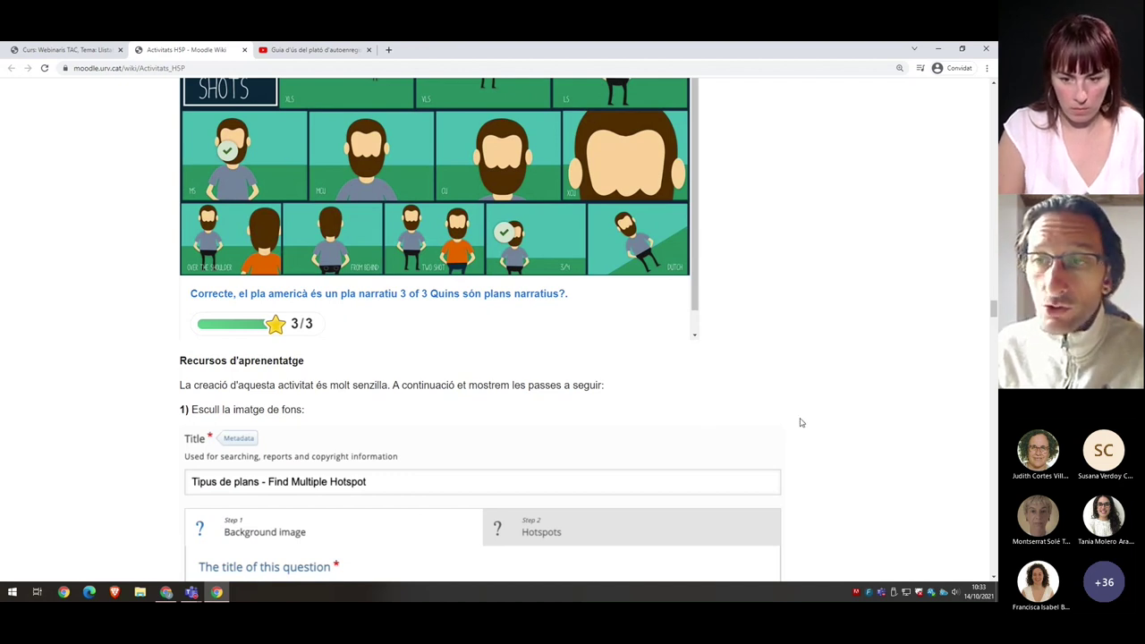
scroll(800, 422, down, 5)
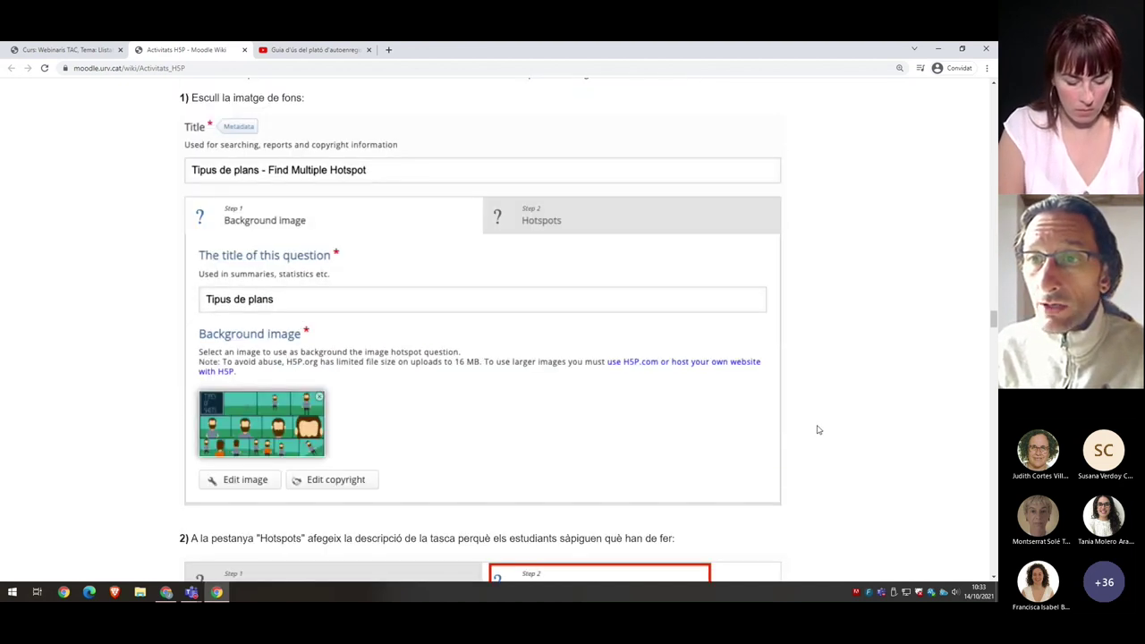
scroll(817, 430, down, 1)
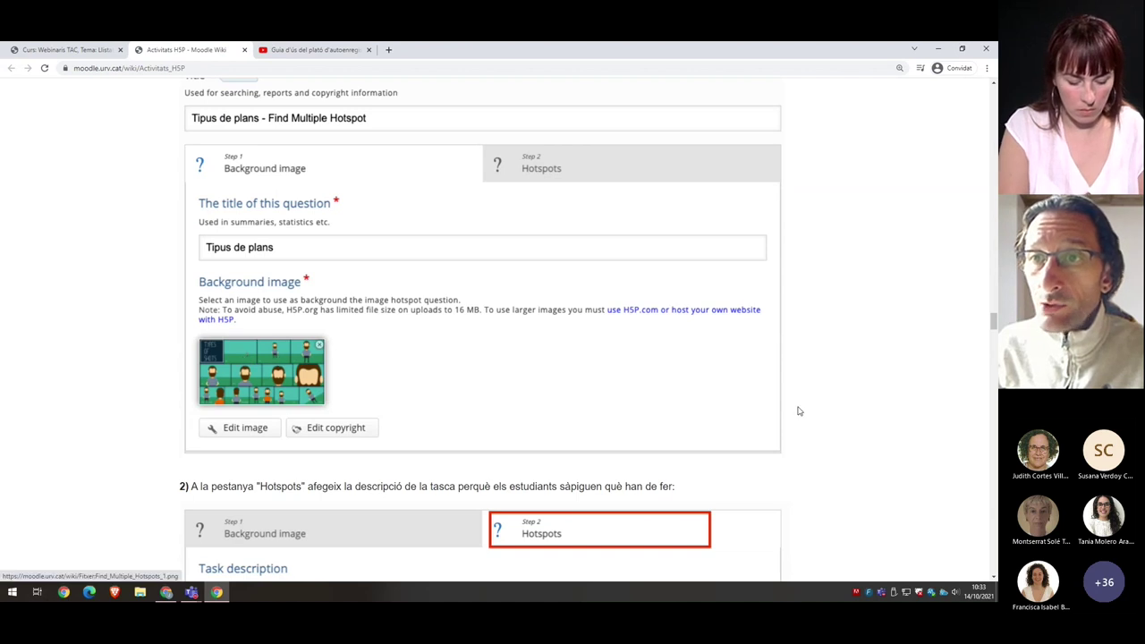
scroll(805, 412, down, 5)
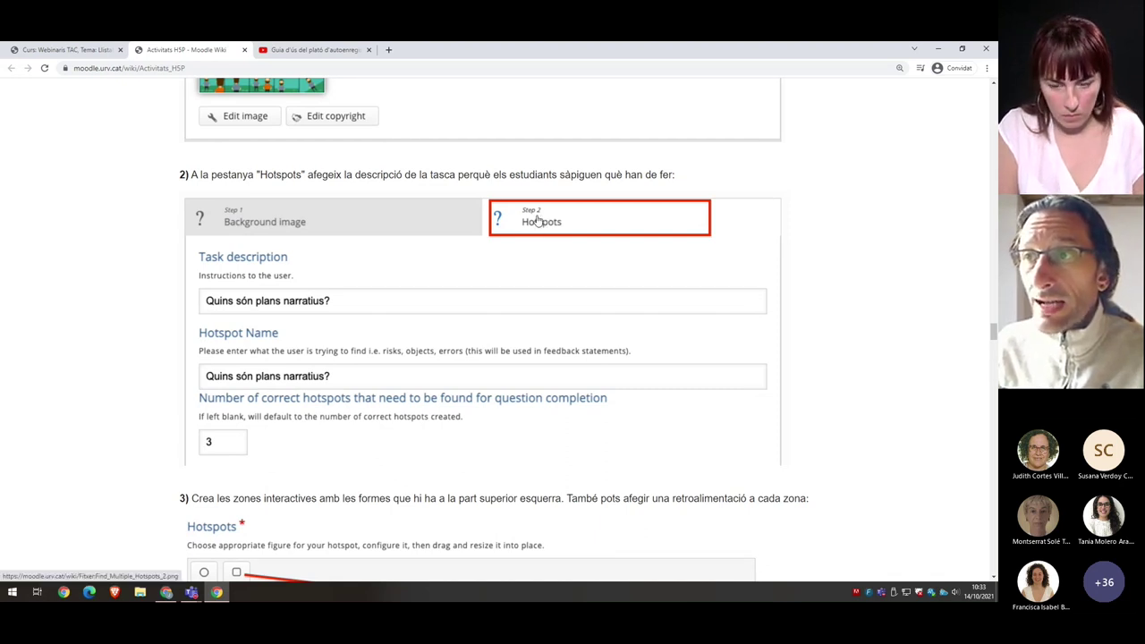
scroll(805, 345, down, 1)
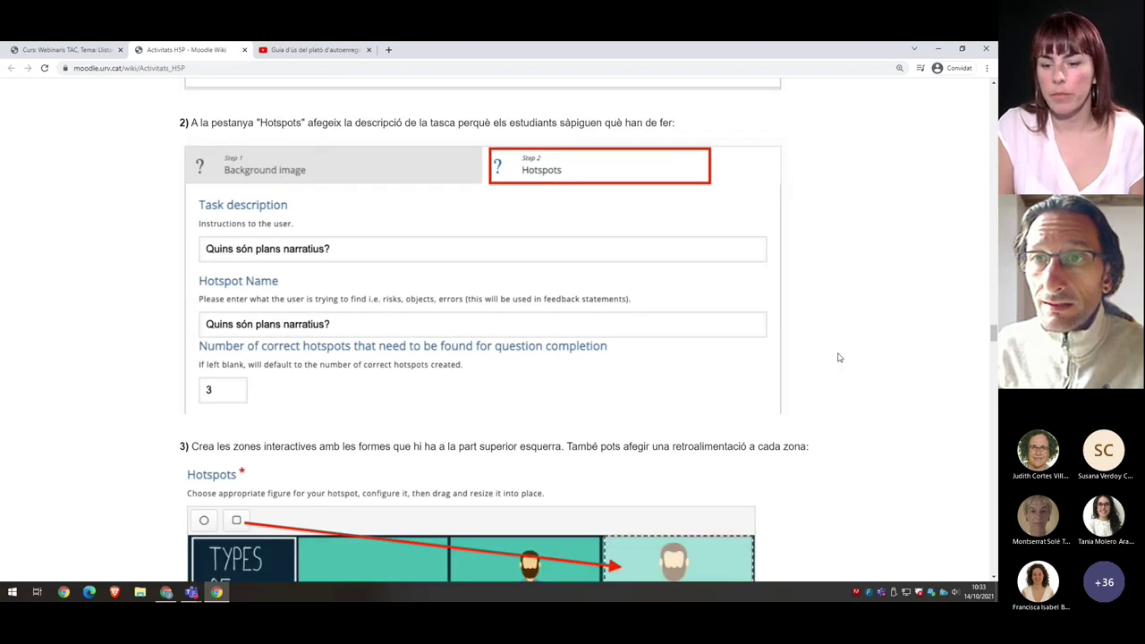
scroll(358, 331, down, 5)
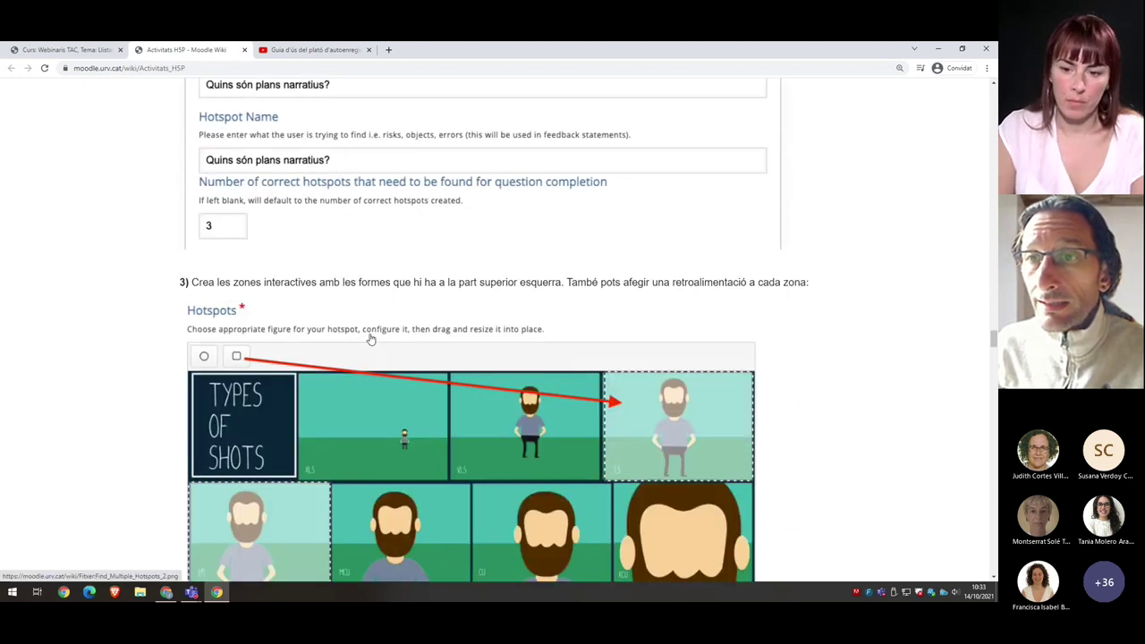
scroll(371, 339, down, 1)
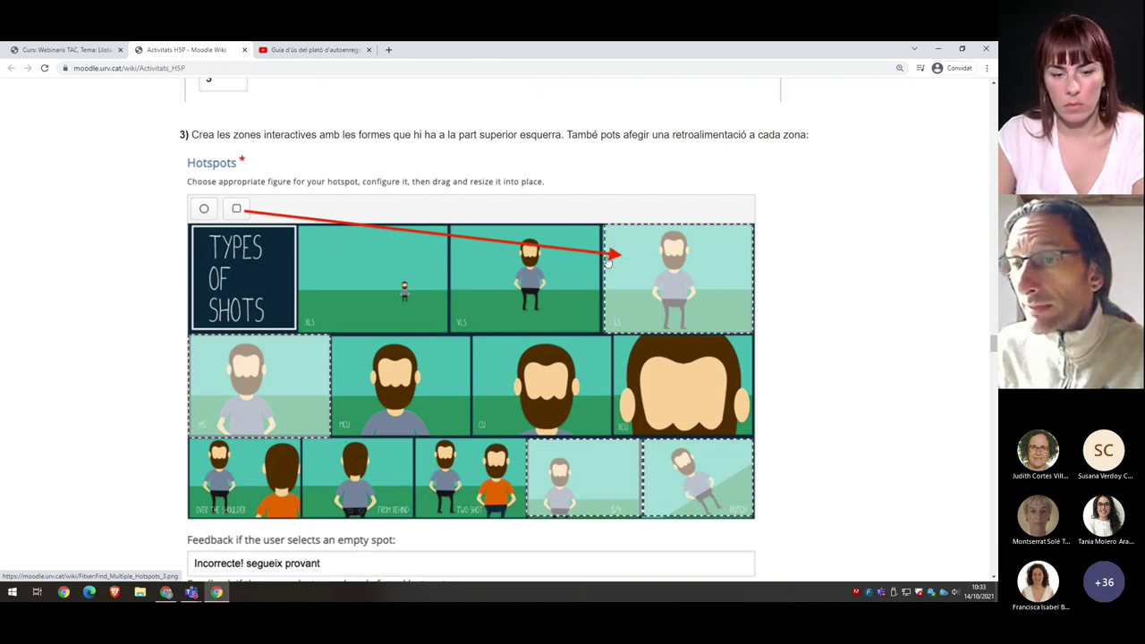
scroll(784, 450, down, 3)
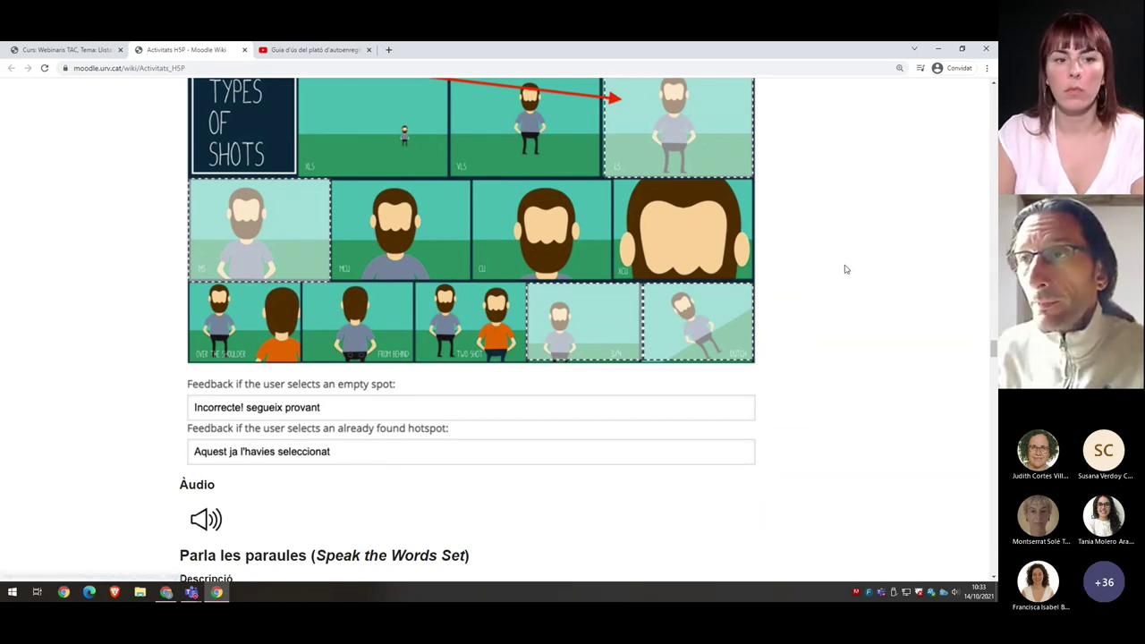
Move on to the audio section and show the "Parla les paraules" description and "Improving your pronunciation" example
scroll(843, 266, down, 1)
scroll(845, 268, down, 5)
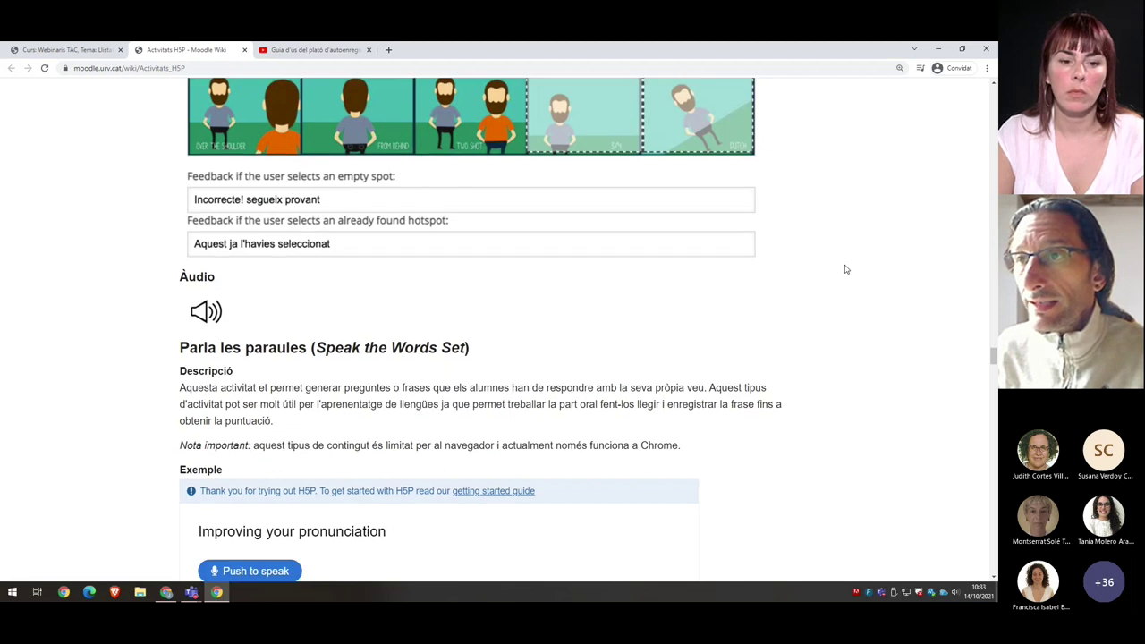
scroll(845, 269, down, 2)
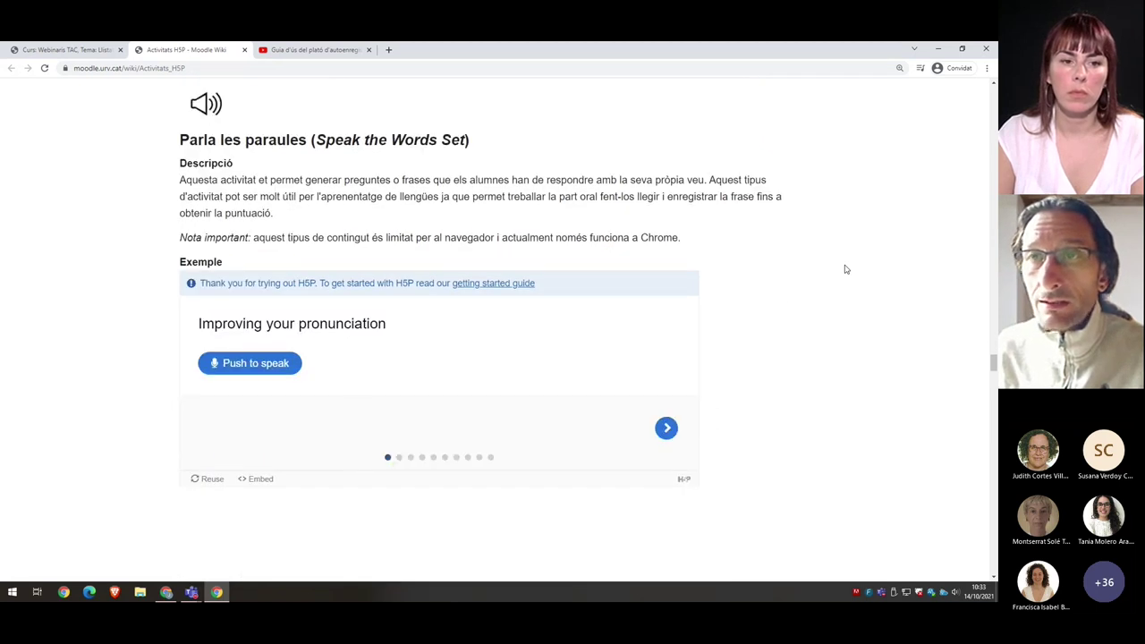
scroll(845, 269, up, 1)
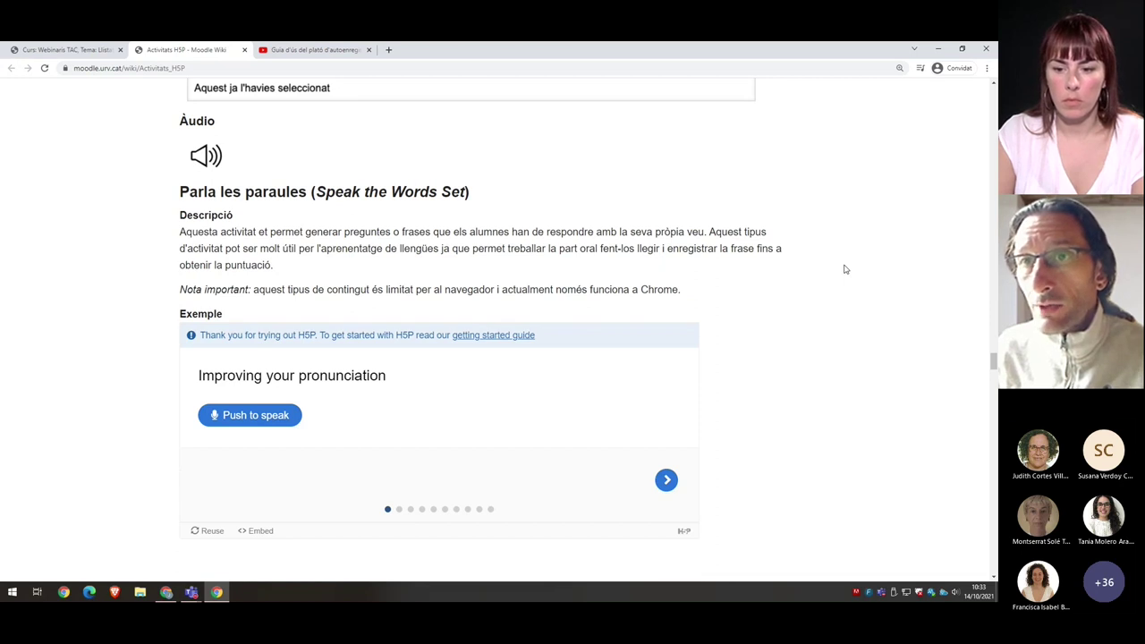
scroll(845, 269, down, 1)
scroll(845, 269, up, 1)
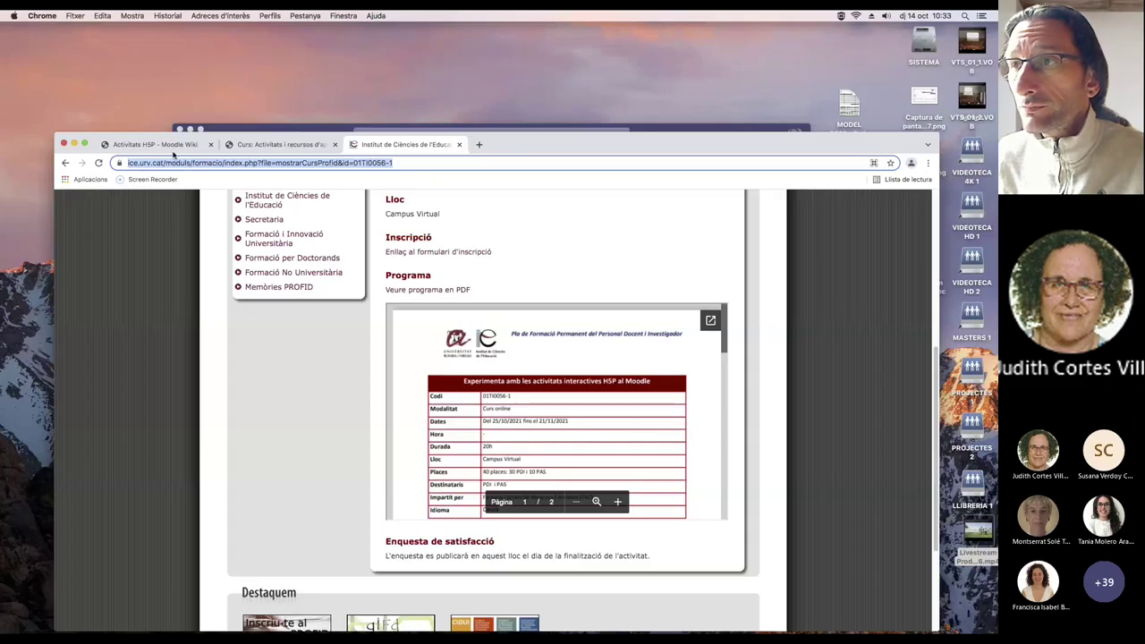
Enlarge the presenter's browser window and show the "Activitats H5P" map in the Moodle wiki
key(ctrl+shift+Tab)
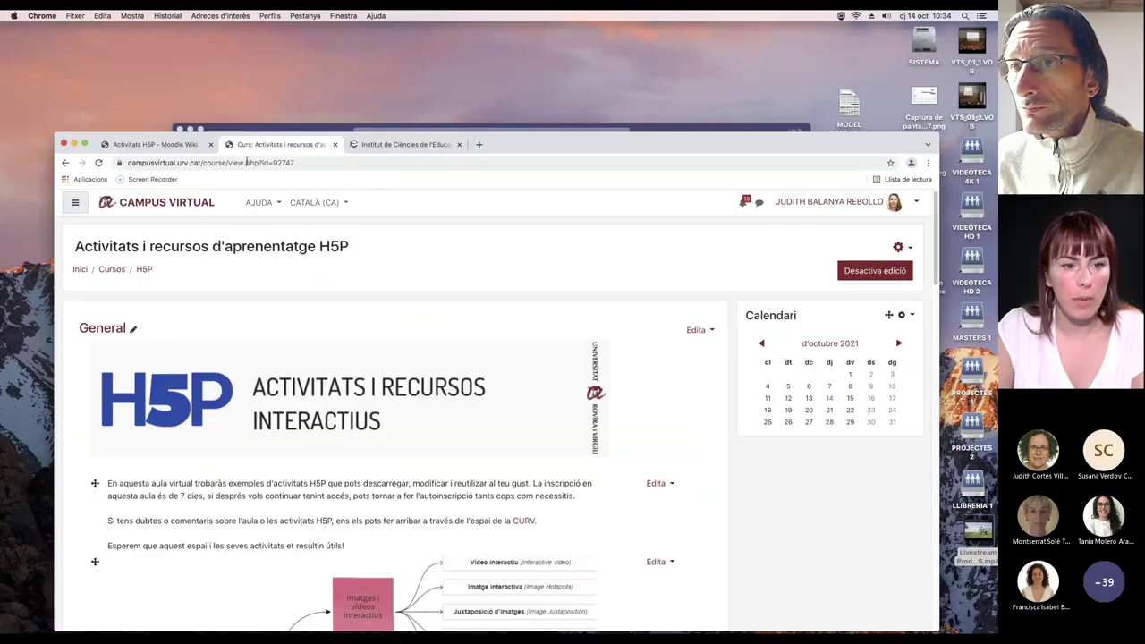
click(85, 145)
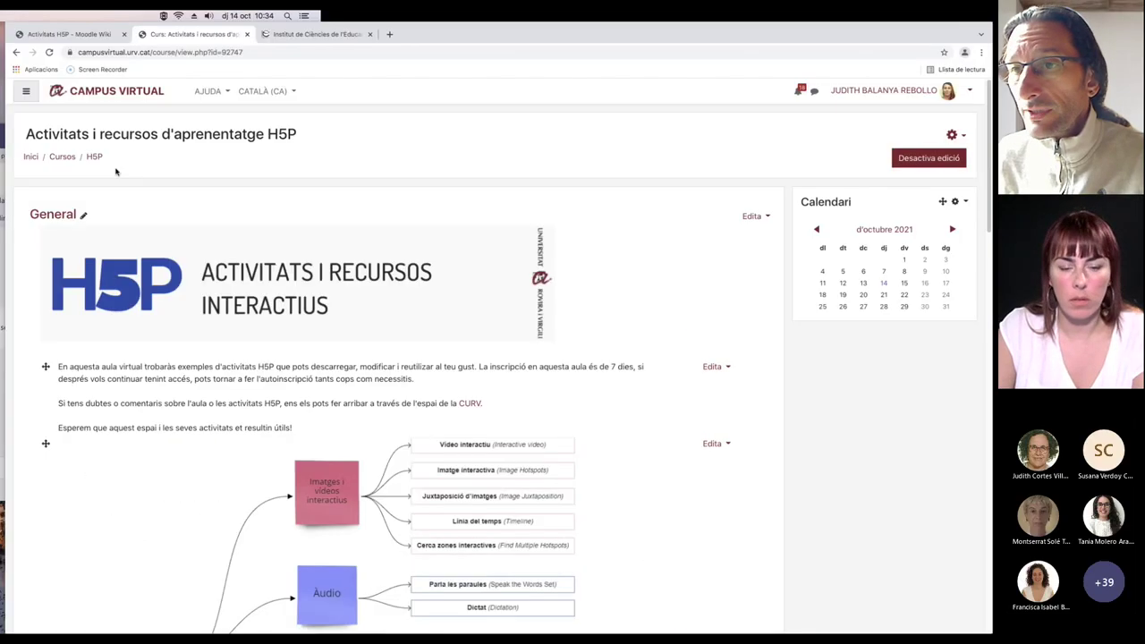
scroll(499, 319, down, 10)
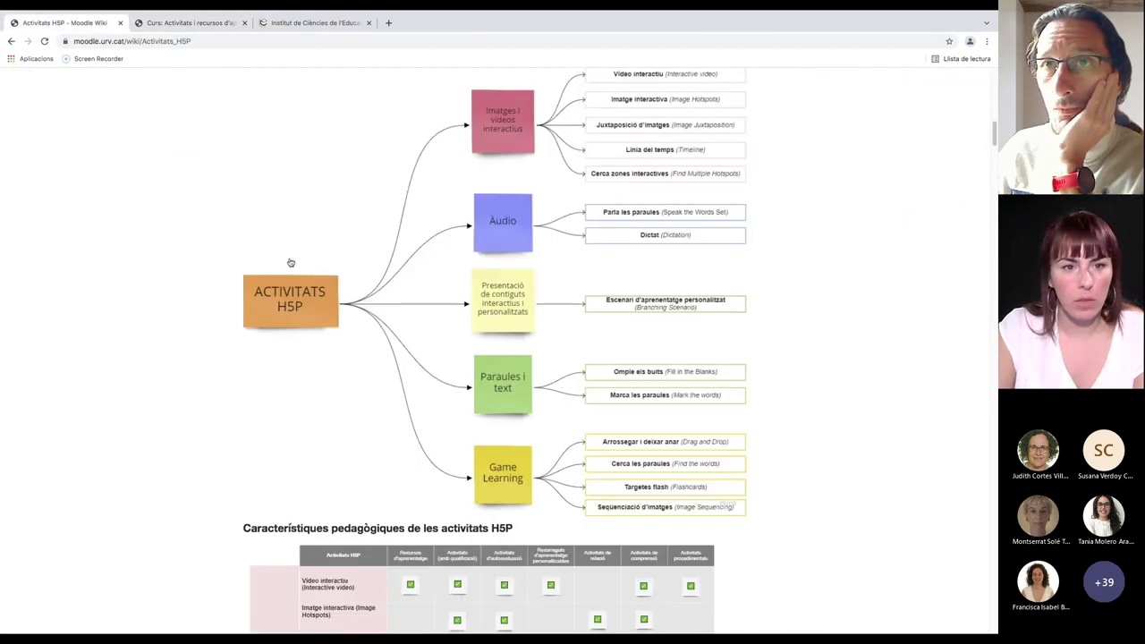
Return to the "Parla les paraules" example, highlight the phrase "Most importantly" and try its voice recording
key(ctrl+shift+Tab)
scroll(499, 319, down, 5)
scroll(499, 319, down, 10)
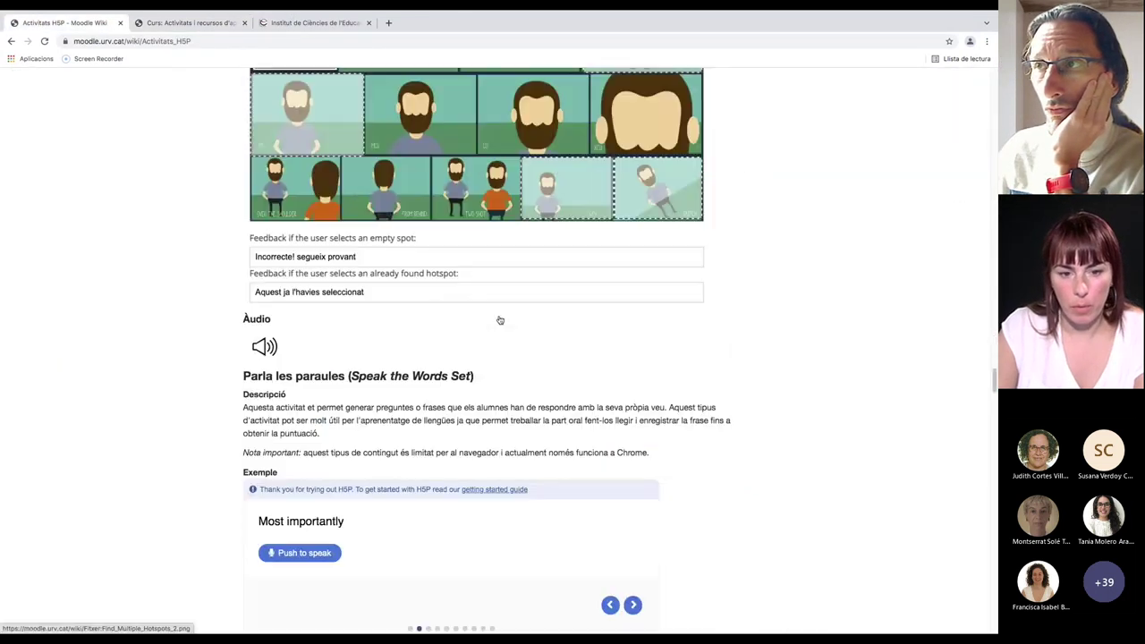
scroll(499, 319, down, 3)
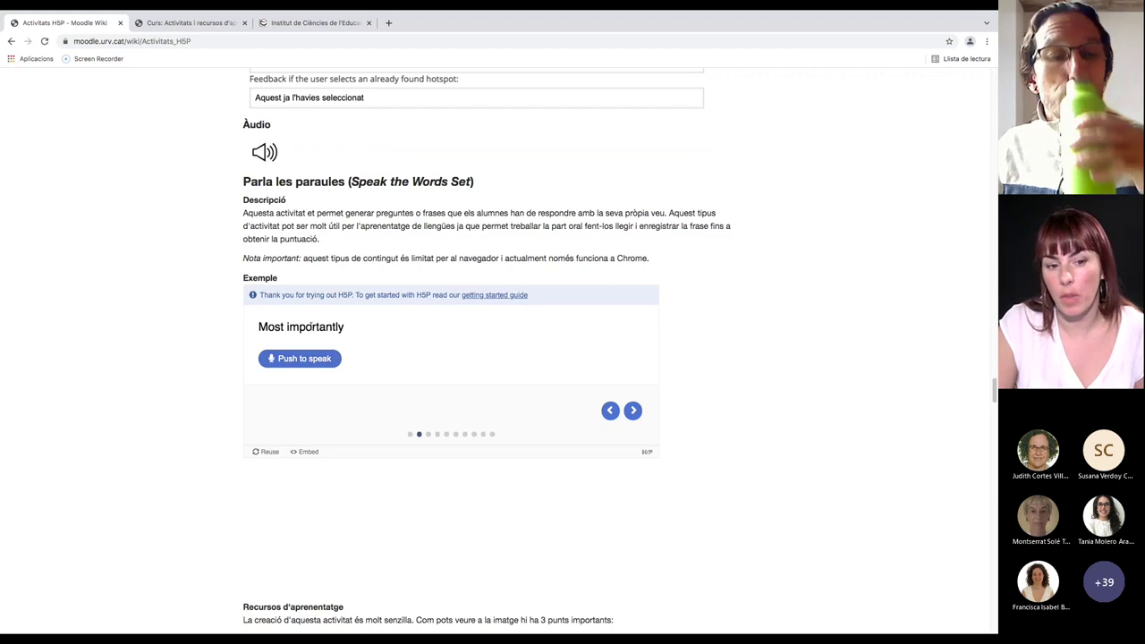
drag(258, 327, 364, 327)
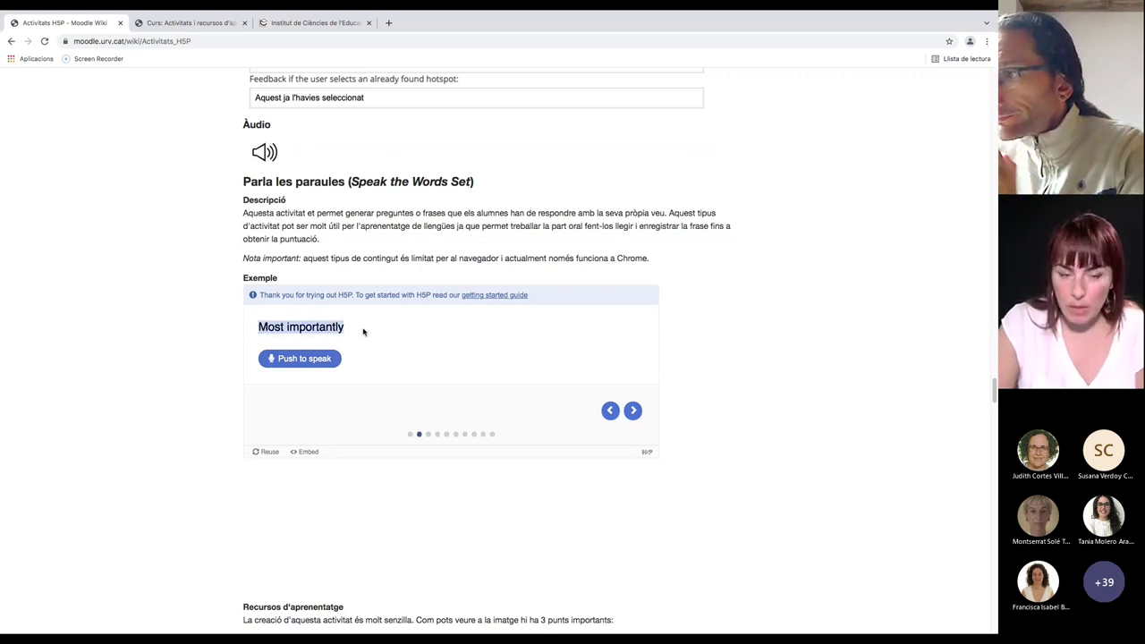
click(298, 366)
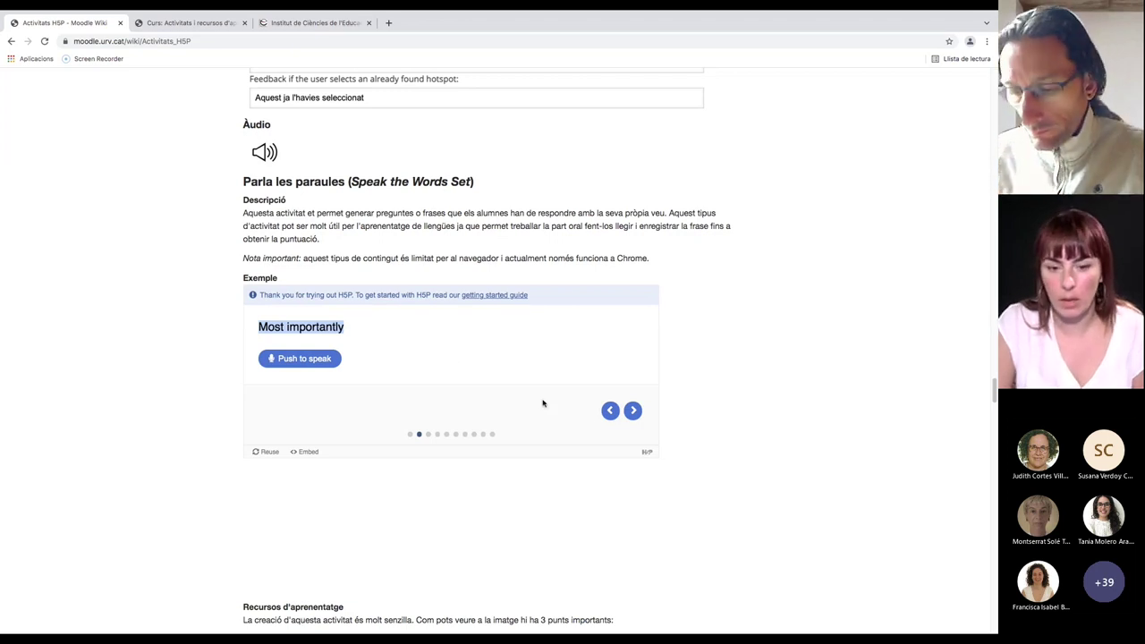
Go back to the example's first phrase and advance phrase by phrase to "Practice sounding like they do"
click(607, 411)
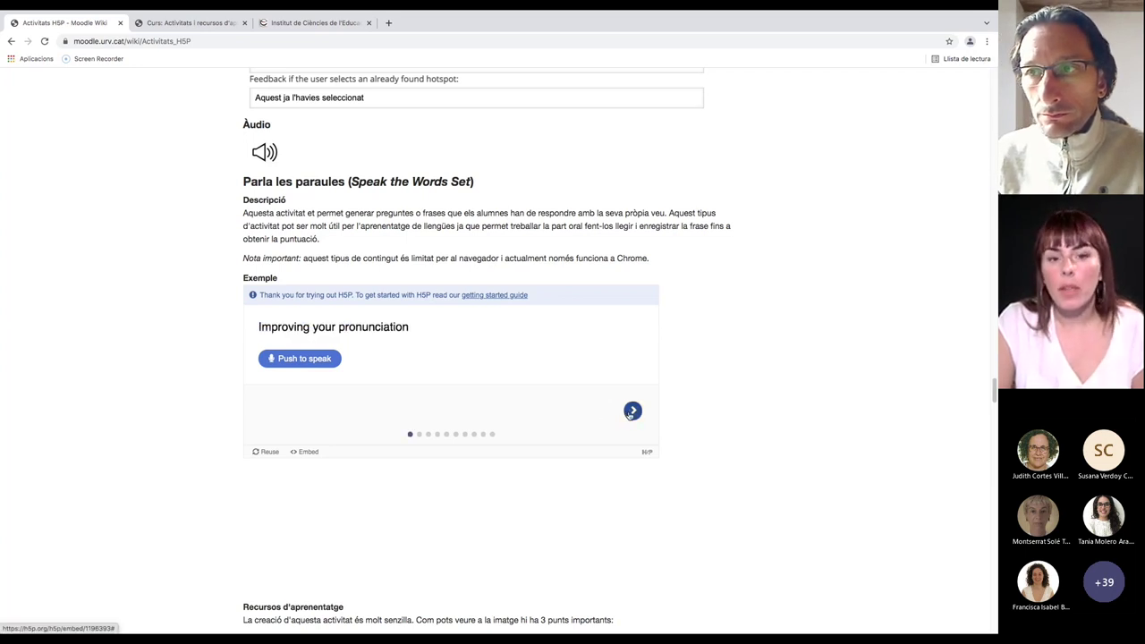
click(632, 410)
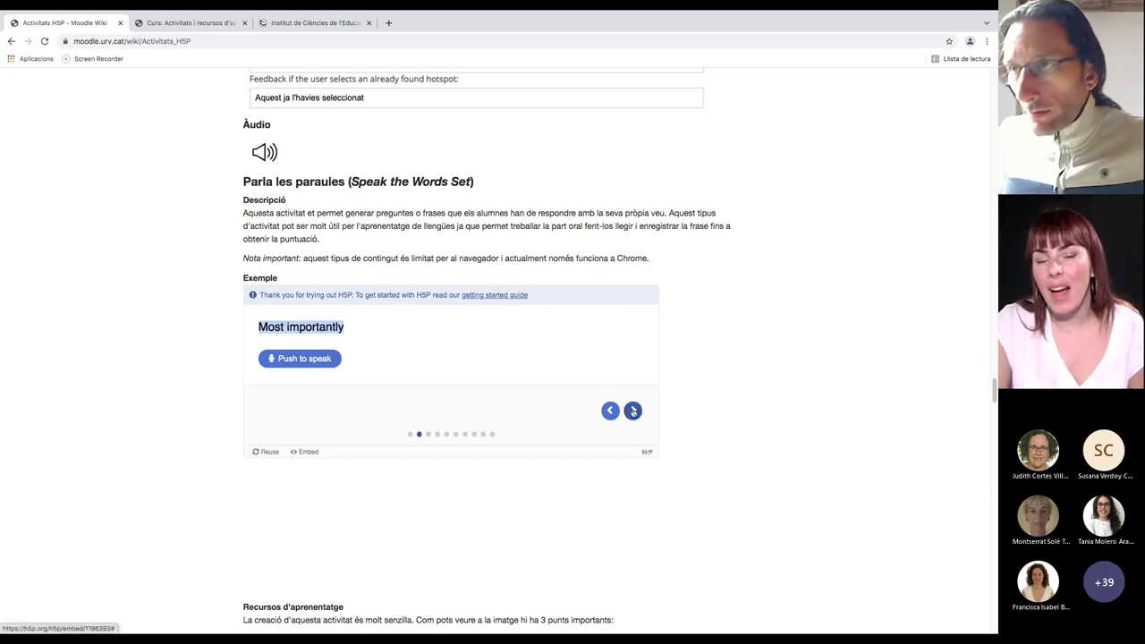
click(632, 410)
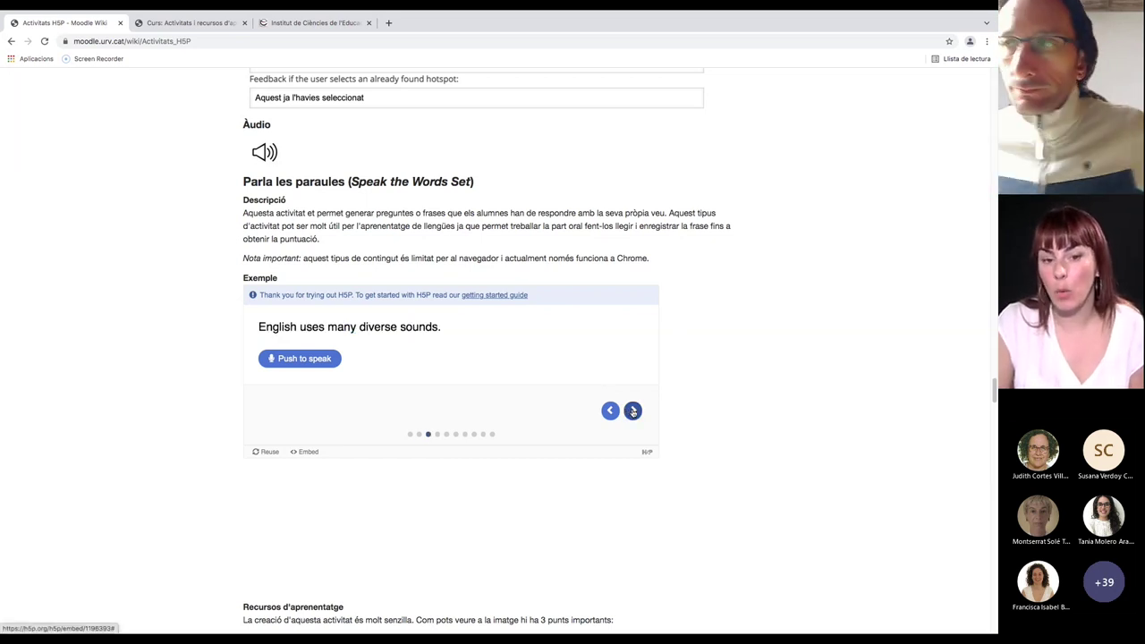
click(632, 411)
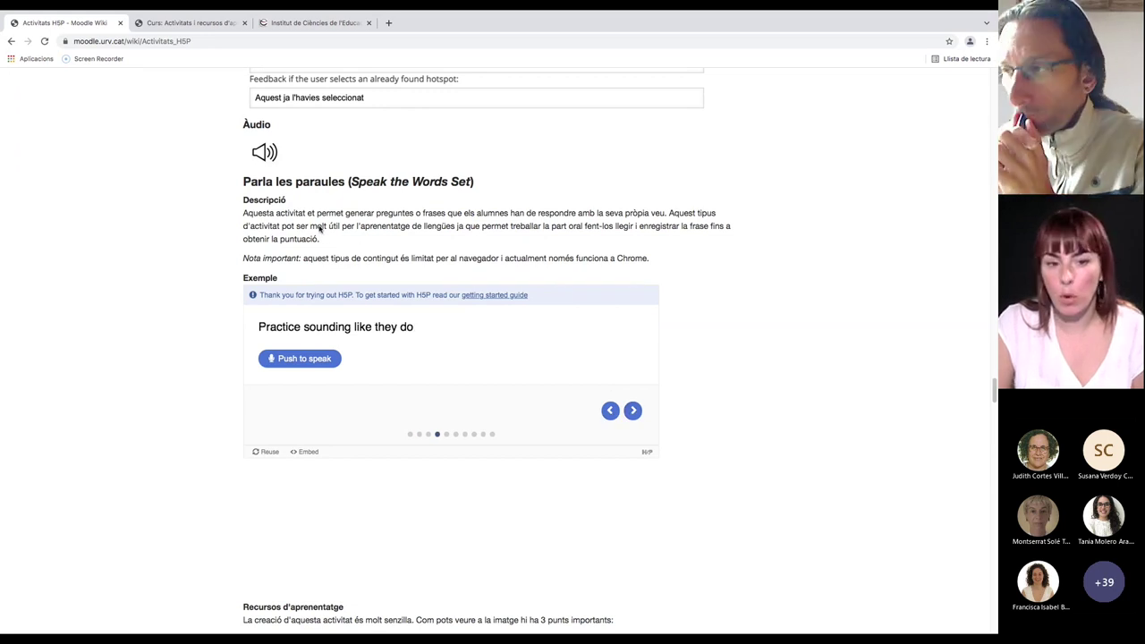
Continue through the pronunciation phrases, passing "Practice these words slowly" and "Record Yourself", up to "Subscribe to English Youtube Channels"
scroll(383, 276, down, 5)
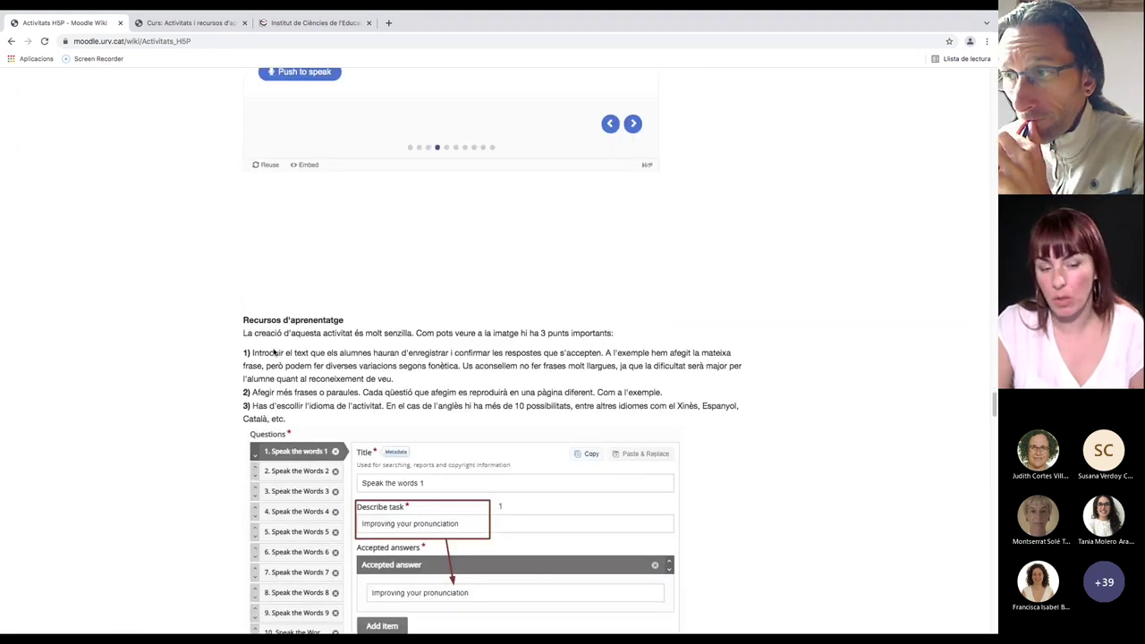
scroll(336, 364, up, 2)
scroll(339, 364, up, 4)
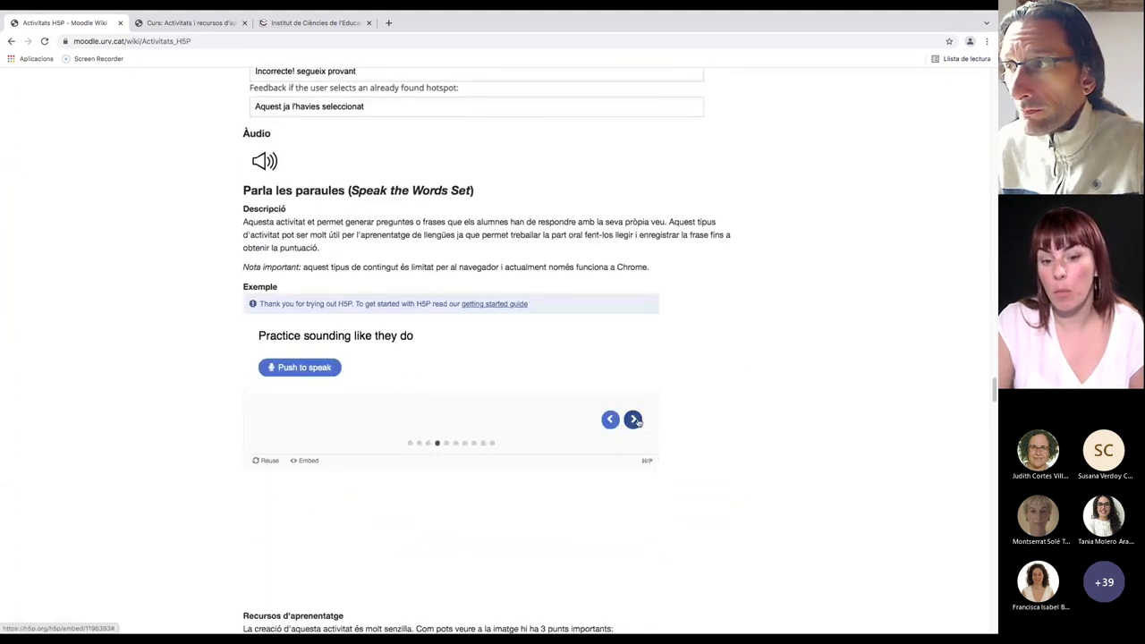
click(633, 419)
click(633, 420)
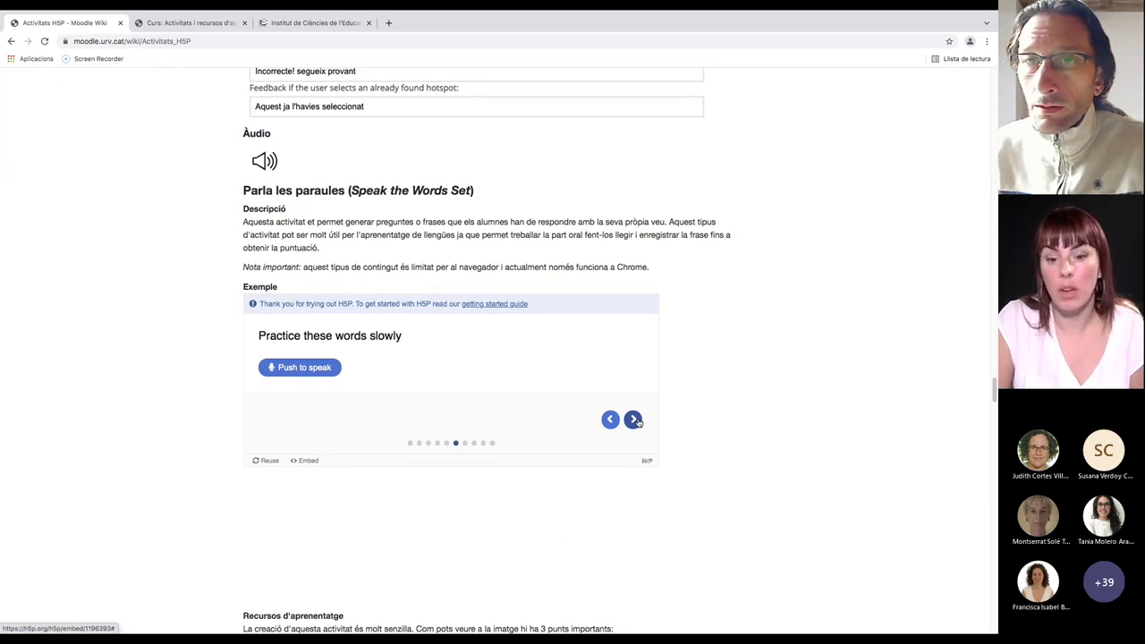
click(633, 421)
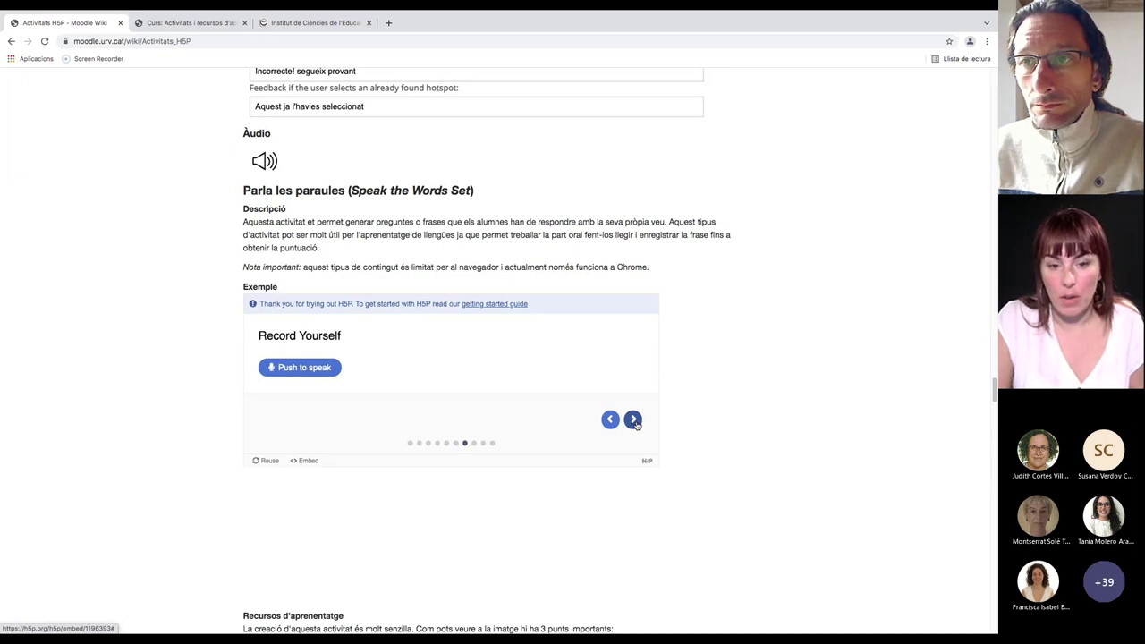
click(633, 420)
click(633, 420)
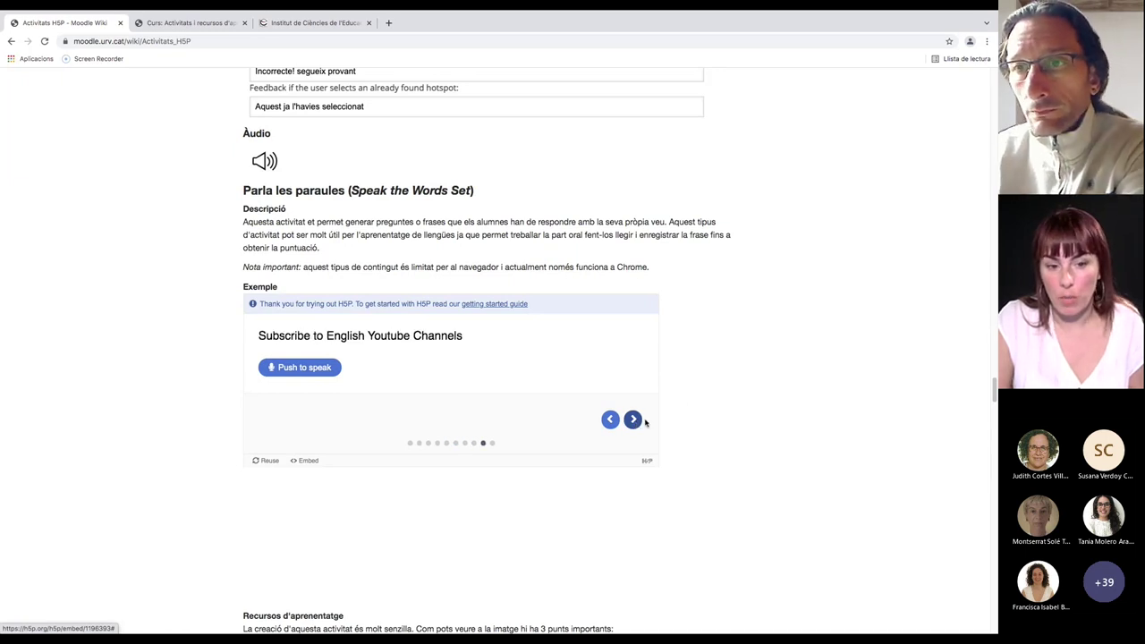
Examine the Speak the Words Set creation steps in the learning resources, covering task text, accepted answers, added questions and speech language
scroll(449, 406, down, 3)
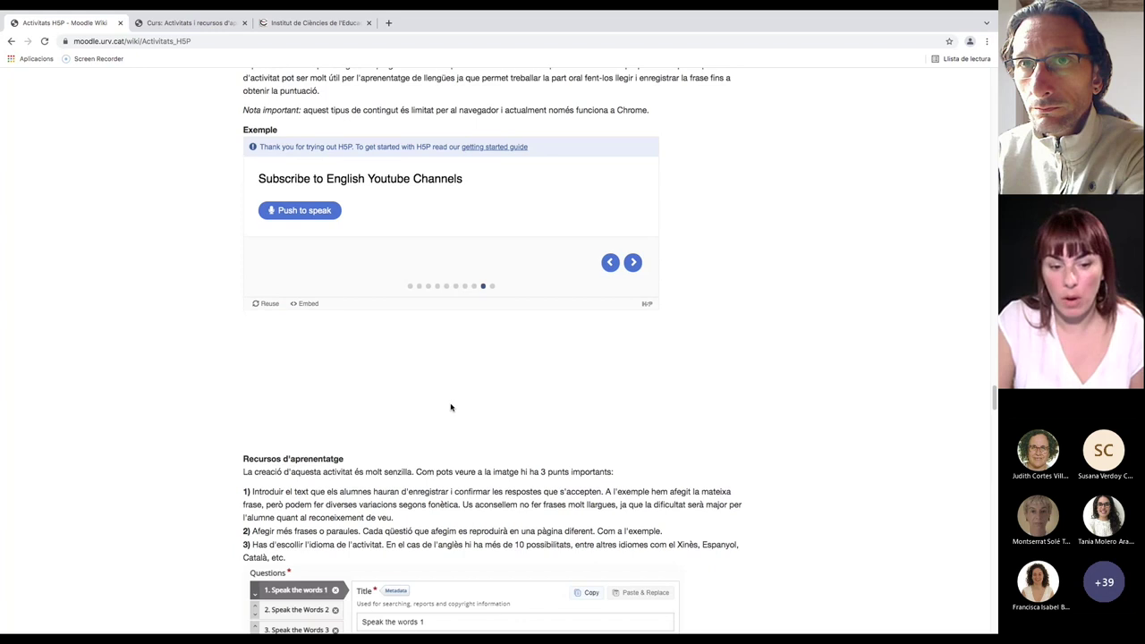
scroll(453, 409, down, 2)
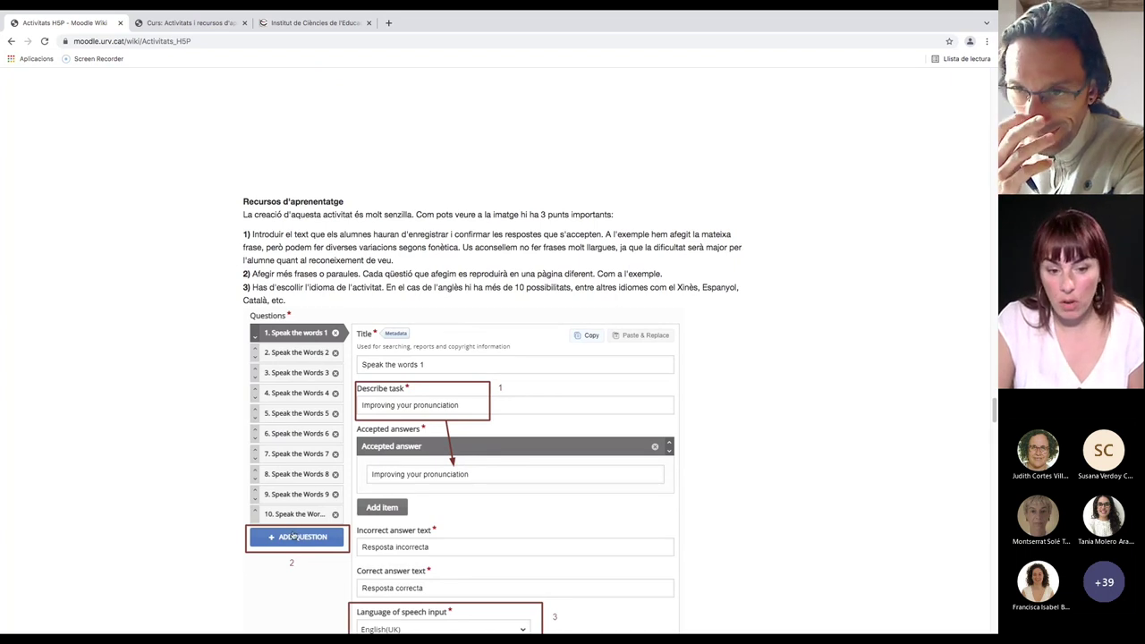
scroll(293, 536, down, 1)
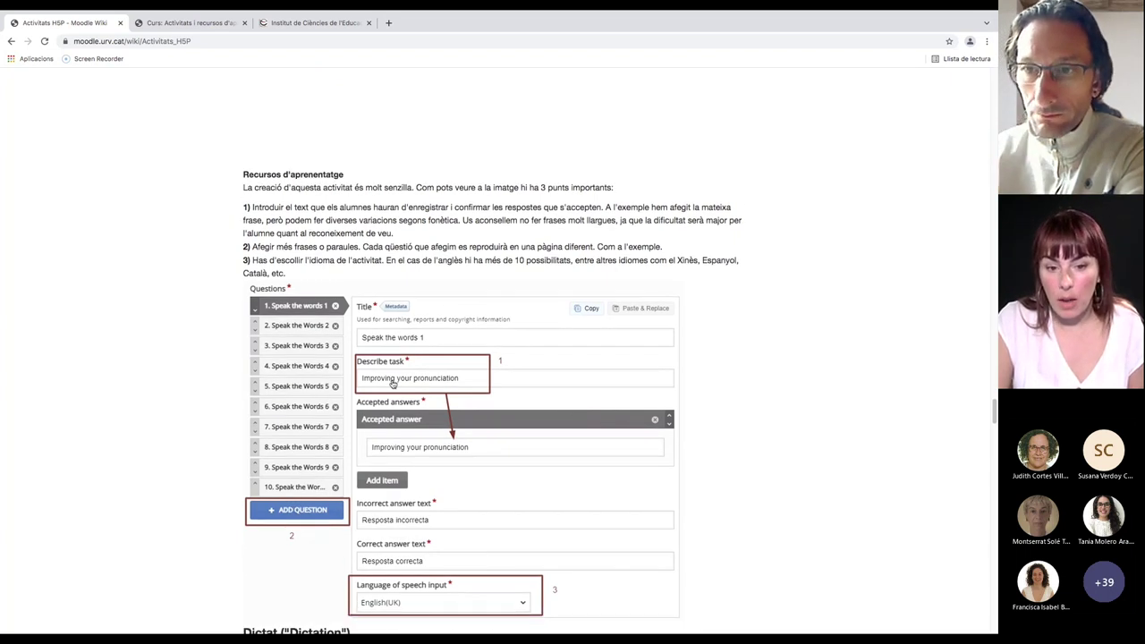
scroll(450, 387, down, 4)
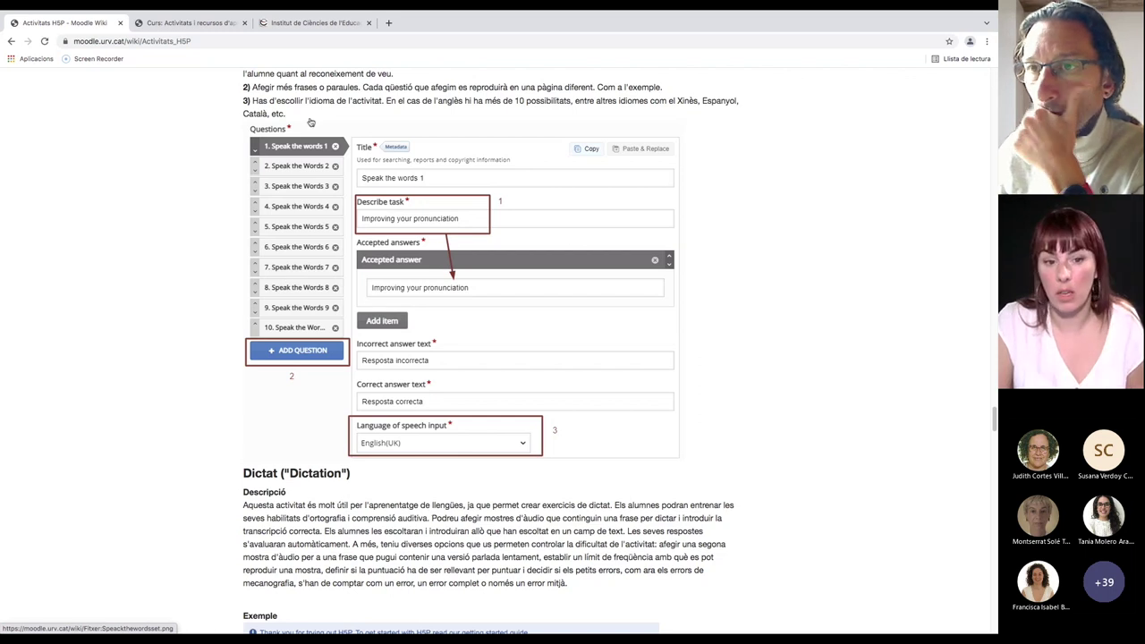
scroll(396, 380, up, 3)
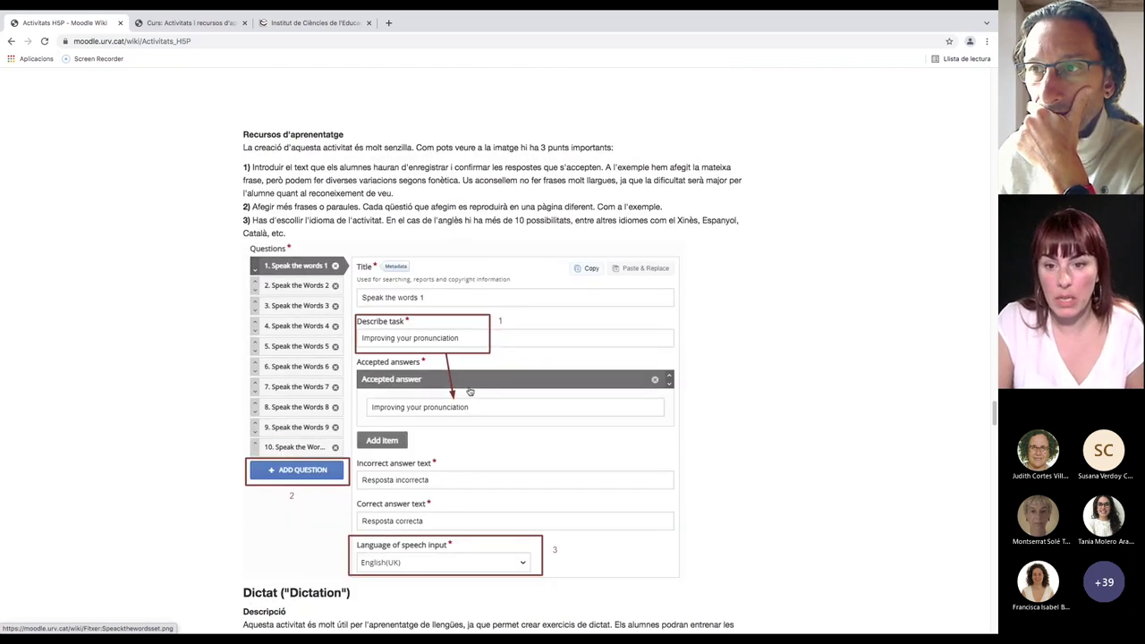
Move on to the Dictat example and play the audio of Frase 1 at normal speed and at slow speed
scroll(469, 391, down, 10)
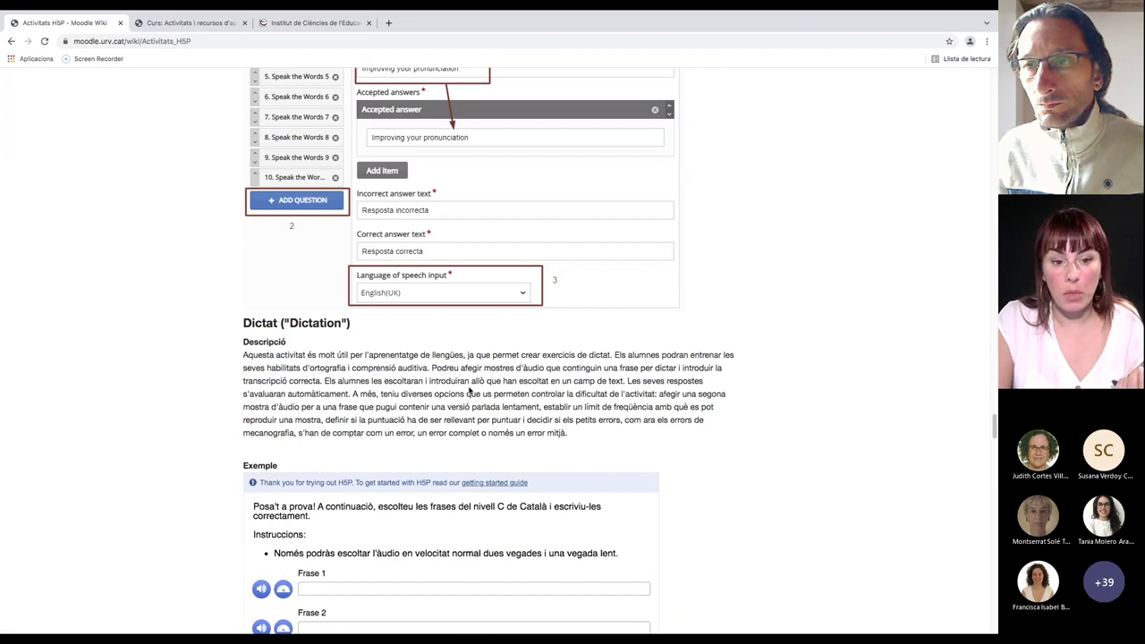
scroll(470, 391, down, 3)
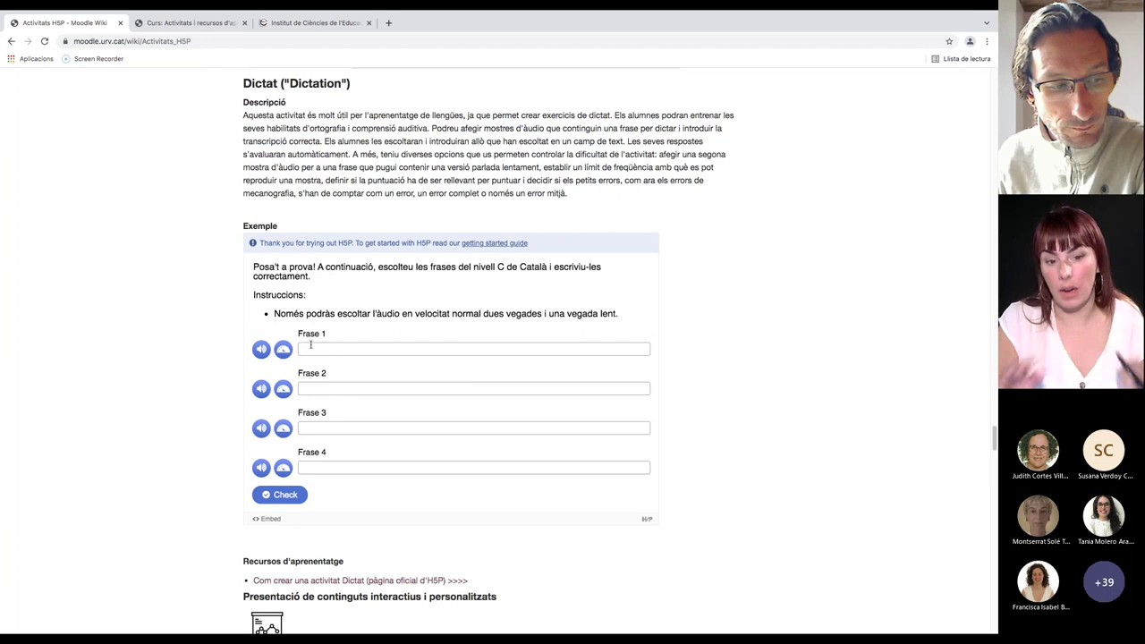
click(261, 349)
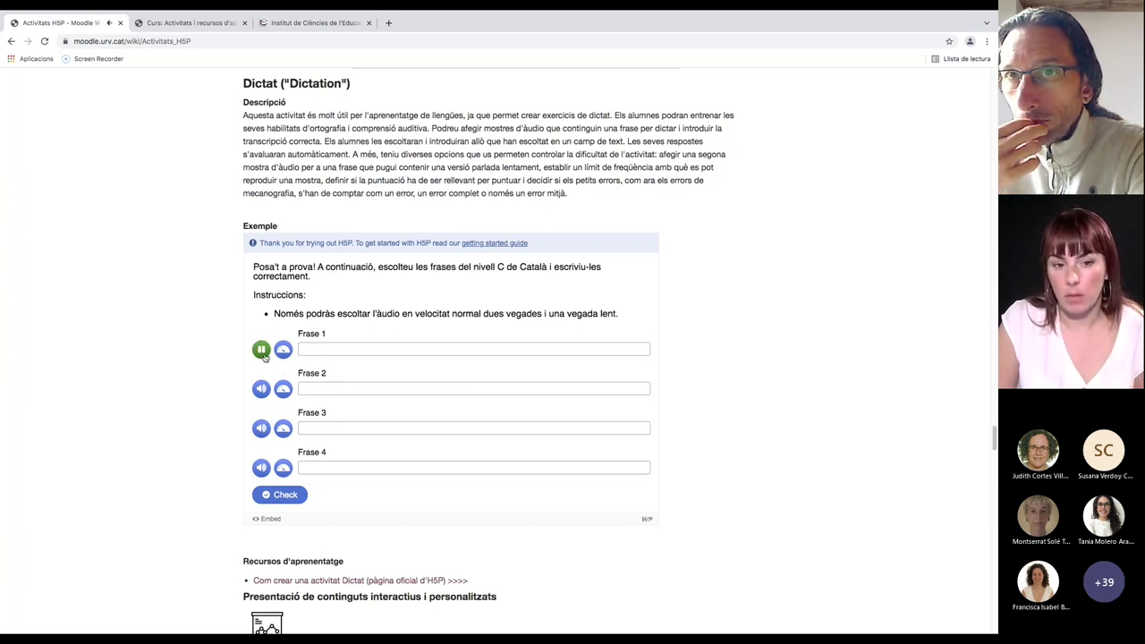
click(266, 353)
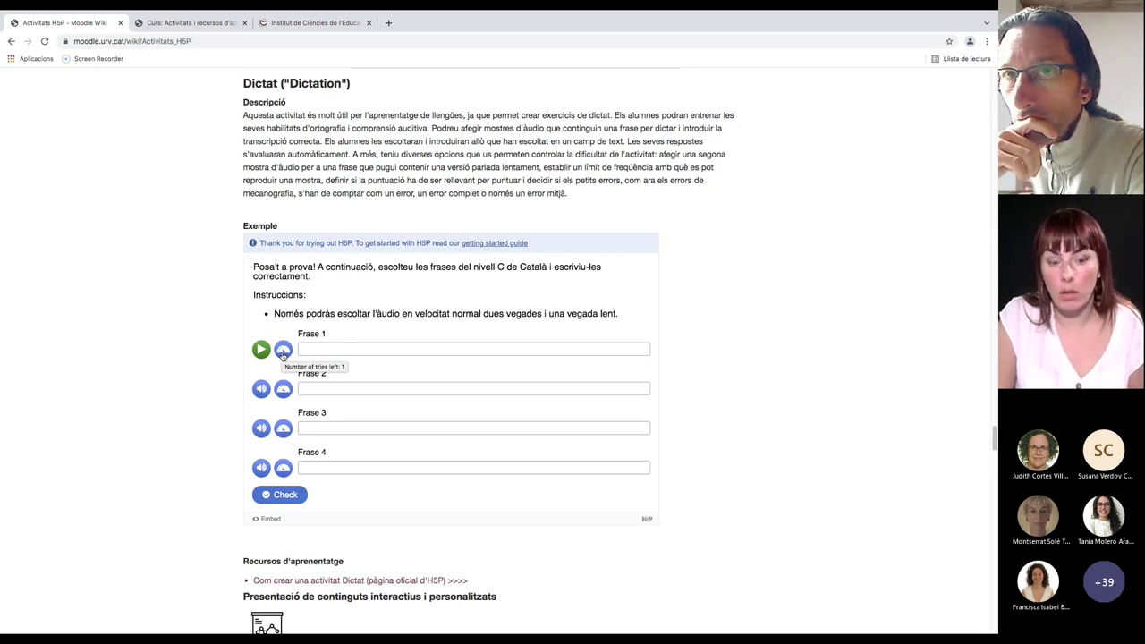
click(282, 354)
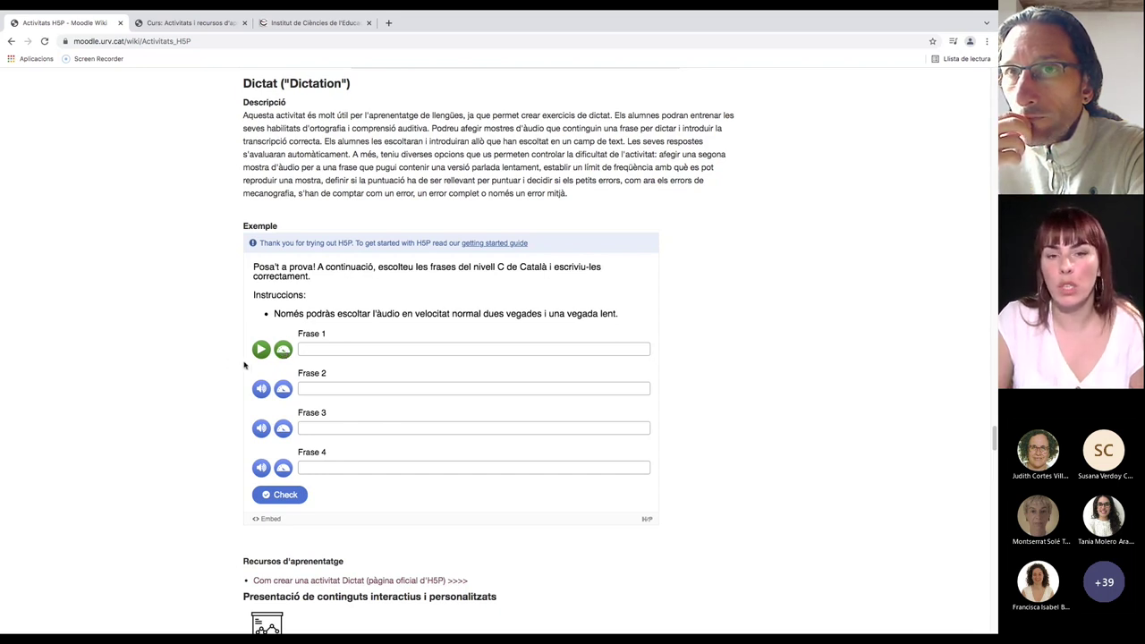
click(261, 349)
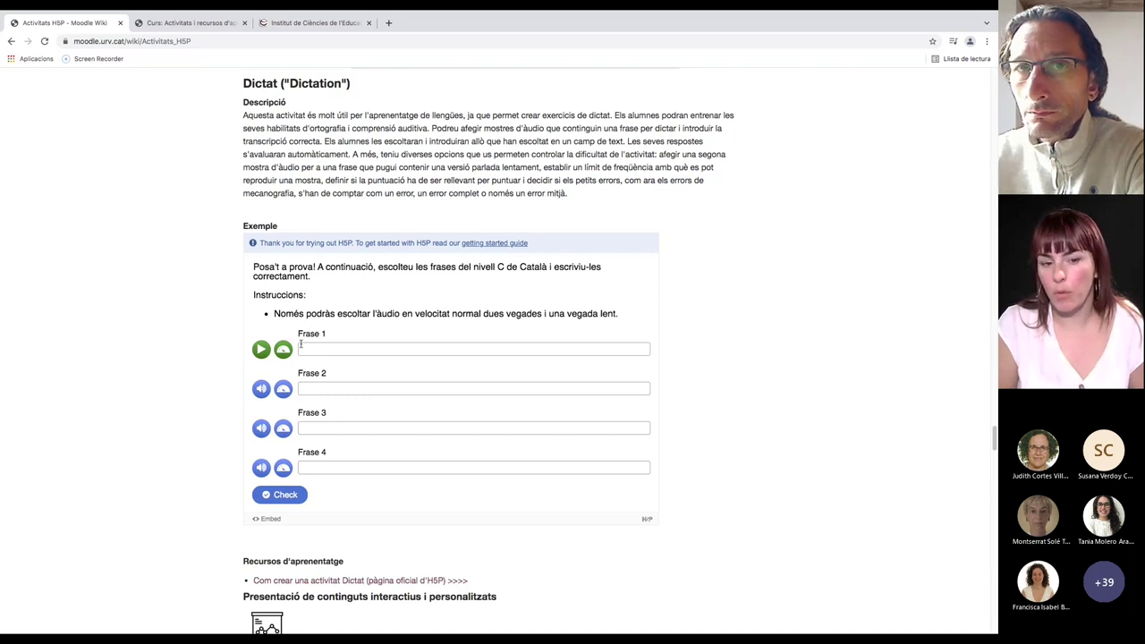
click(261, 351)
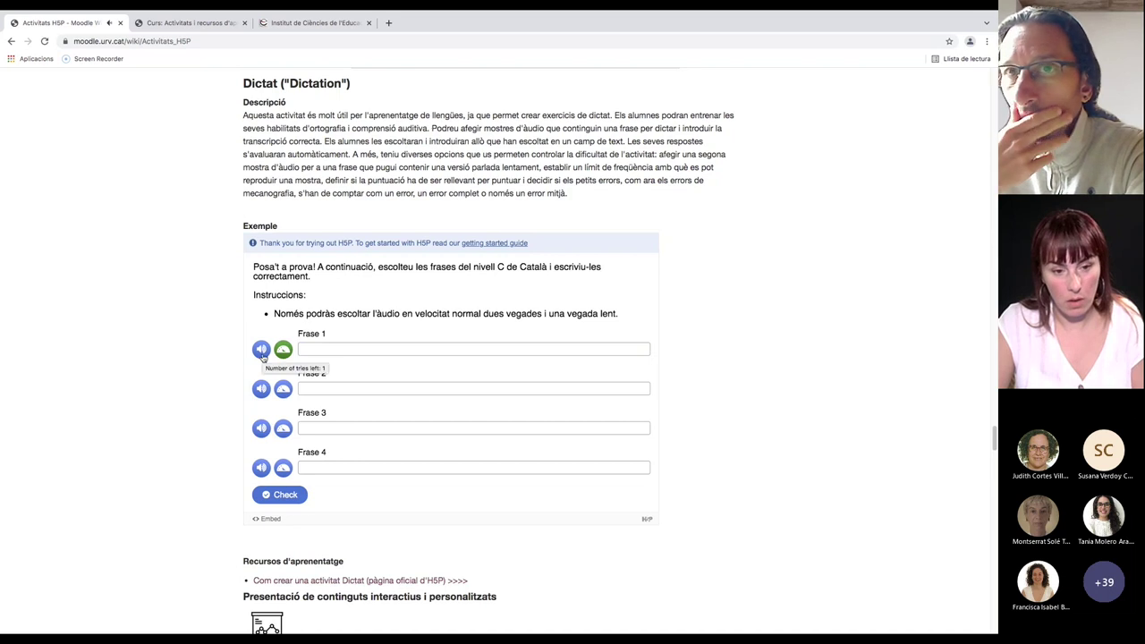
click(263, 352)
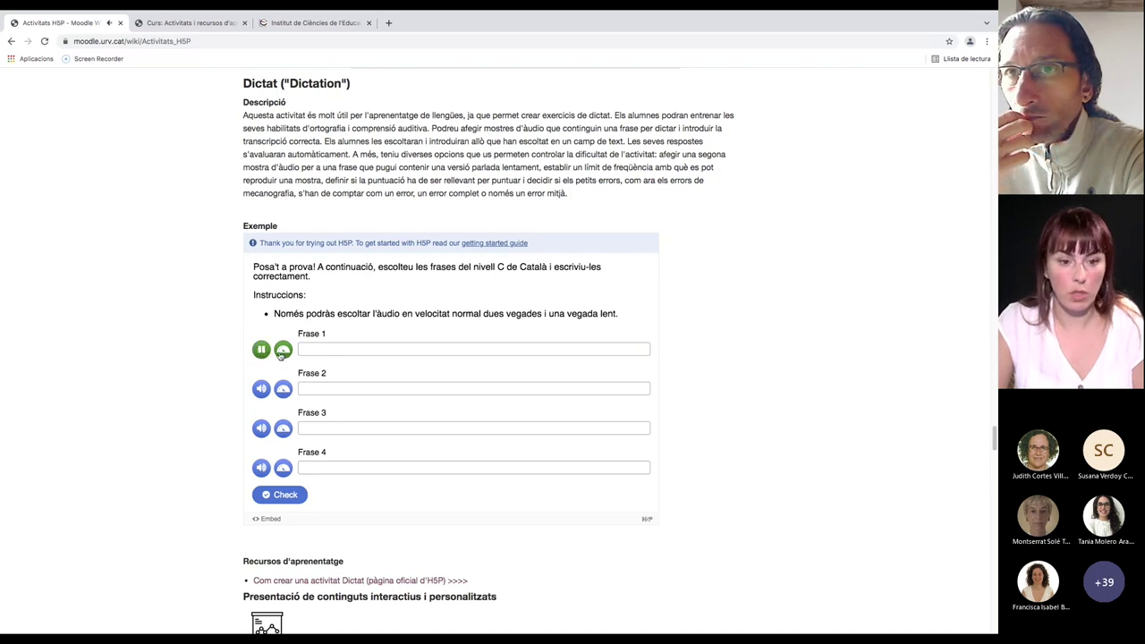
Answer Frase 1 with "Nois preneu-vos la feina amb mes inters" and check the dictation
click(313, 351)
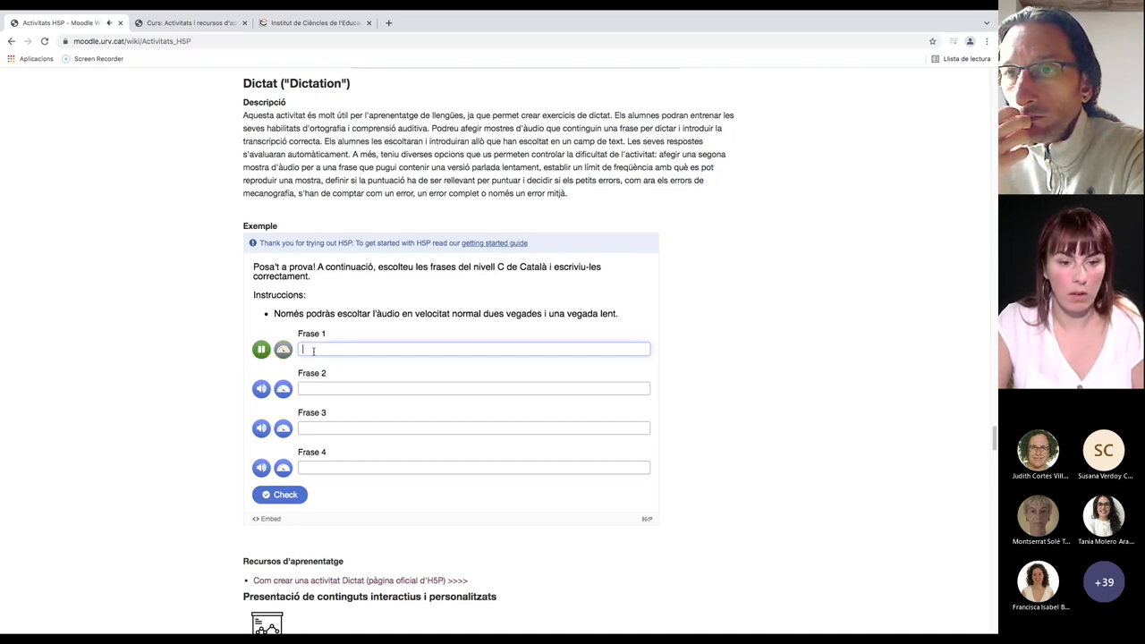
text(Nojs )
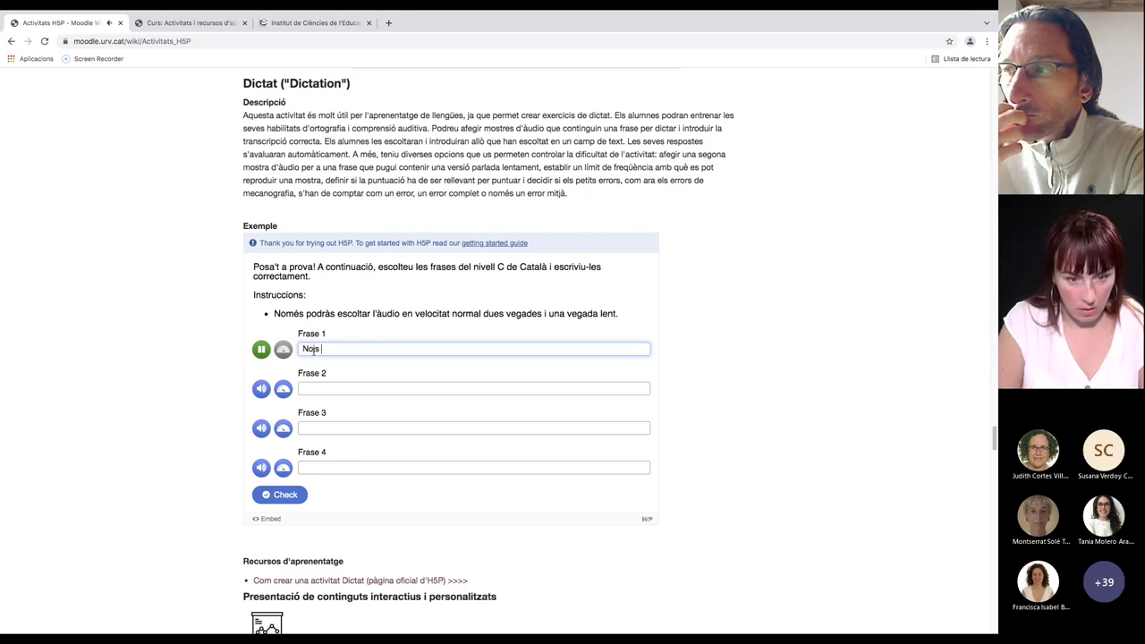
text(preneu-v)
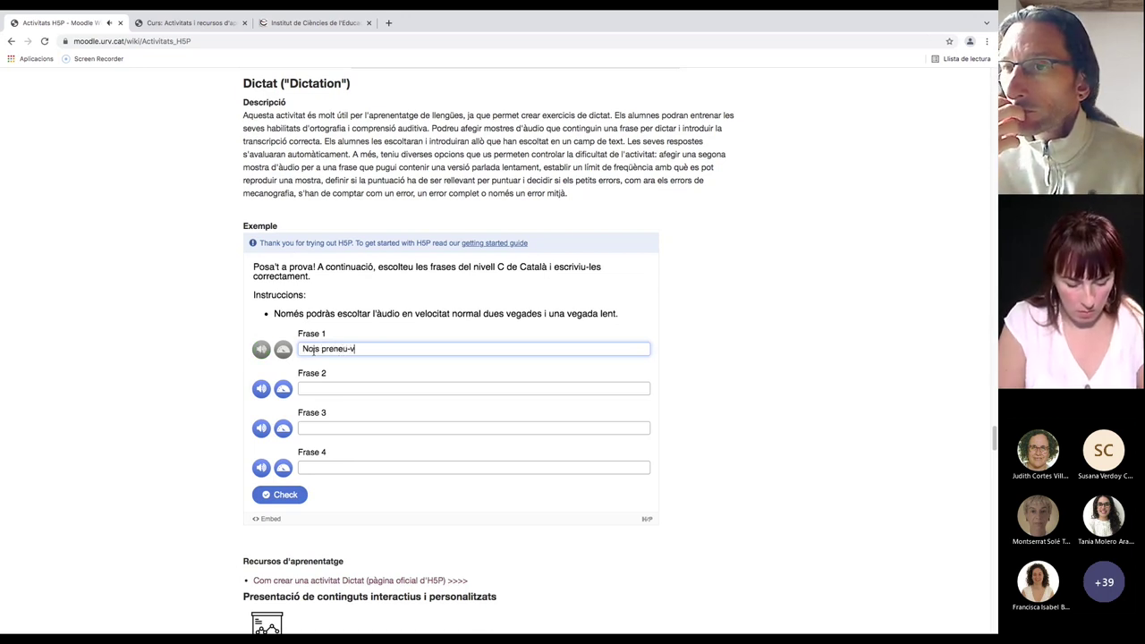
text(os la feina amb )
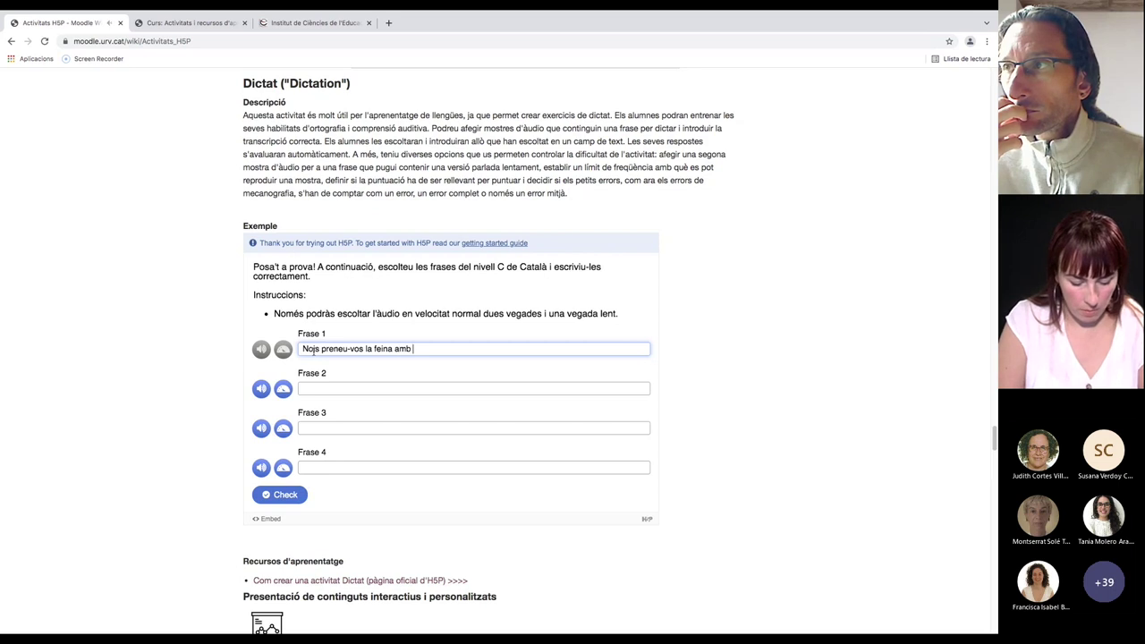
text(mes inters)
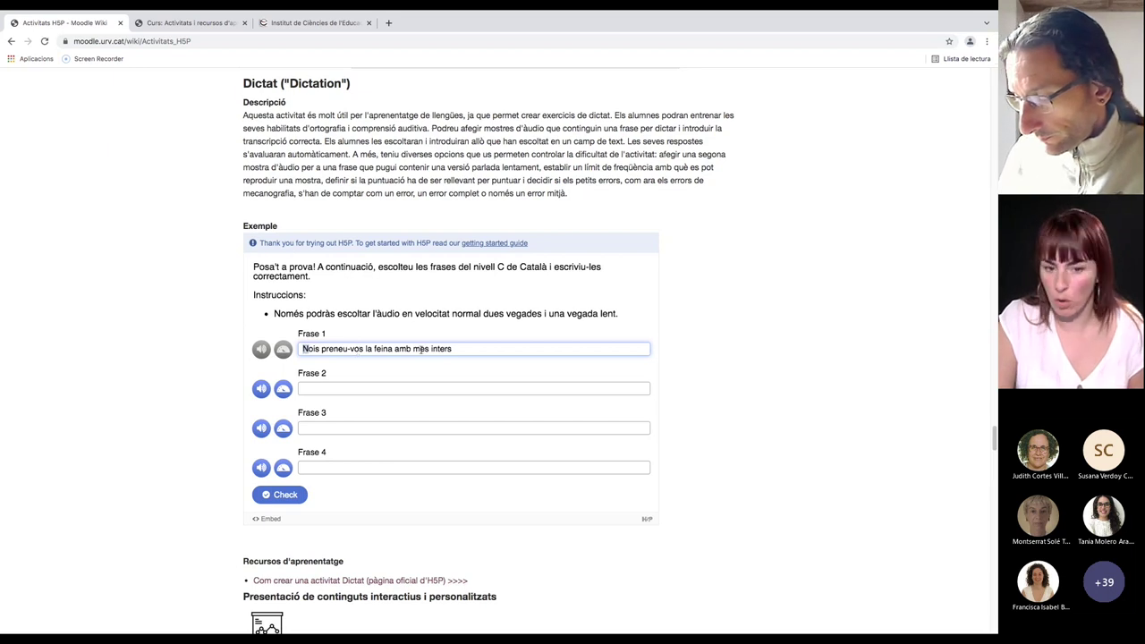
click(295, 490)
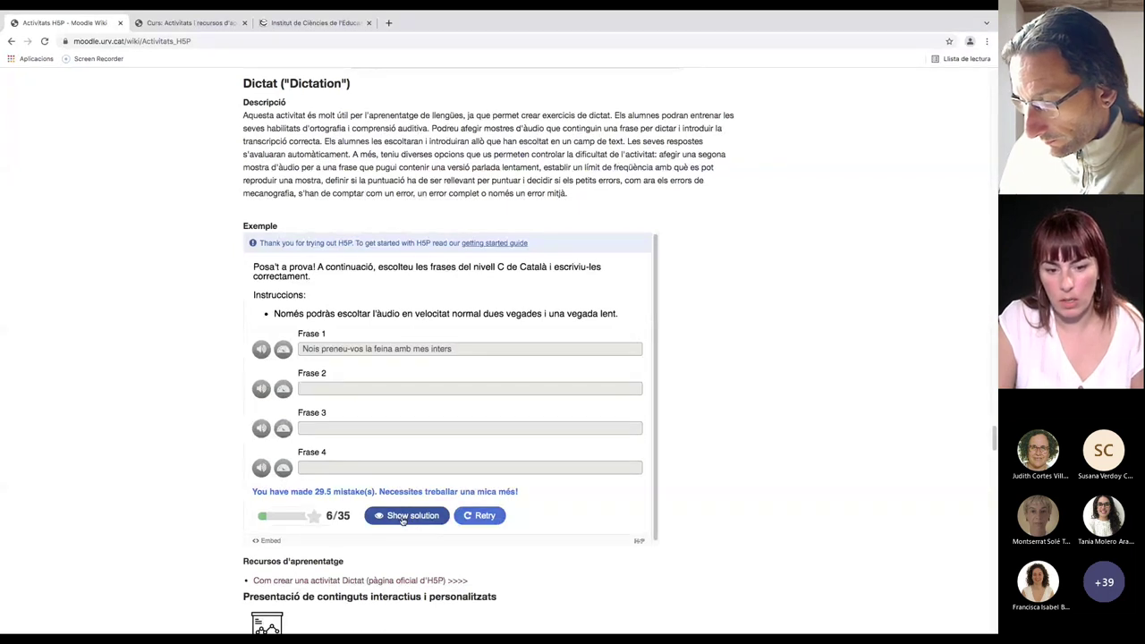
Show the dictation's solution and review the word-by-word corrections of the sentences
click(402, 516)
scroll(494, 364, down, 1)
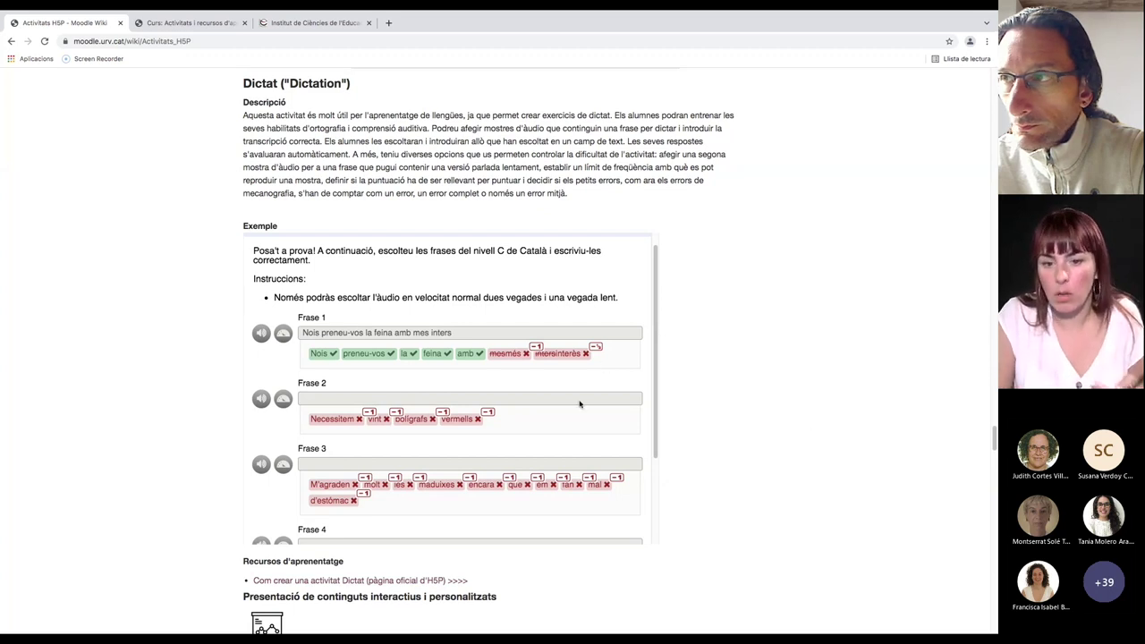
scroll(591, 385, down, 1)
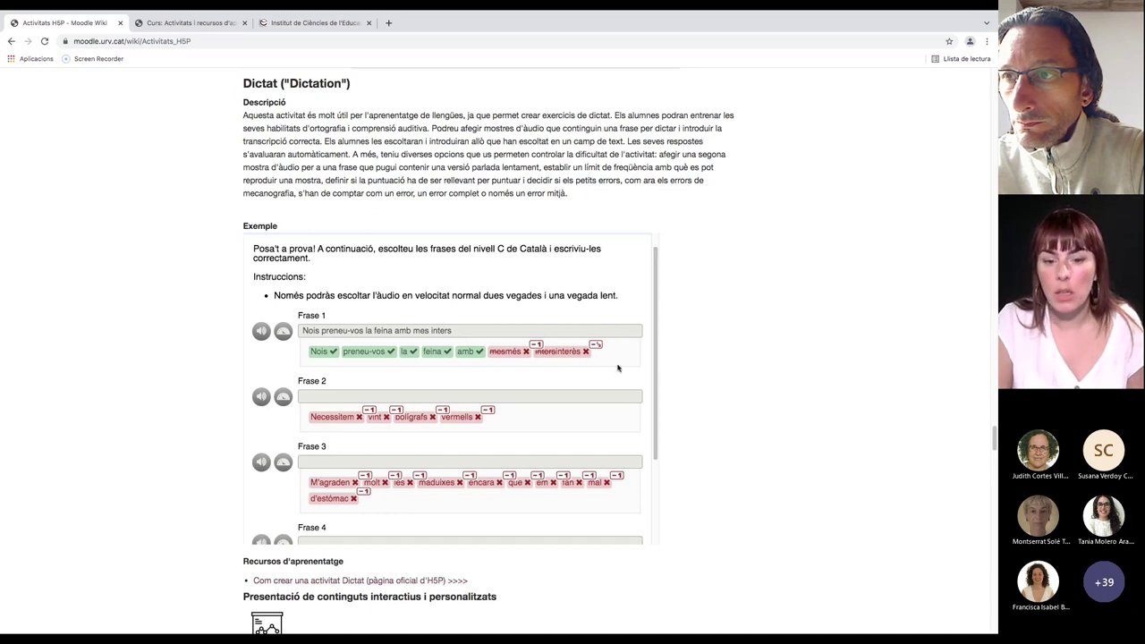
scroll(659, 417, down, 1)
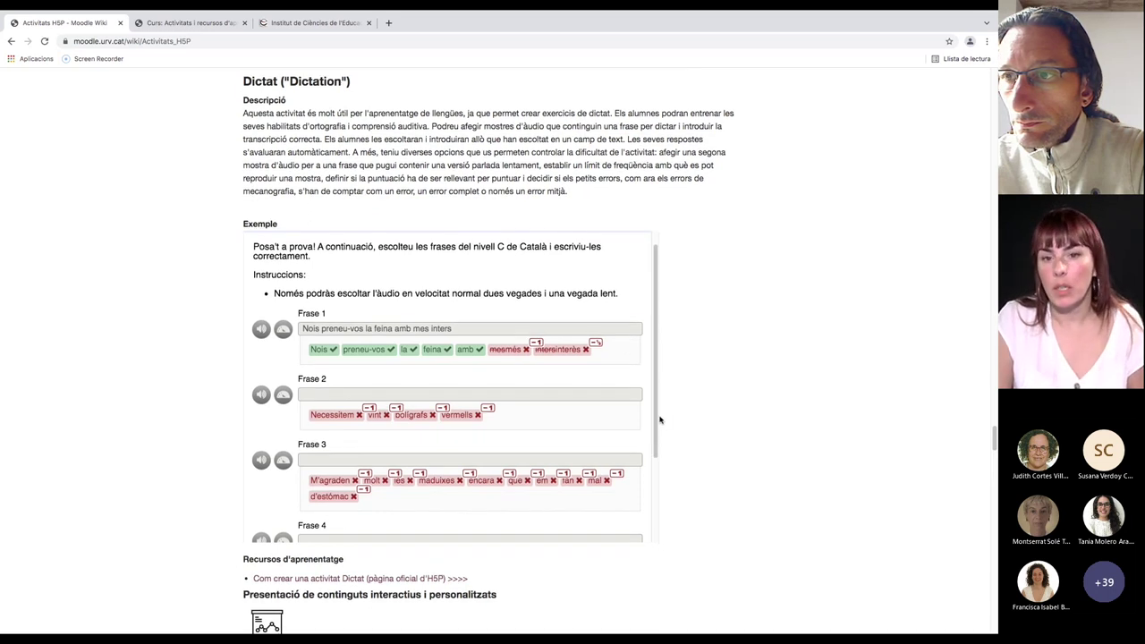
Move on from the Dictat example to the Escenari d'aprenentatge personalitzat ("Branching Scenario") section of the wiki
scroll(490, 360, down, 1)
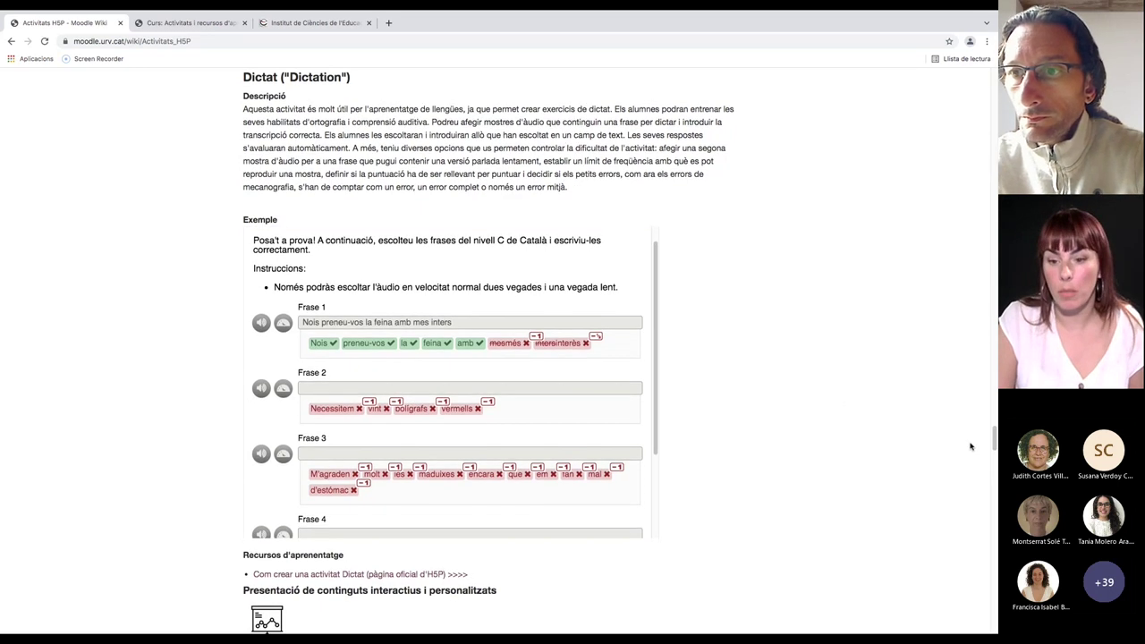
drag(994, 436, 994, 460)
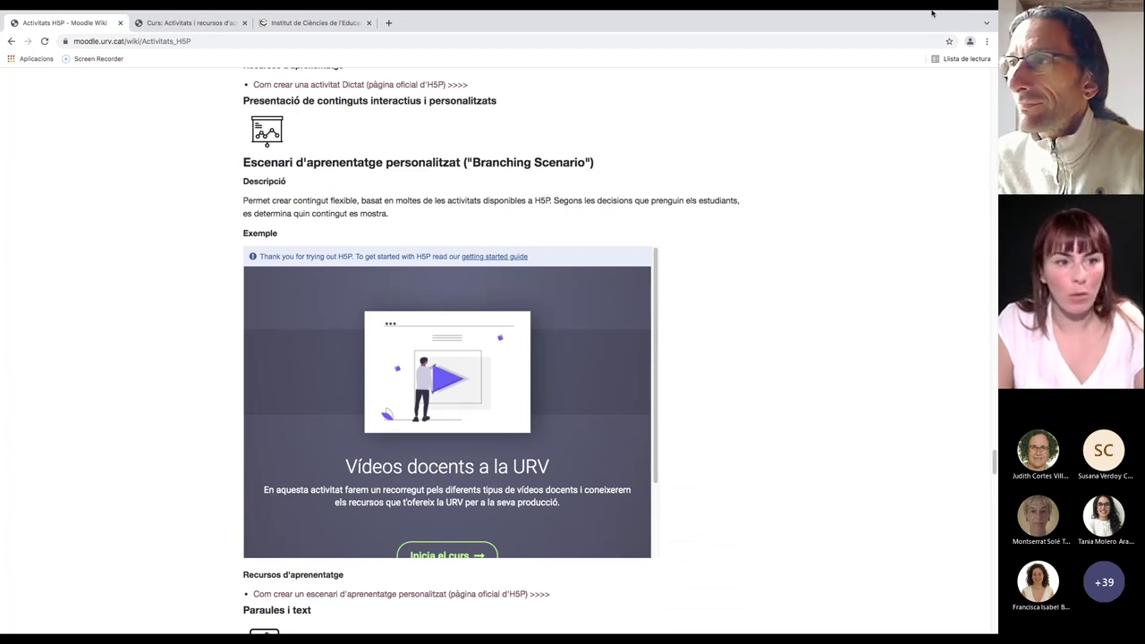
Take the wiki's browser window out of full screen and switch away to another application
click(34, 42)
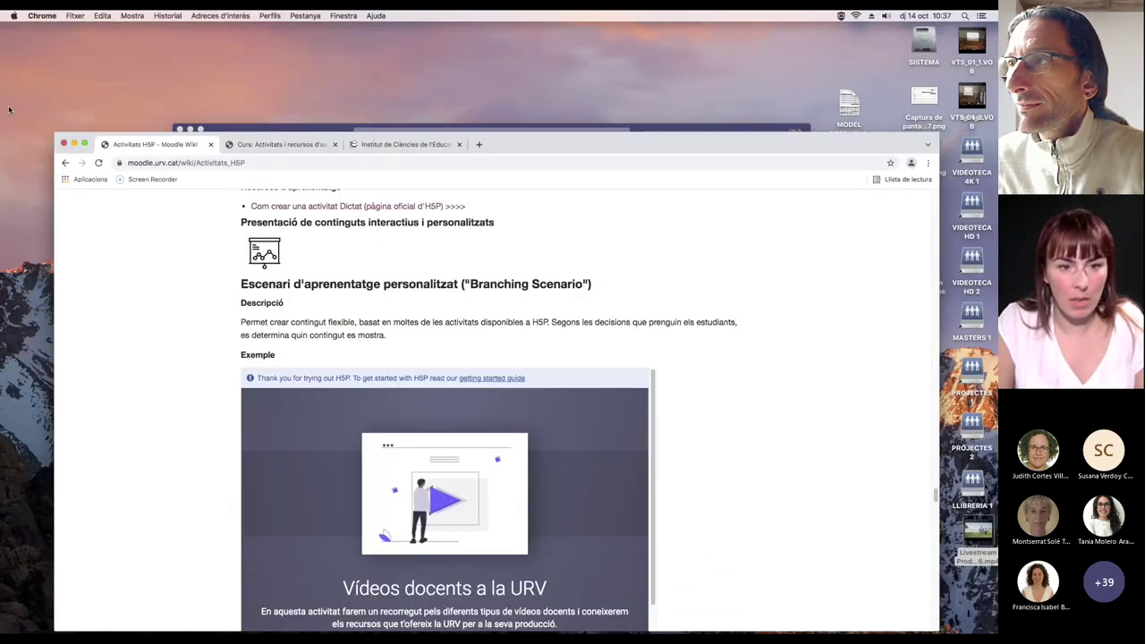
click(9, 110)
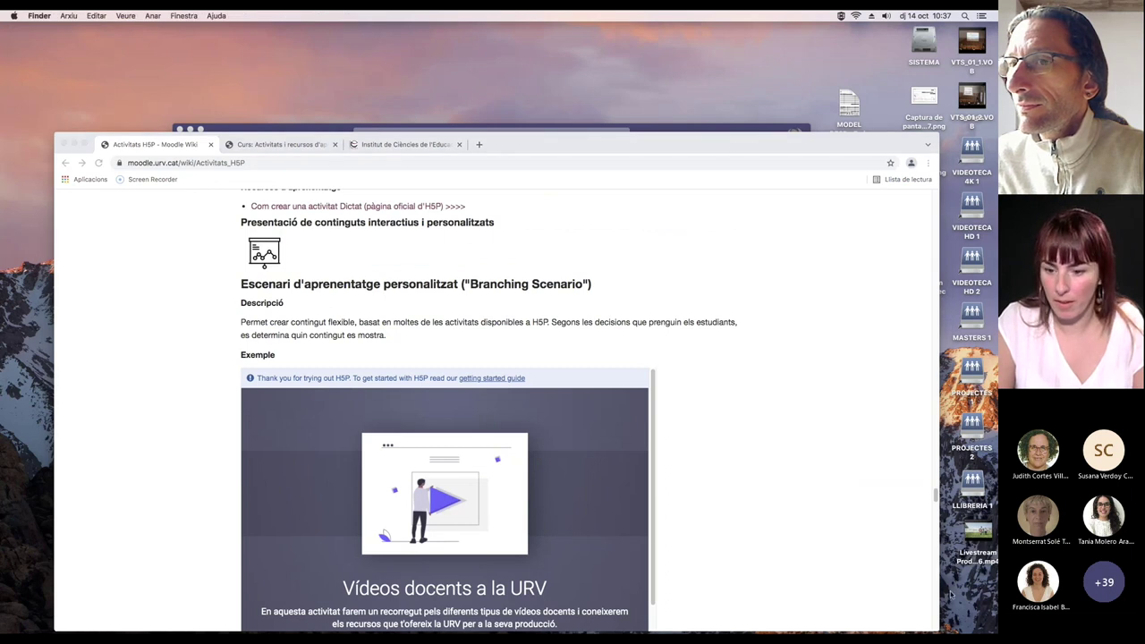
key(super+Tab)
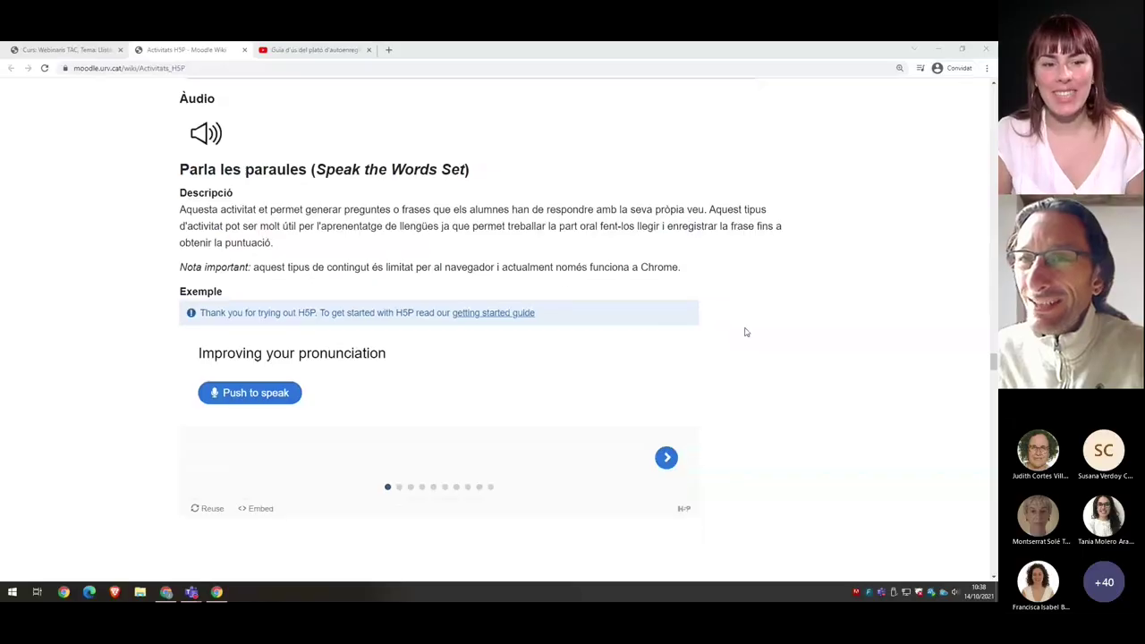
Go from the Speak the Words Set section to the Branching Scenario description and its "Vídeos docents a la URV" example
scroll(745, 332, down, 15)
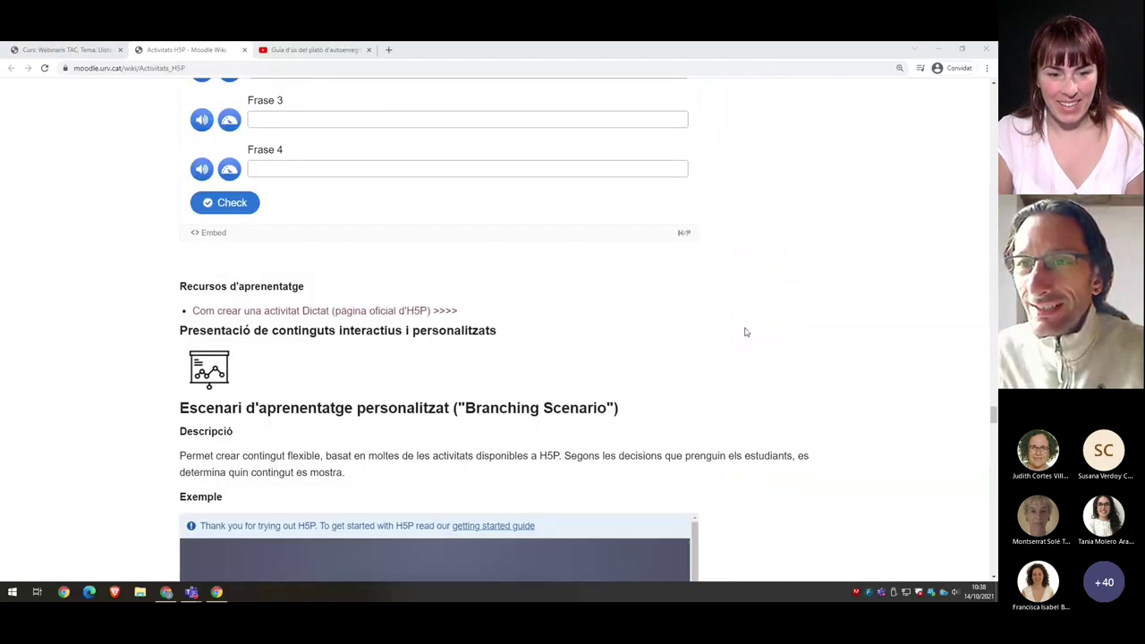
scroll(745, 332, down, 4)
scroll(745, 331, down, 1)
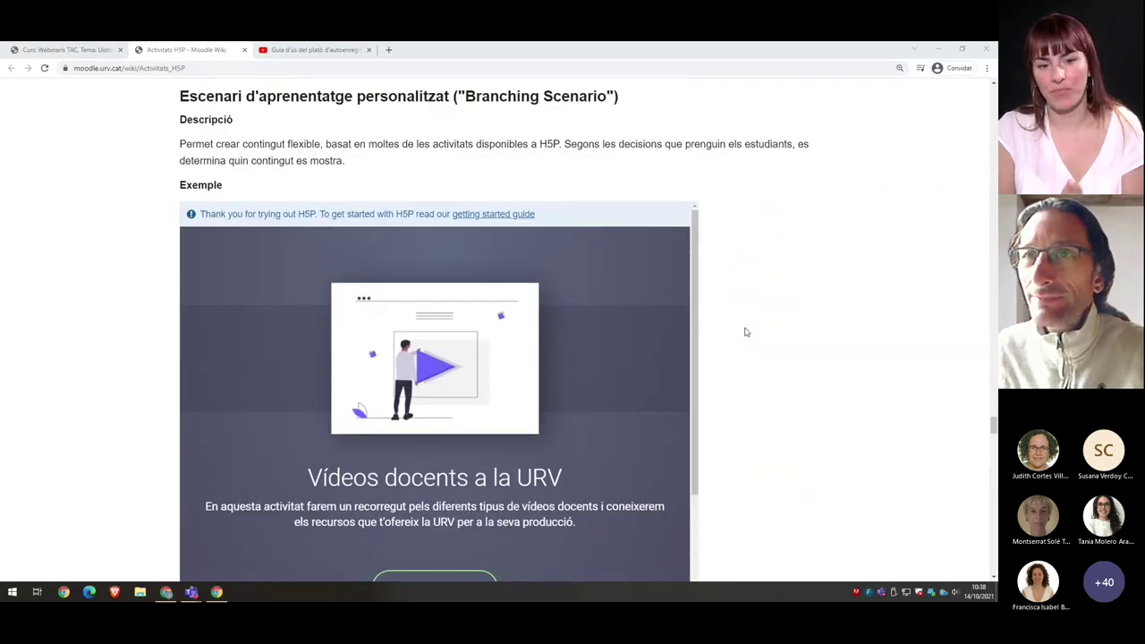
scroll(745, 332, down, 1)
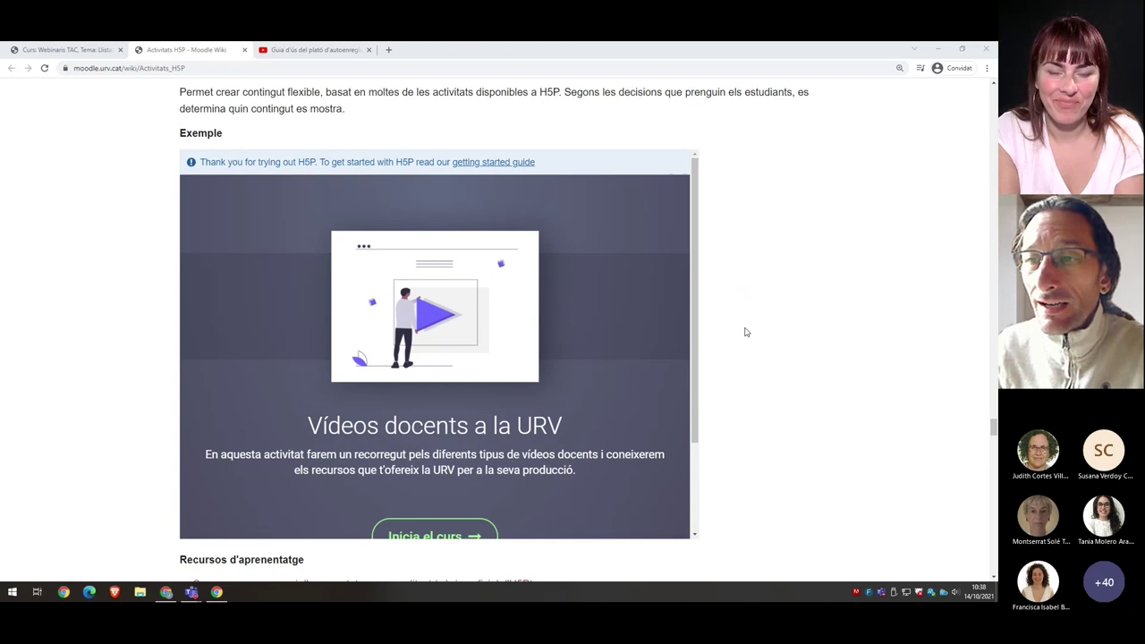
scroll(685, 345, down, 1)
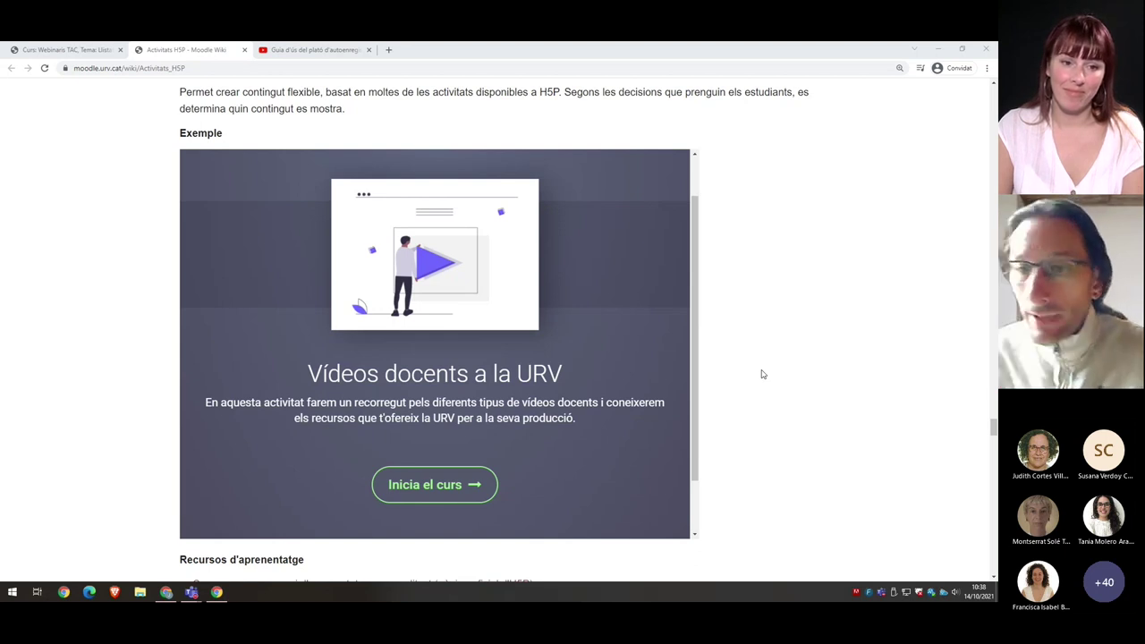
Open the official H5P page on creating a Branching Scenario and examine the authoring tool screenshot with its content tree
scroll(753, 336, down, 2)
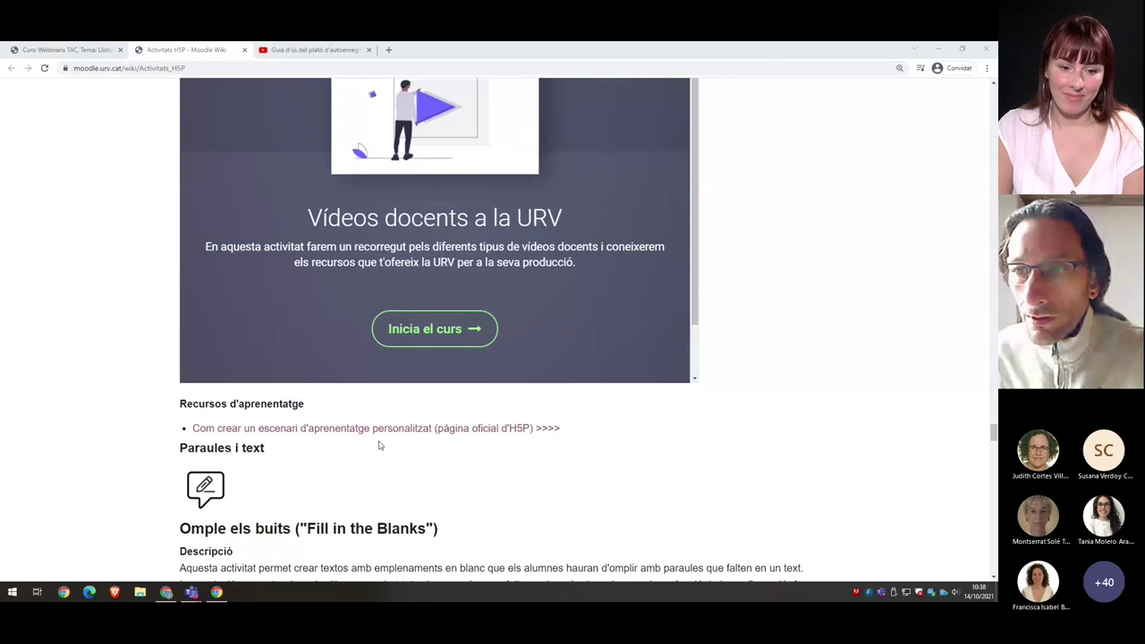
click(353, 434)
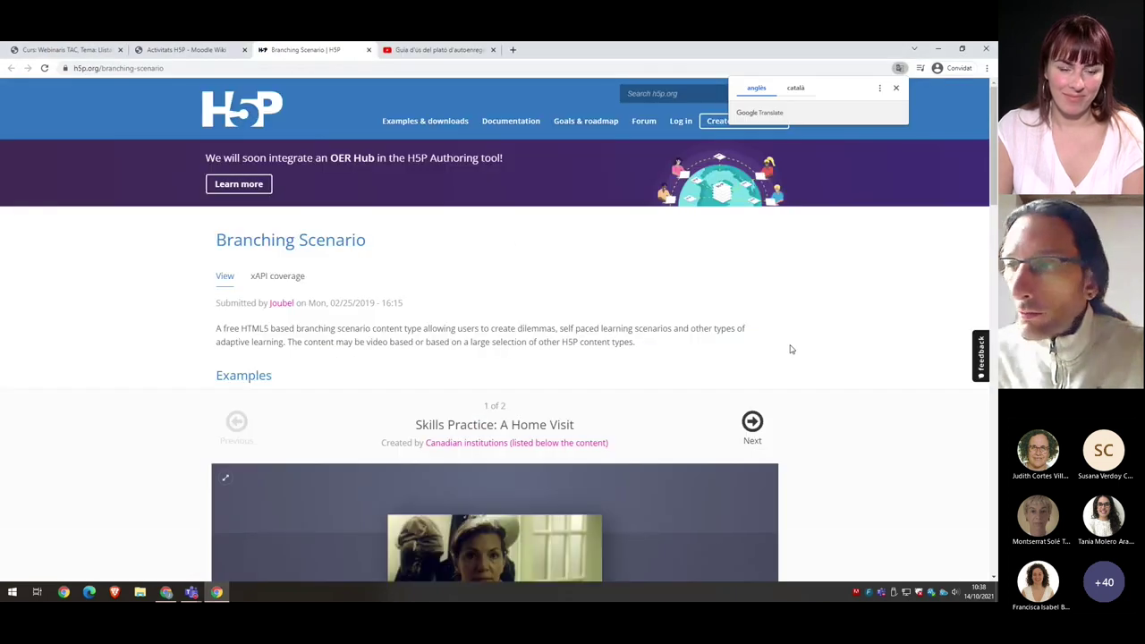
scroll(826, 352, down, 3)
scroll(825, 353, down, 5)
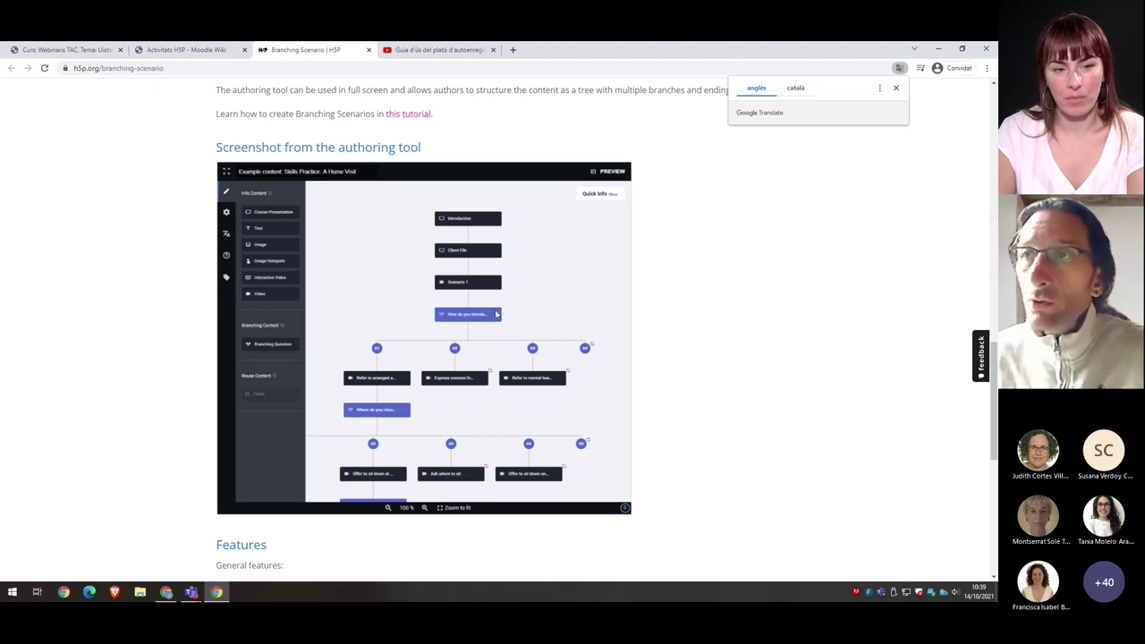
Return to the wiki, start the "Vídeos docents a la URV" course and choose the path "M'agradaria conèixer els diferents tipus de vídeos docents"
click(188, 49)
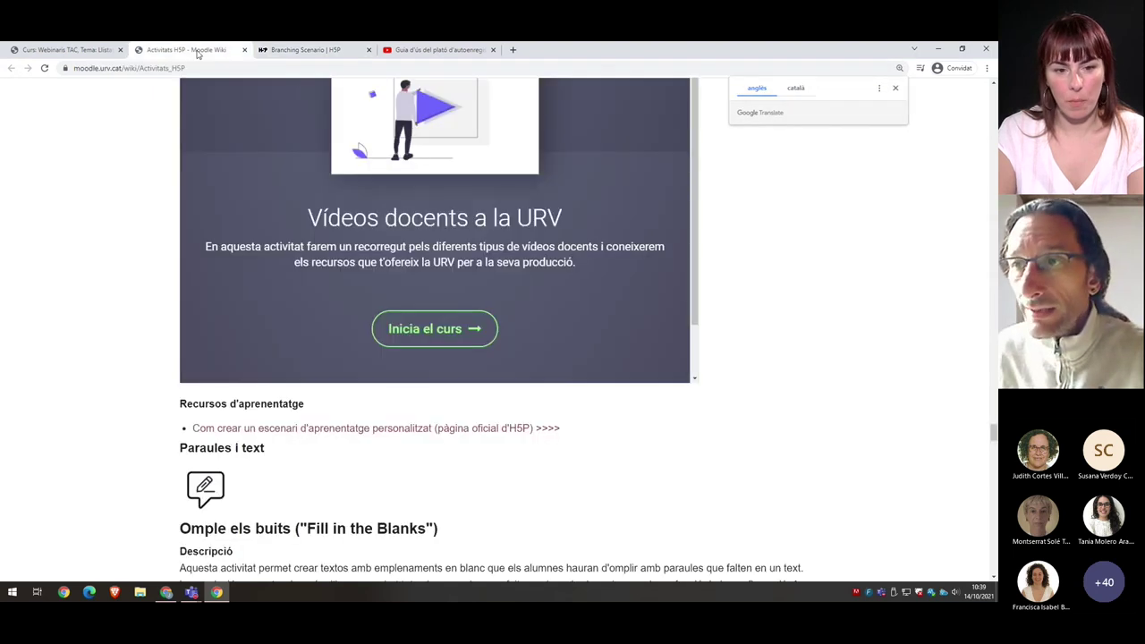
scroll(856, 388, up, 1)
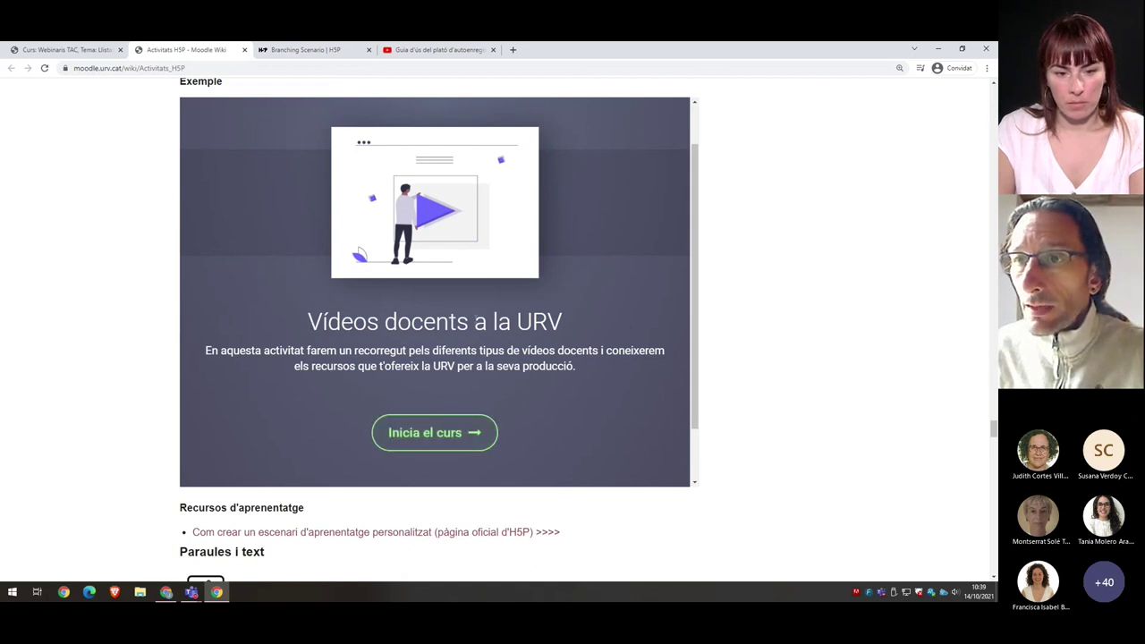
click(442, 436)
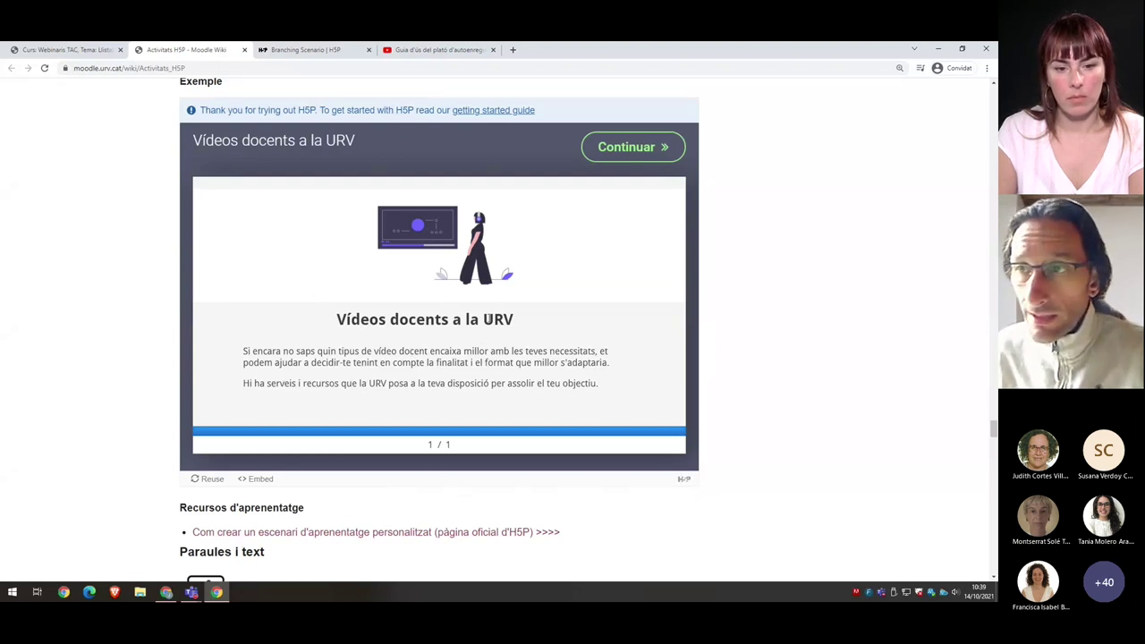
click(627, 148)
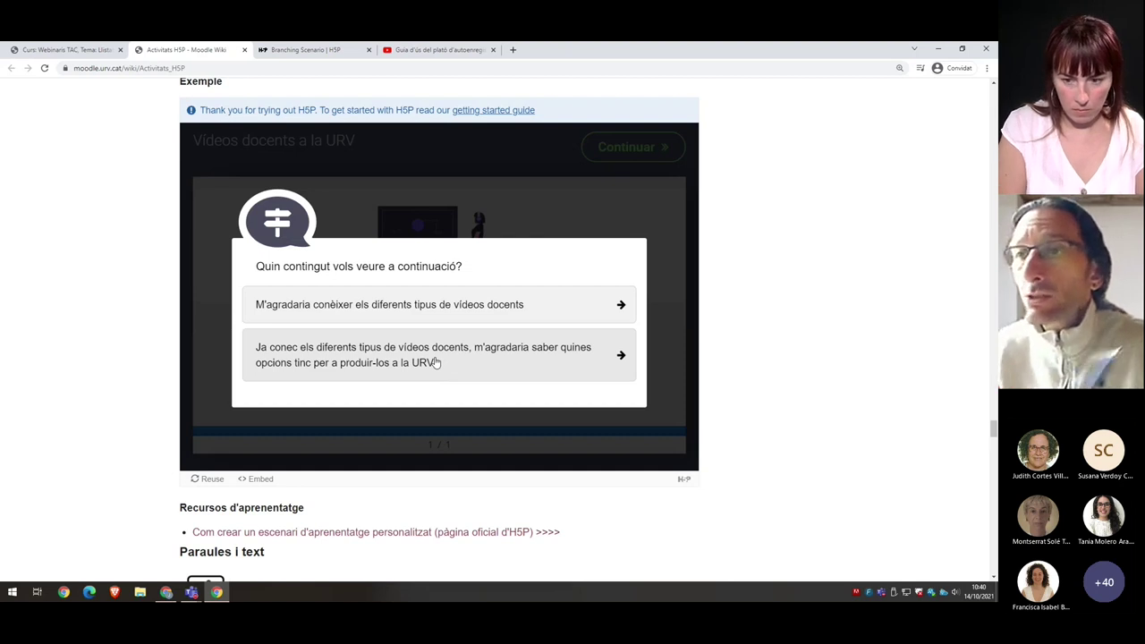
click(465, 306)
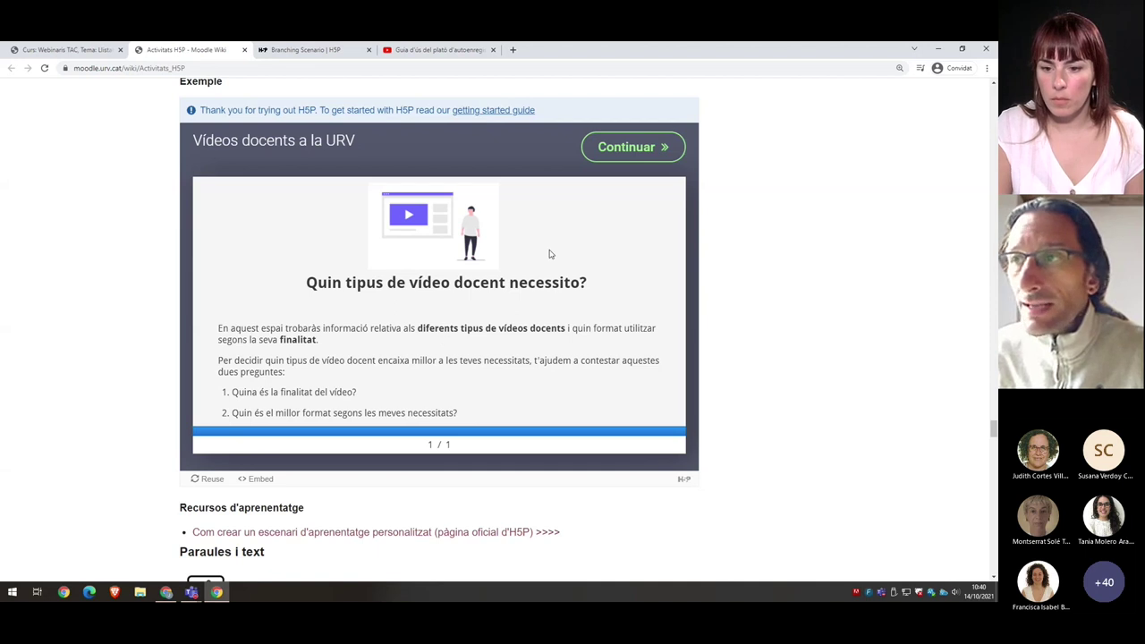
Continue to the hotspot image of teaching video types, read the Presentació hotspot's information and close it
click(629, 147)
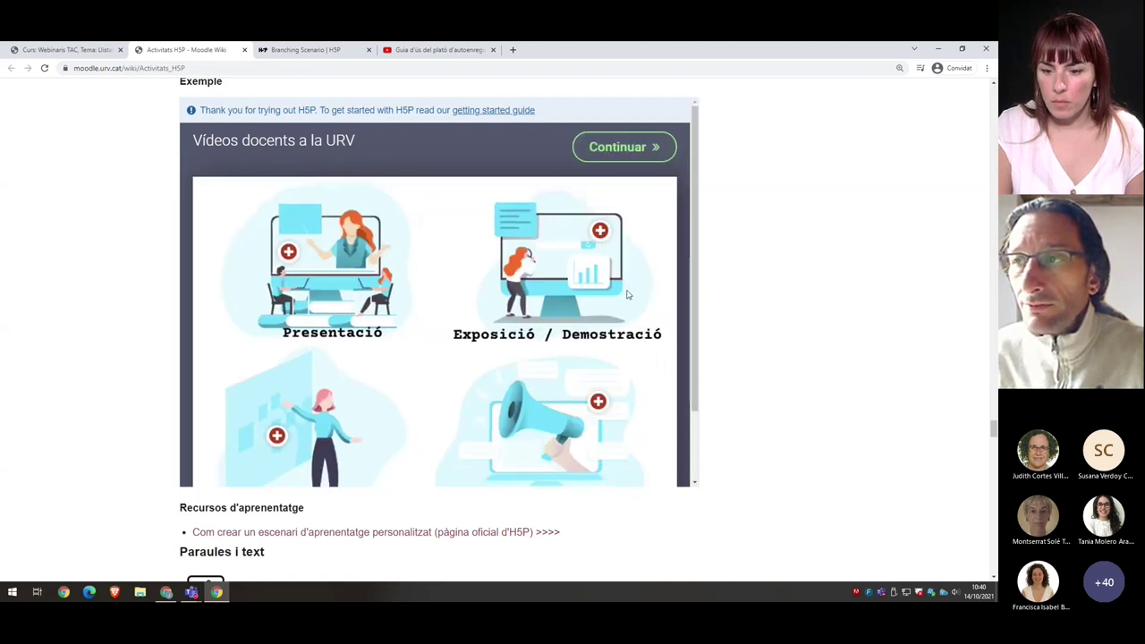
scroll(665, 327, down, 1)
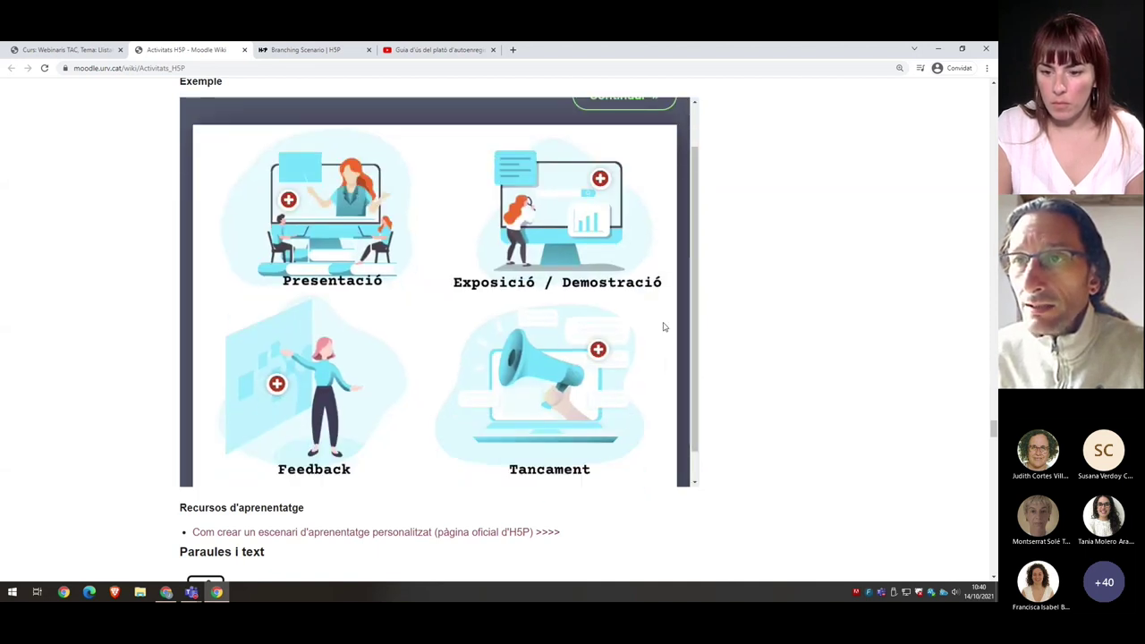
click(289, 202)
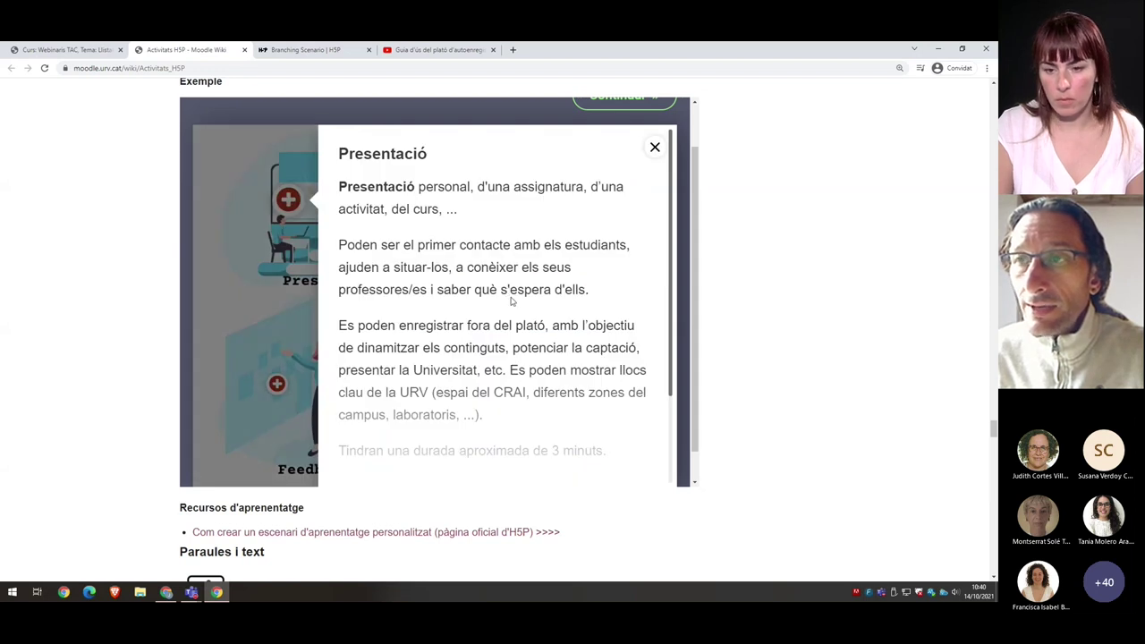
scroll(567, 312, down, 3)
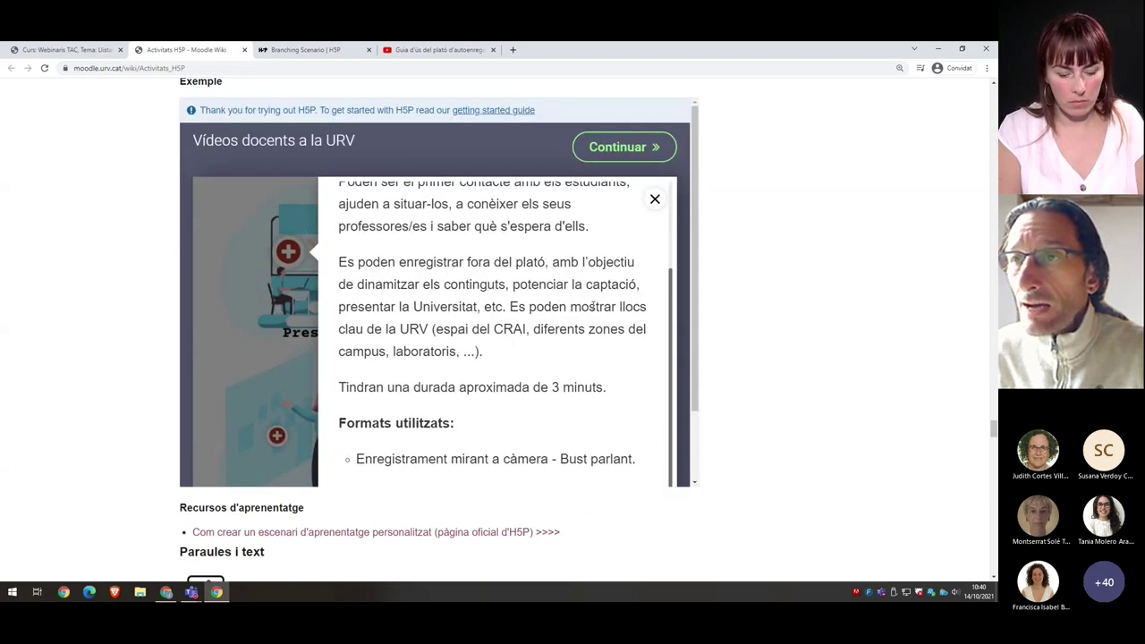
click(657, 201)
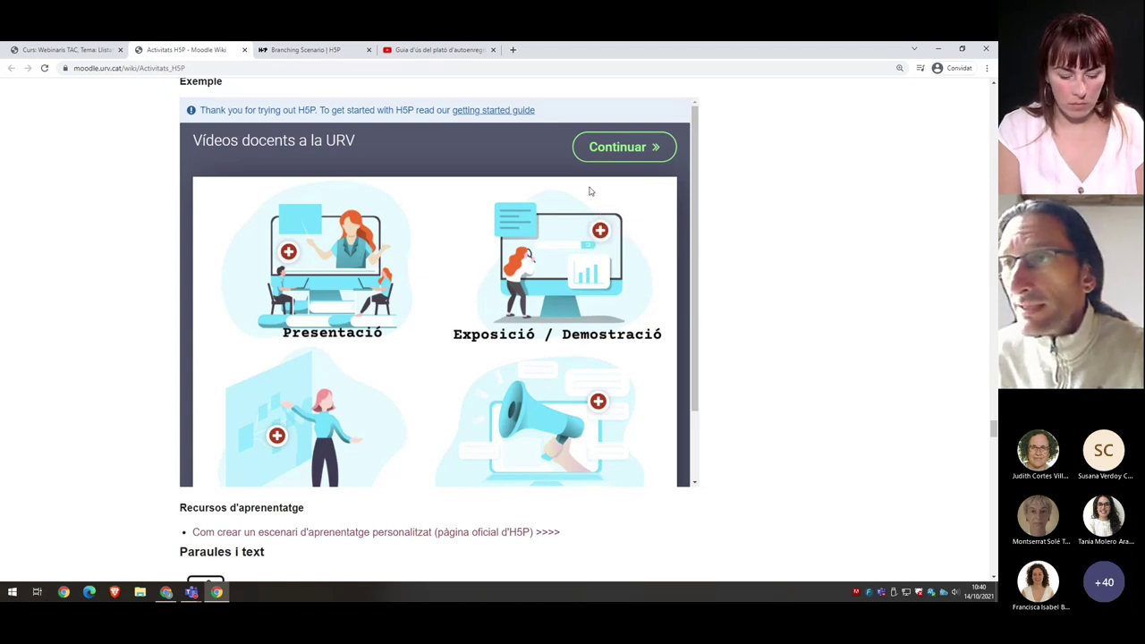
Continue through the slides on recording a studio capsule and an interview to the interview recording guide video
click(624, 147)
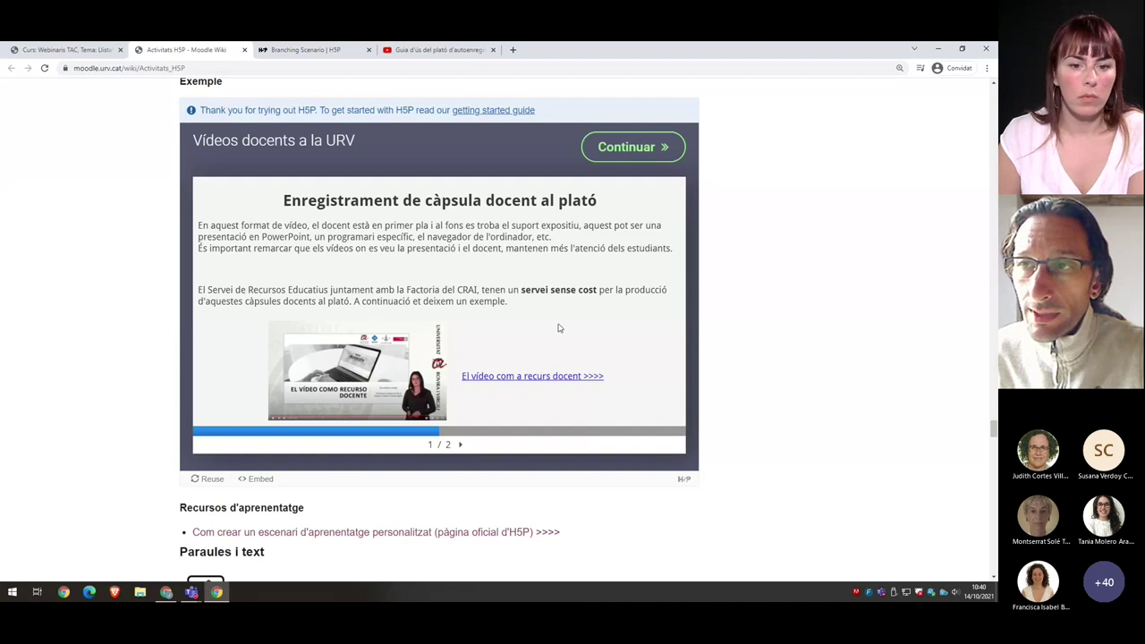
click(460, 446)
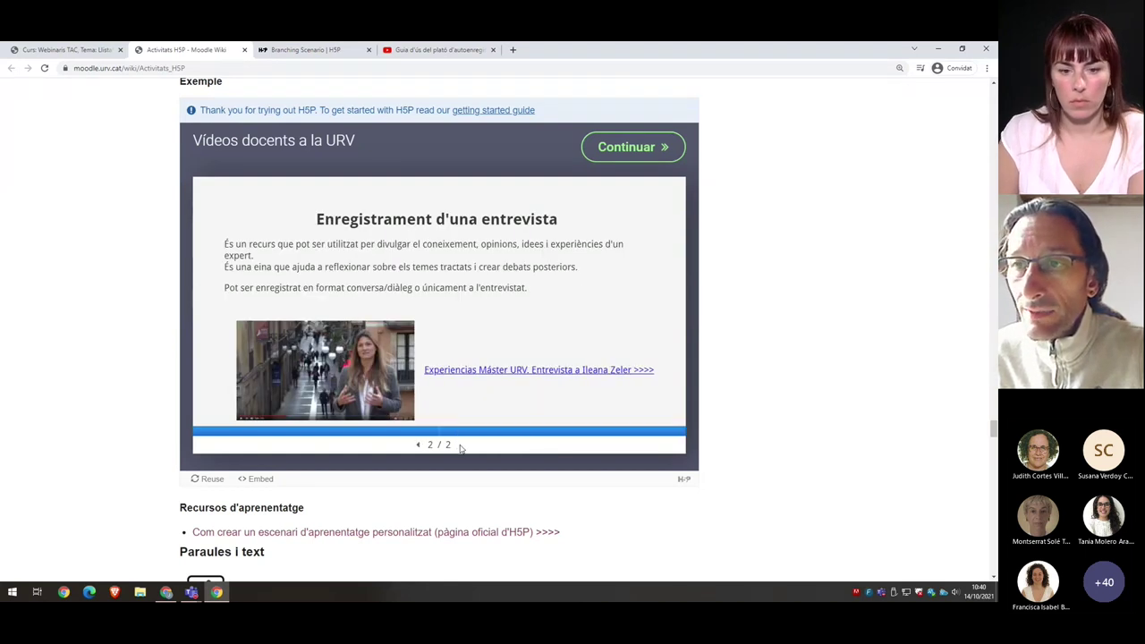
click(632, 154)
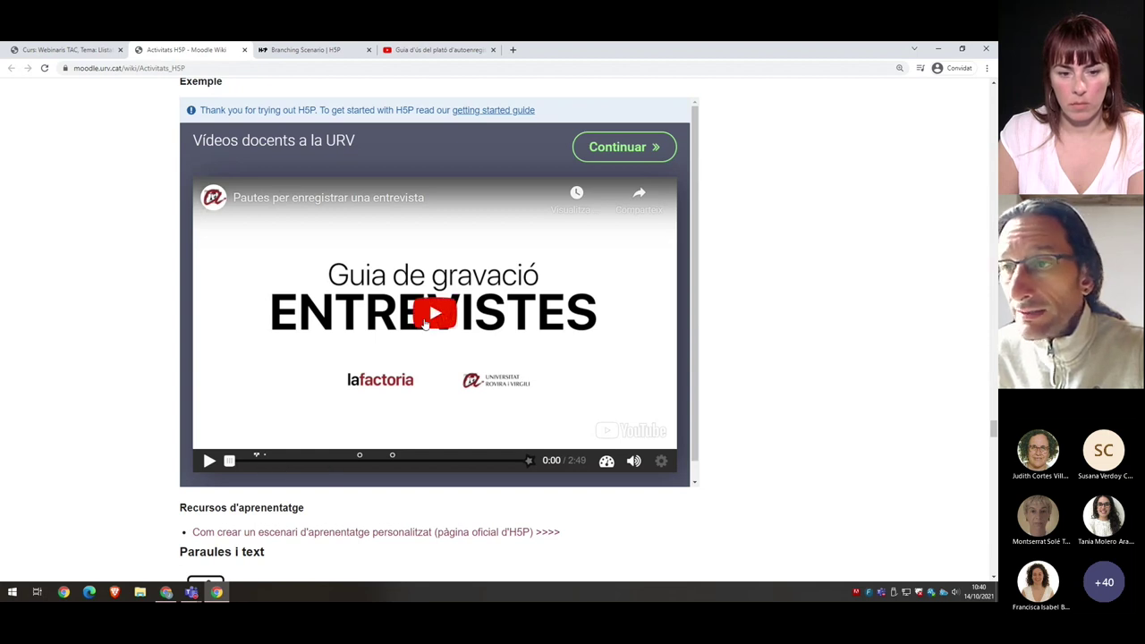
Continue to the scenario's quiz and page through its fill-in, single-choice, multiple-choice and mark-the-words questions without answering
click(613, 147)
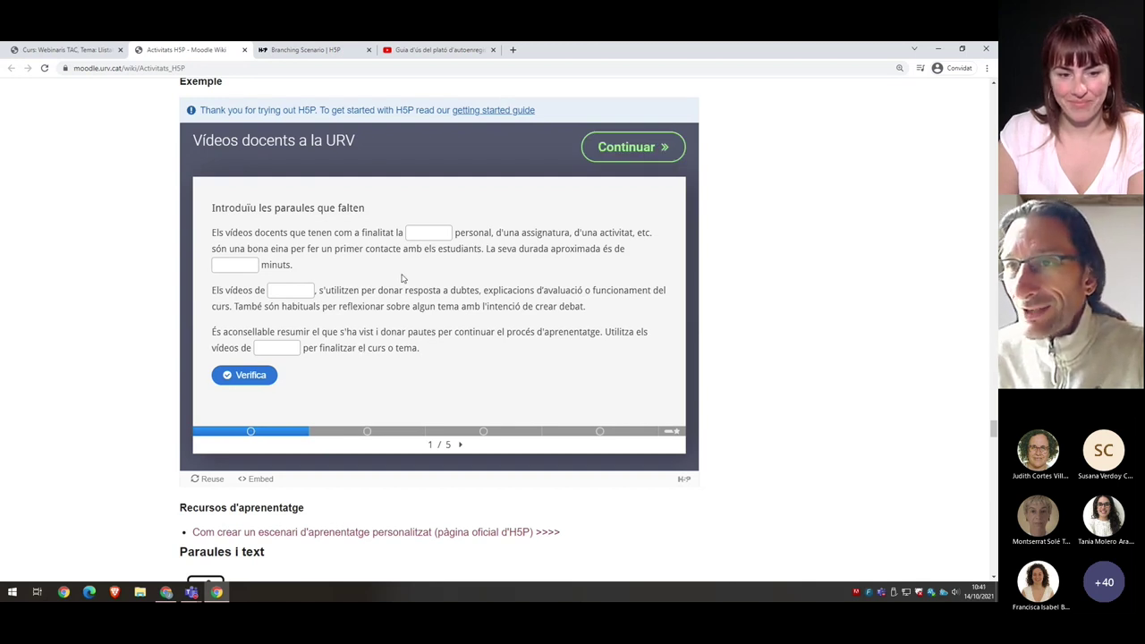
click(459, 445)
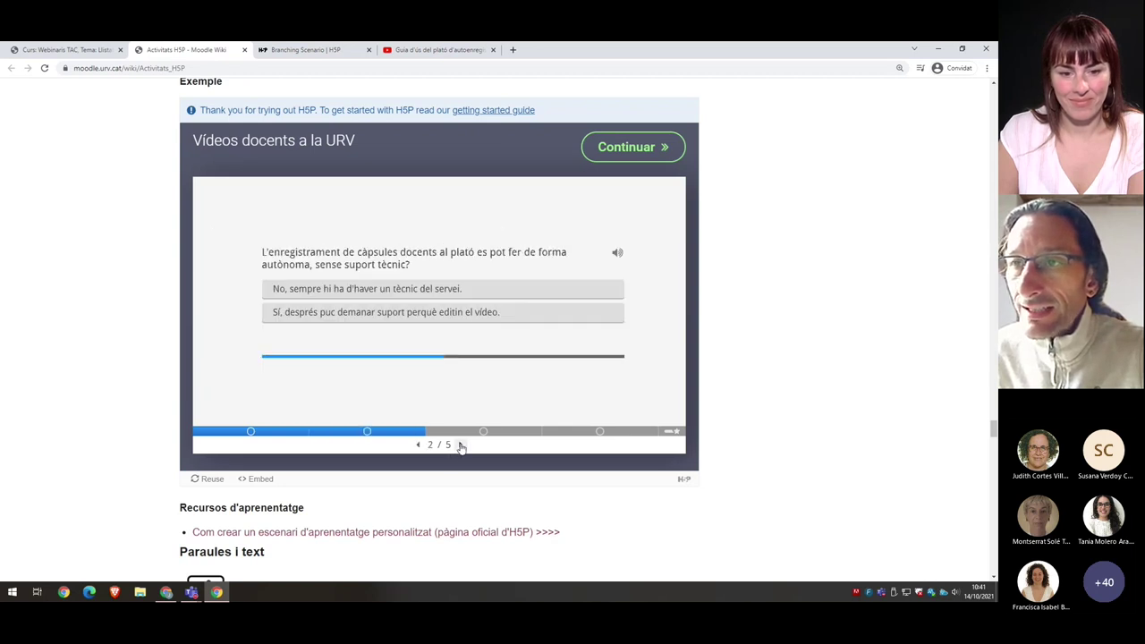
click(460, 445)
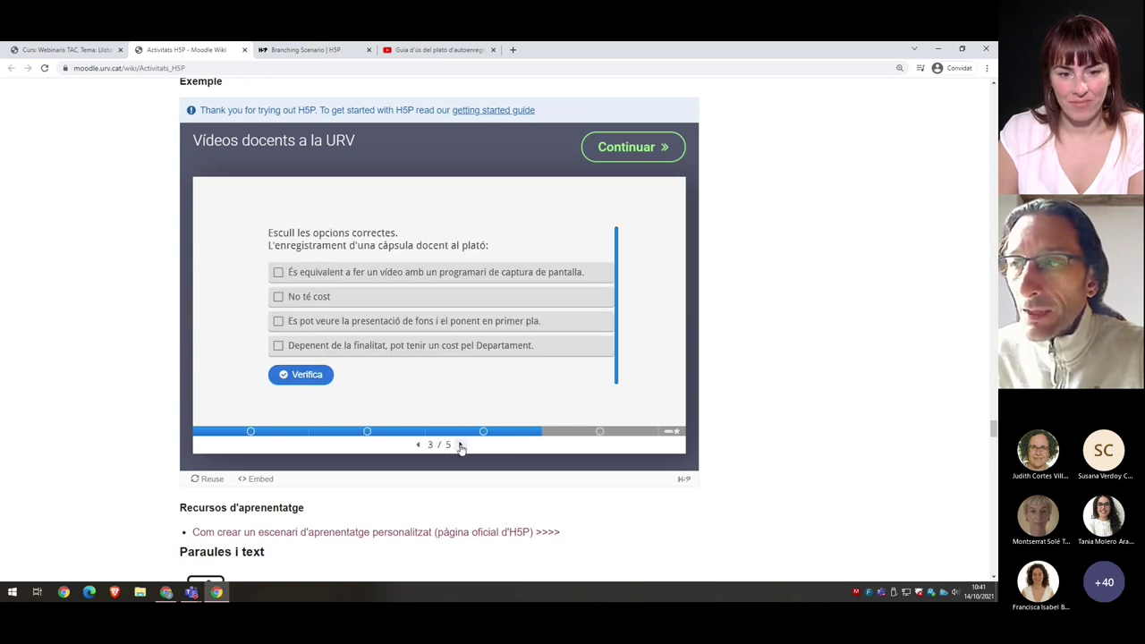
click(459, 445)
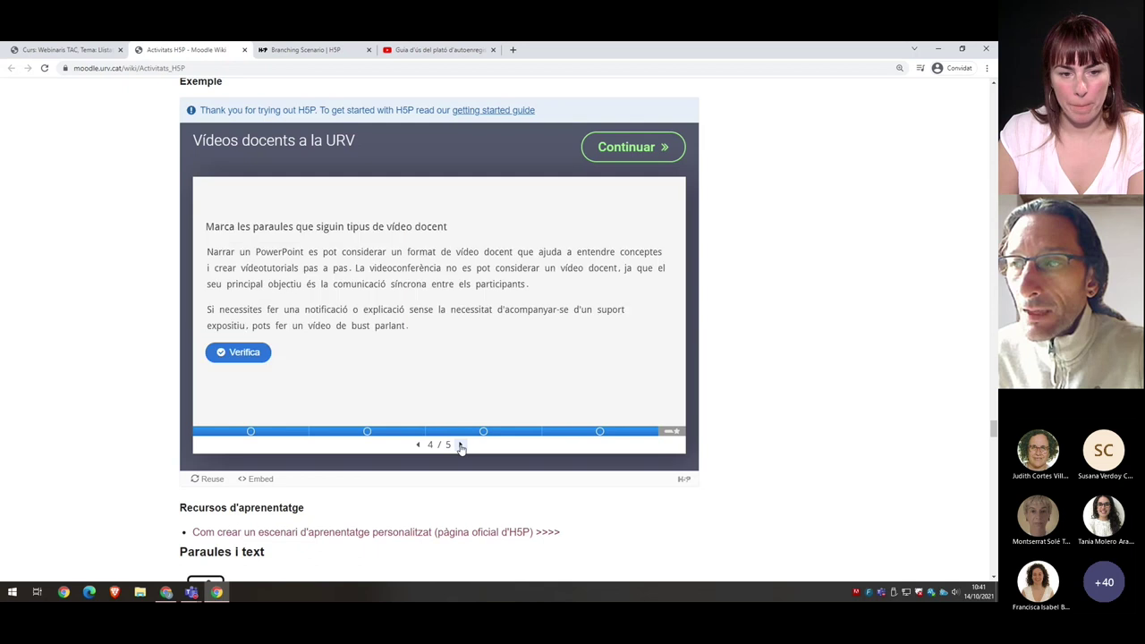
Choose the path on URV services and resources for producing teaching videos, and continue to the self-recording studio hotspot image
click(647, 154)
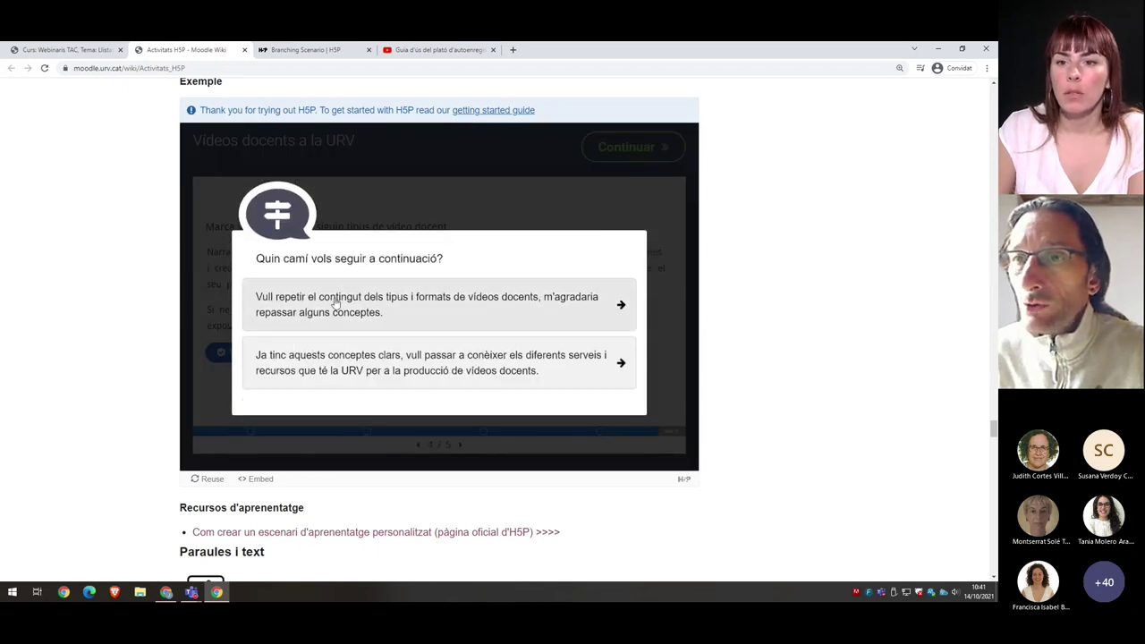
click(409, 366)
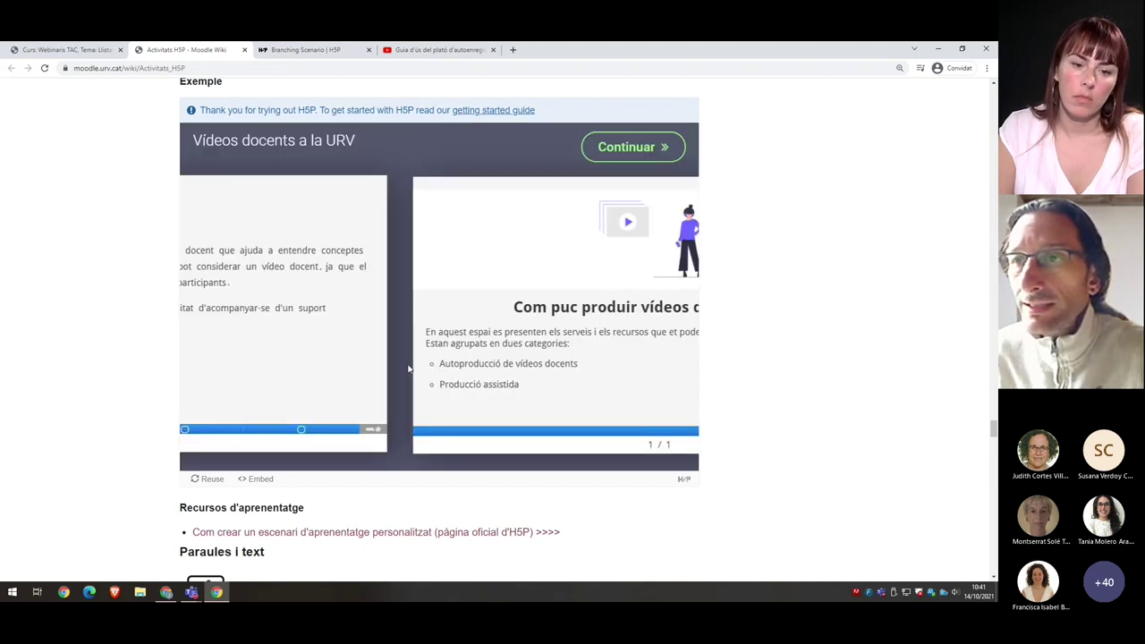
click(633, 148)
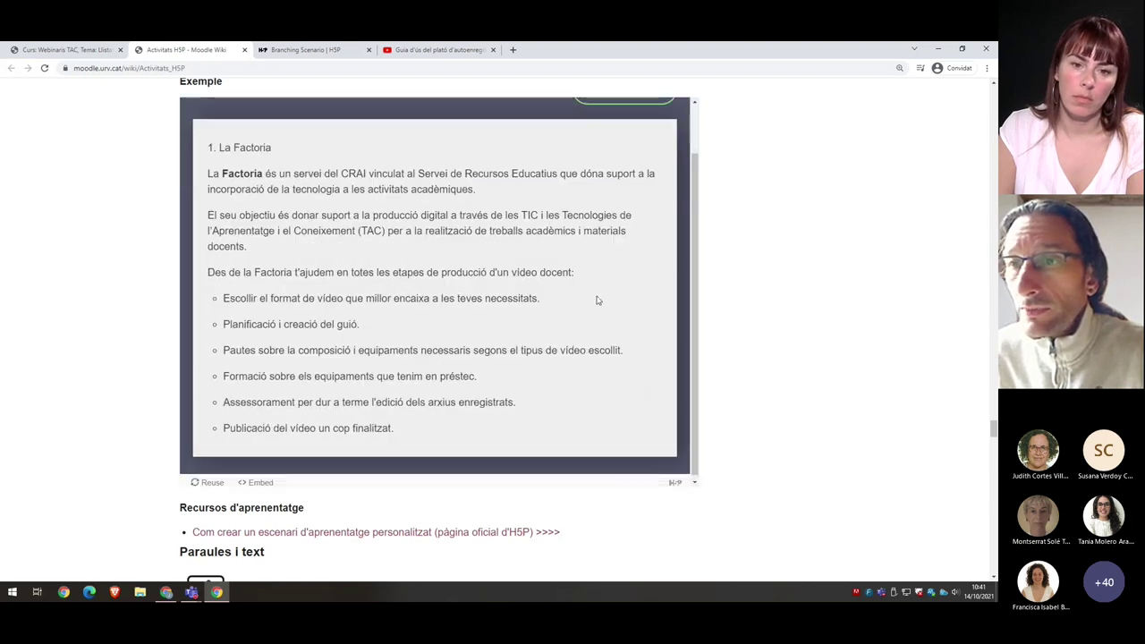
click(639, 143)
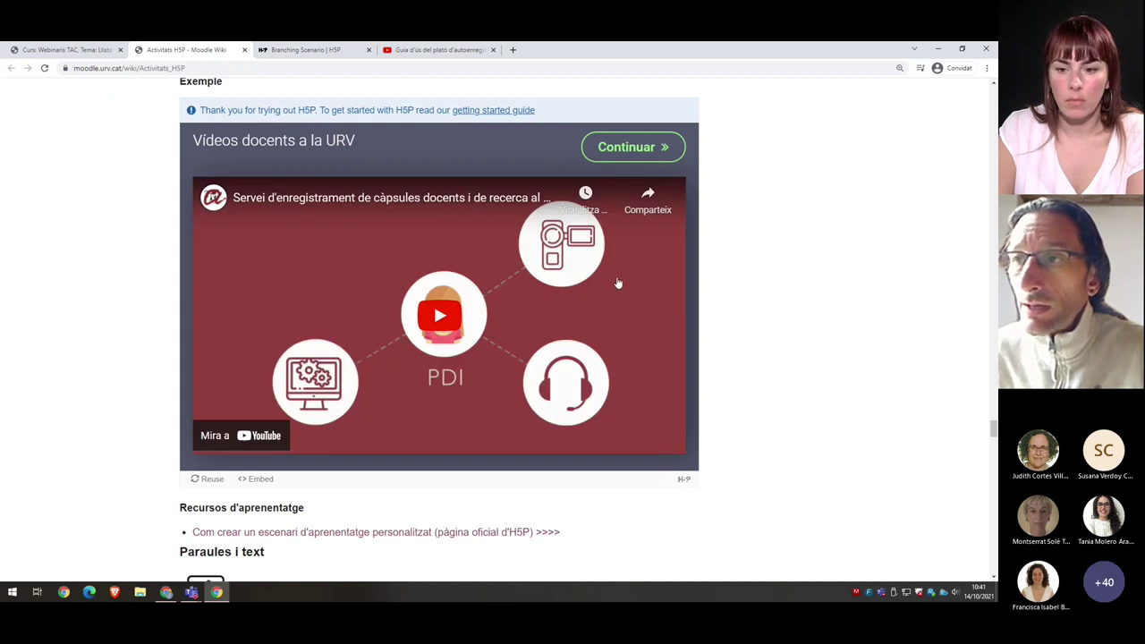
click(619, 149)
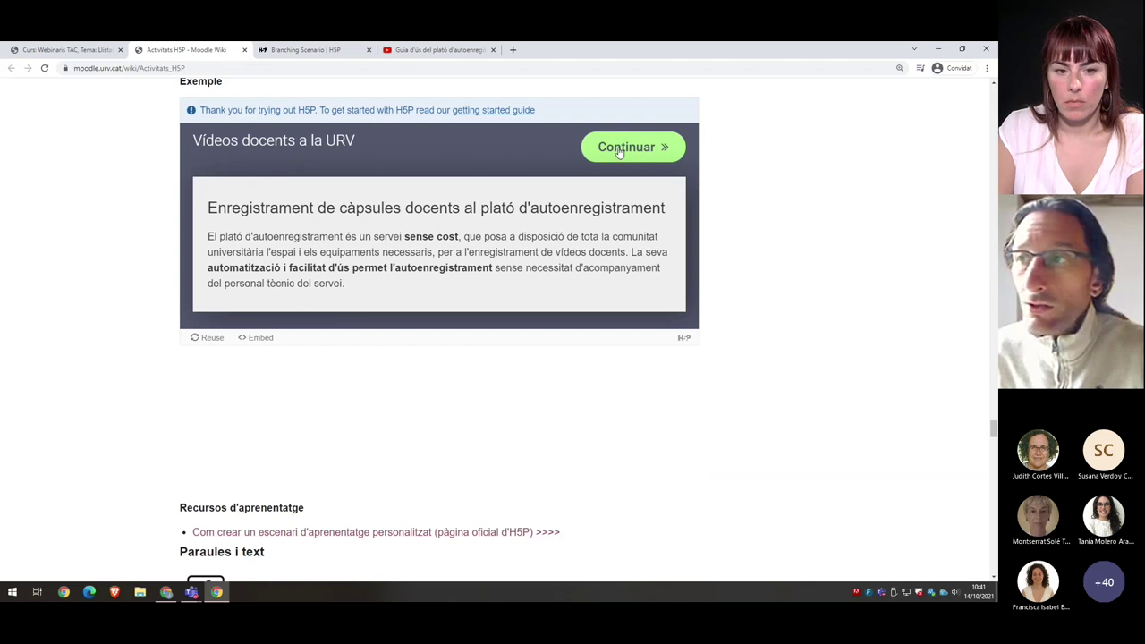
click(619, 150)
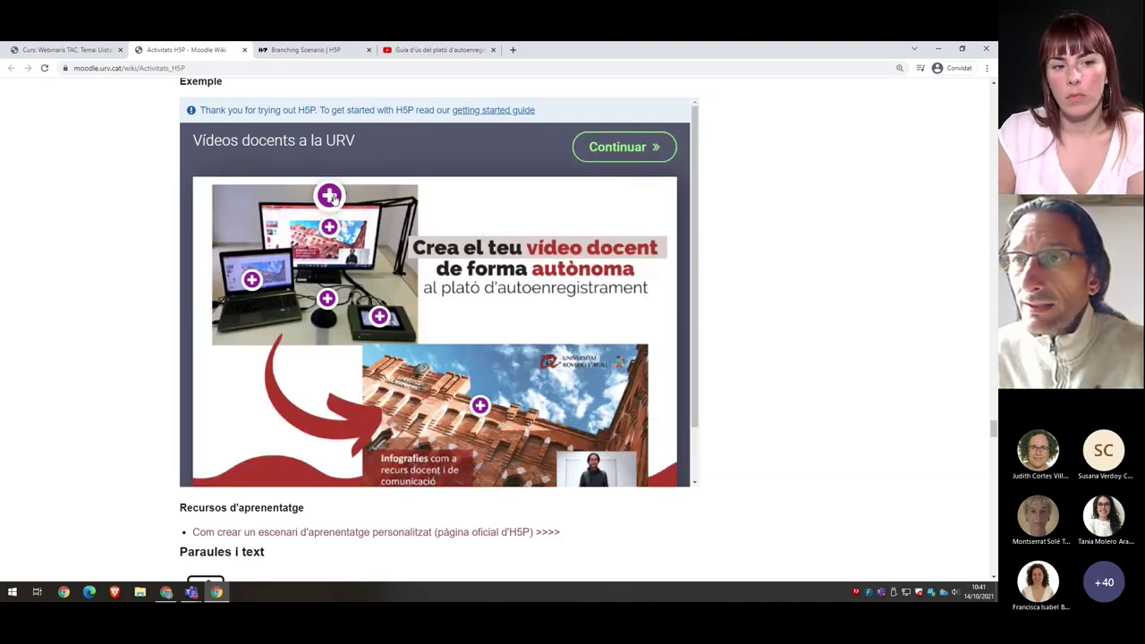
Read the Càmera hotspot's information in the self-recording studio image and close it
click(330, 196)
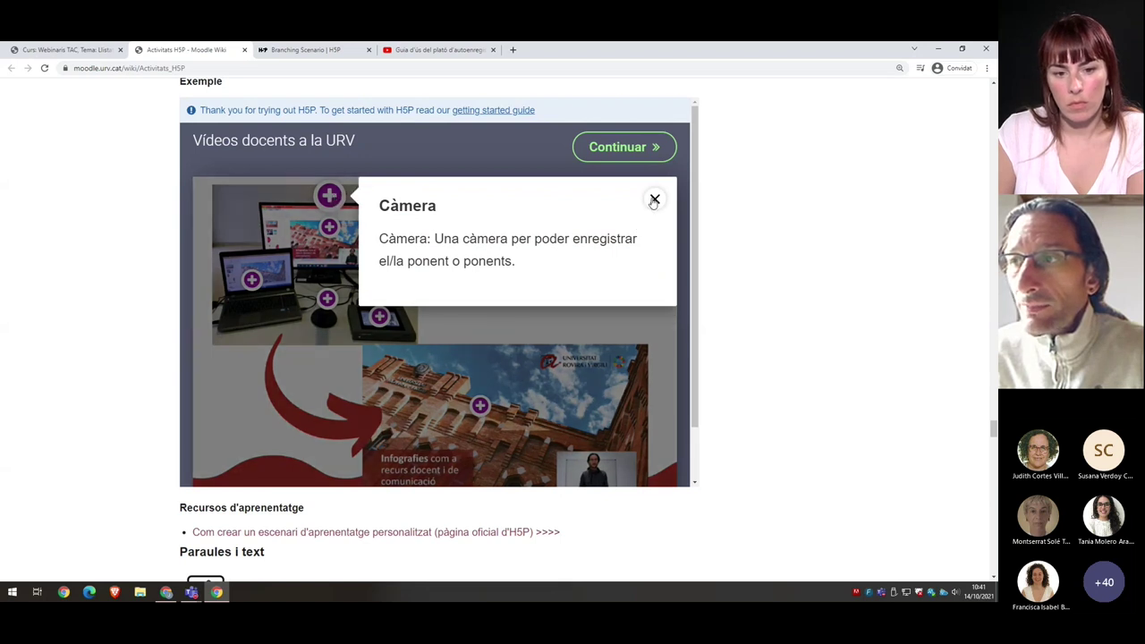
click(655, 199)
mouse_move(692, 231)
mouse_down()
mouse_move(695, 289)
mouse_move(695, 228)
mouse_up()
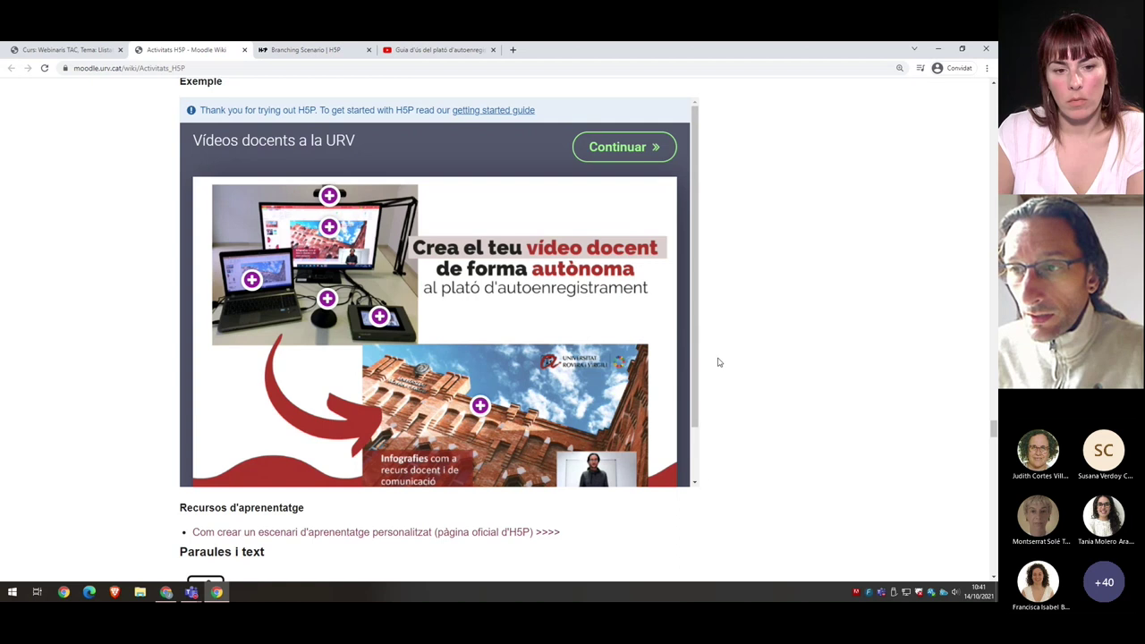
scroll(713, 477, down, 1)
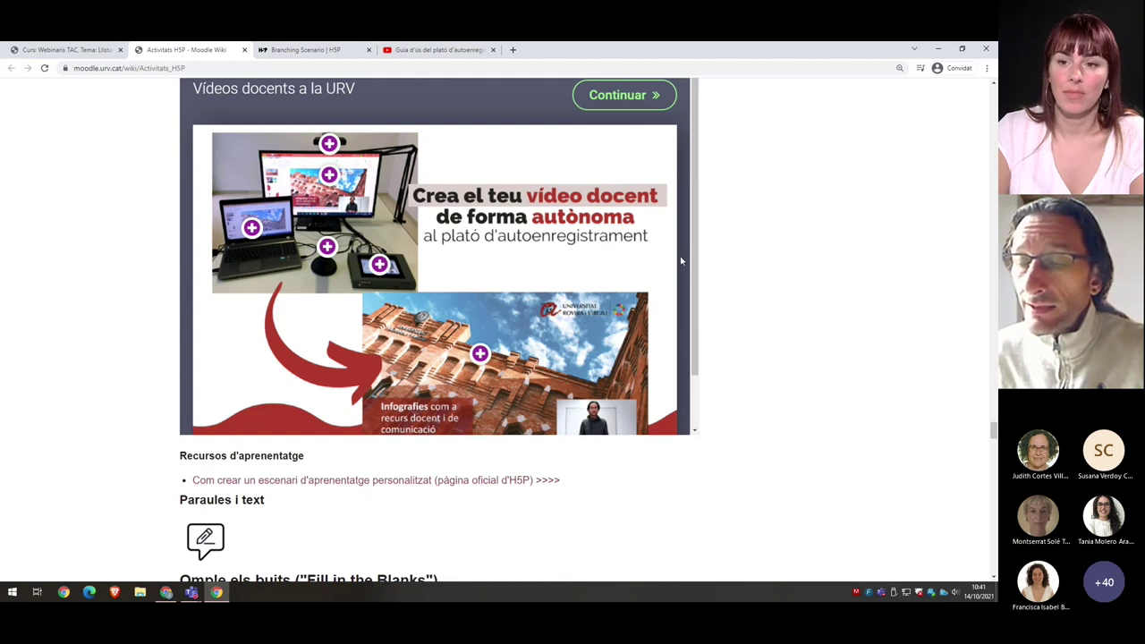
scroll(840, 296, down, 2)
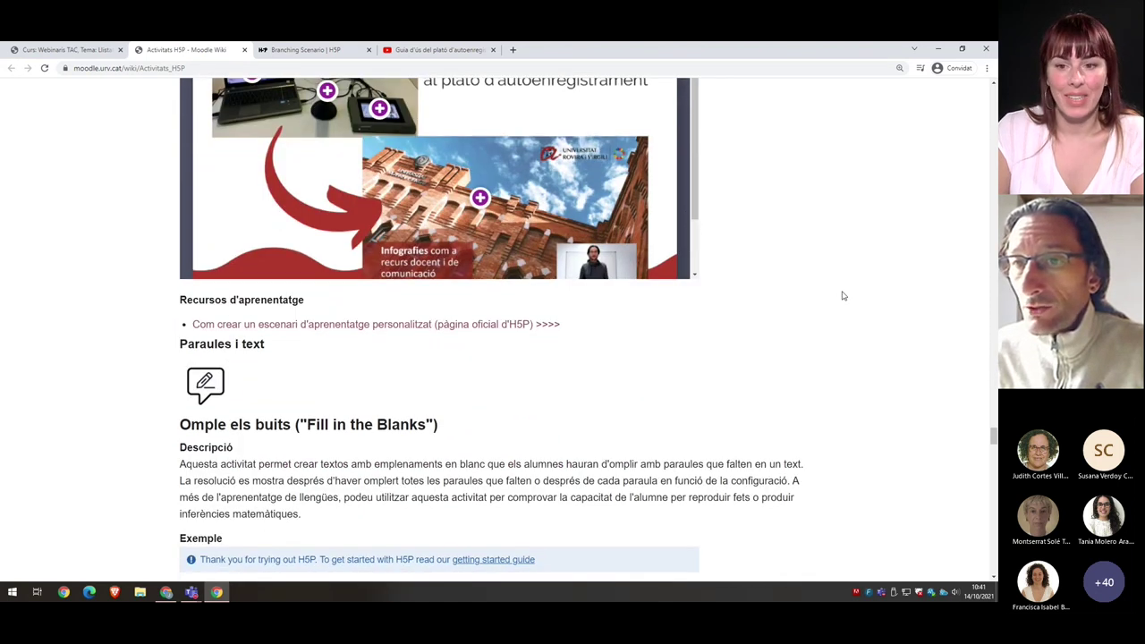
scroll(841, 296, down, 1)
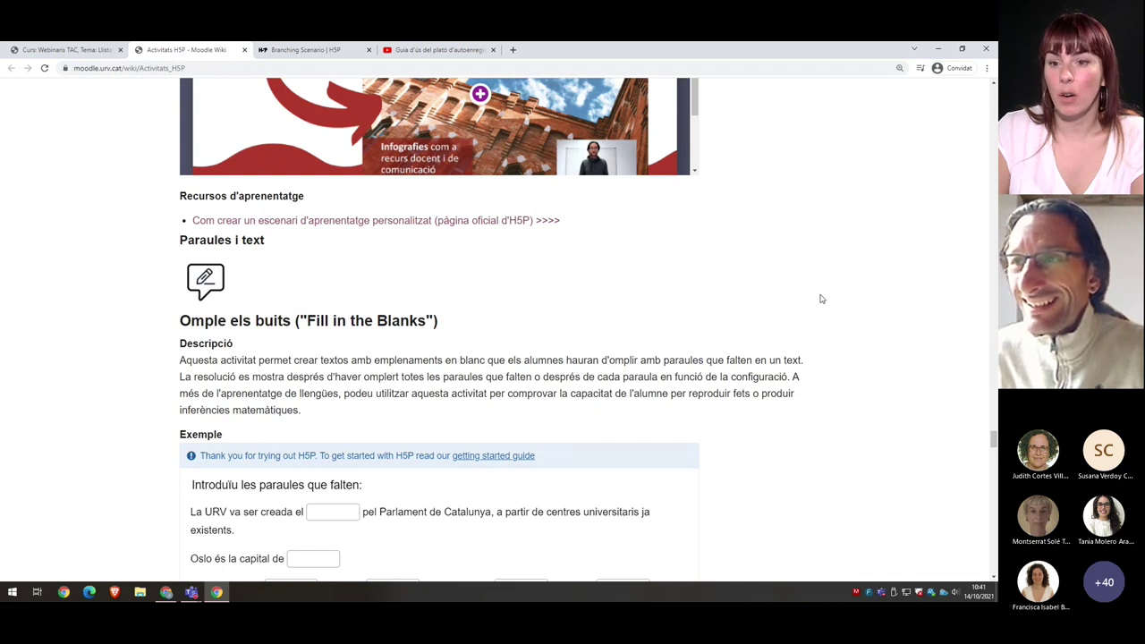
scroll(819, 298, up, 4)
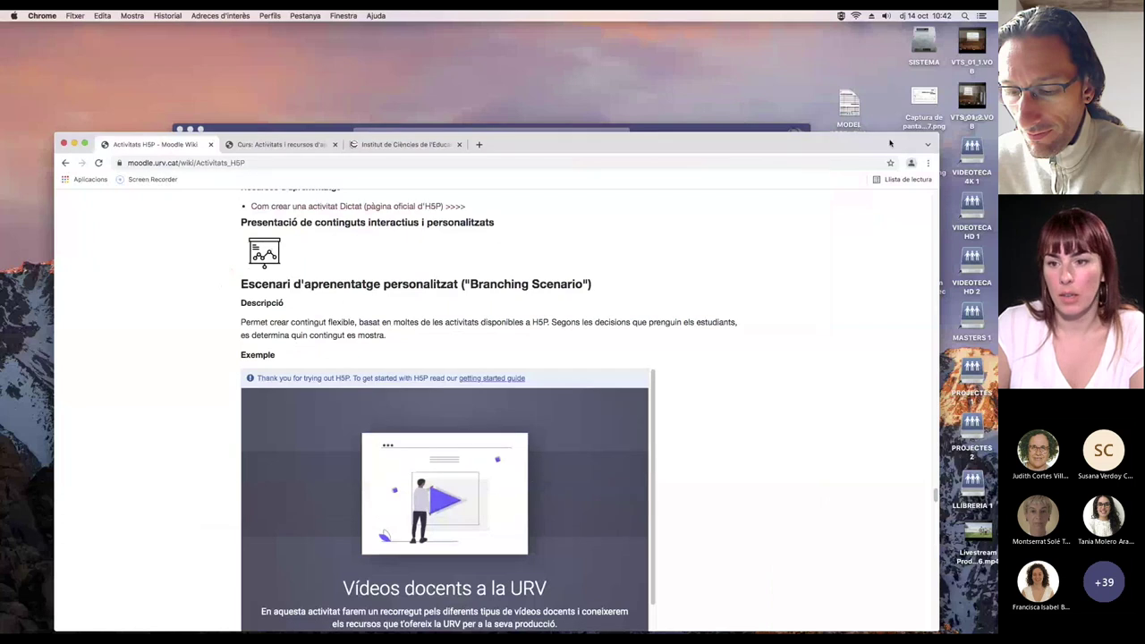
Enlarge the wiki's browser window to fill the screen and go to the Fill in the Blanks example
click(85, 144)
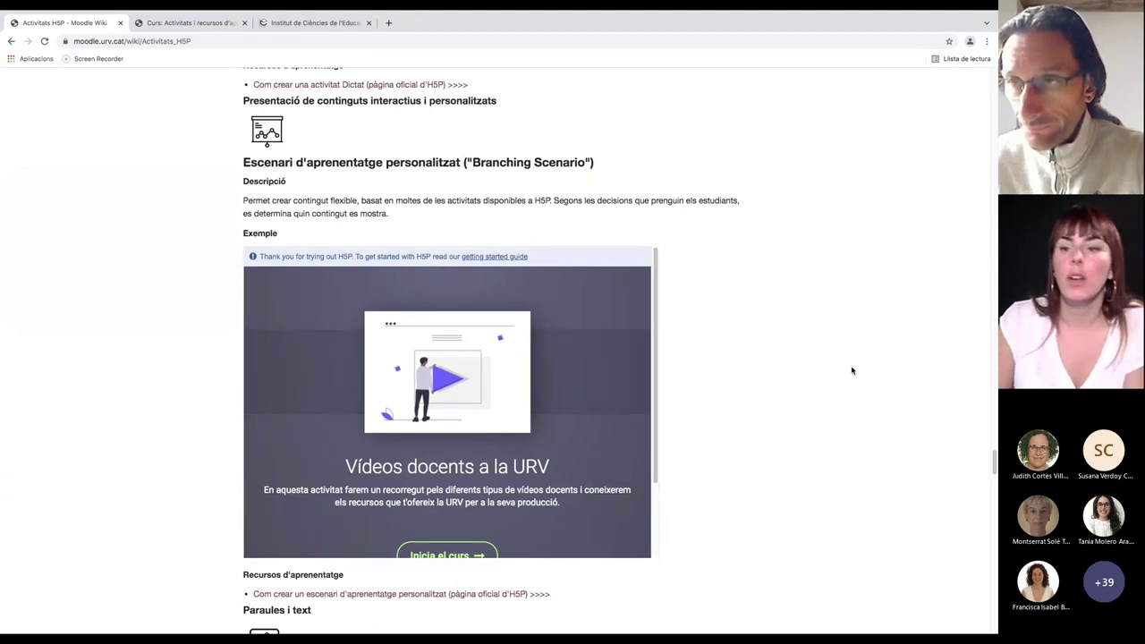
scroll(805, 416, down, 1)
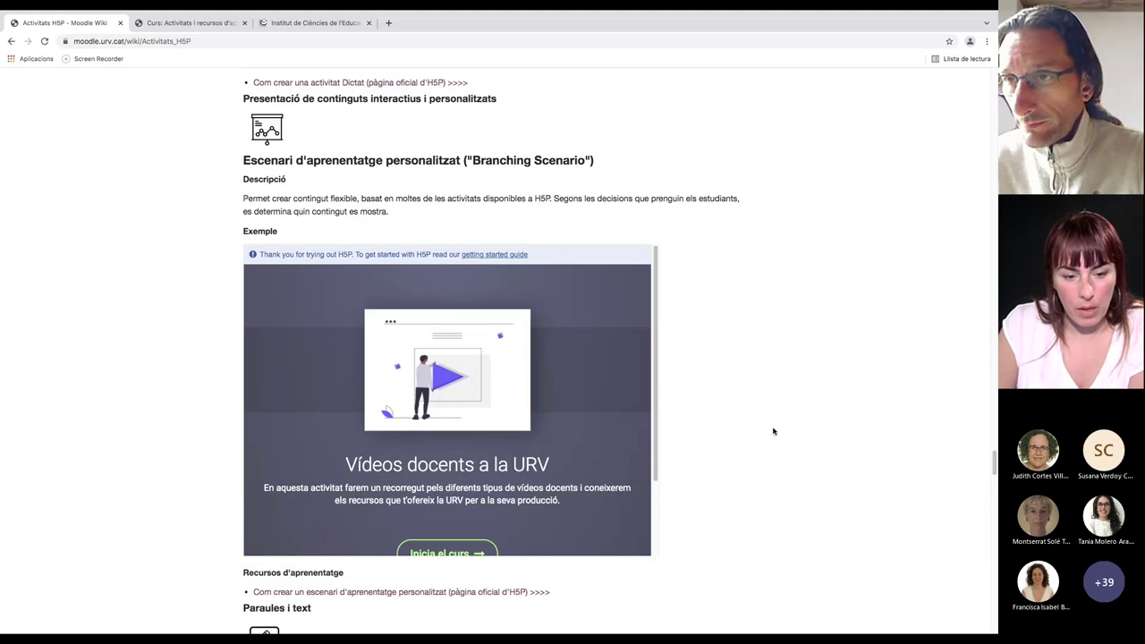
scroll(773, 431, down, 5)
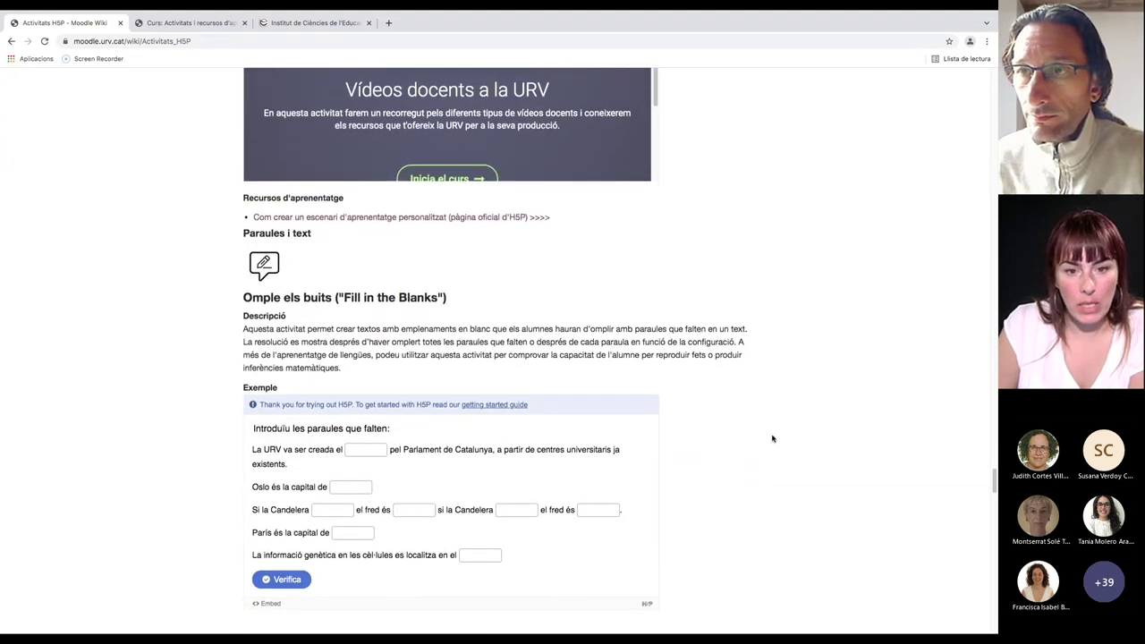
scroll(773, 438, down, 2)
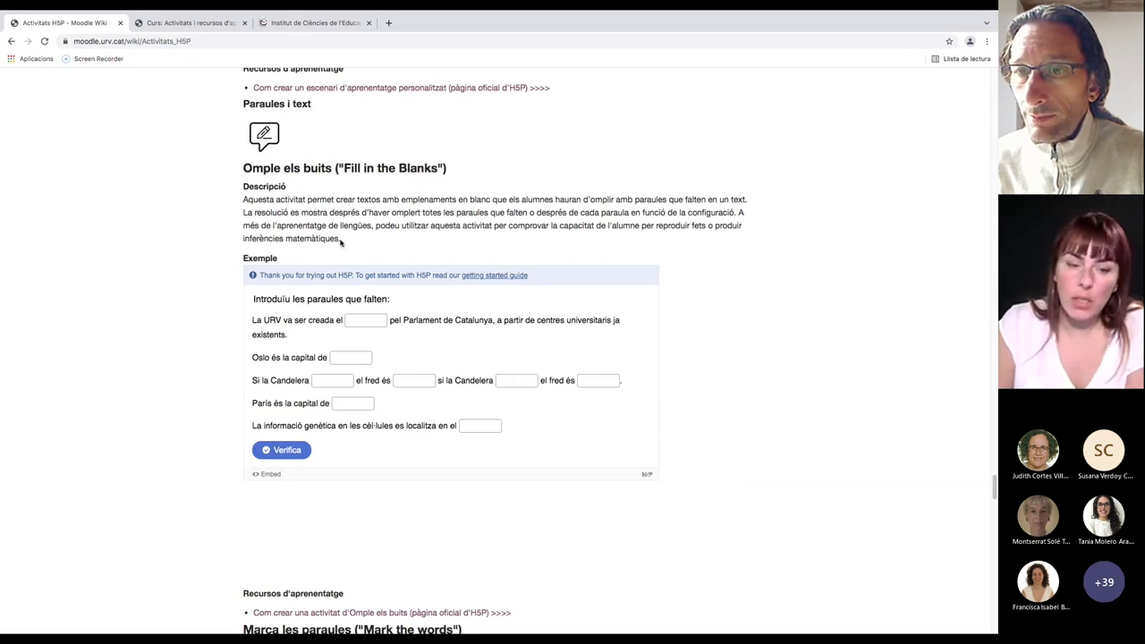
scroll(361, 320, down, 1)
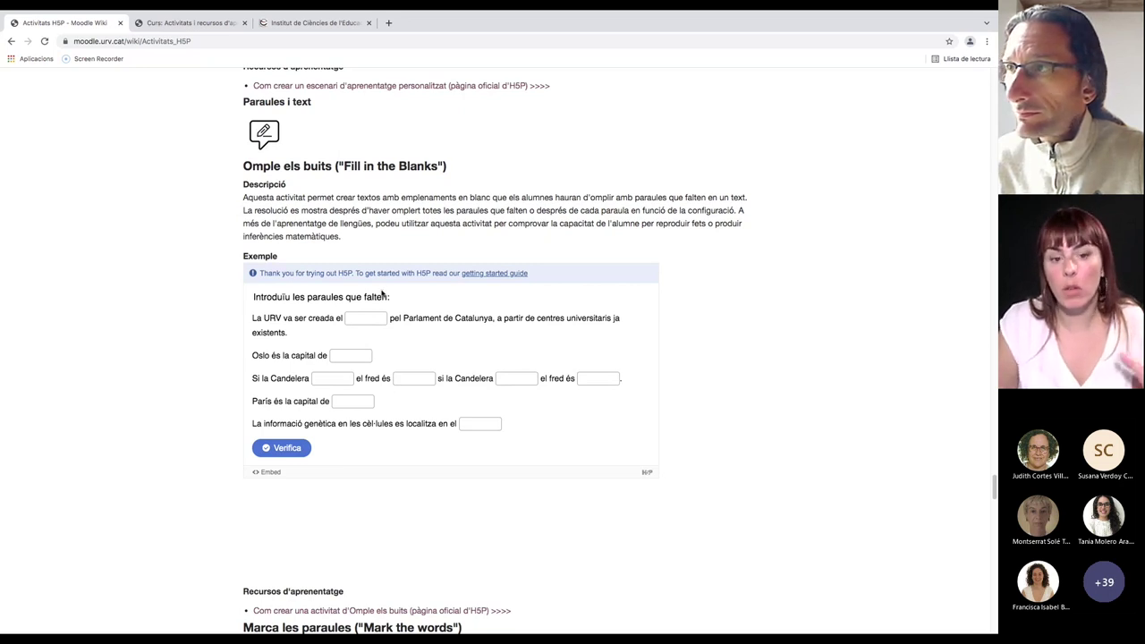
Fill the URV creation blank with 1990, the Oslo blank with Noruega and the first Candelera blank with plora
click(365, 320)
text(1990)
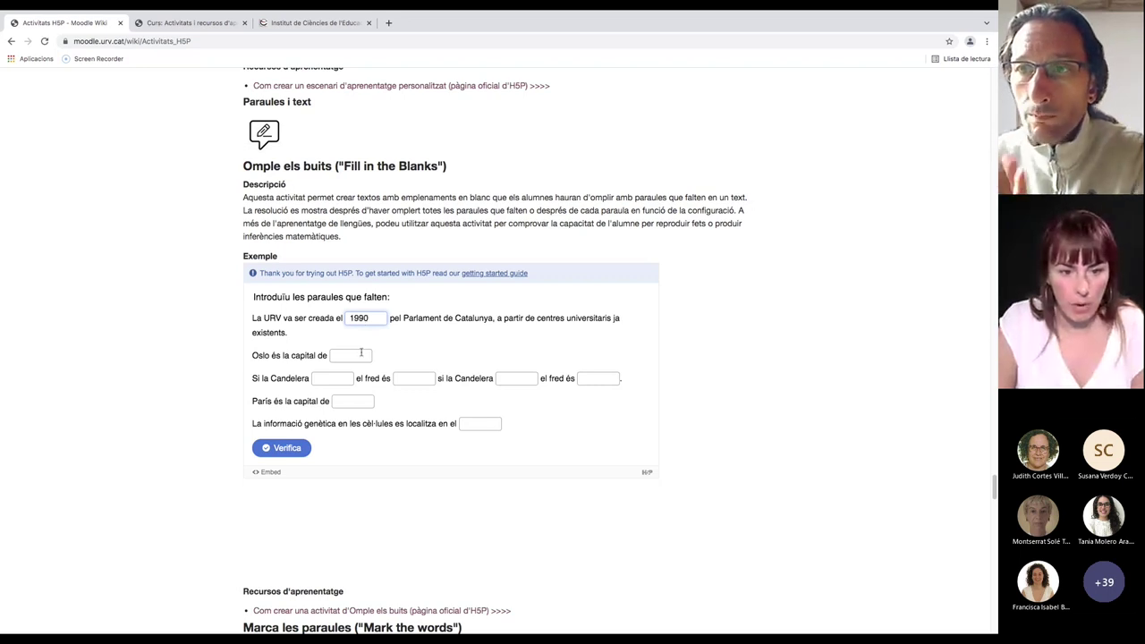
click(361, 353)
text(No)
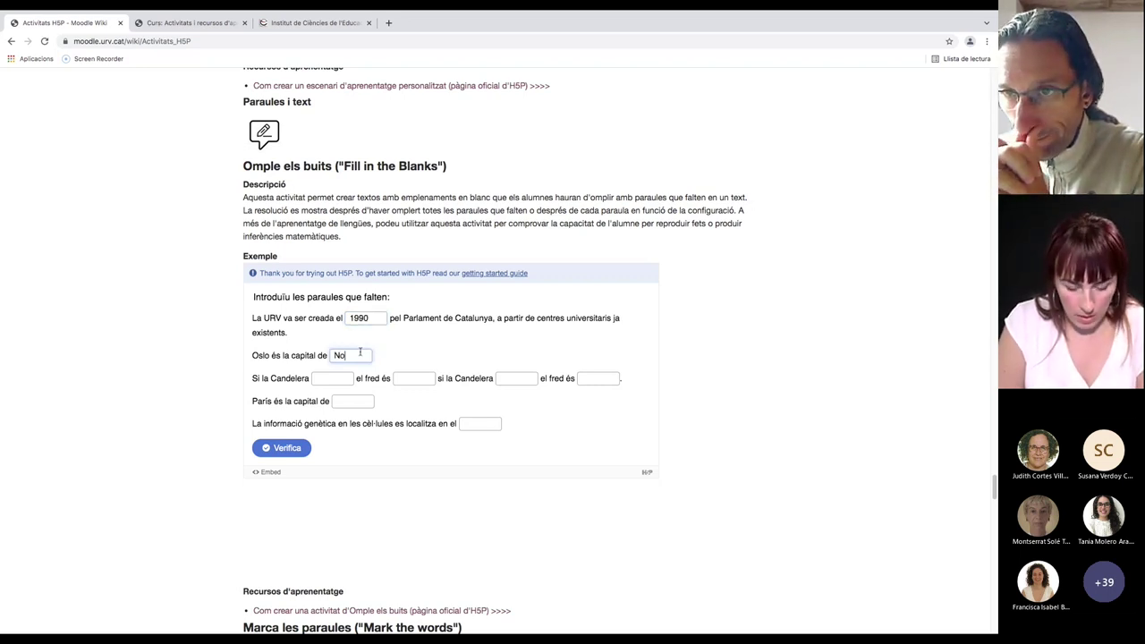
text(ruega)
click(327, 380)
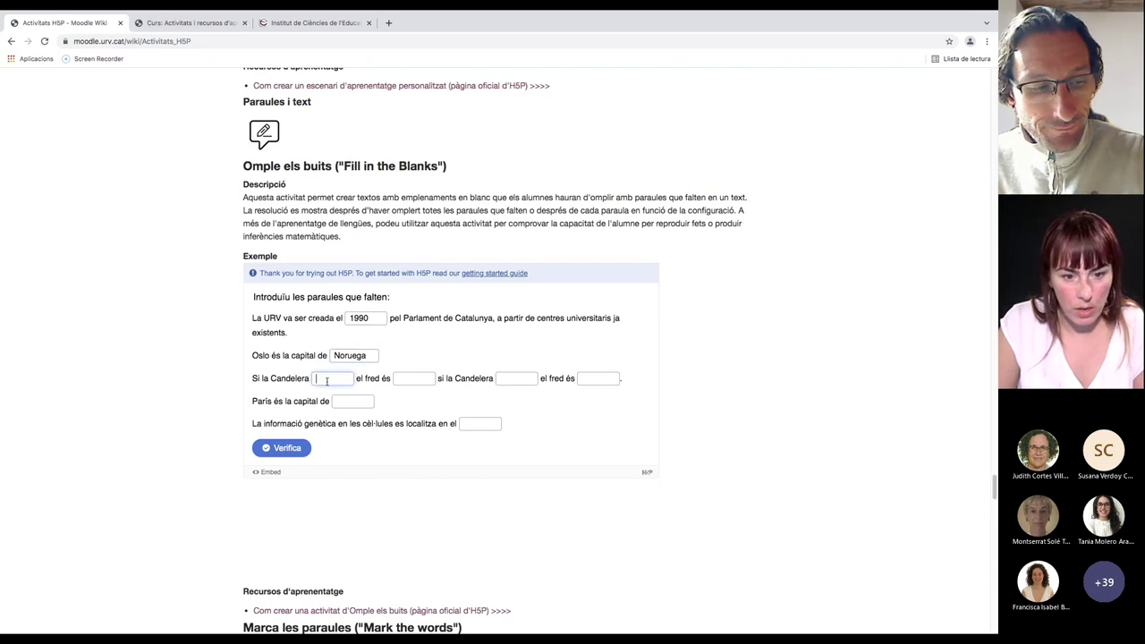
text(plora)
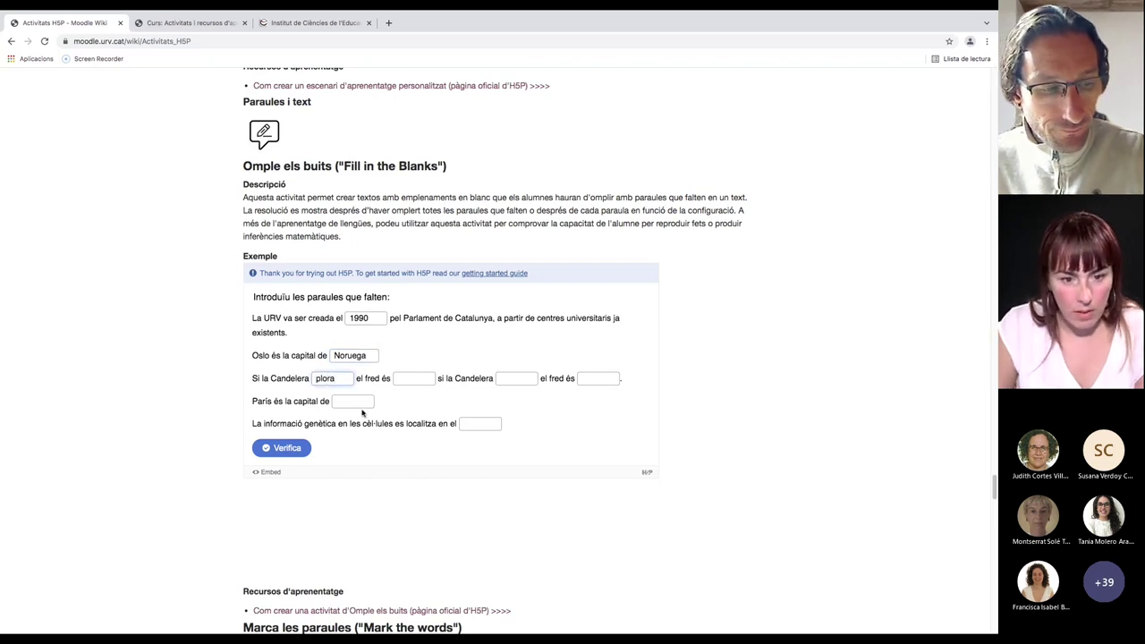
Fill the París blank with frança, verify the answers and request the solution
click(362, 402)
text(P)
key(BackSpace)
text(frança)
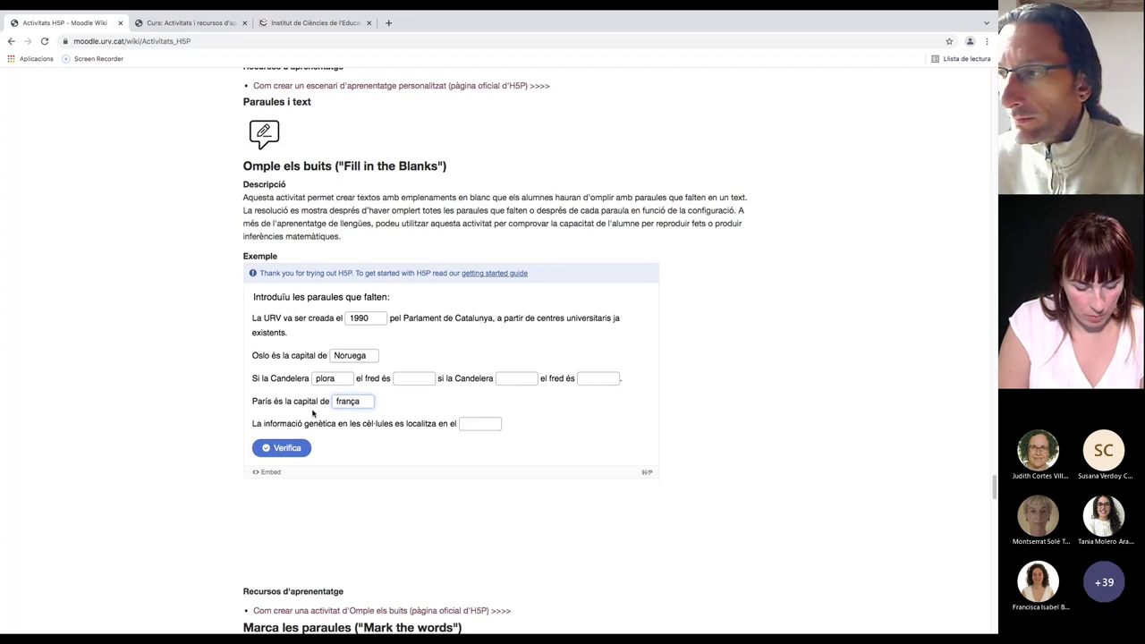
click(285, 447)
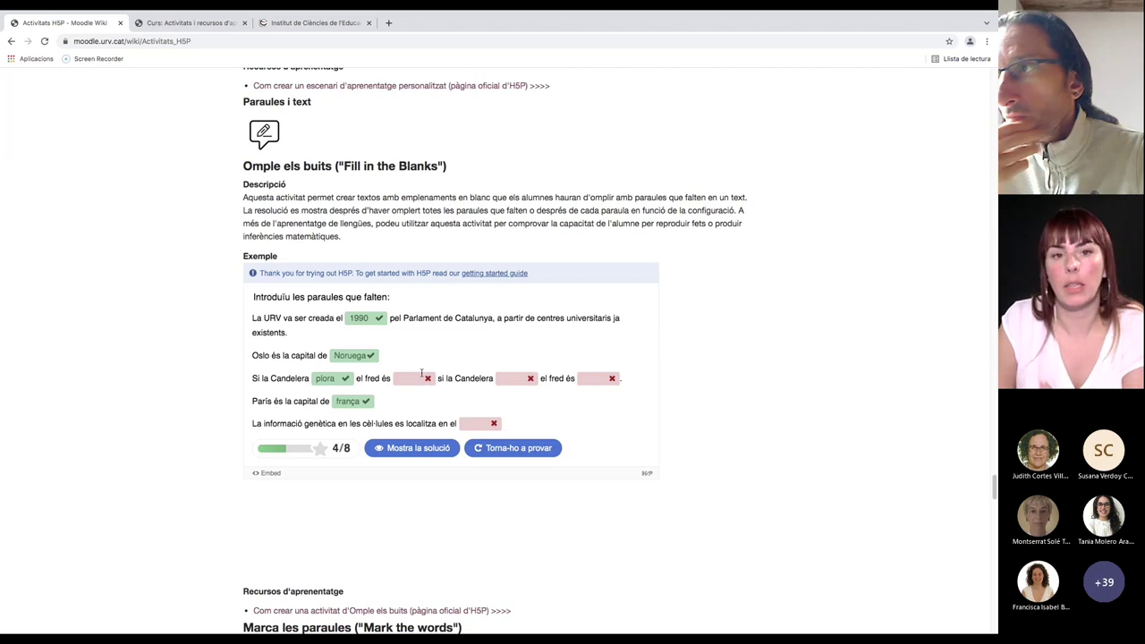
click(412, 449)
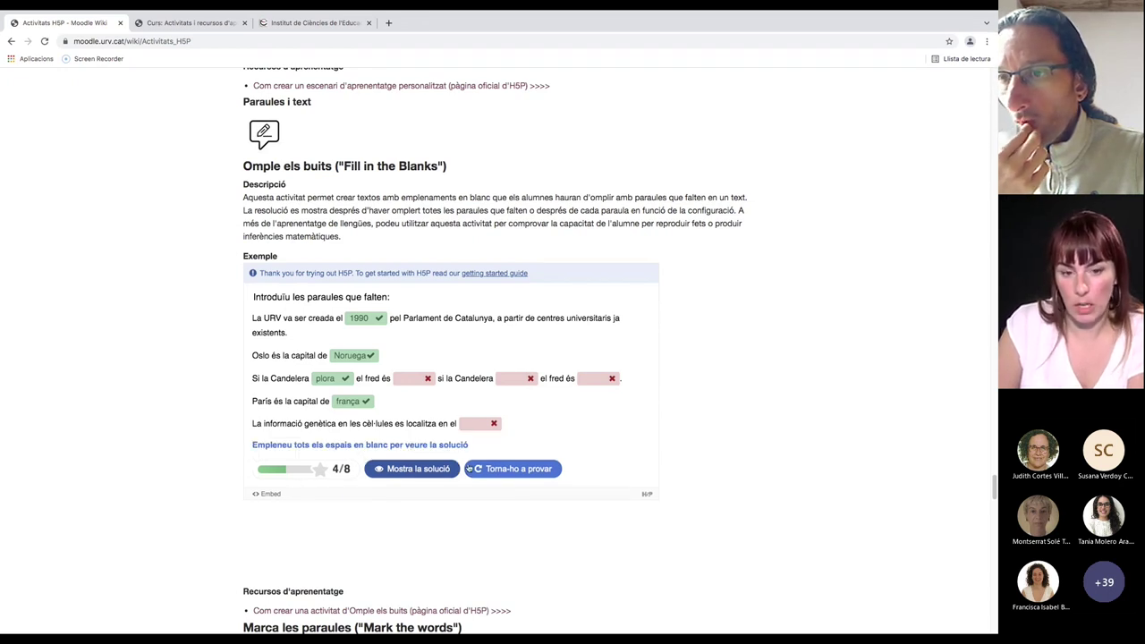
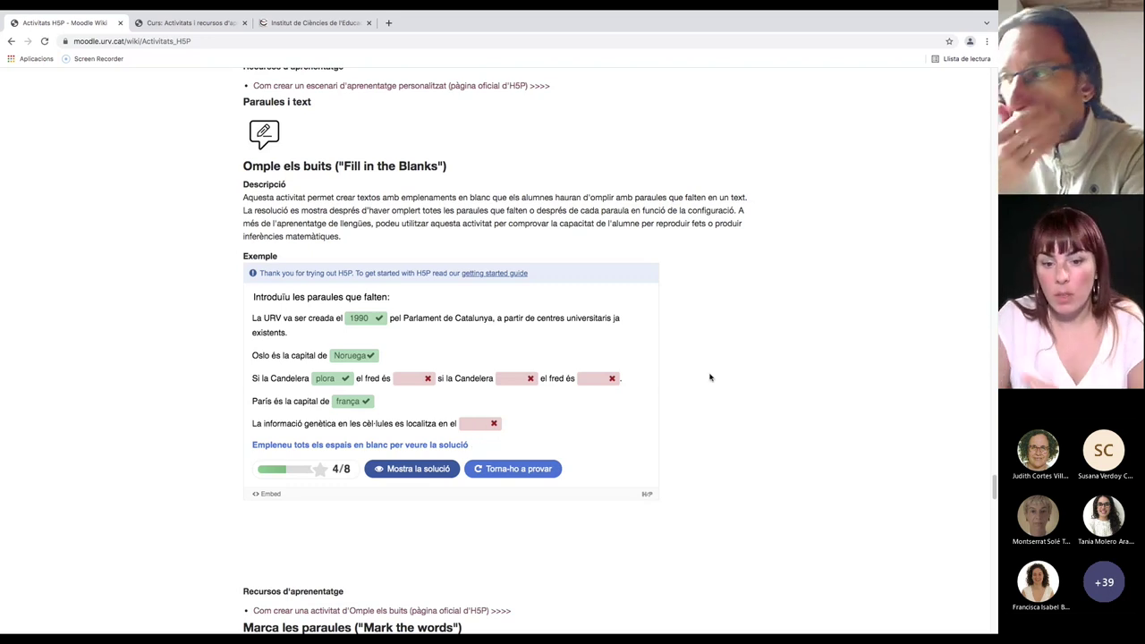
Examine the Mark the Words section's description, example sentences and learning resources below the Fill in the Blanks activity
scroll(700, 418, down, 1)
scroll(698, 420, down, 3)
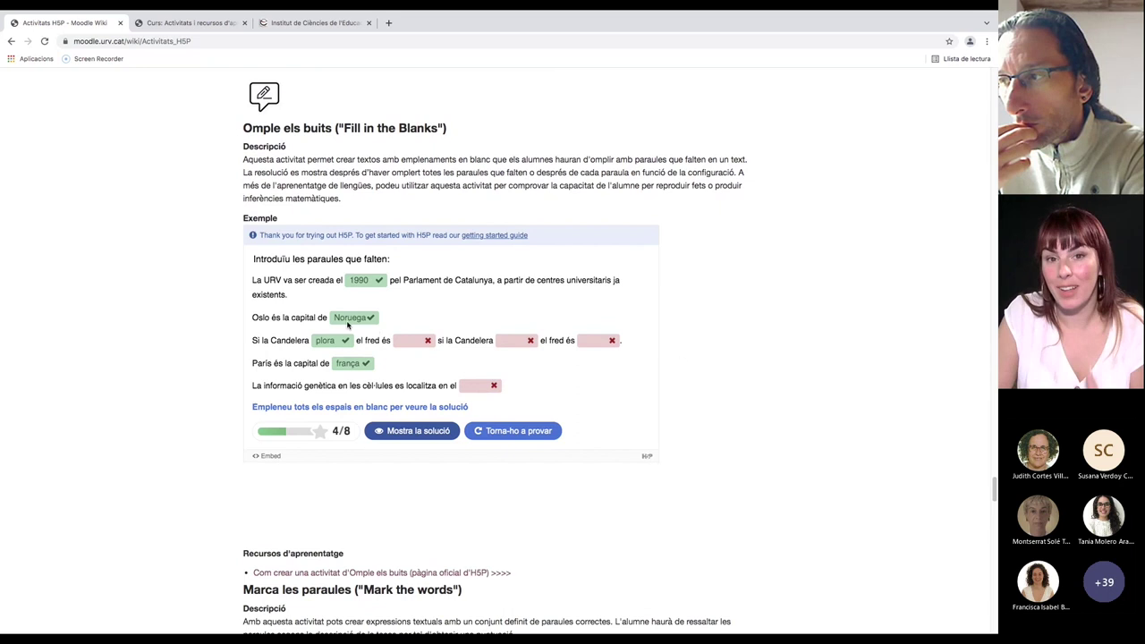
scroll(626, 417, down, 5)
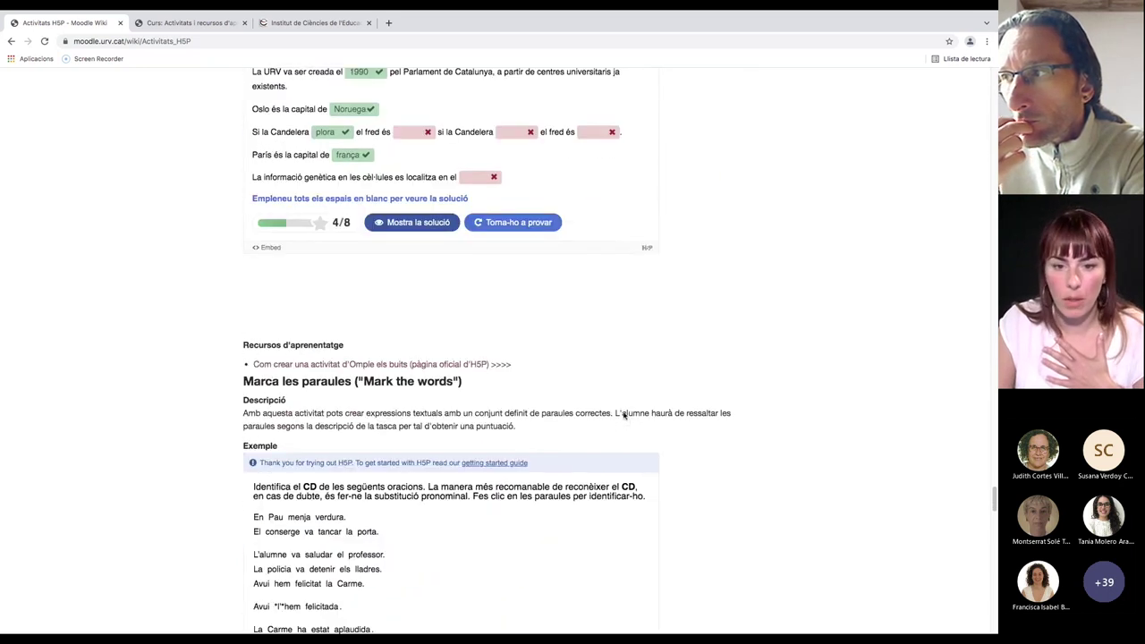
scroll(604, 380, down, 1)
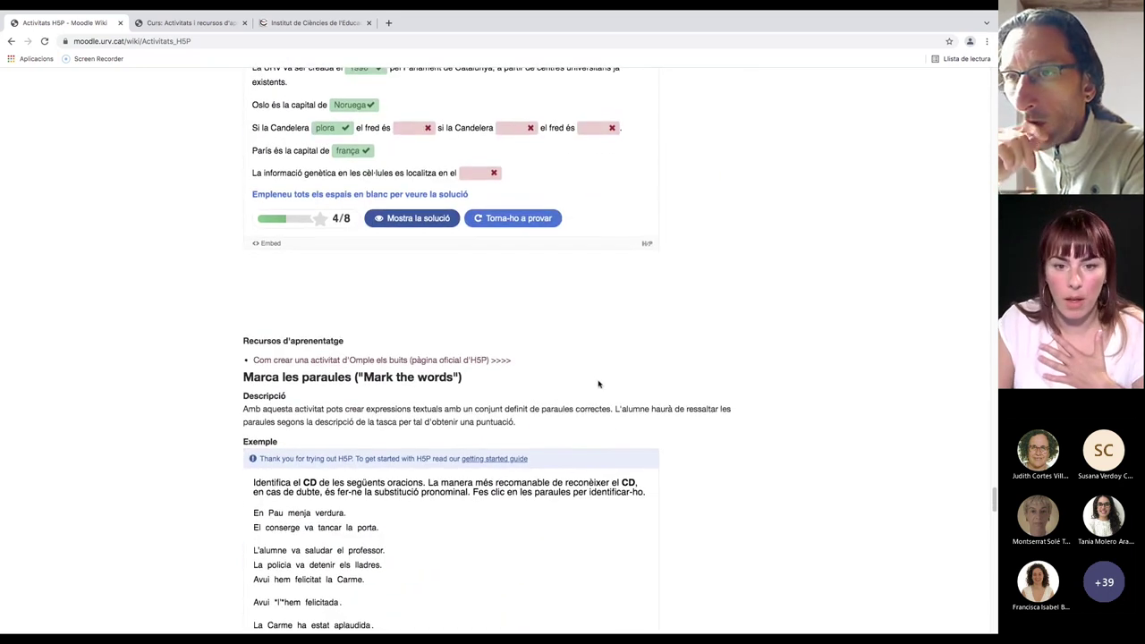
scroll(599, 385, down, 2)
scroll(643, 383, down, 2)
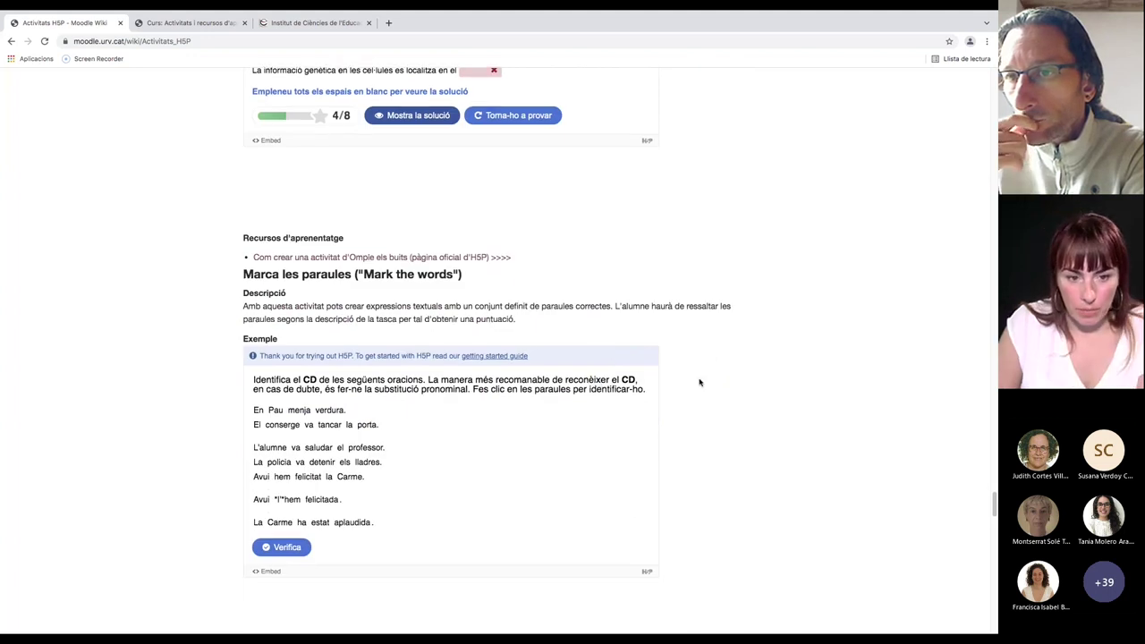
scroll(700, 382, down, 4)
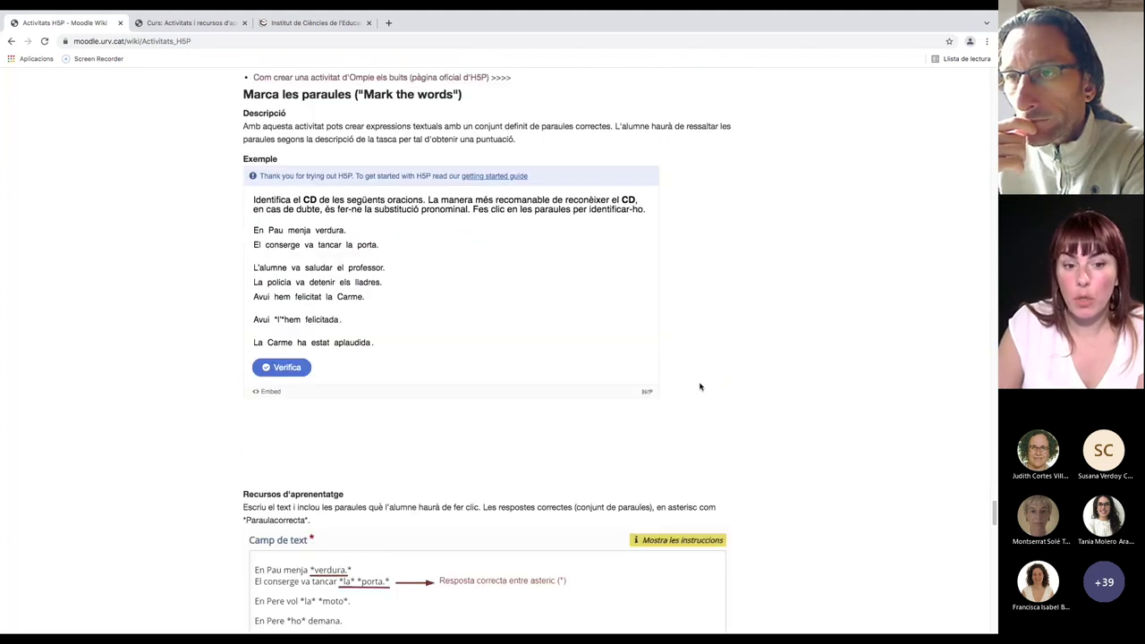
scroll(699, 386, up, 8)
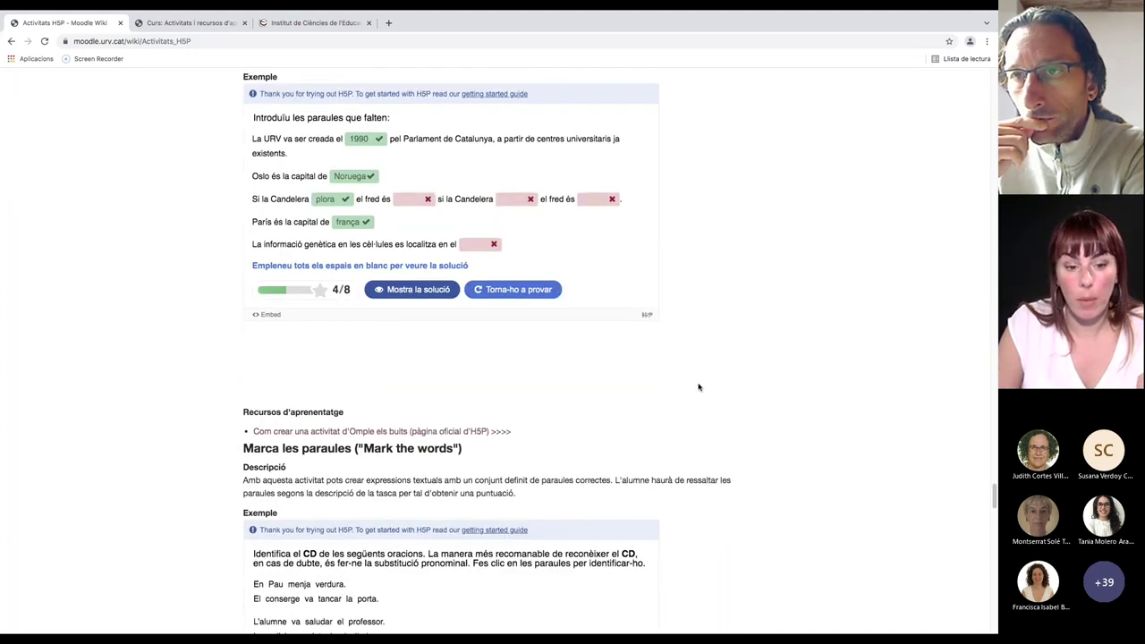
scroll(700, 387, down, 9)
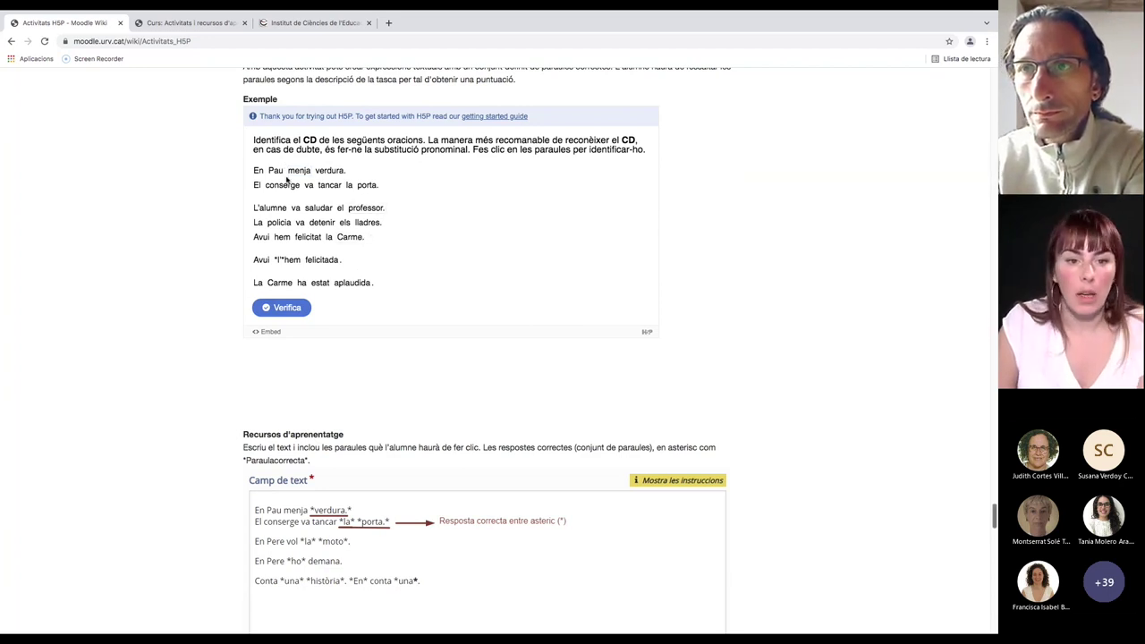
Mark verdura, la, porta, L'alumne, va and detenir in the first four sentences of Mark the Words and verify the answers
click(324, 171)
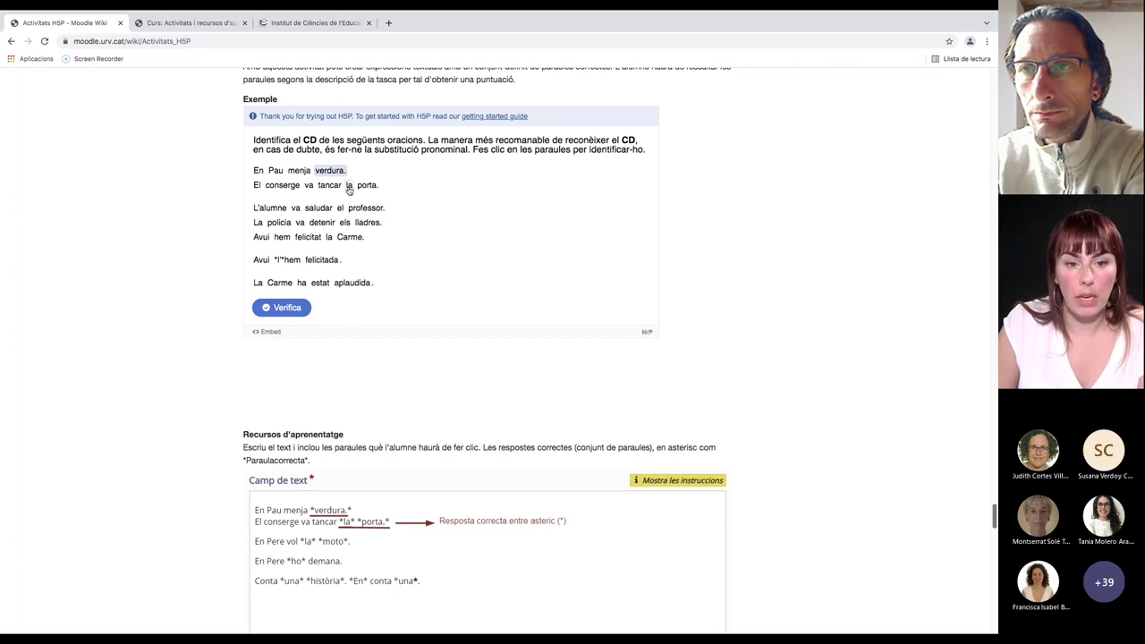
click(349, 185)
click(366, 185)
click(270, 207)
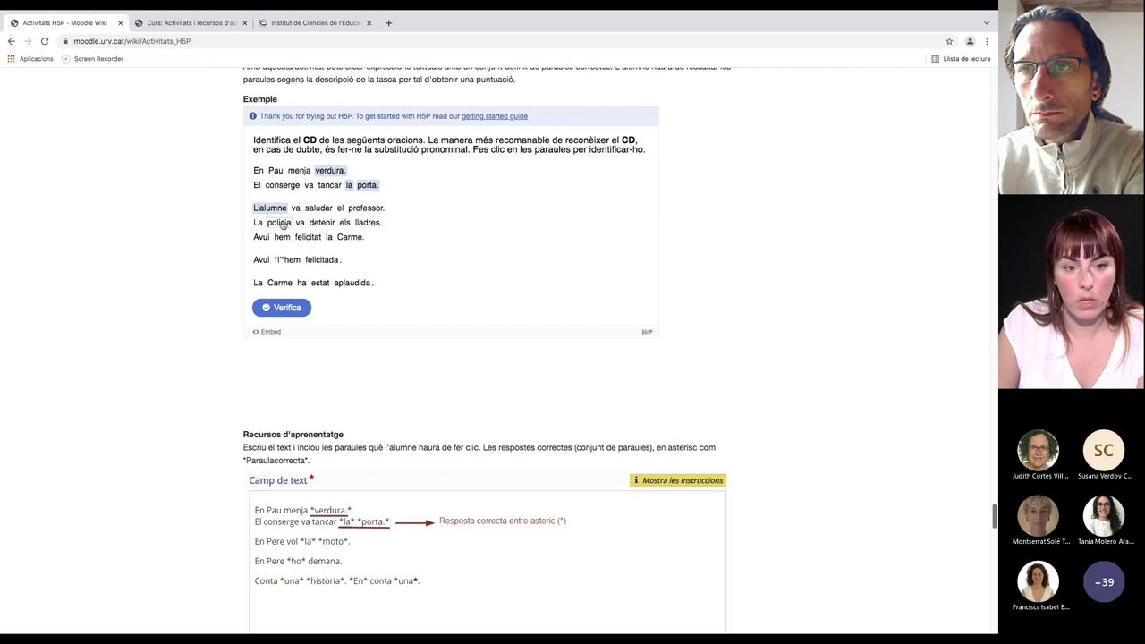
click(301, 222)
click(321, 223)
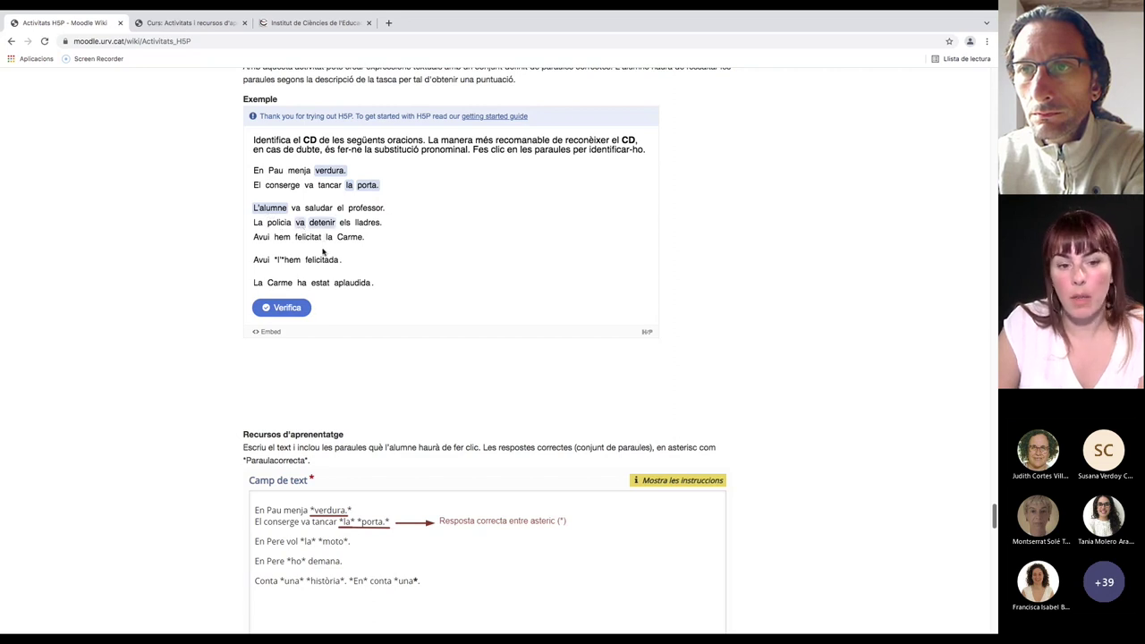
click(288, 307)
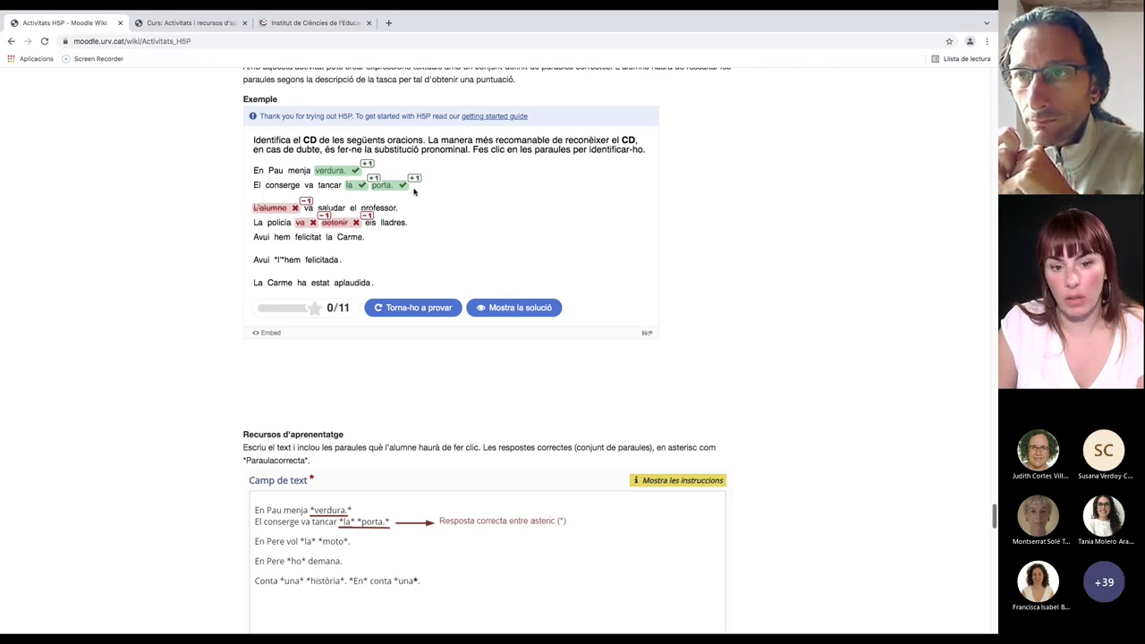
Show the solution of the "Mark the words" example and review how its correct words are marked with asterisks
click(520, 311)
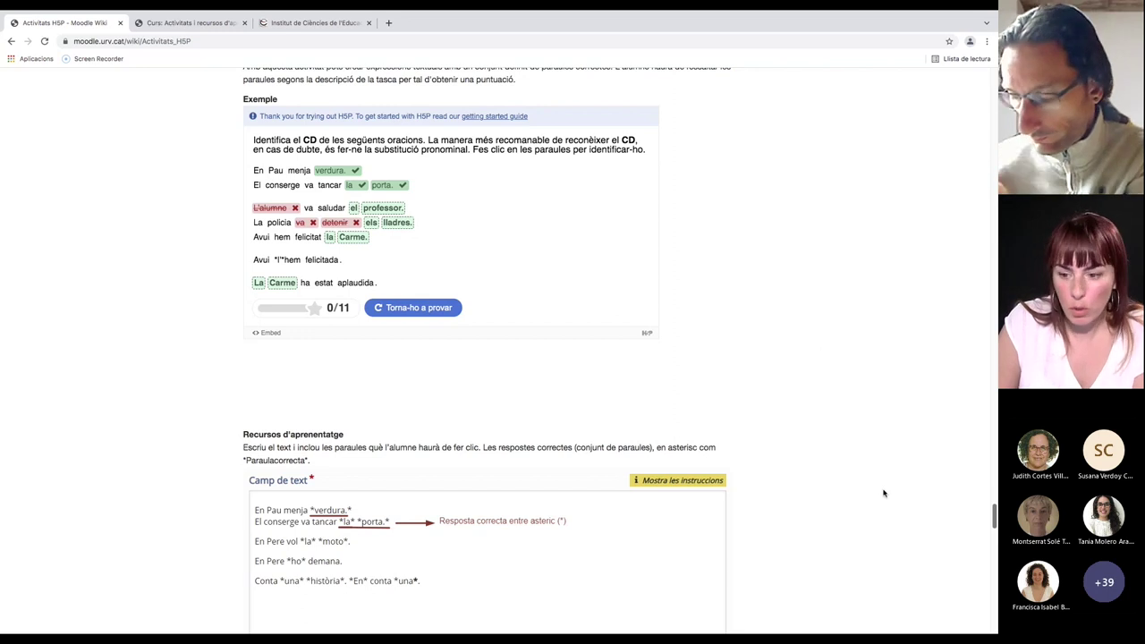
drag(993, 517, 993, 526)
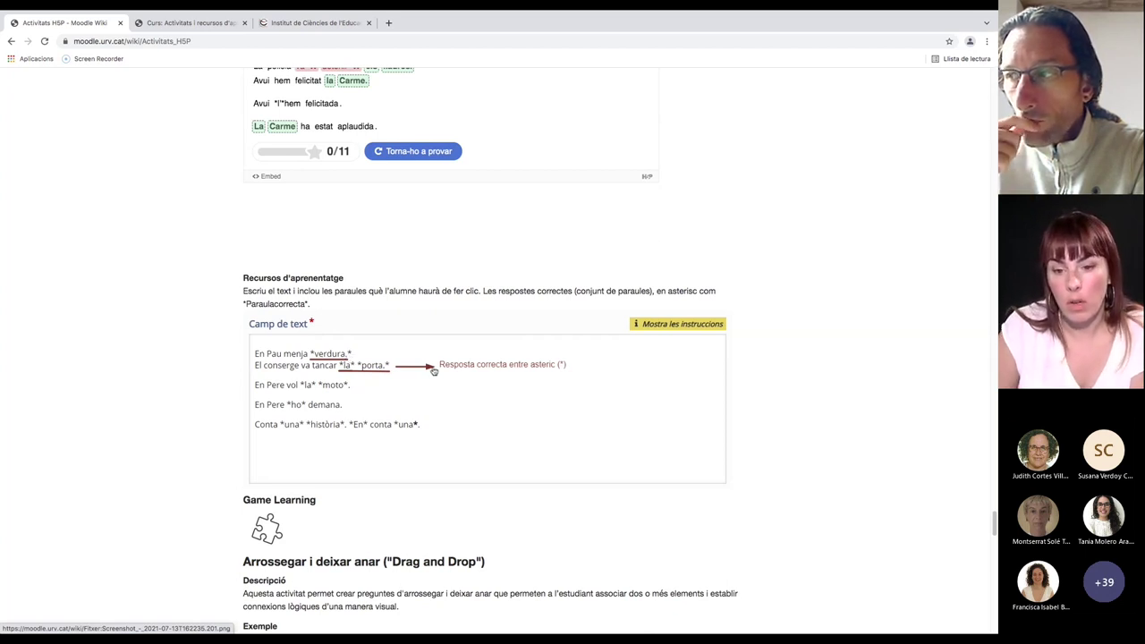
scroll(498, 414, down, 1)
scroll(520, 424, up, 5)
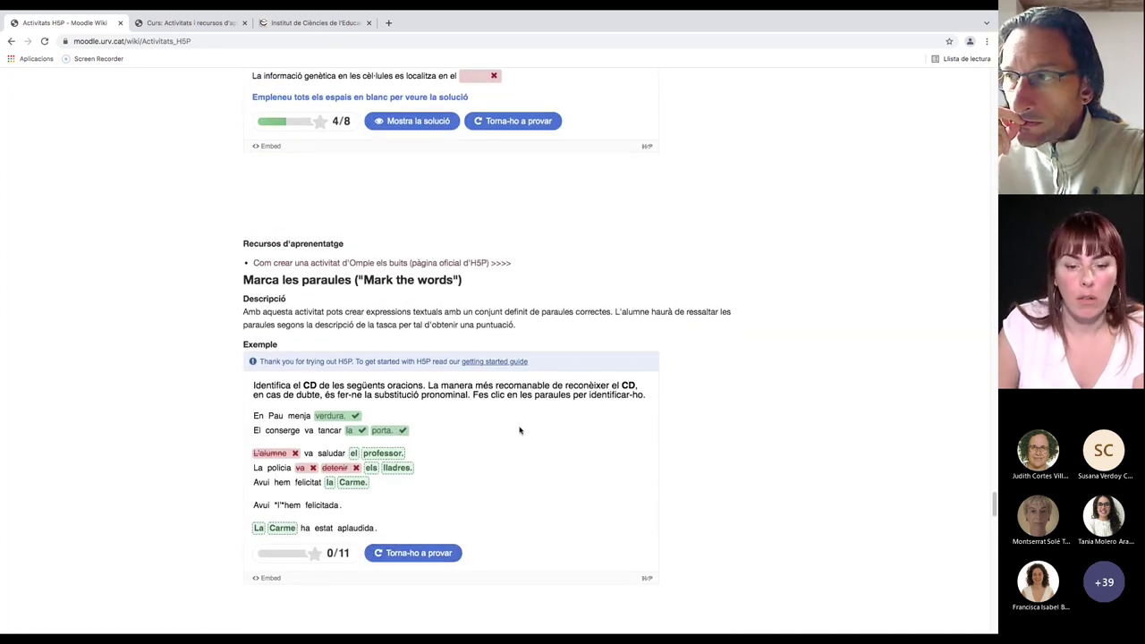
scroll(689, 447, down, 1)
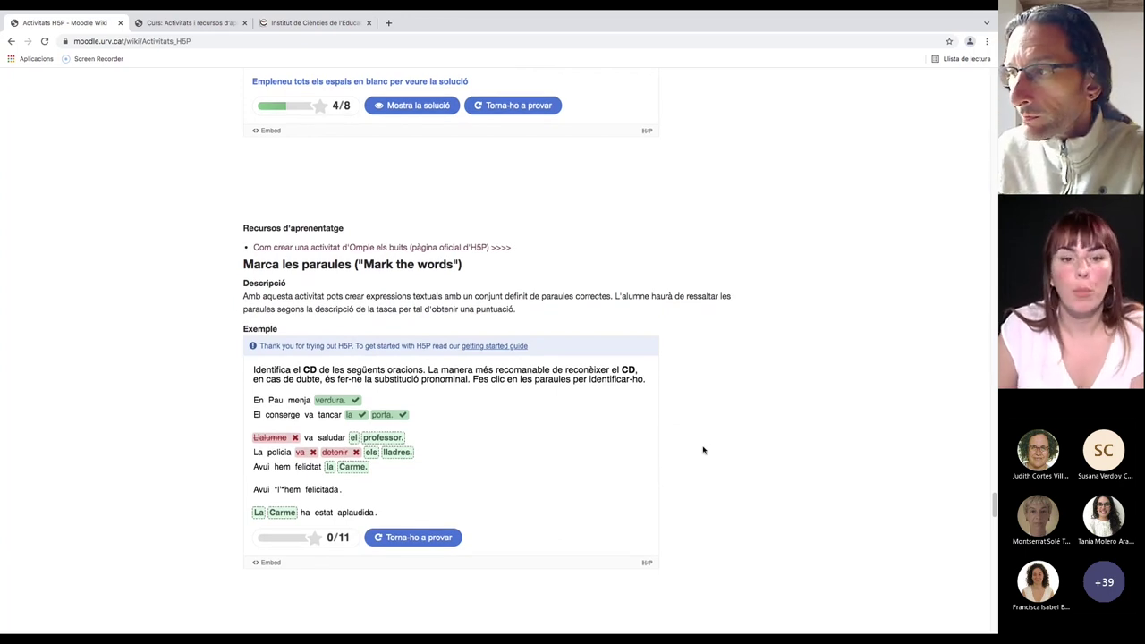
scroll(715, 435, down, 3)
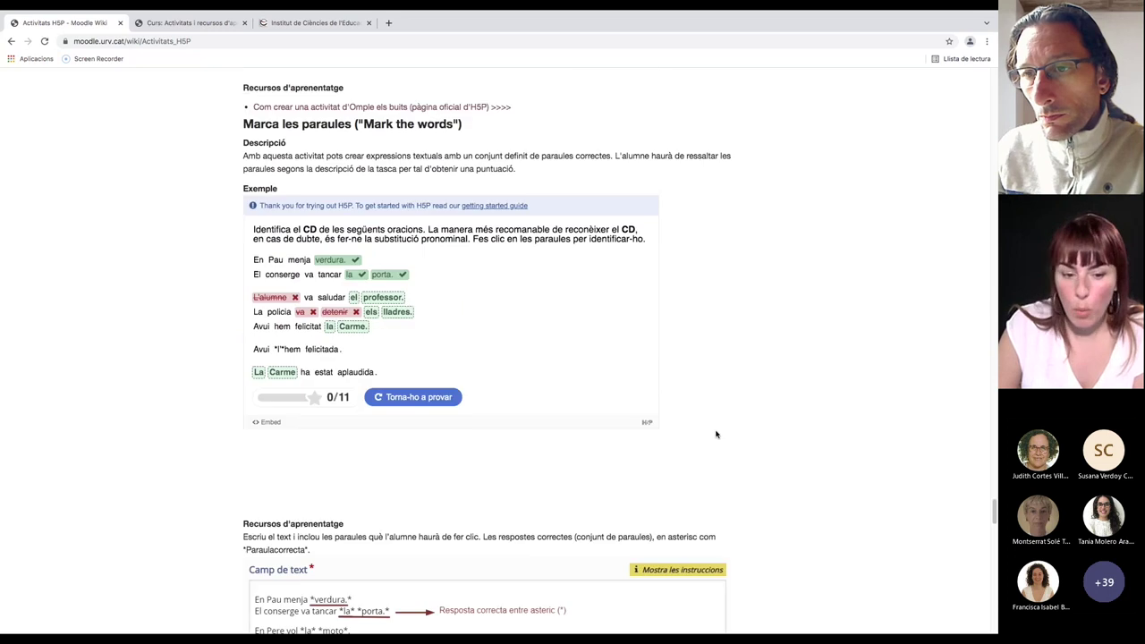
scroll(715, 435, down, 1)
scroll(716, 434, down, 1)
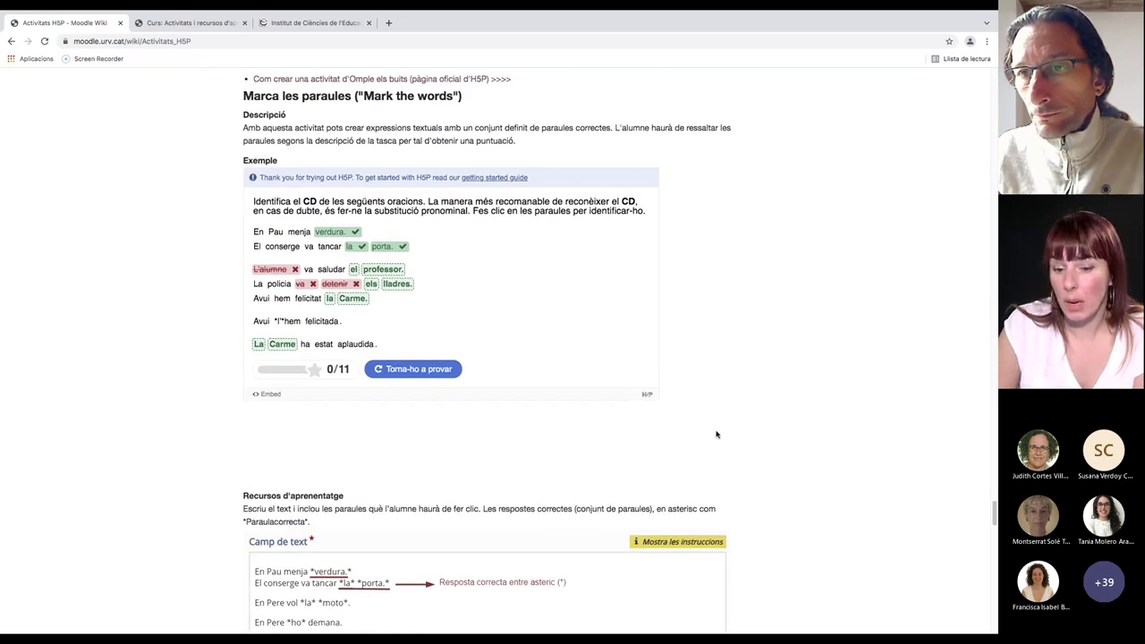
In the "Drag and Drop" example, place the Fragaria, Rubus and Vaccinium labels on the strawberry and show the score
drag(994, 517, 993, 542)
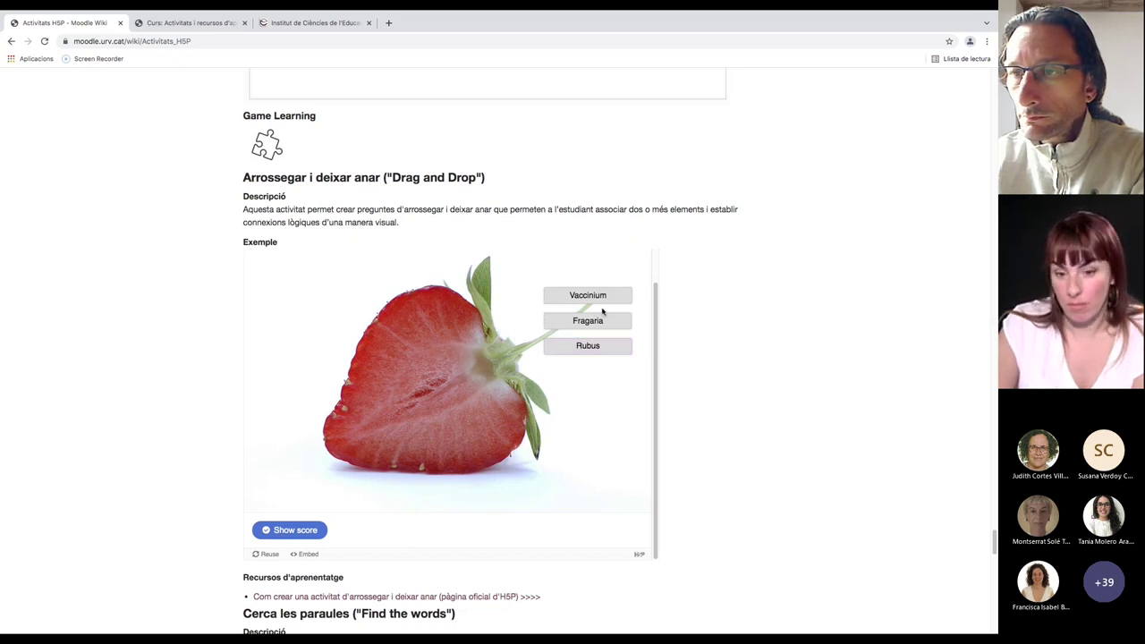
mouse_move(593, 301)
mouse_down()
mouse_move(496, 317)
mouse_move(572, 322)
mouse_move(595, 303)
mouse_up()
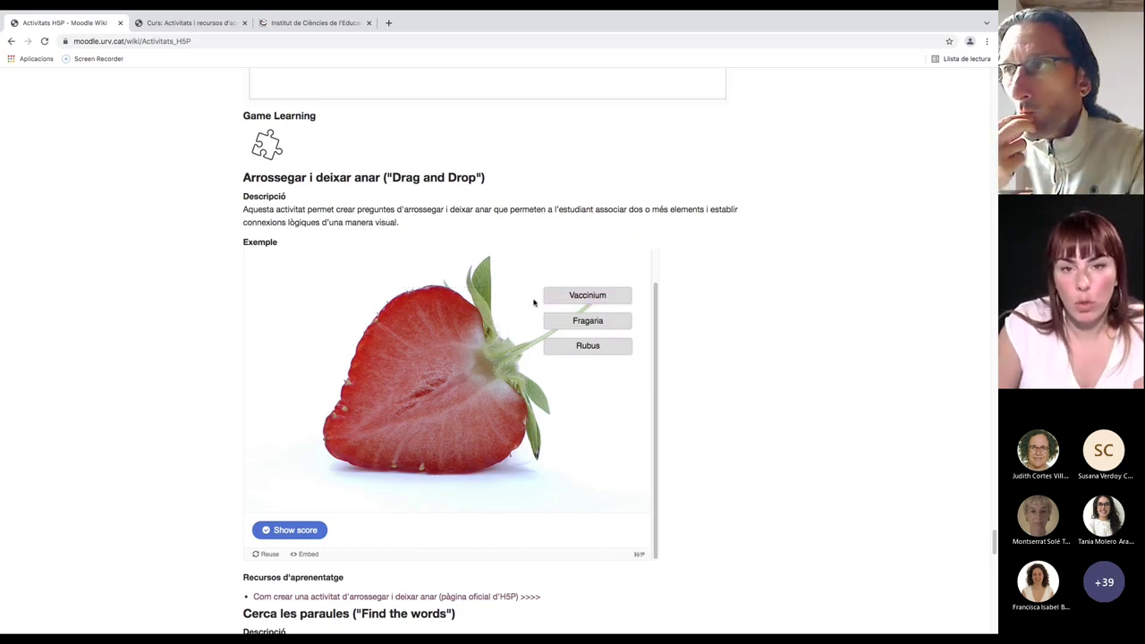
drag(606, 321, 483, 362)
drag(588, 346, 415, 430)
drag(573, 300, 377, 323)
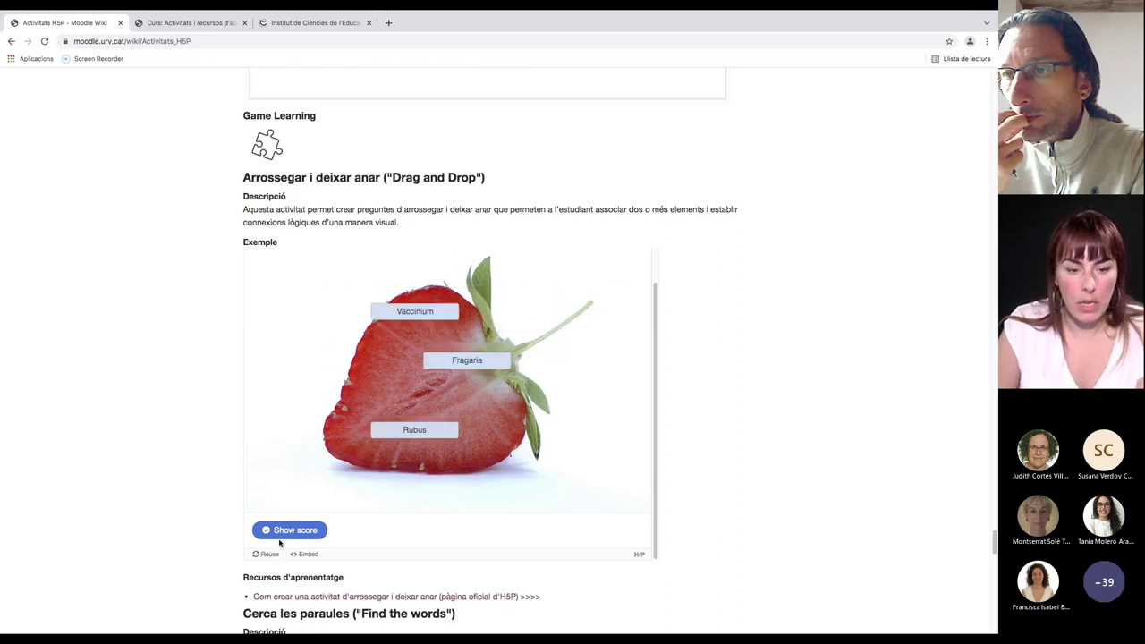
scroll(414, 511, down, 2)
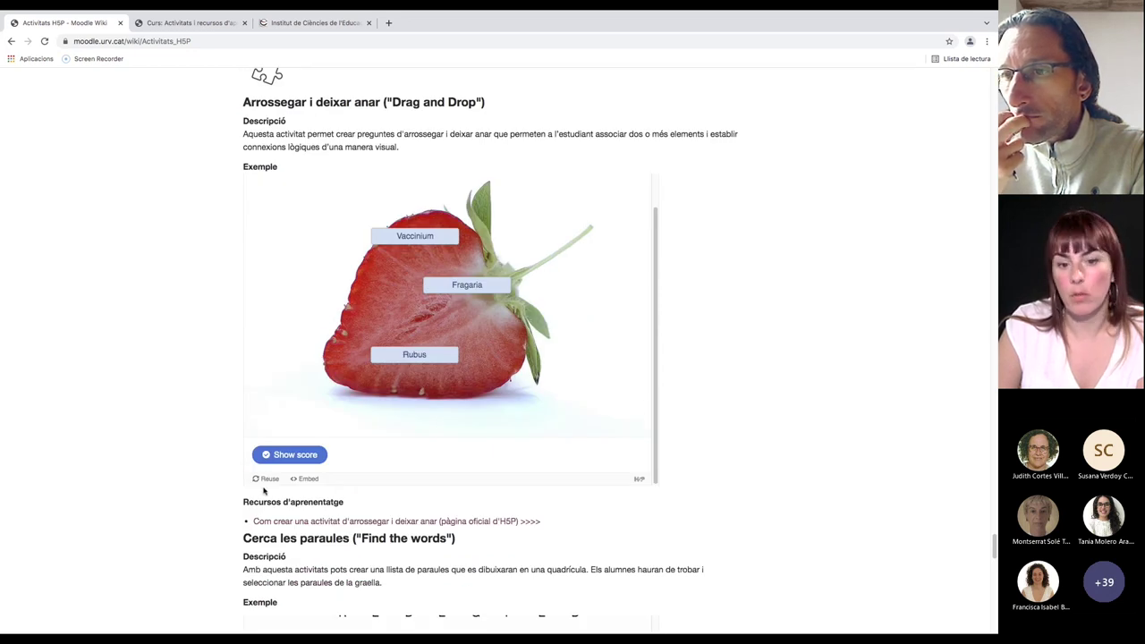
click(279, 454)
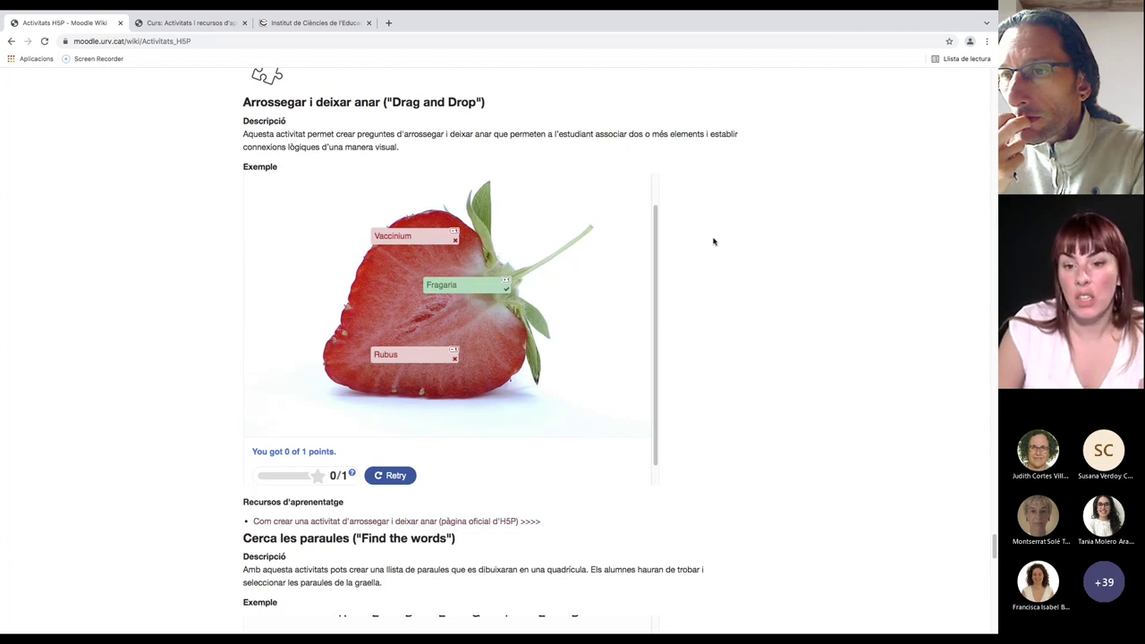
drag(657, 239, 651, 221)
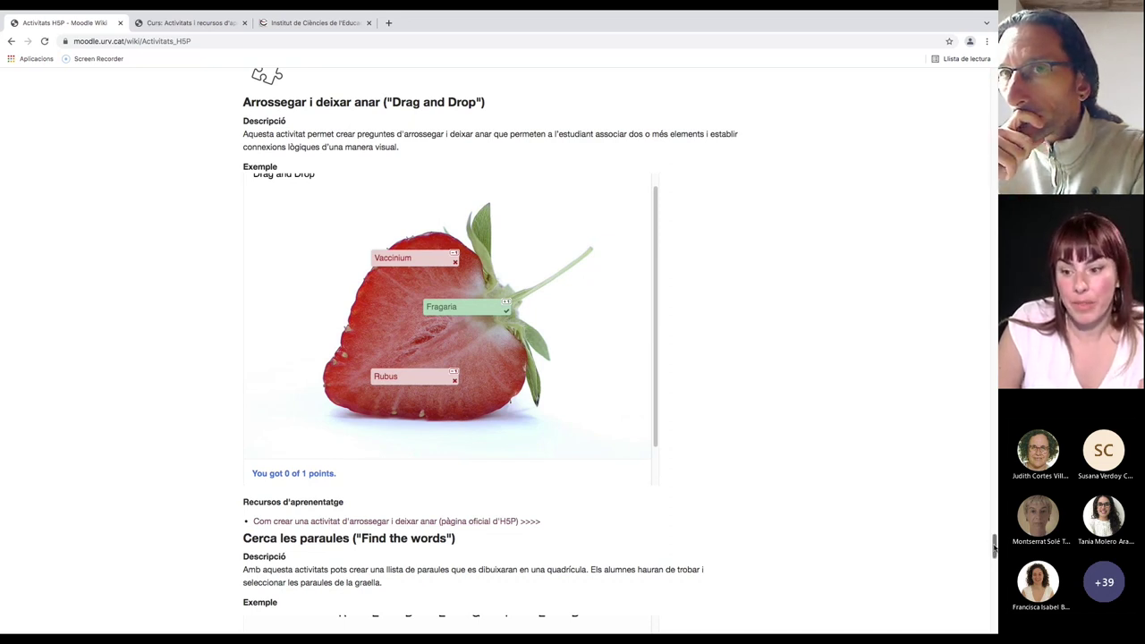
In the "Find the words" example, mark the words RED and ORANGE in the letter grid
drag(993, 547, 990, 569)
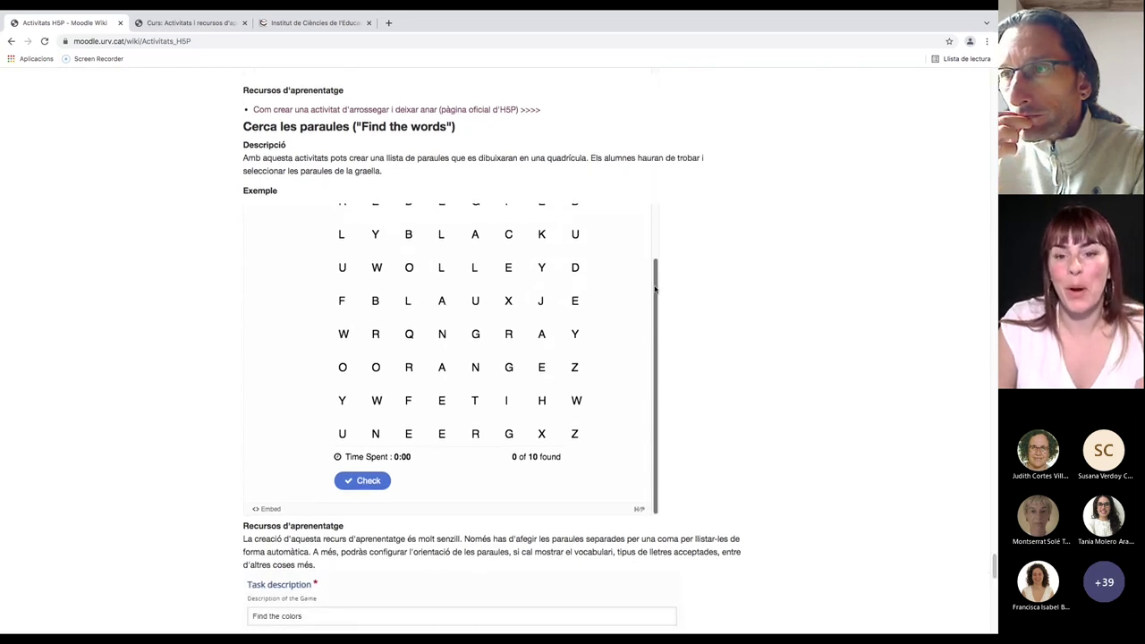
drag(655, 291, 658, 270)
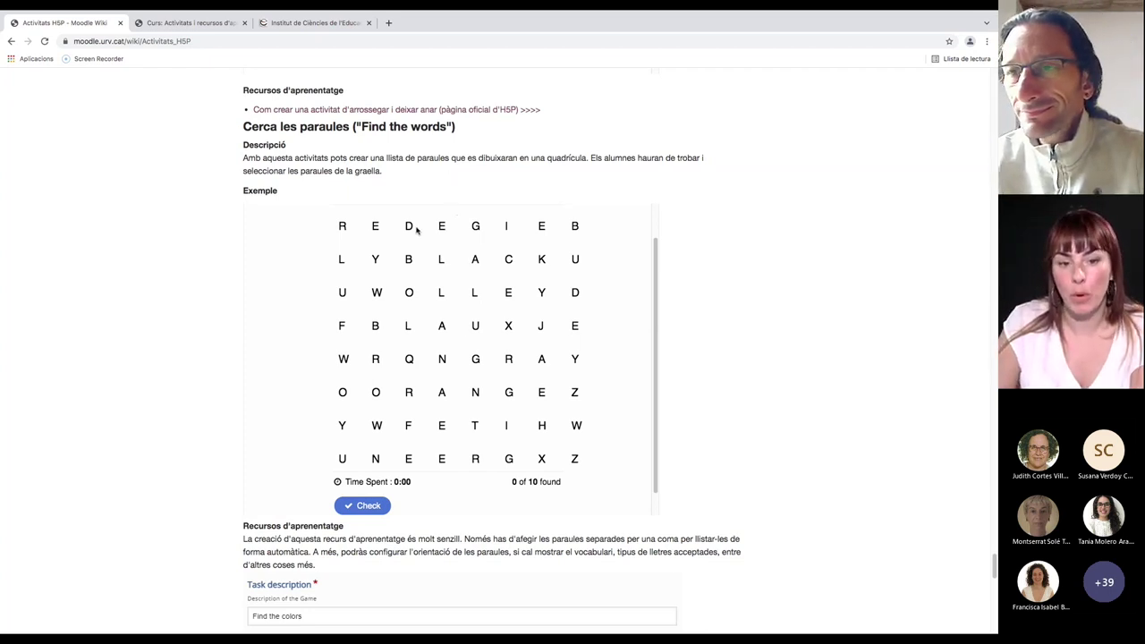
drag(341, 227, 413, 209)
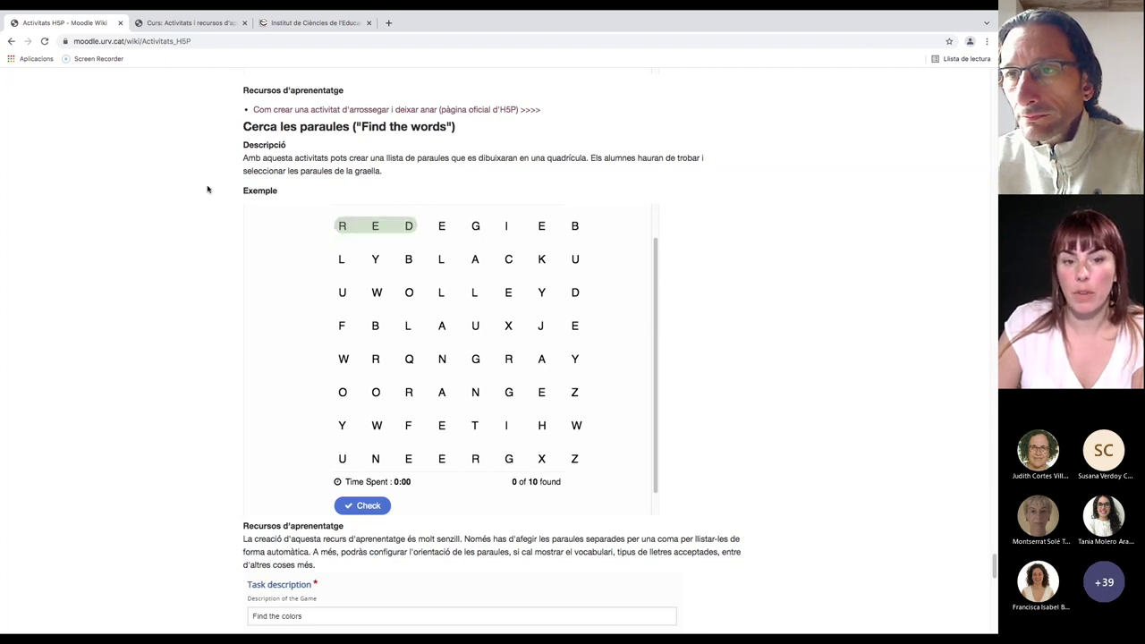
drag(342, 226, 416, 214)
drag(340, 226, 416, 213)
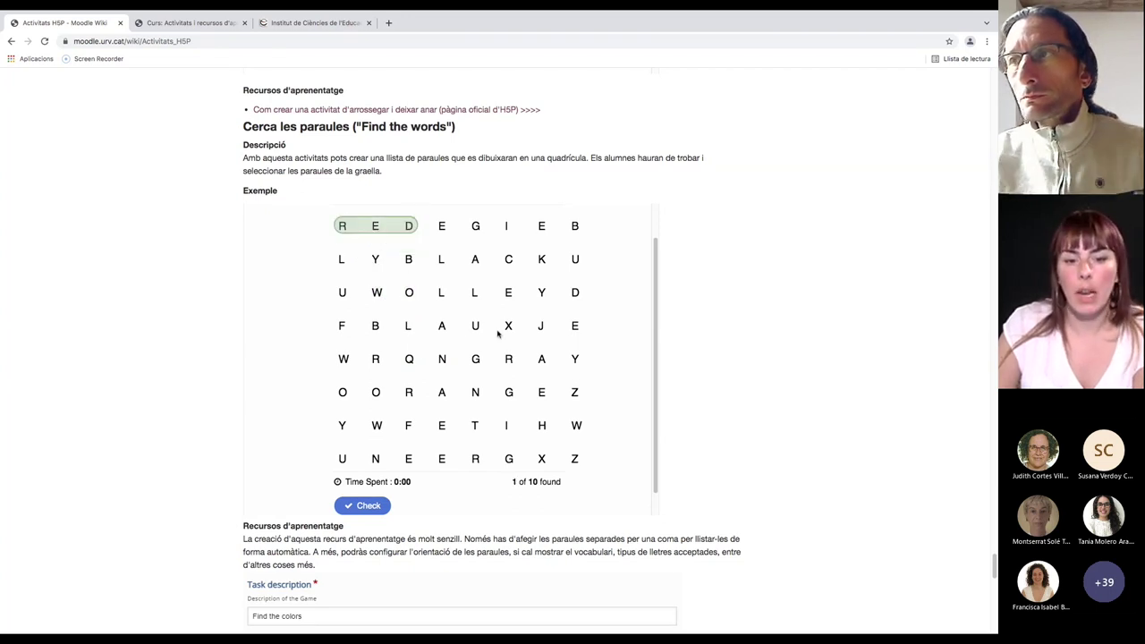
drag(376, 392, 543, 385)
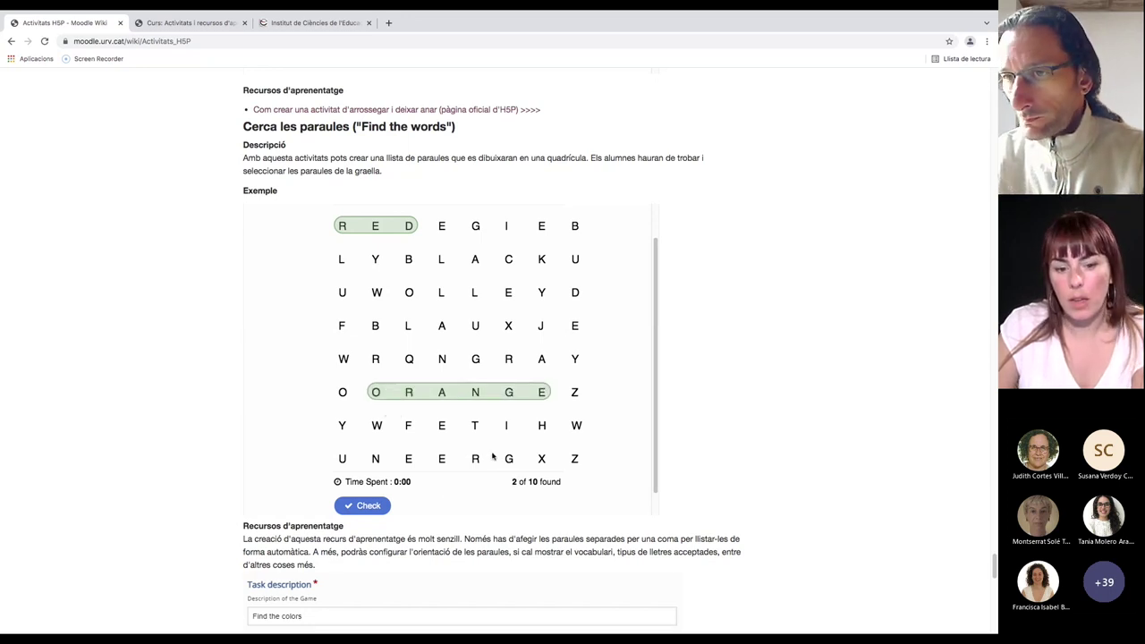
Check the word search answers and review the grid and the example's task description and comma-separated word list
scroll(493, 457, down, 1)
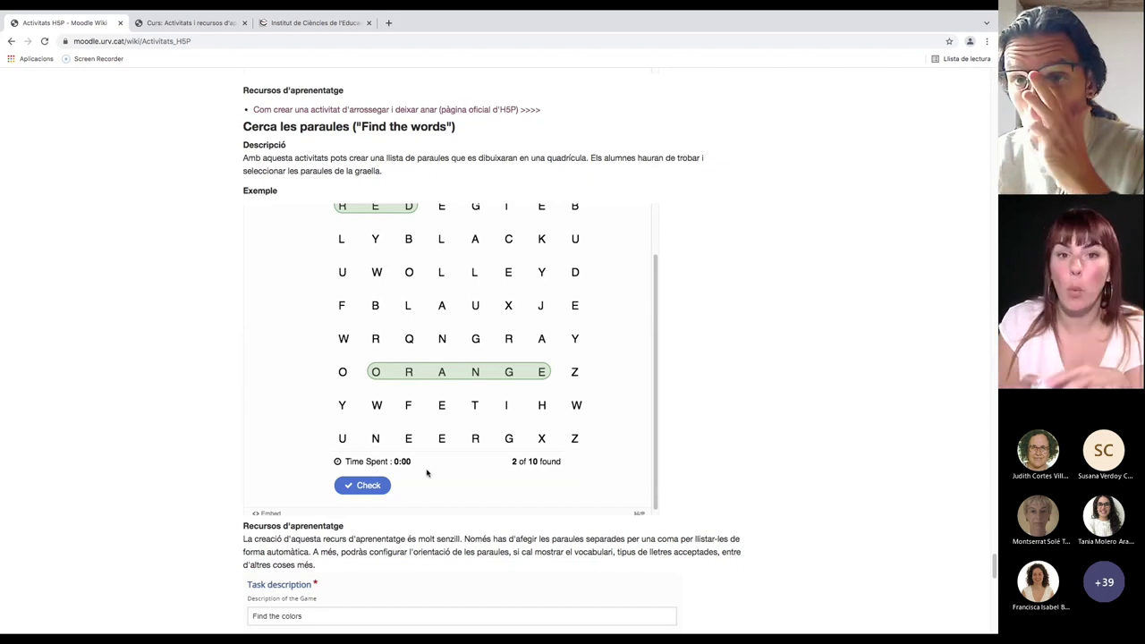
scroll(447, 388, up, 1)
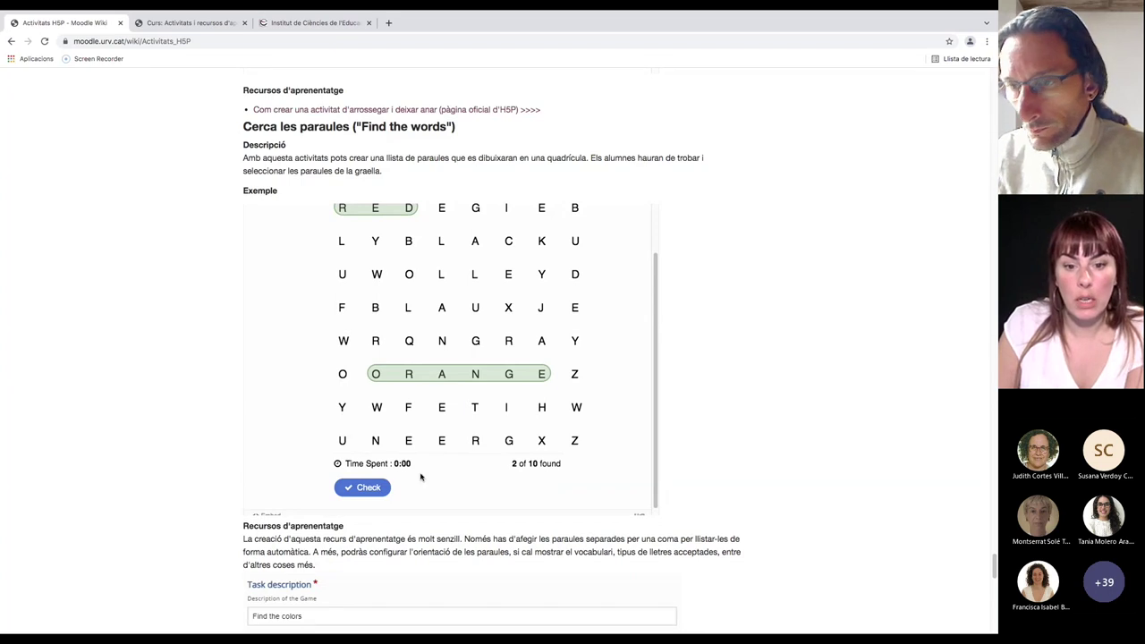
click(376, 492)
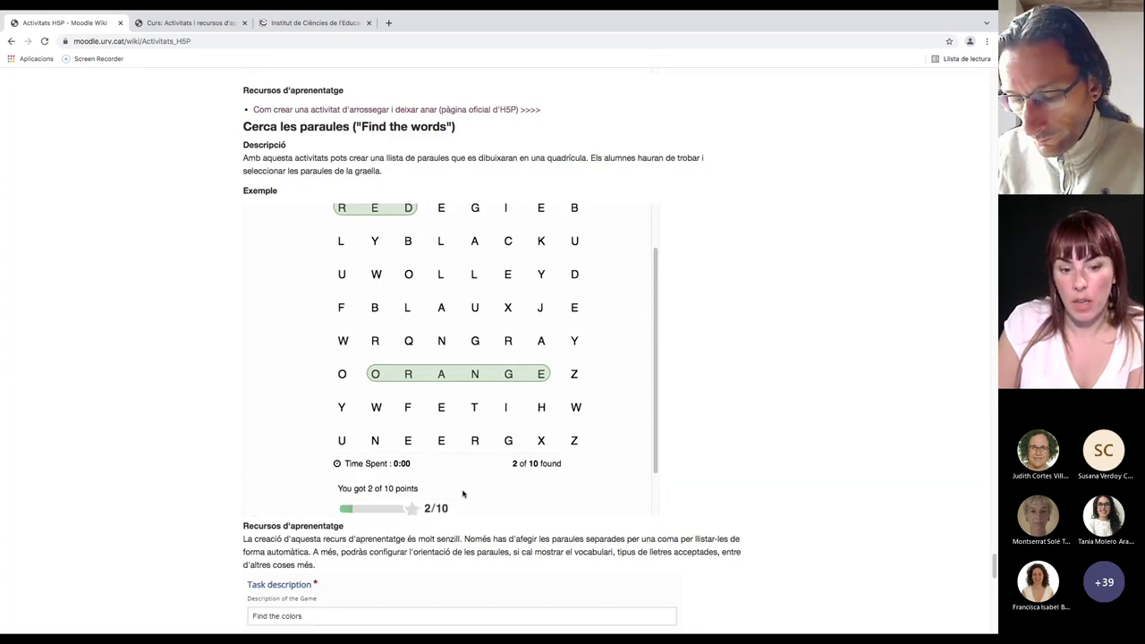
scroll(483, 490, up, 1)
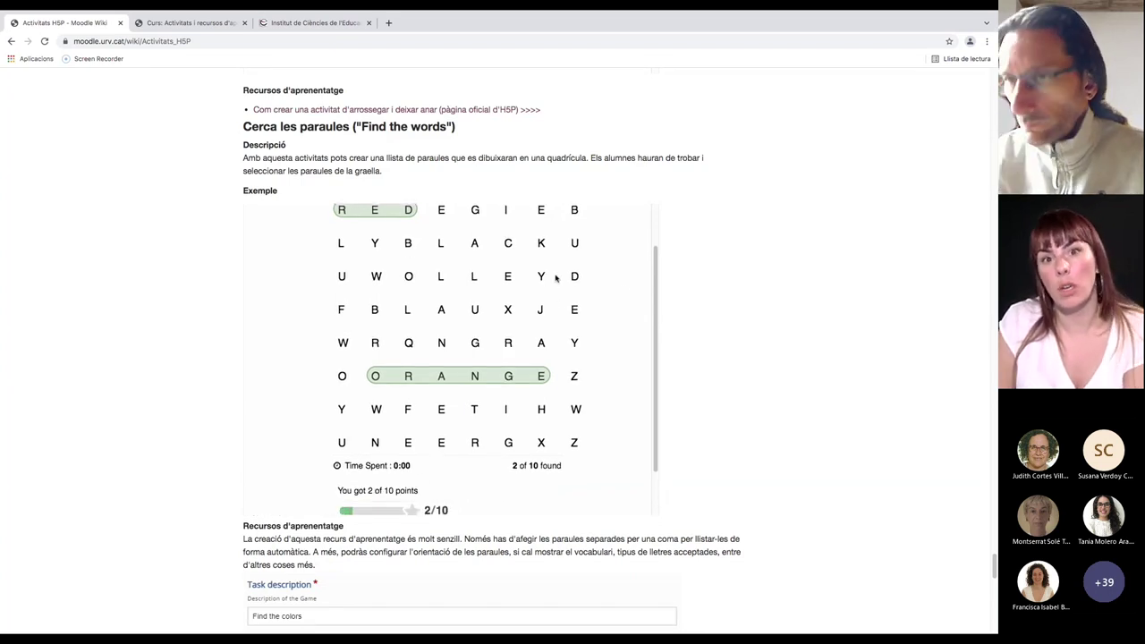
scroll(626, 300, up, 1)
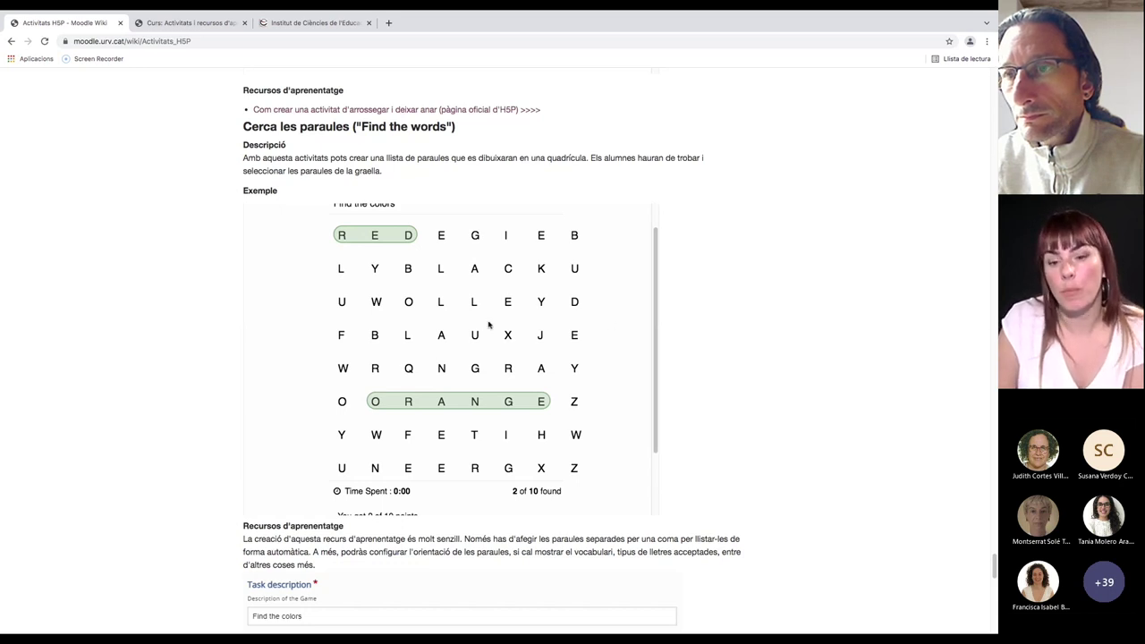
mouse_move(657, 302)
mouse_down()
mouse_move(667, 280)
mouse_move(656, 291)
mouse_up()
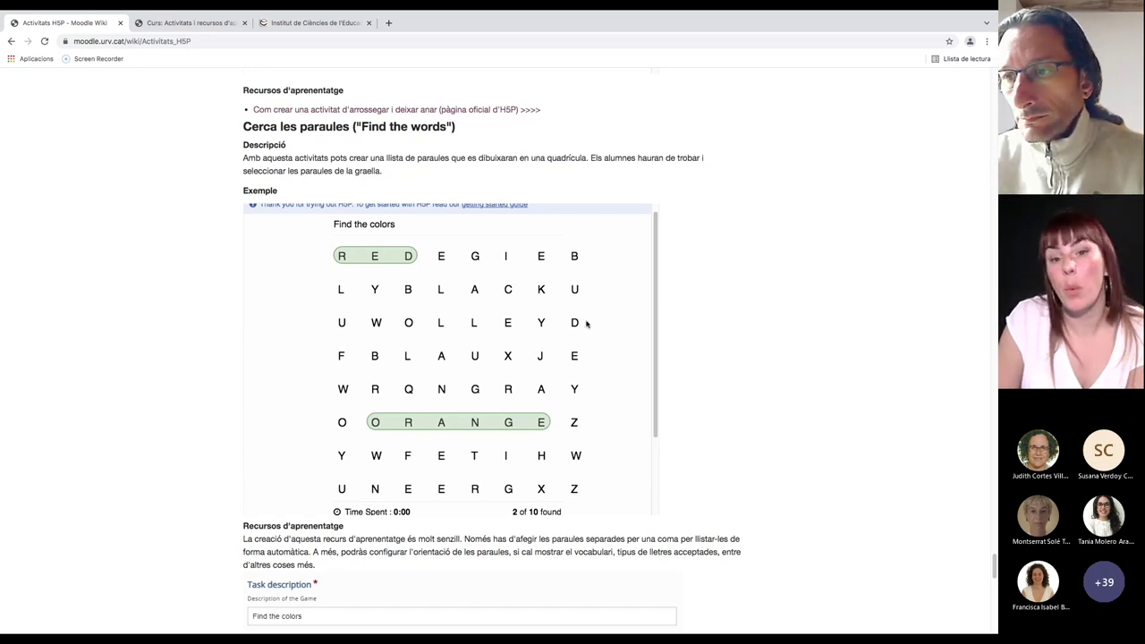
drag(654, 288, 695, 306)
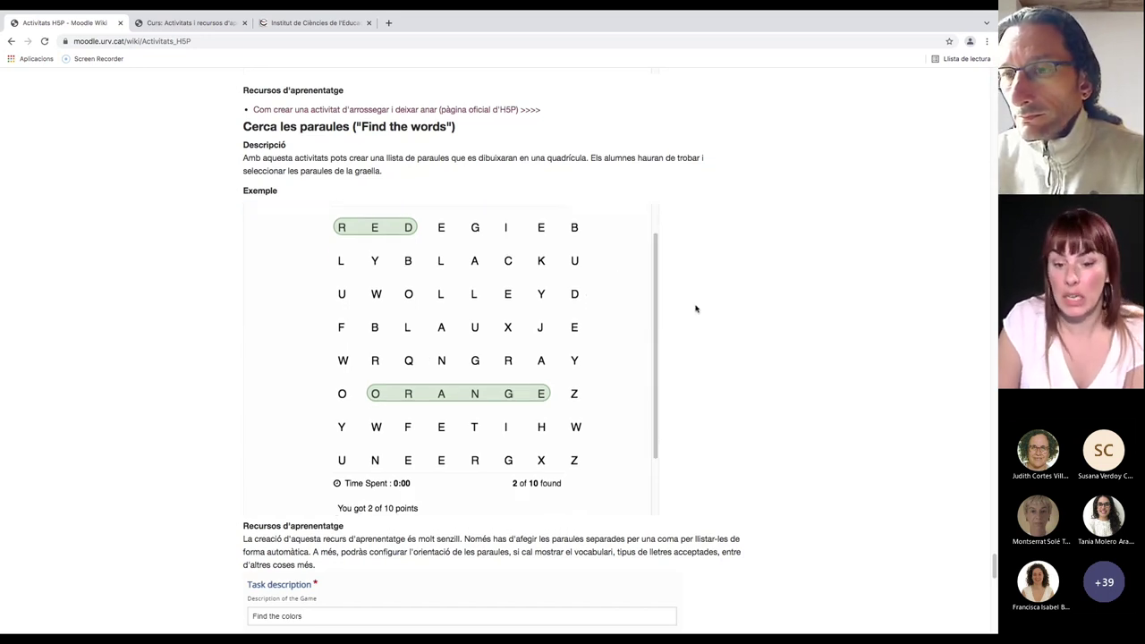
scroll(729, 380, down, 2)
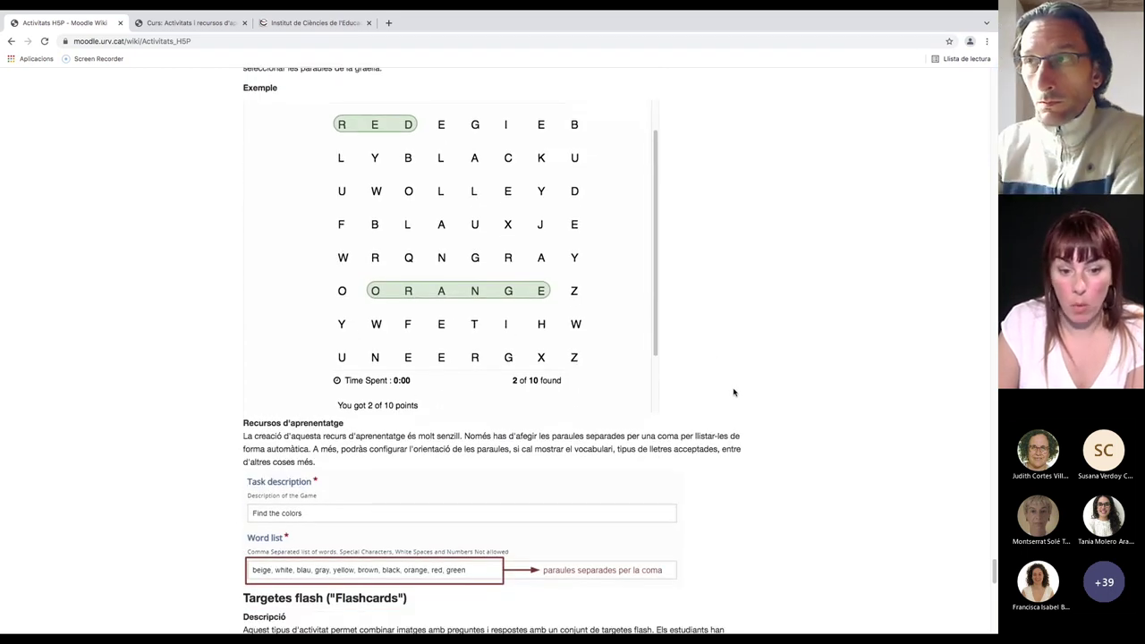
scroll(734, 392, down, 2)
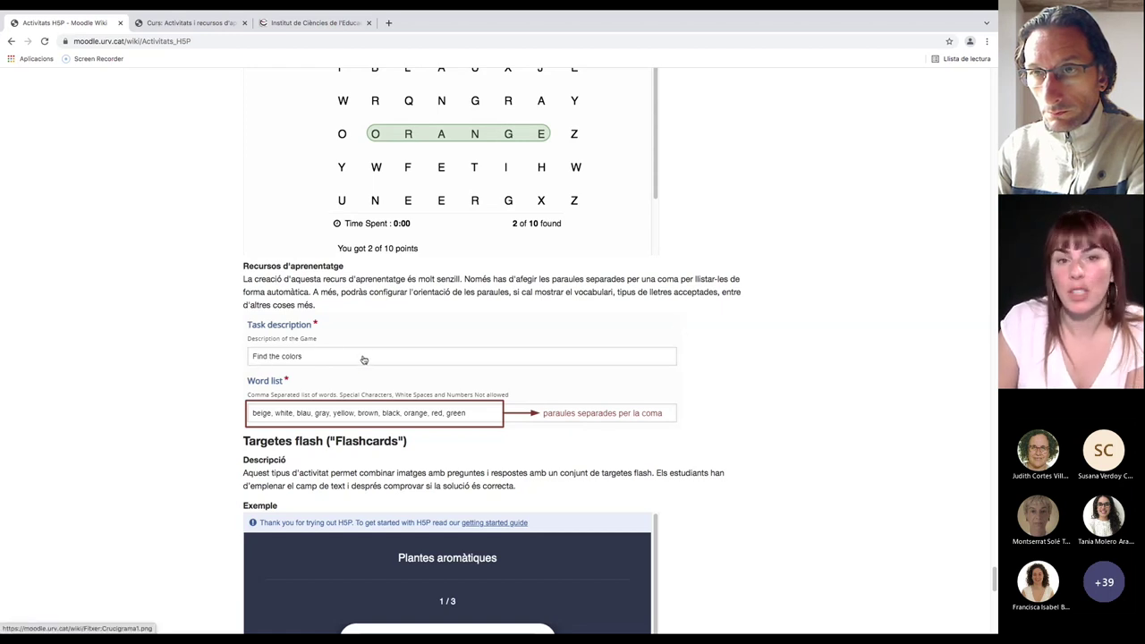
Answer the first card of the "Plantes aromàtiques" flashcards example with "romaní" and verify it
scroll(766, 407, down, 2)
scroll(766, 434, down, 5)
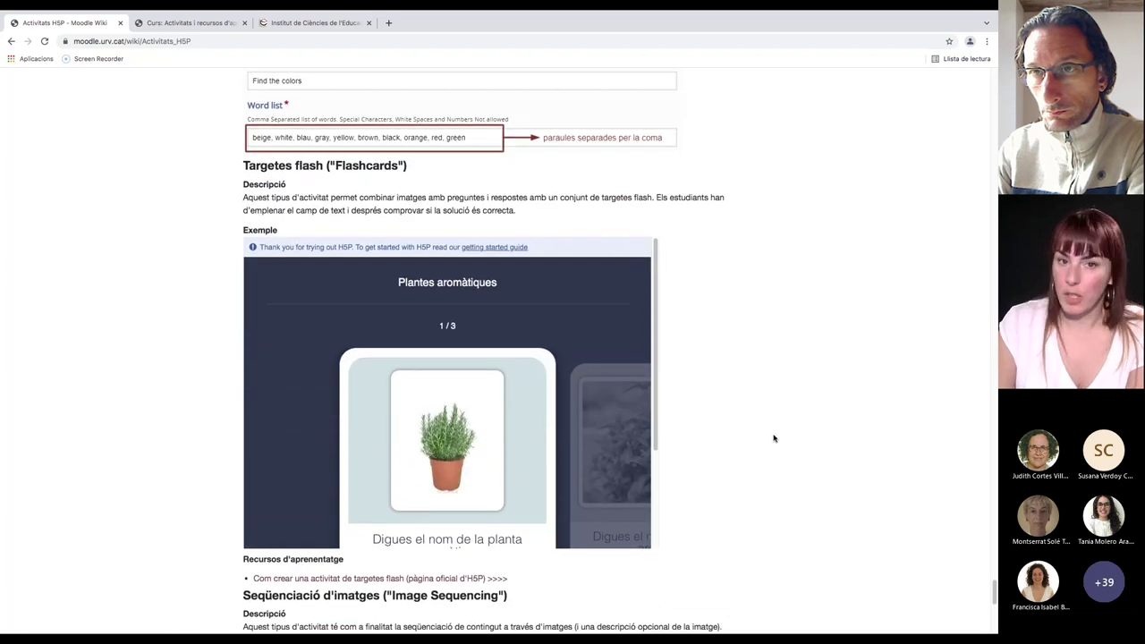
scroll(773, 438, down, 1)
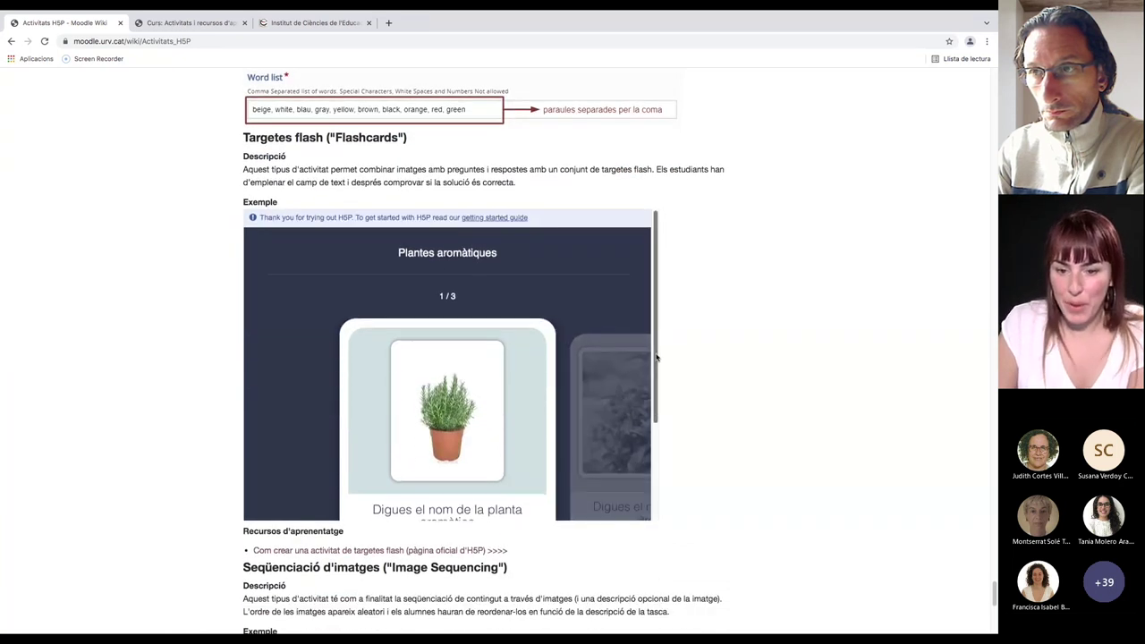
drag(656, 357, 661, 373)
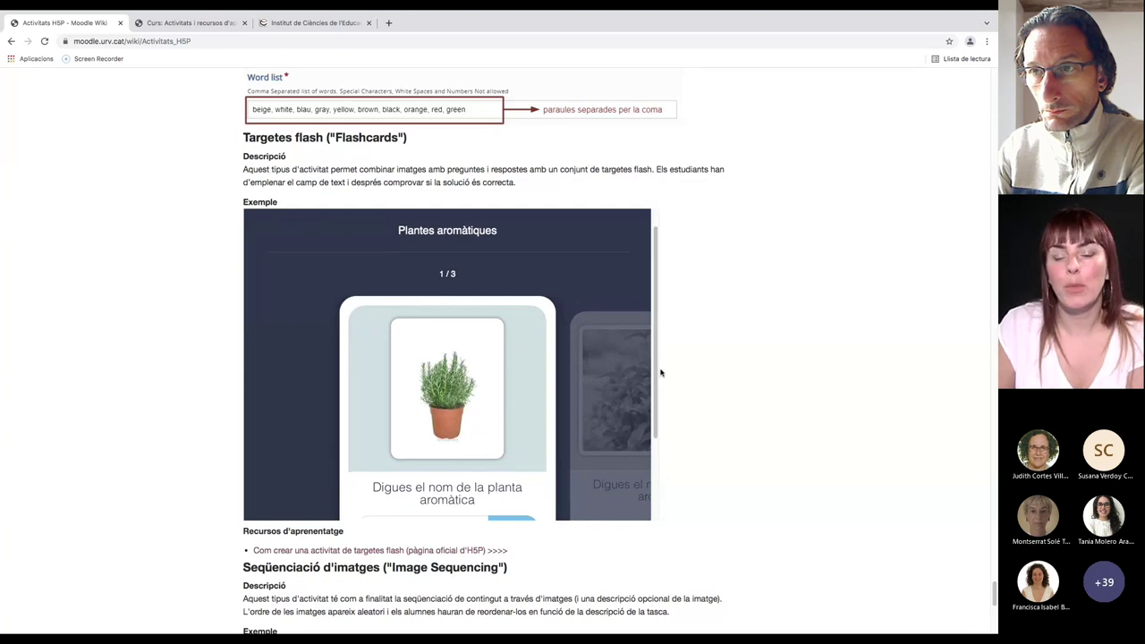
scroll(661, 373, down, 2)
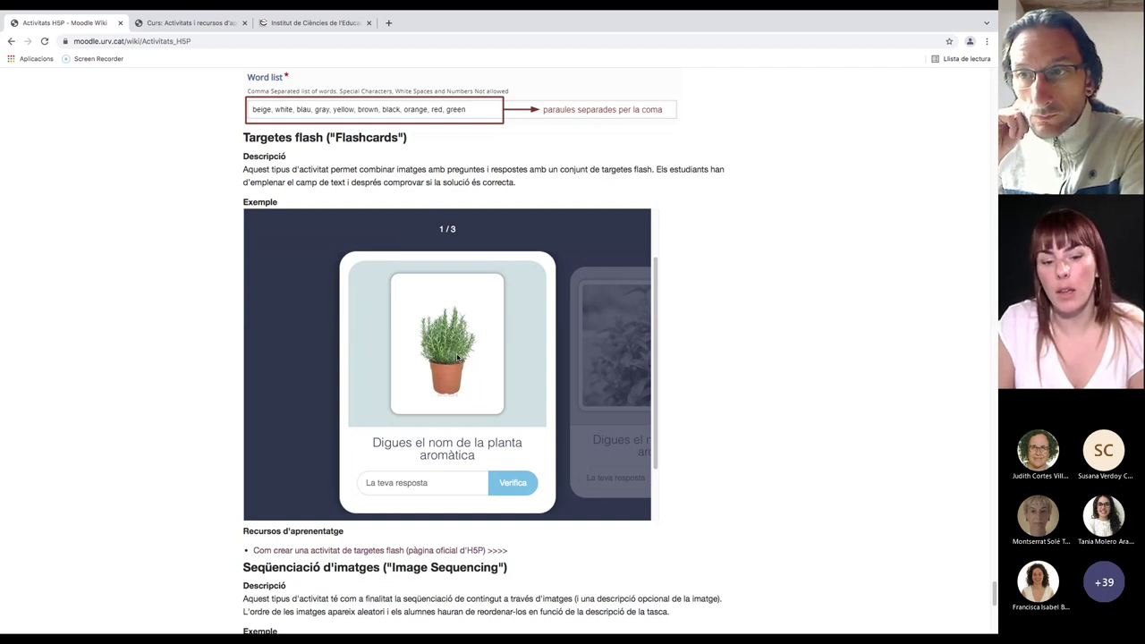
click(427, 483)
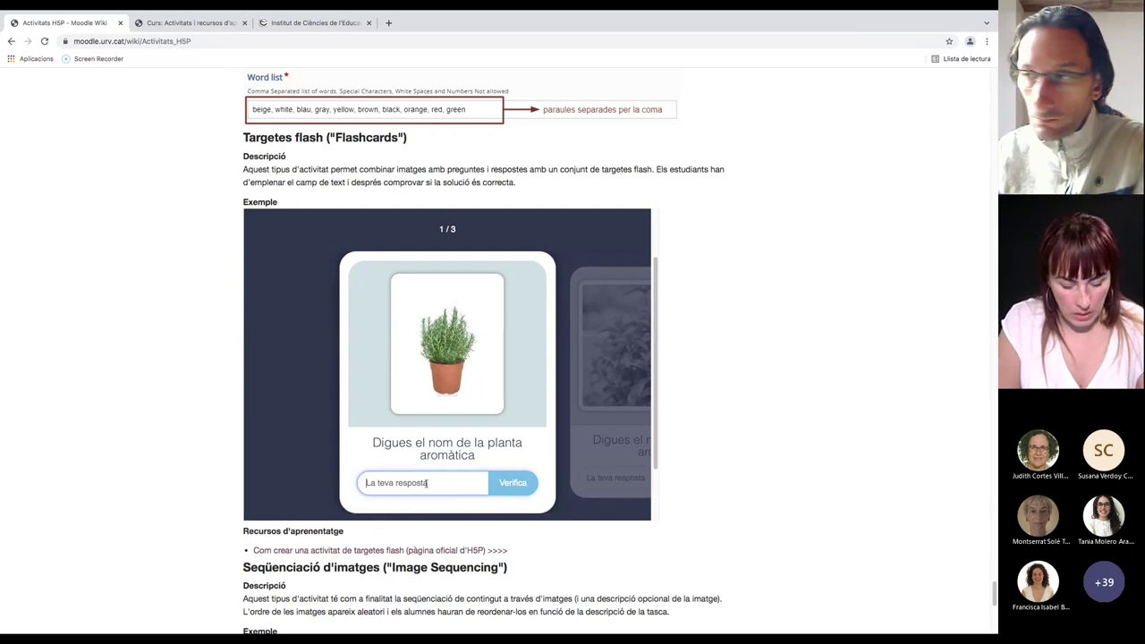
text(romaní)
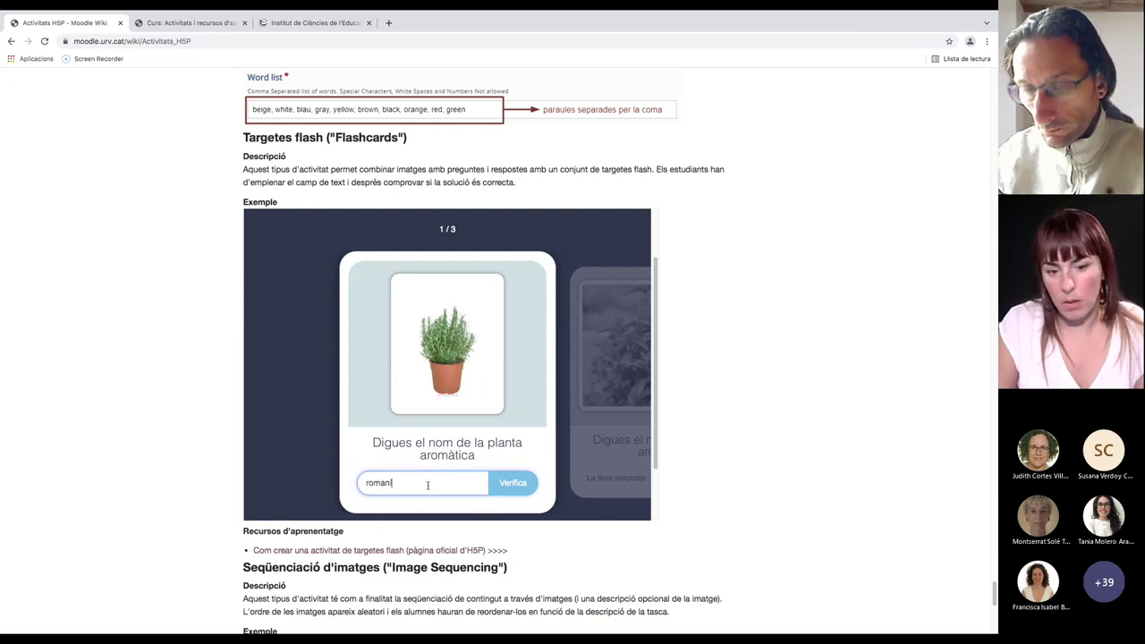
click(501, 488)
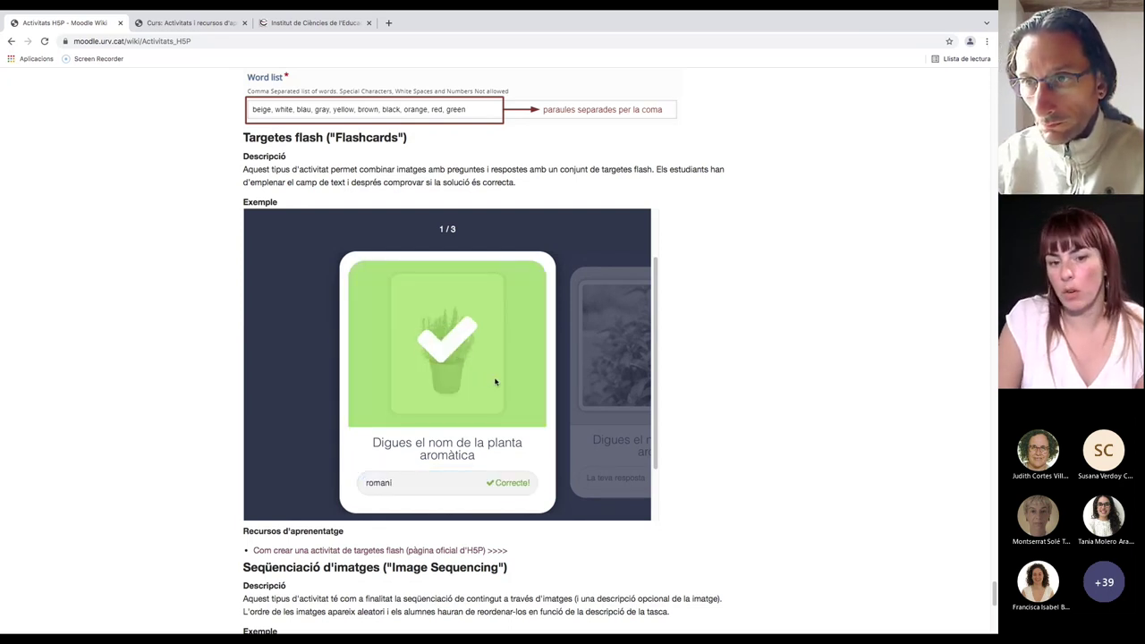
Go to the second flashcard, answer it with "menta" and verify it
click(624, 444)
text(menta)
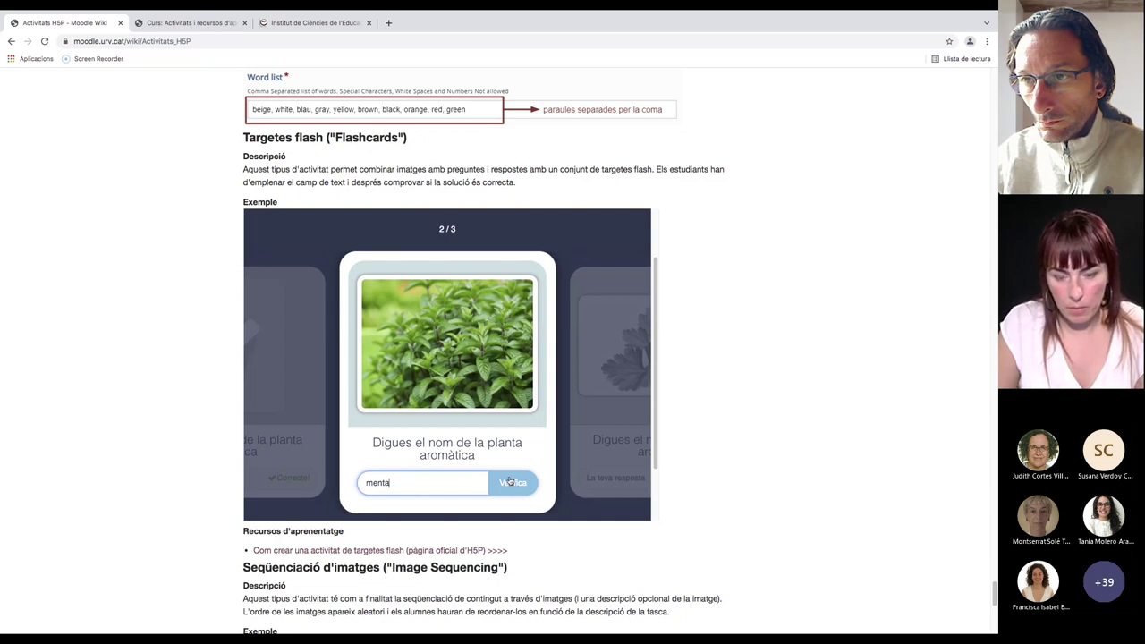
click(510, 482)
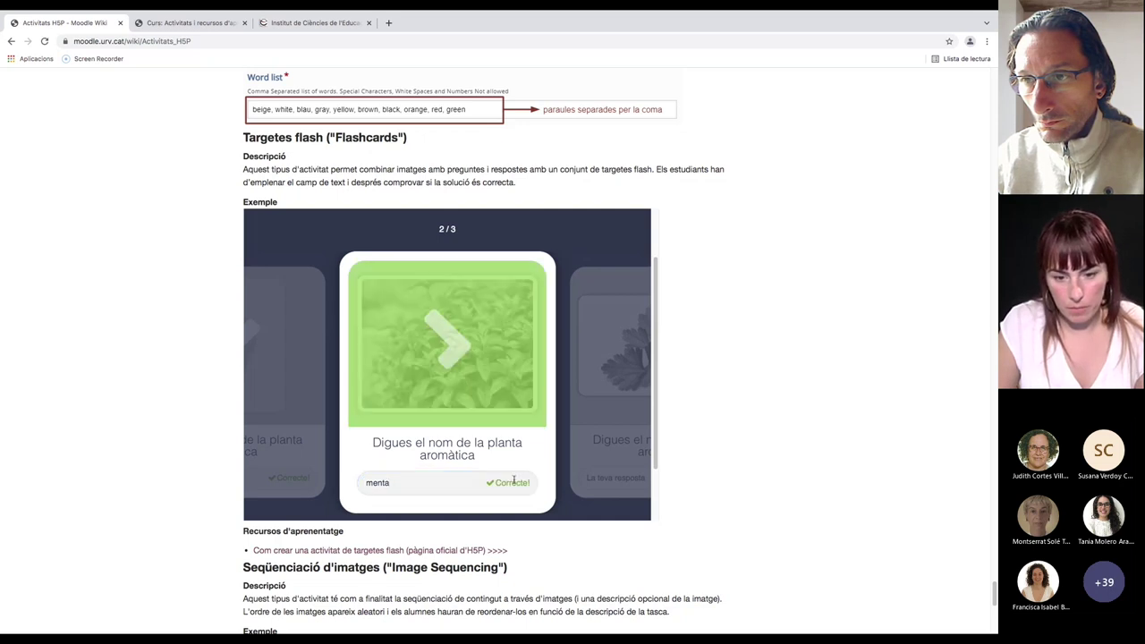
Answer the third aromatic plant flashcard with "all", verify it and show the results summary of the set
click(595, 491)
click(456, 484)
text(a)
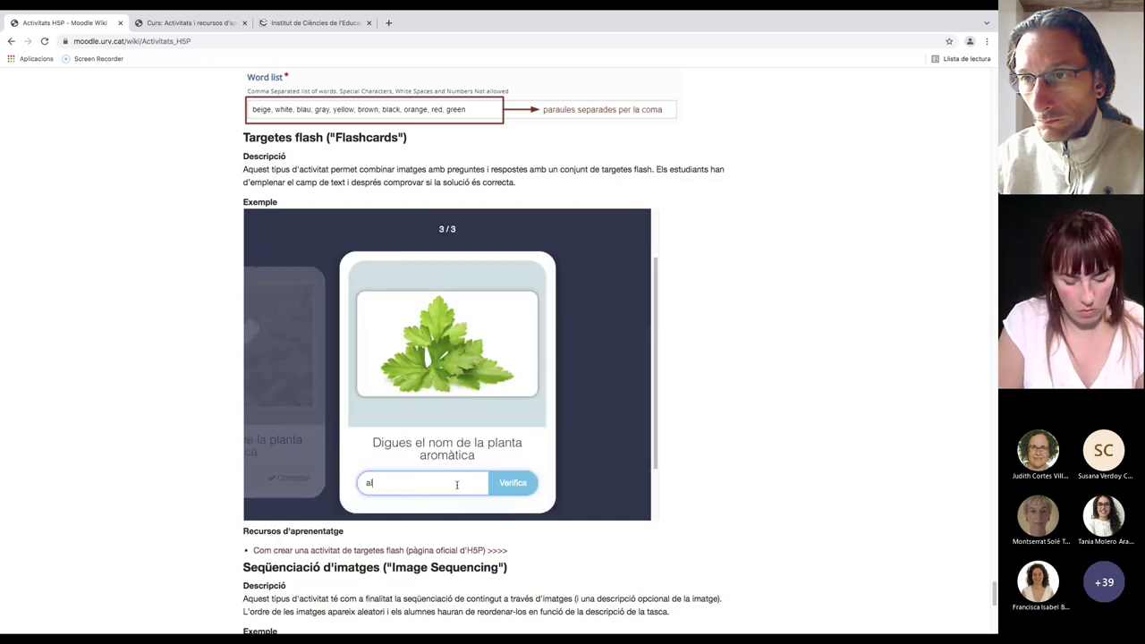
text(ll)
click(512, 482)
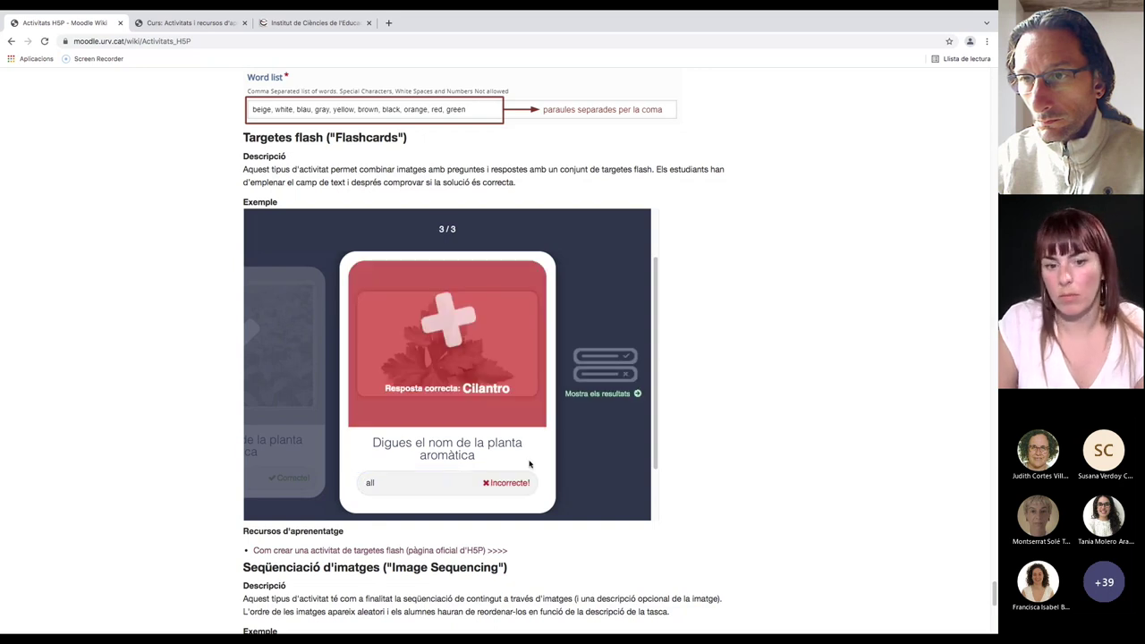
click(606, 394)
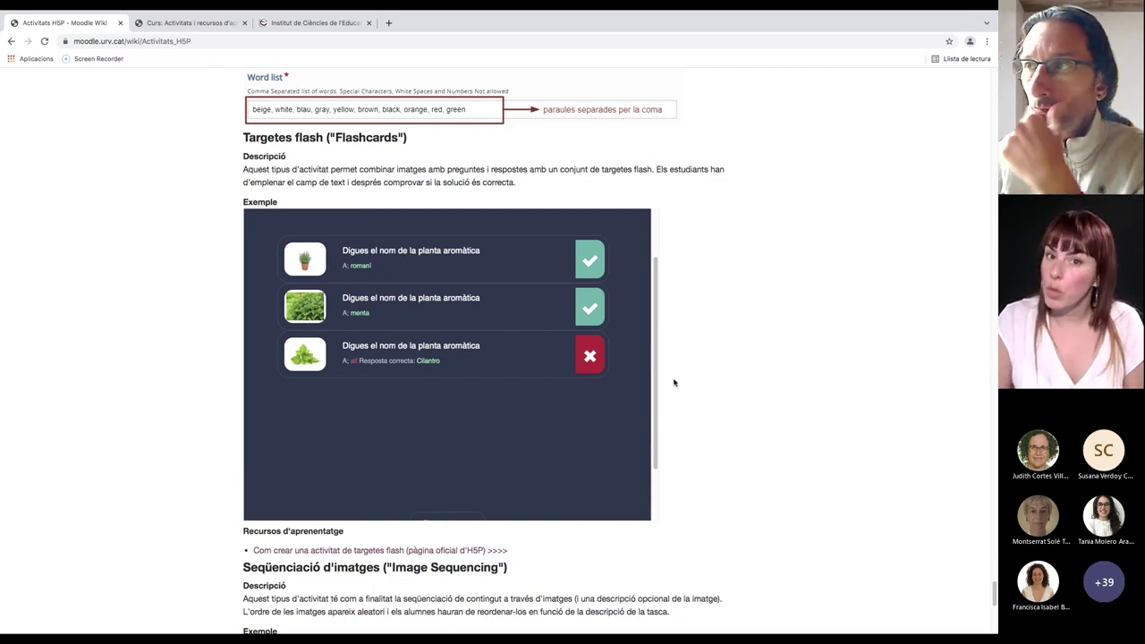
Examine the "Image Sequencing" section, including its example's image order, time, moves and score summary
scroll(674, 409, down, 5)
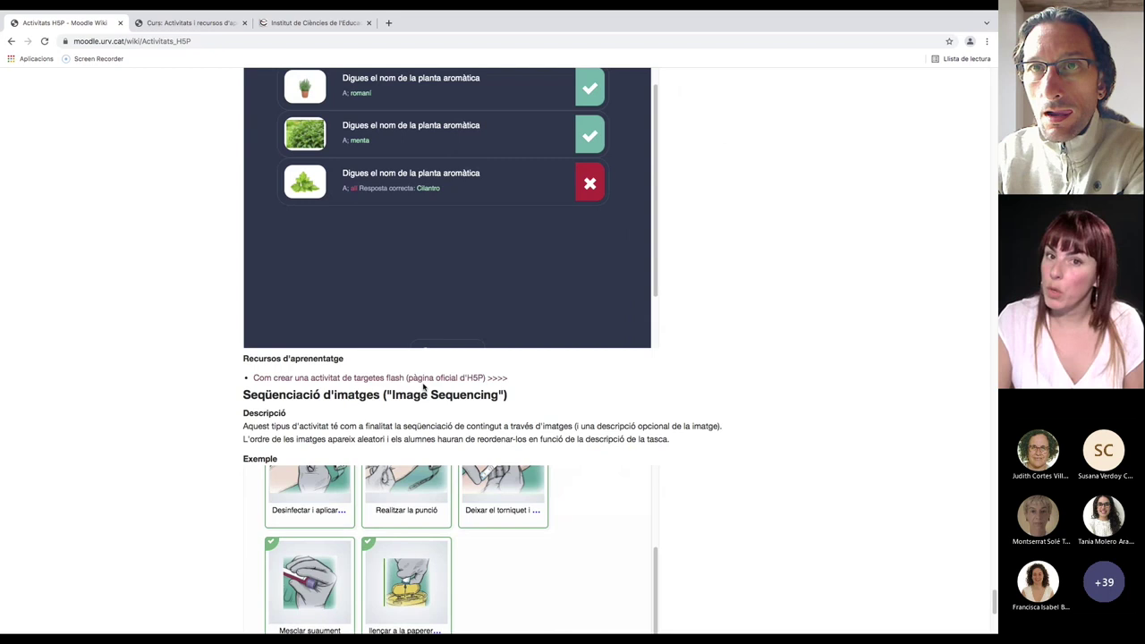
scroll(424, 386, down, 3)
scroll(740, 461, down, 5)
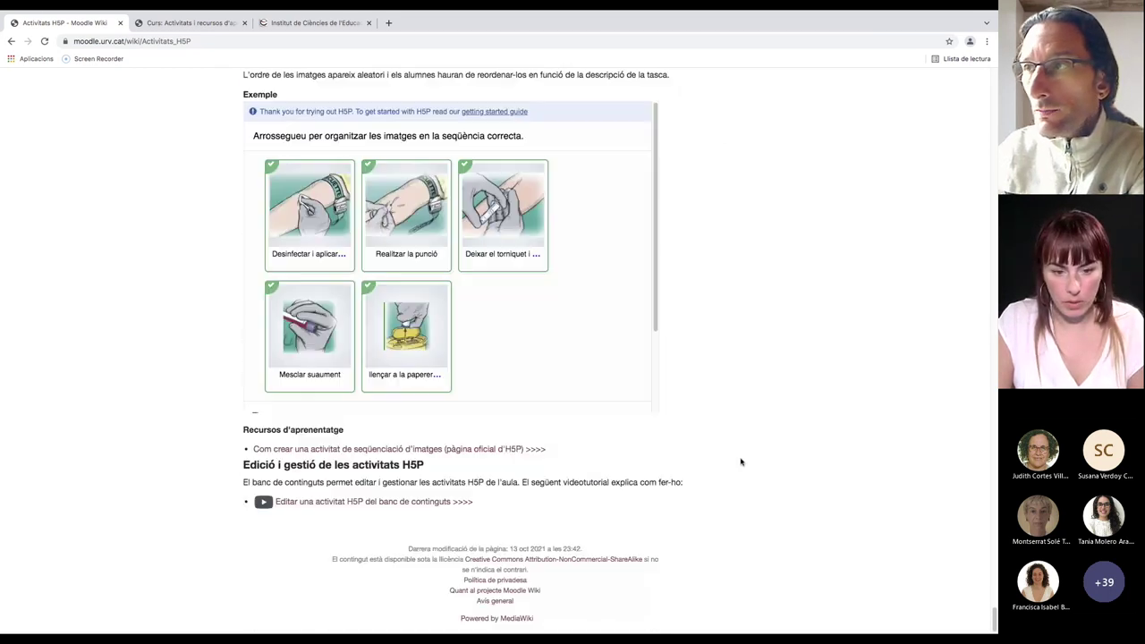
scroll(596, 298, down, 3)
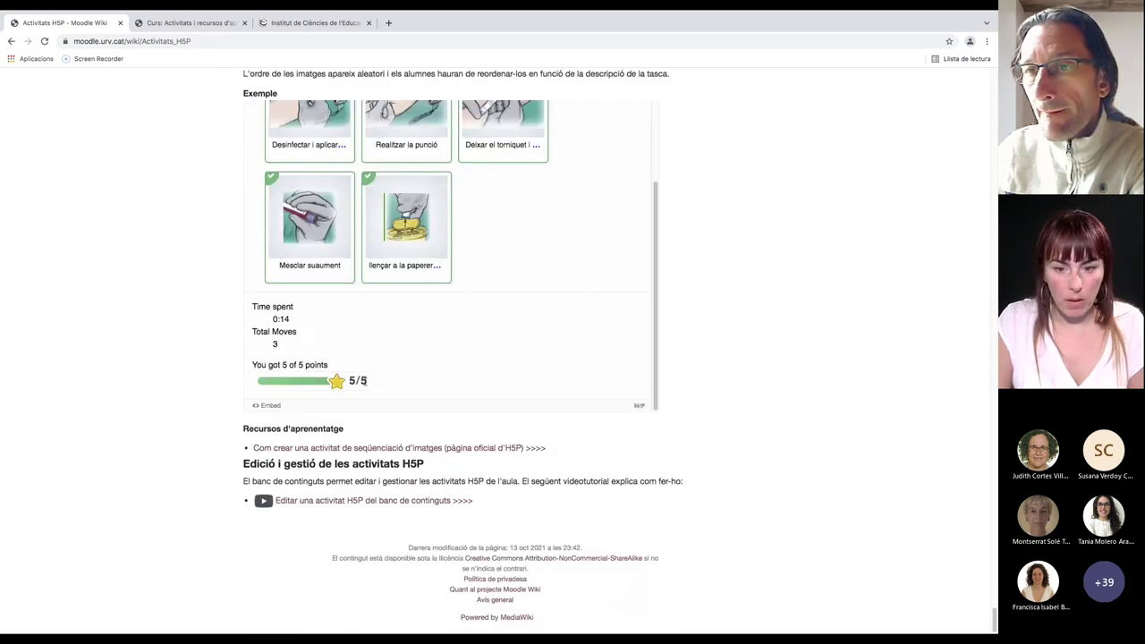
scroll(346, 380, up, 5)
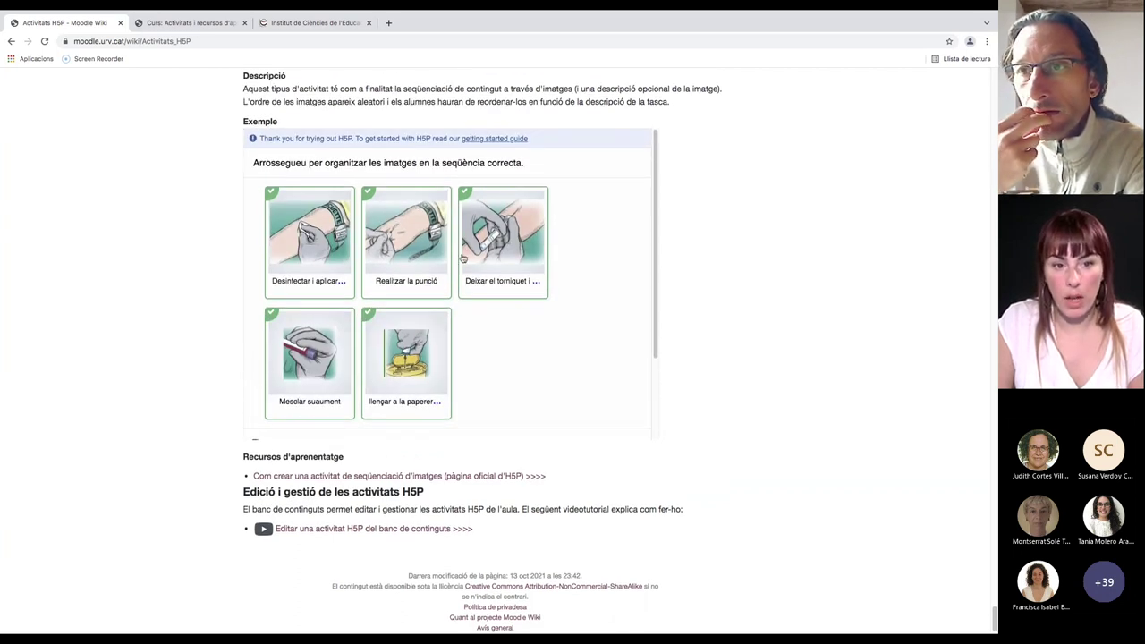
scroll(579, 284, down, 1)
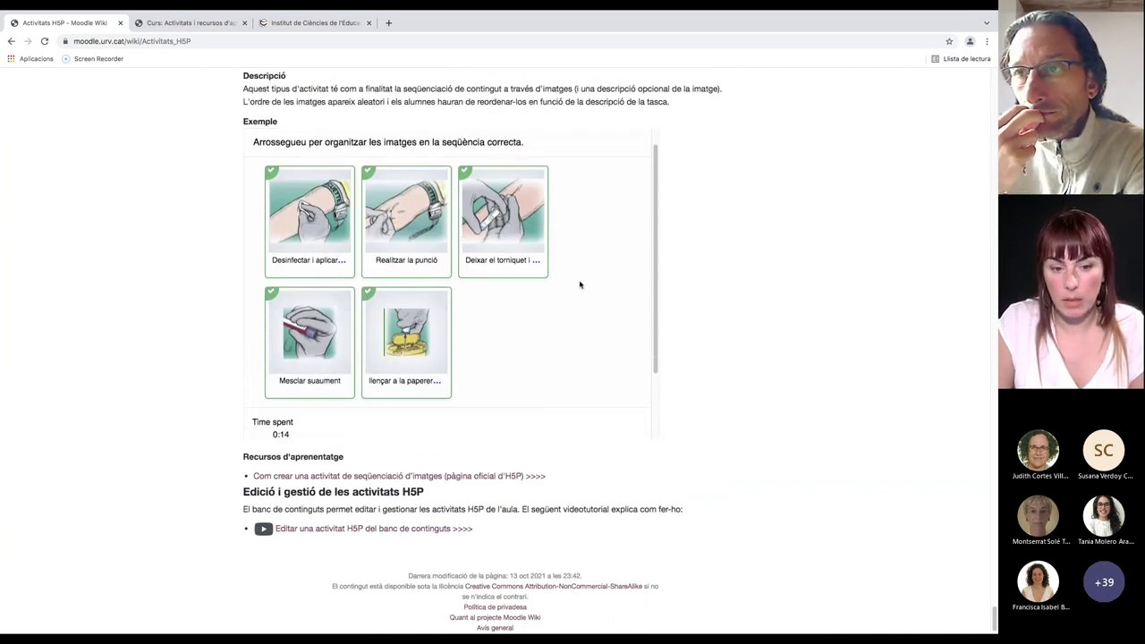
scroll(580, 284, down, 1)
scroll(336, 383, down, 2)
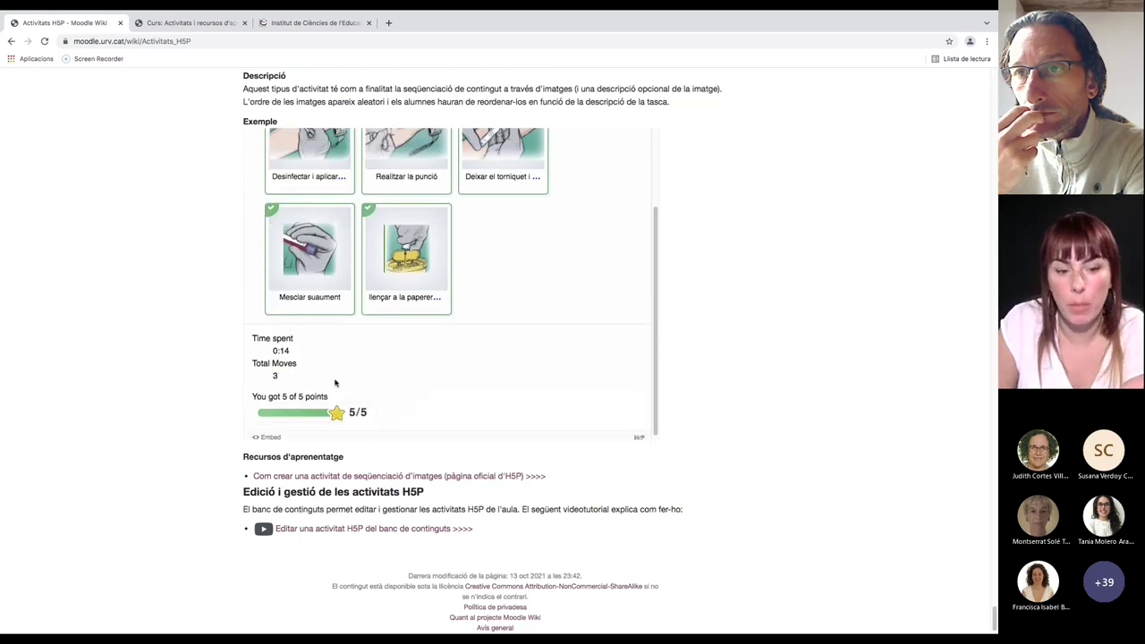
scroll(335, 382, down, 1)
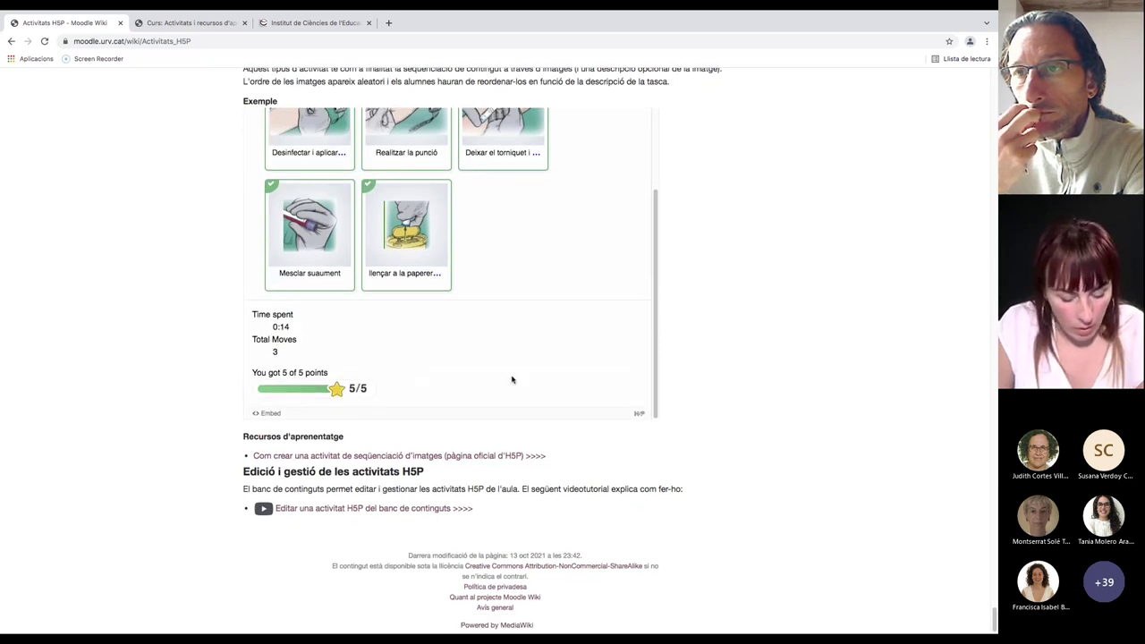
Reload the wiki page to reset the image sequencing example and bring its image cards into view
click(290, 43)
key(Return)
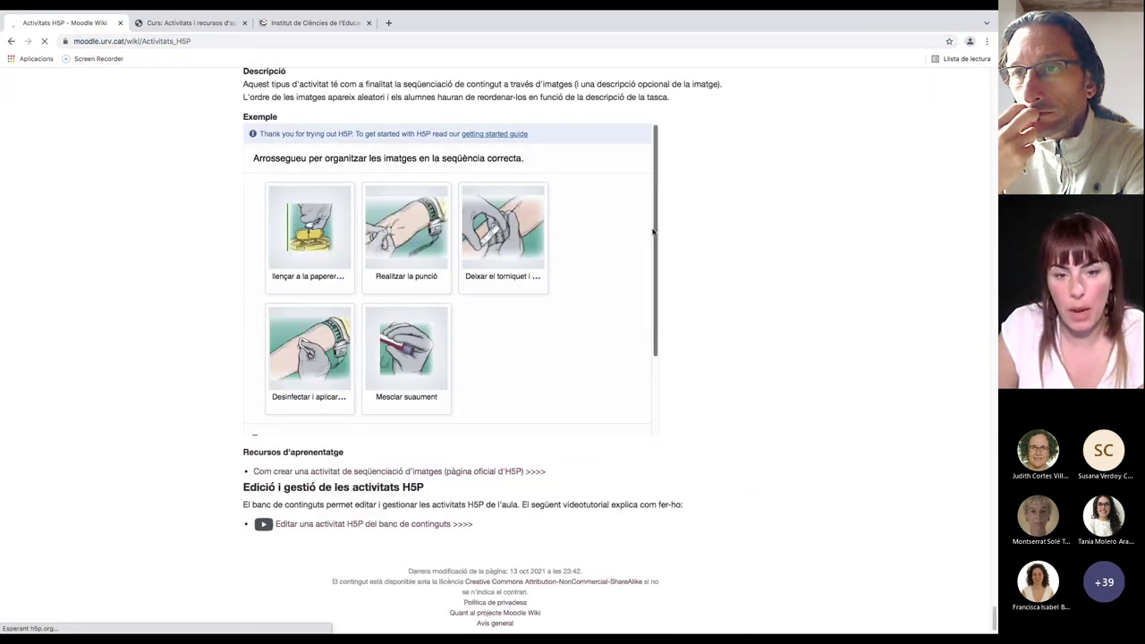
scroll(651, 305, down, 2)
scroll(651, 305, up, 2)
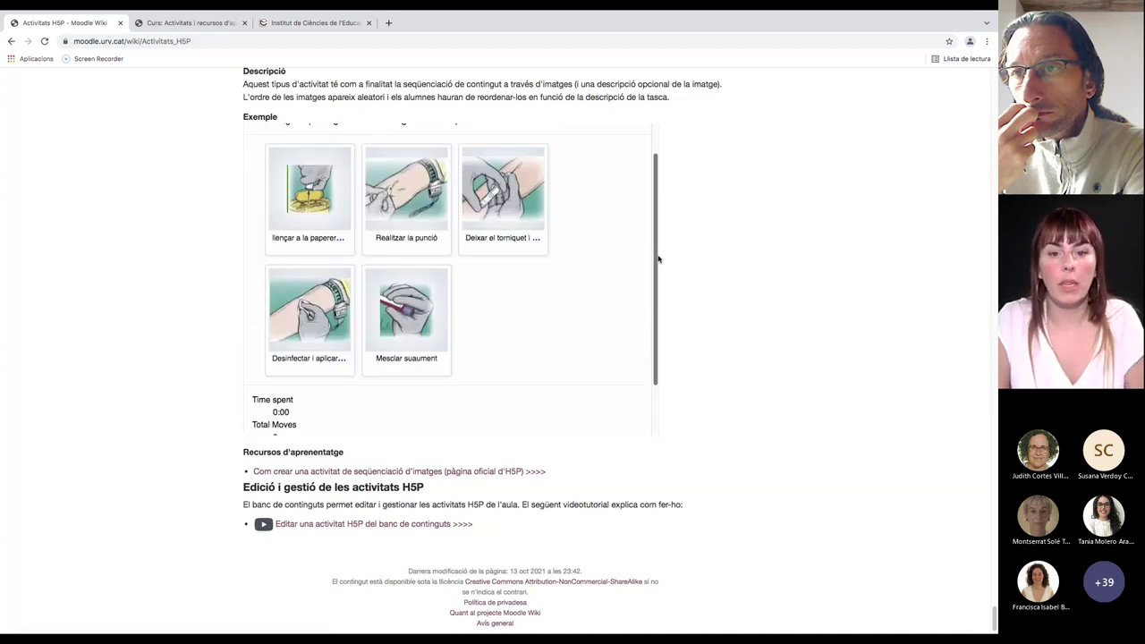
scroll(657, 248, up, 1)
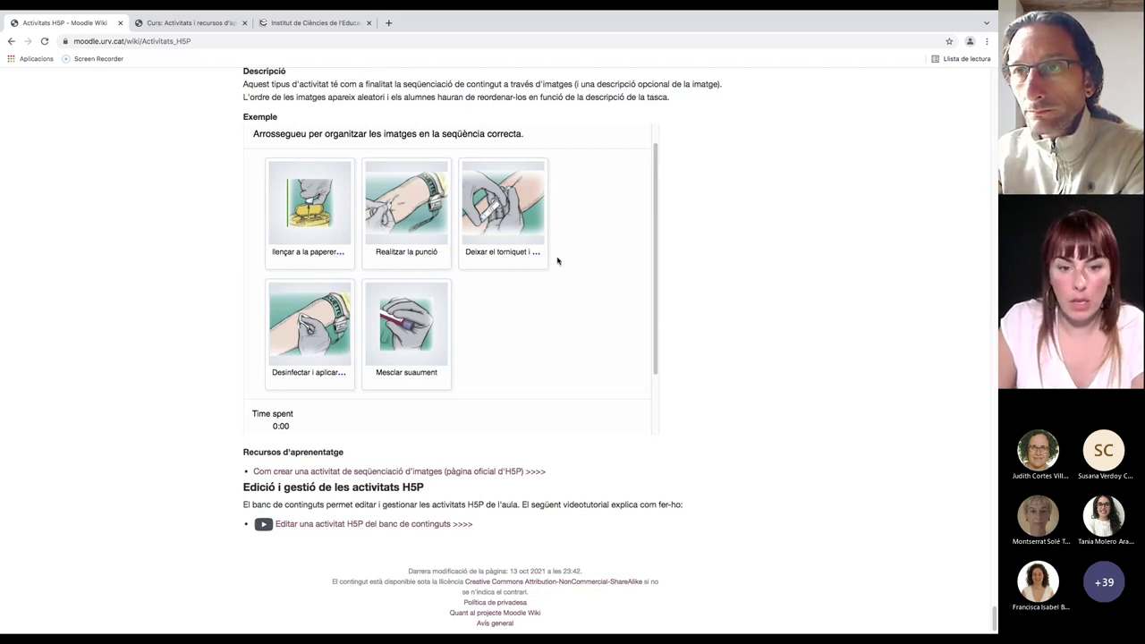
Arrange the image cards in this order: Desinfectar, Realitzar la punció, Deixar el torniquet, Mesclar suaument, llençar a la paperera
drag(258, 346, 290, 233)
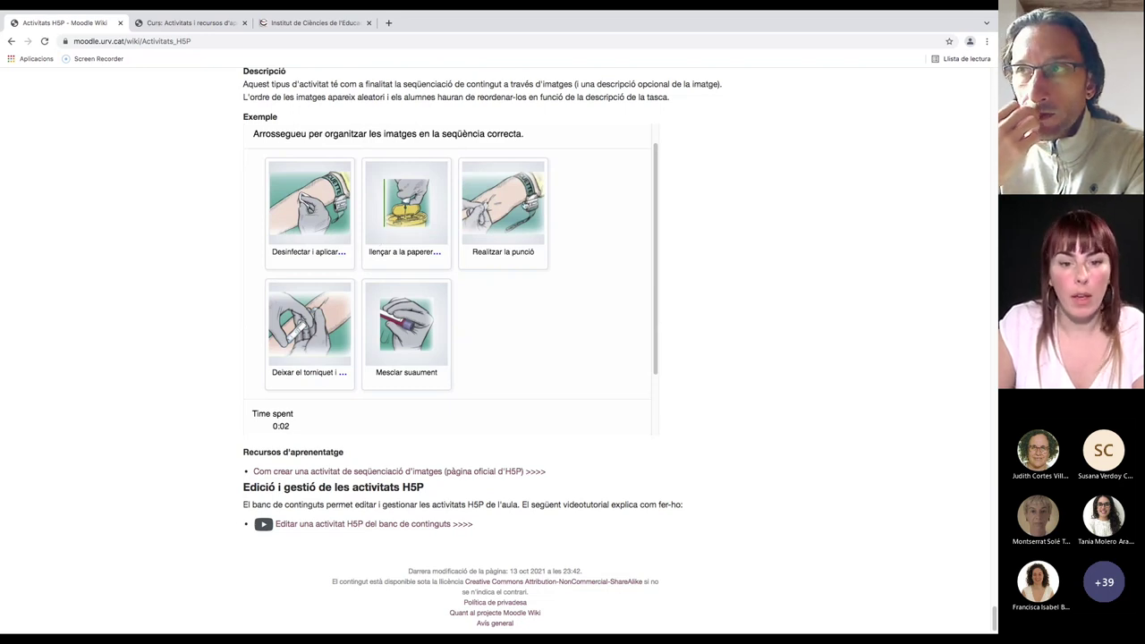
drag(528, 202, 366, 270)
drag(310, 339, 524, 226)
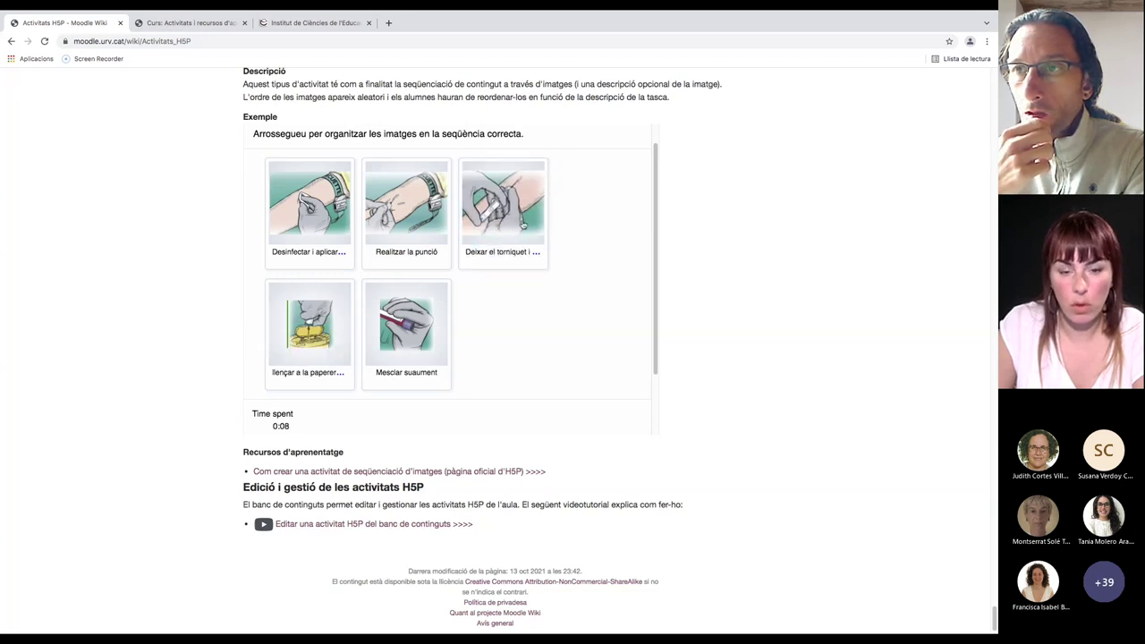
drag(363, 356, 290, 353)
Check the image sequence and review the marked cards together with the example's time and moves summary
scroll(527, 337, down, 2)
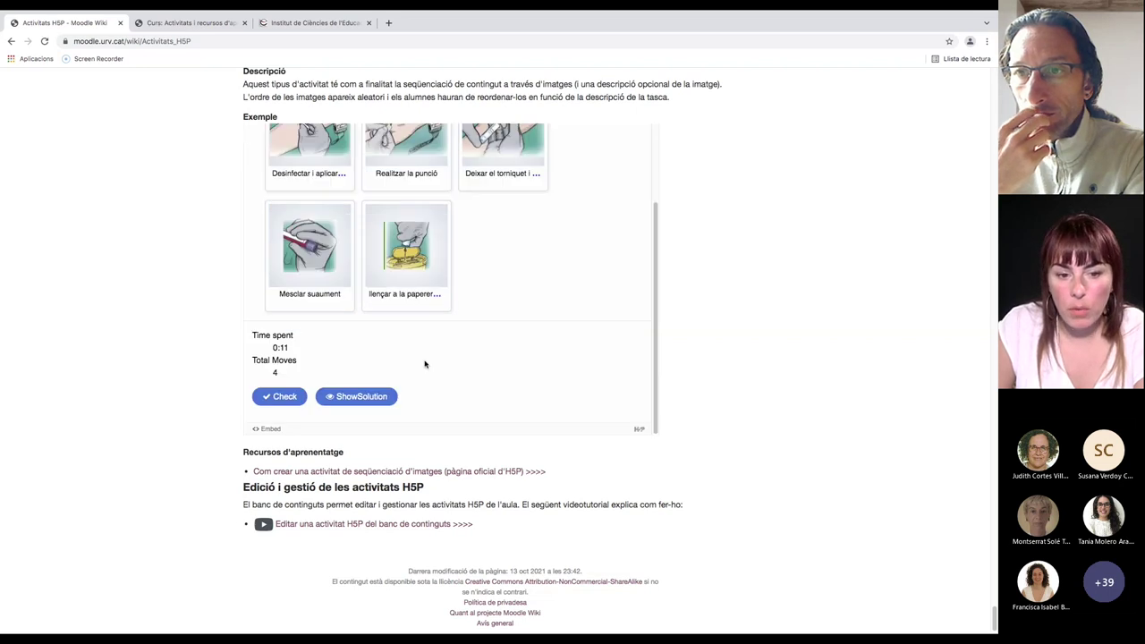
click(284, 398)
scroll(483, 355, up, 3)
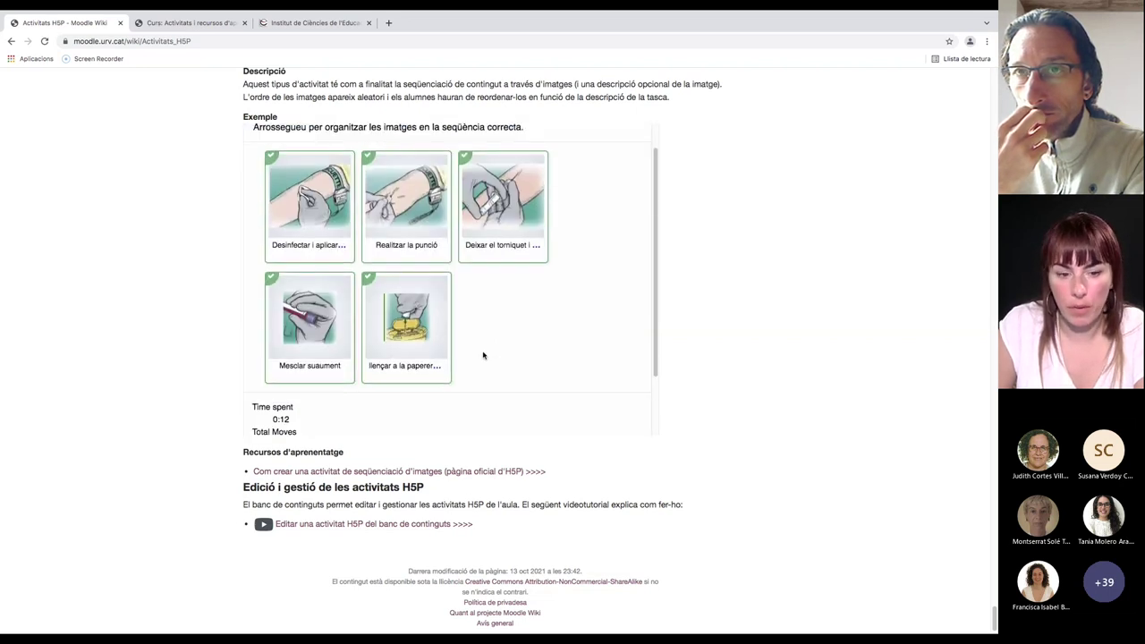
scroll(483, 355, down, 3)
scroll(593, 337, down, 1)
scroll(593, 339, up, 2)
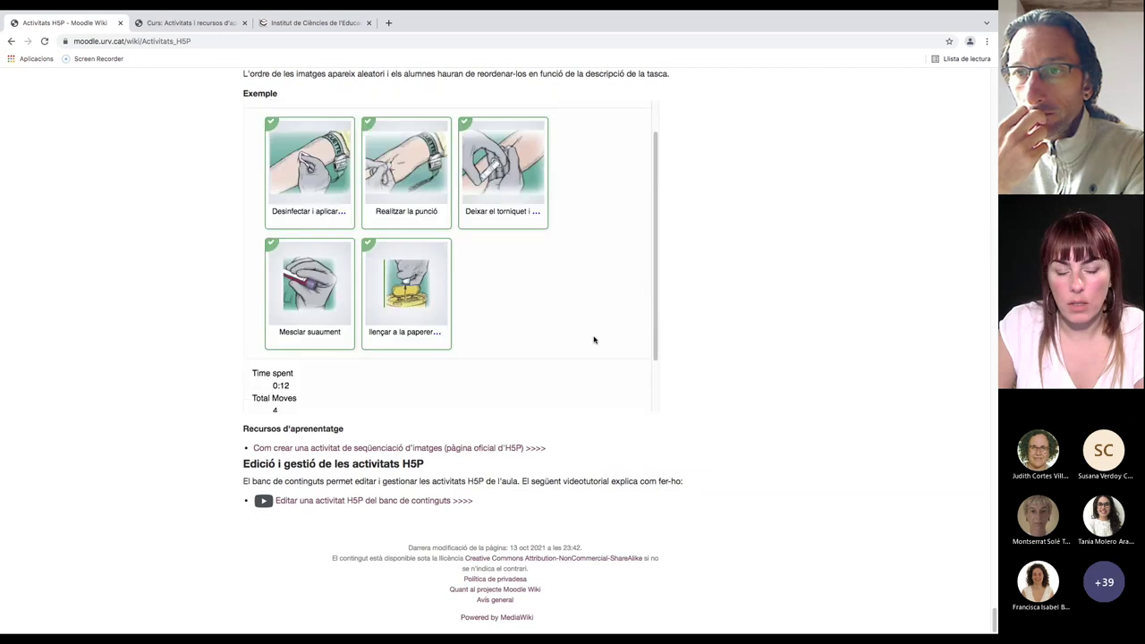
scroll(593, 340, up, 2)
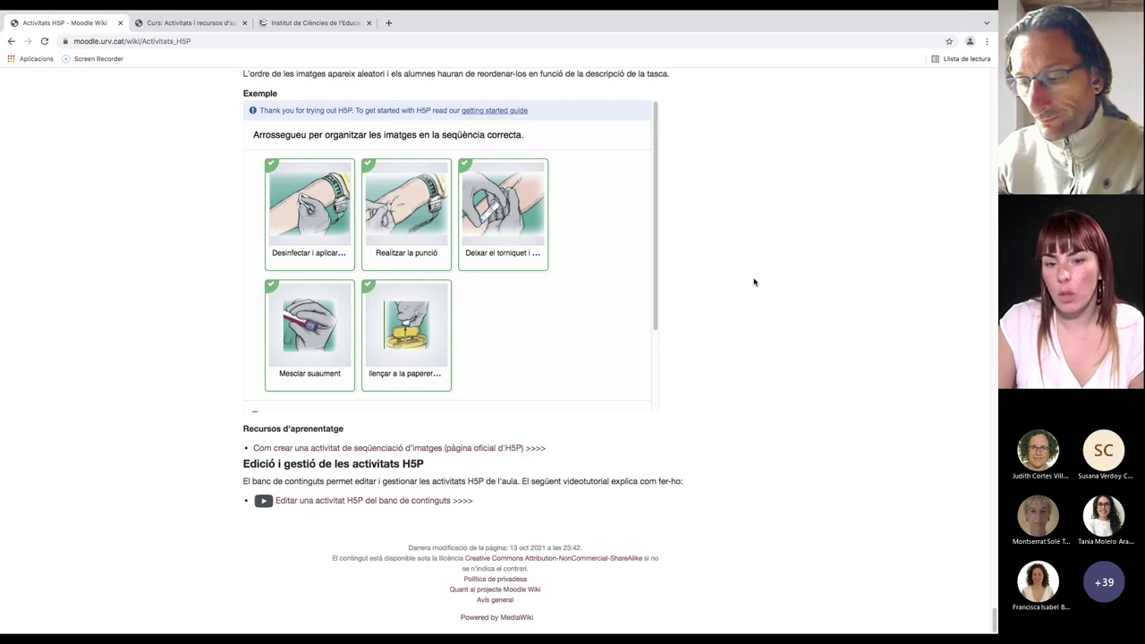
scroll(608, 290, down, 2)
scroll(611, 300, up, 1)
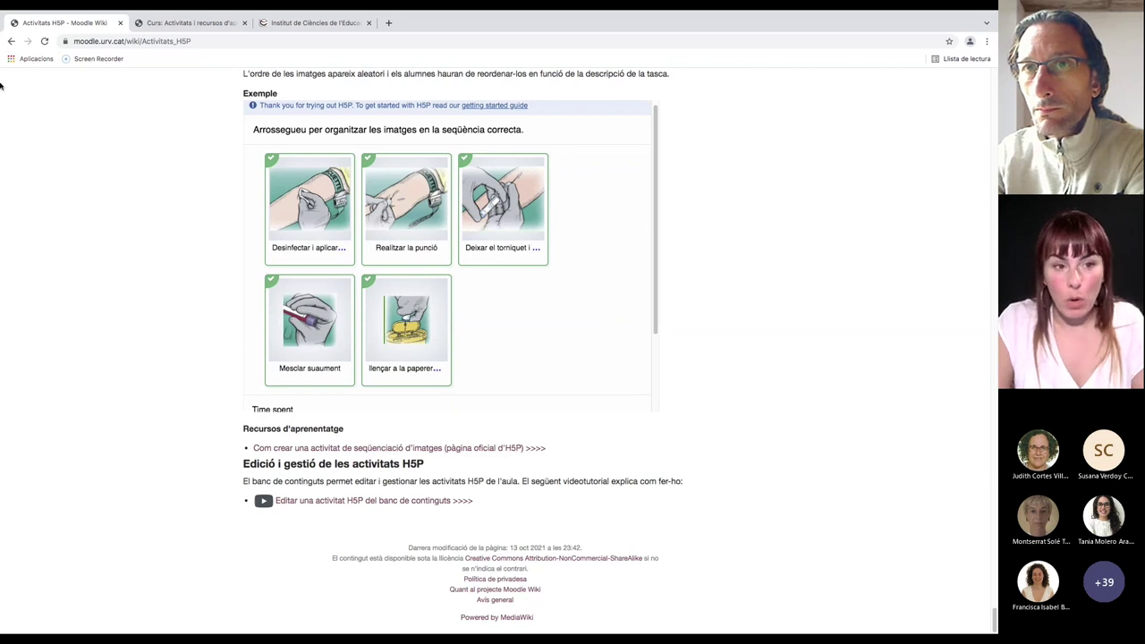
scroll(554, 366, up, 1)
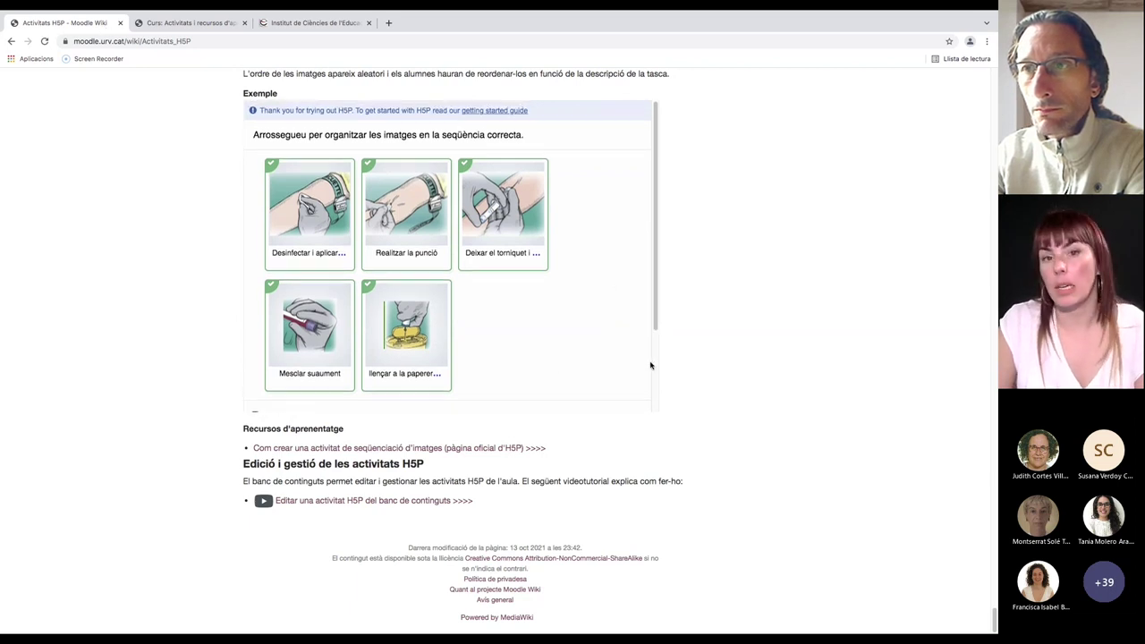
Find the self-enrolment link to the H5P activities classroom under "Descripció de les activitats H5P" and highlight it briefly
scroll(781, 409, up, 15)
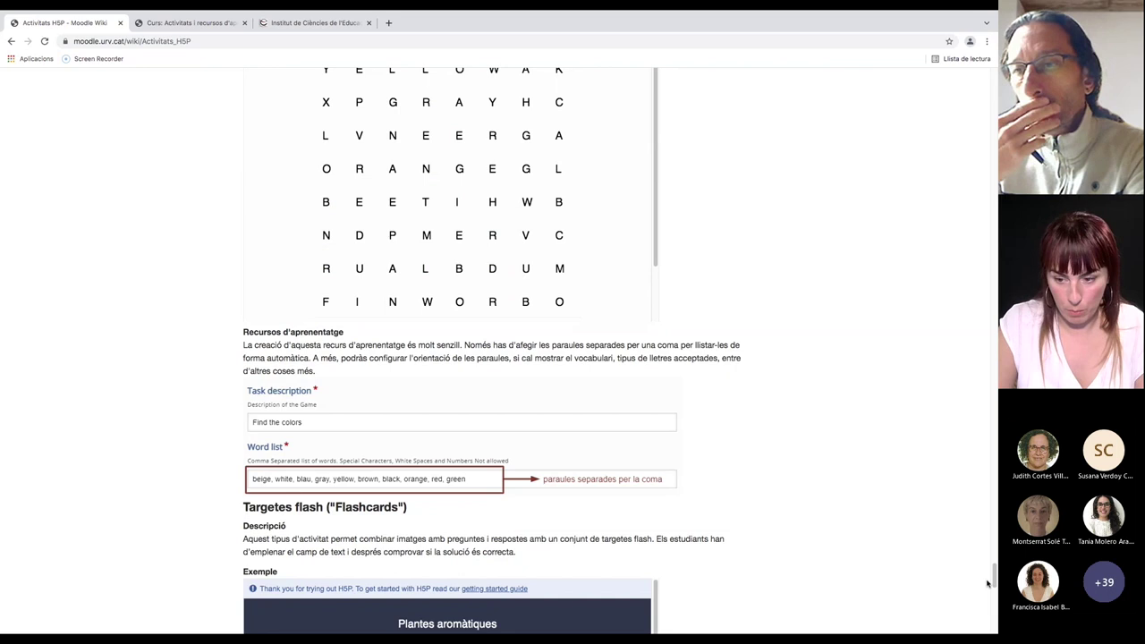
drag(995, 577, 915, 94)
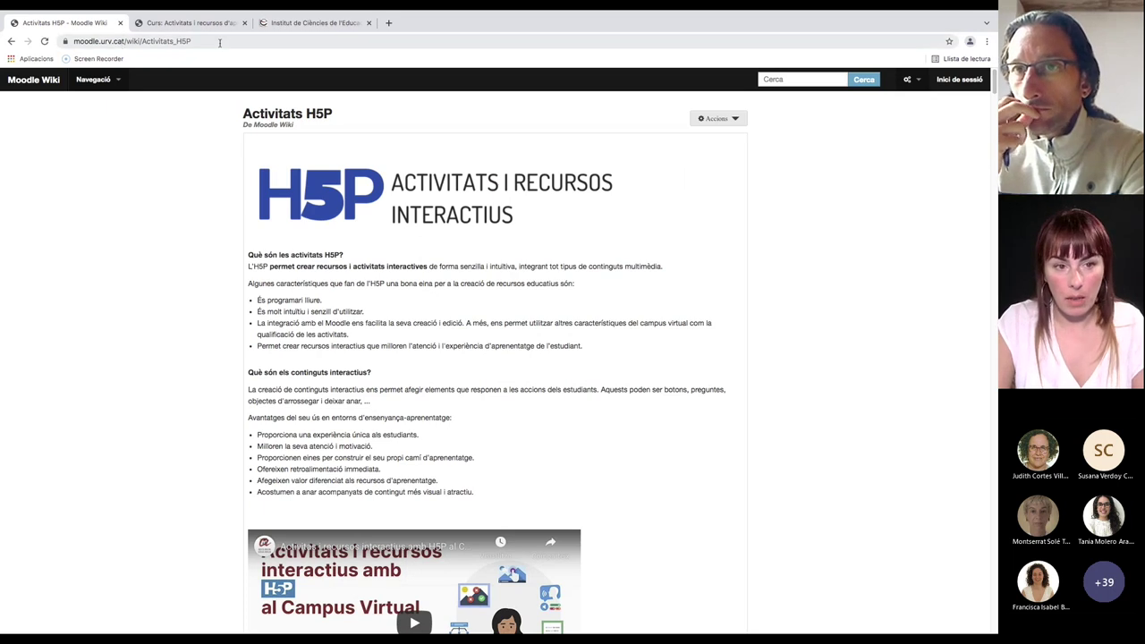
scroll(631, 391, down, 5)
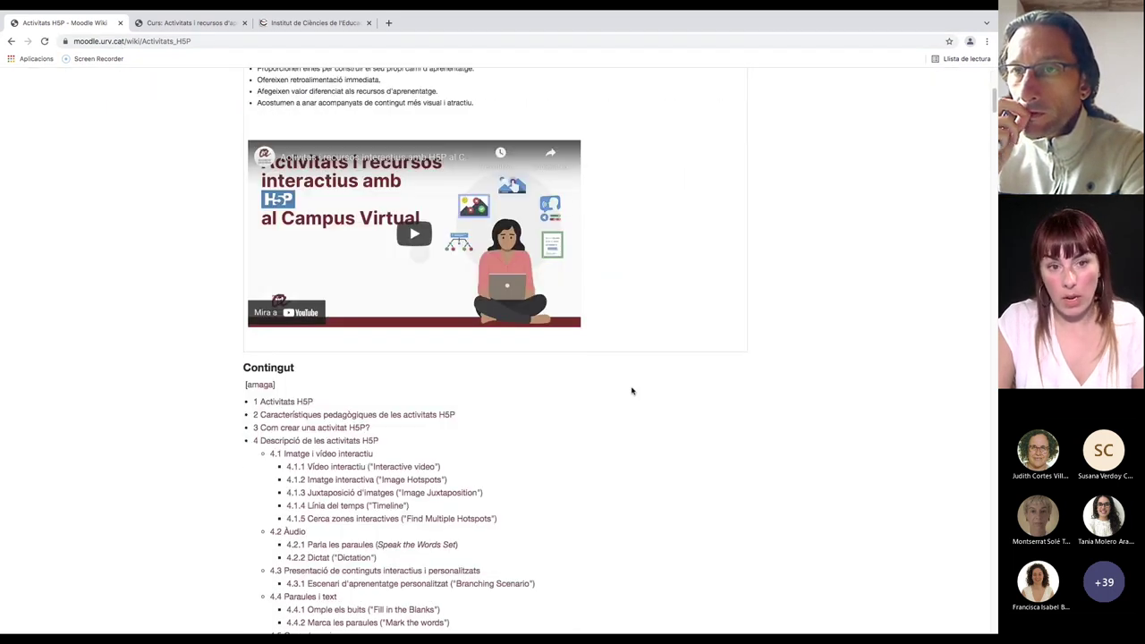
scroll(631, 391, down, 1)
scroll(631, 391, down, 10)
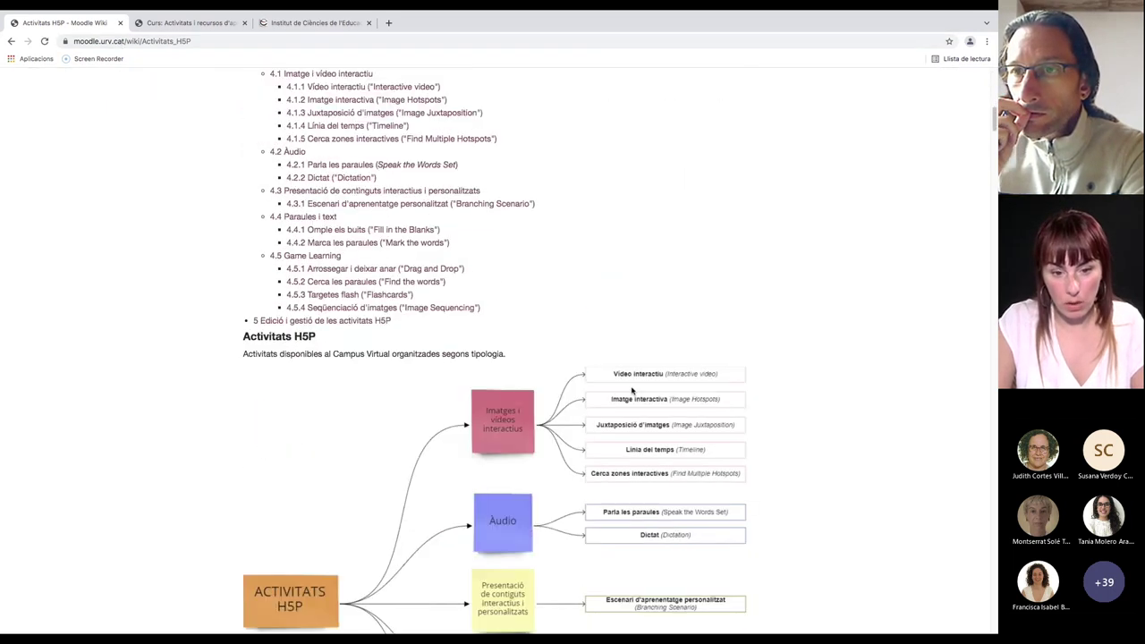
scroll(632, 391, down, 15)
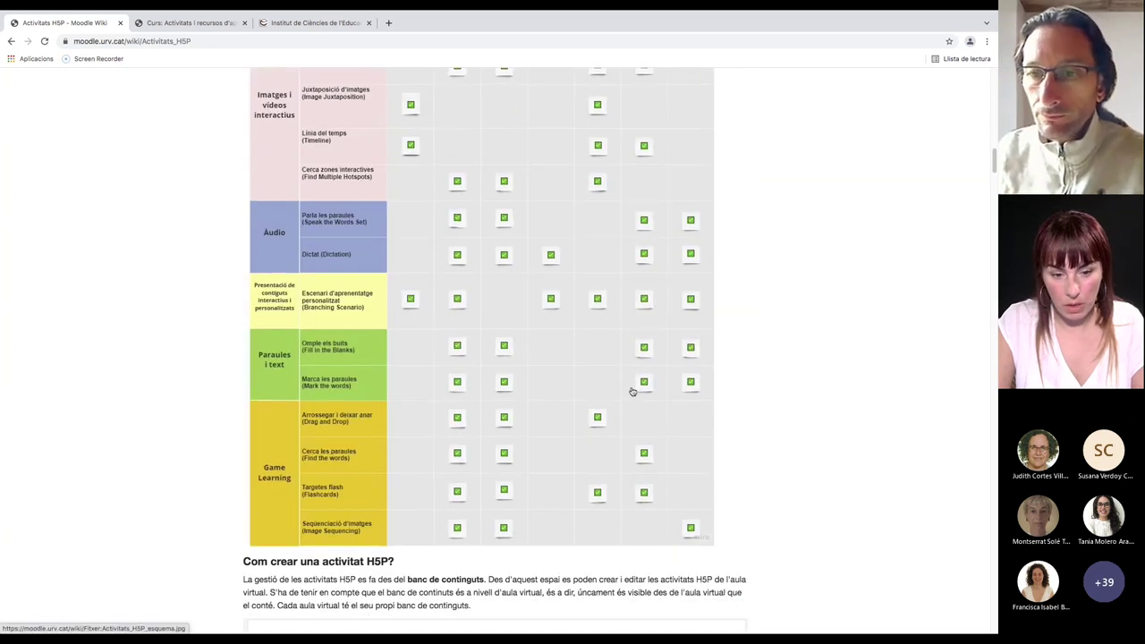
scroll(631, 390, down, 10)
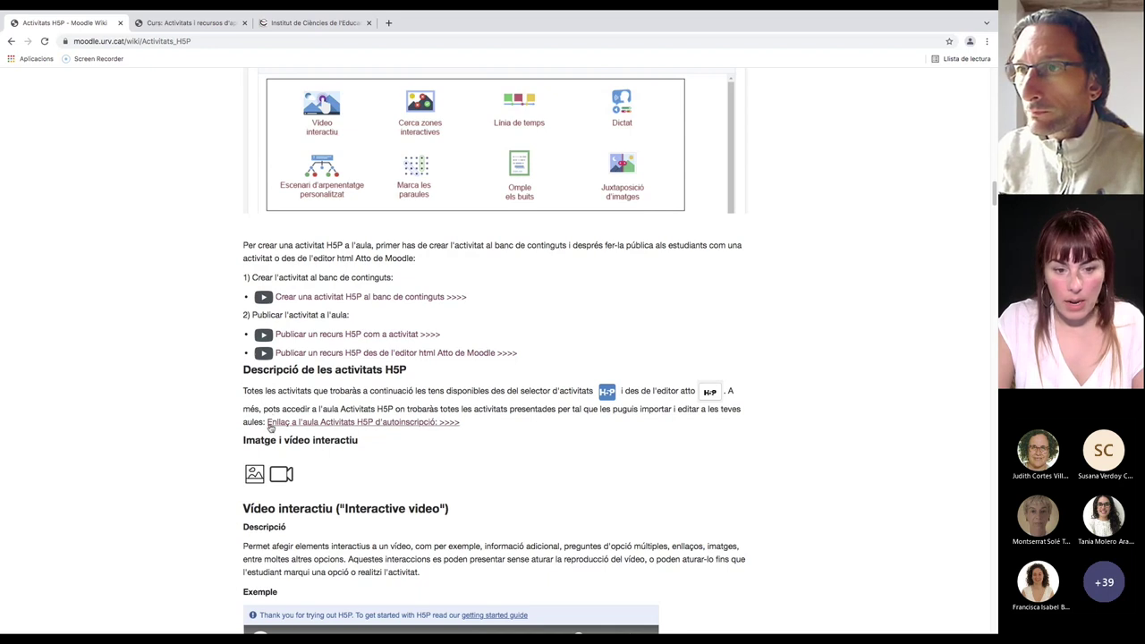
drag(480, 427, 267, 425)
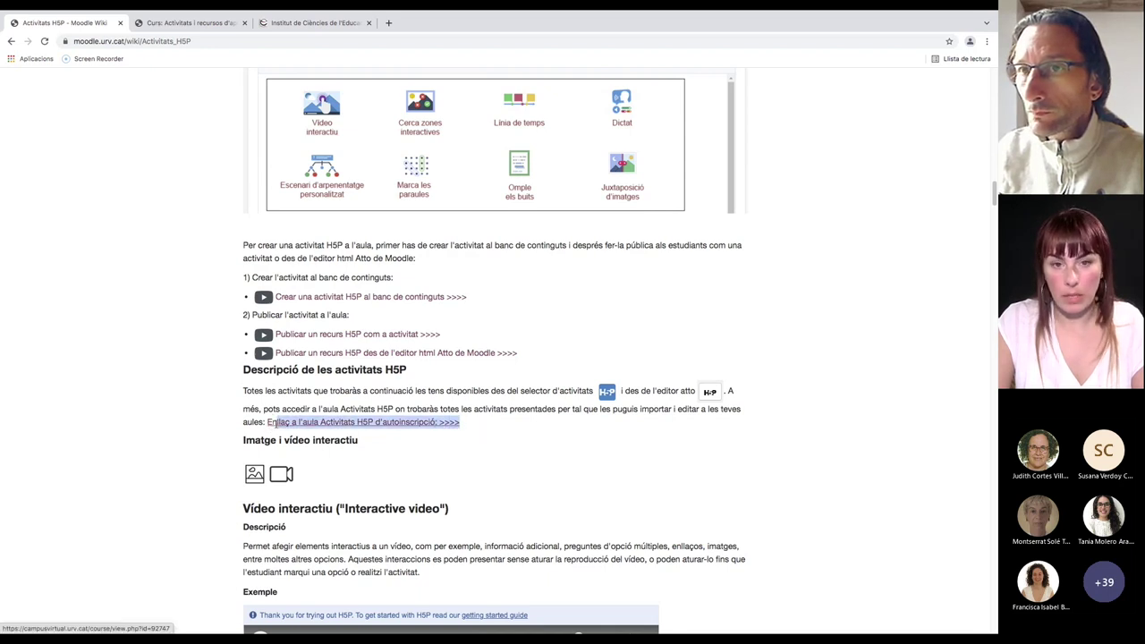
click(581, 447)
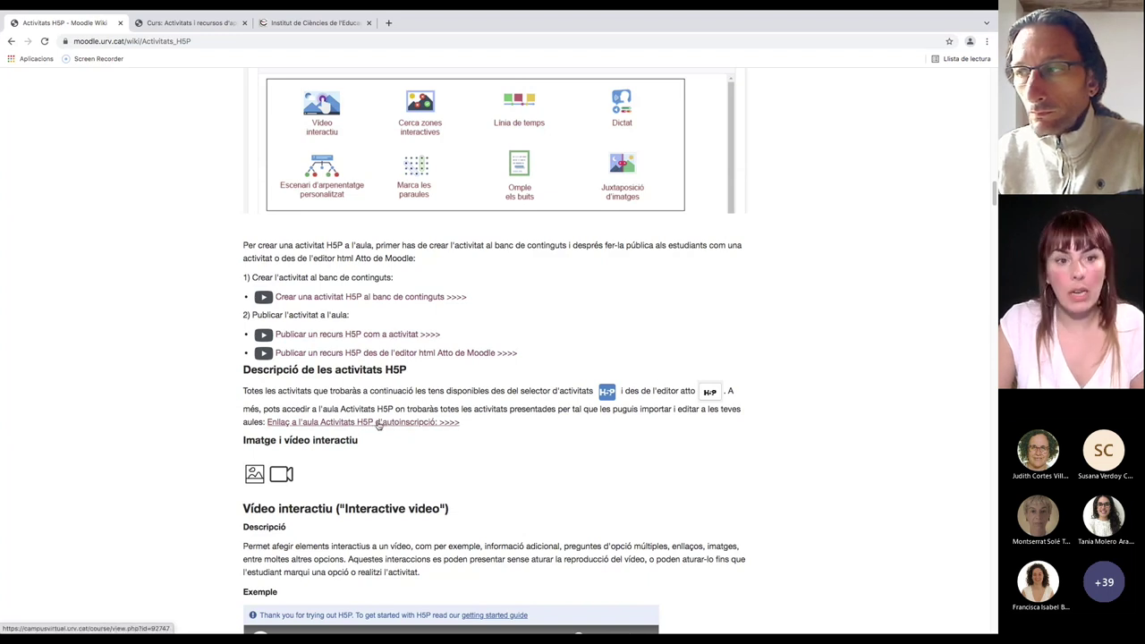
Show the "Activitats i recursos d'aprenentatge H5P" course with its section navigation expanded and return to the wiki page
click(176, 26)
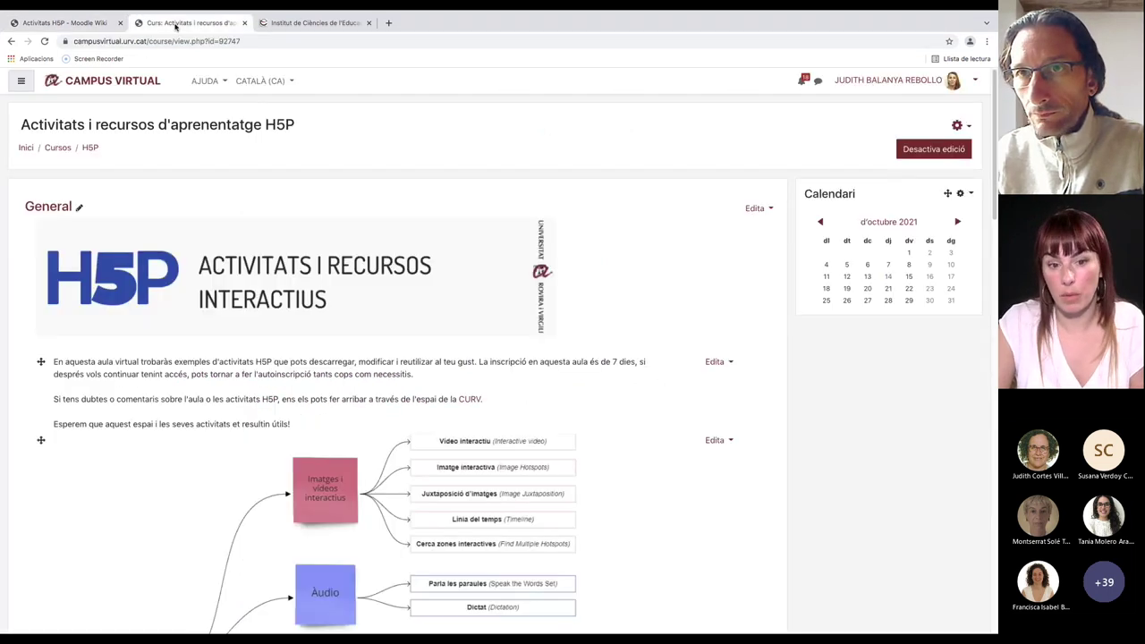
click(22, 82)
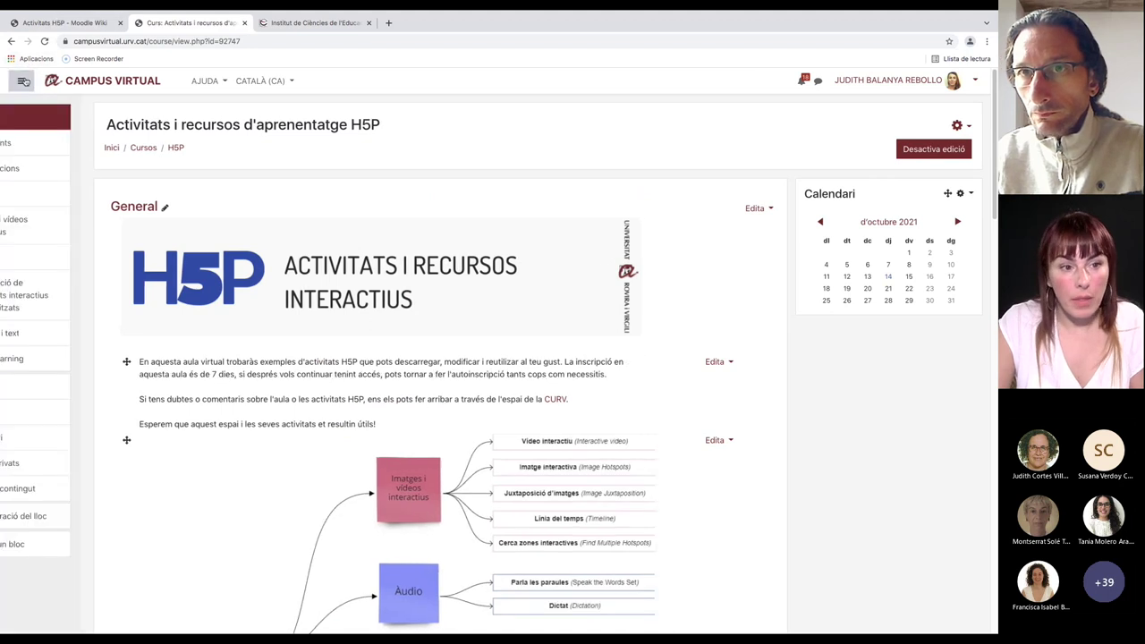
scroll(449, 208, down, 1)
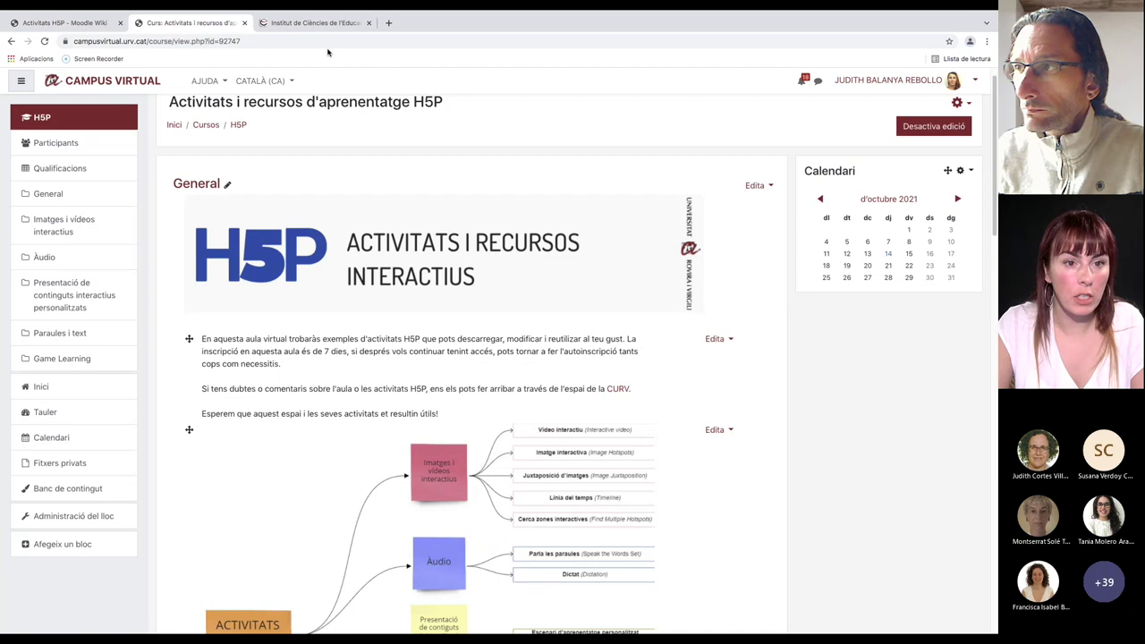
click(92, 24)
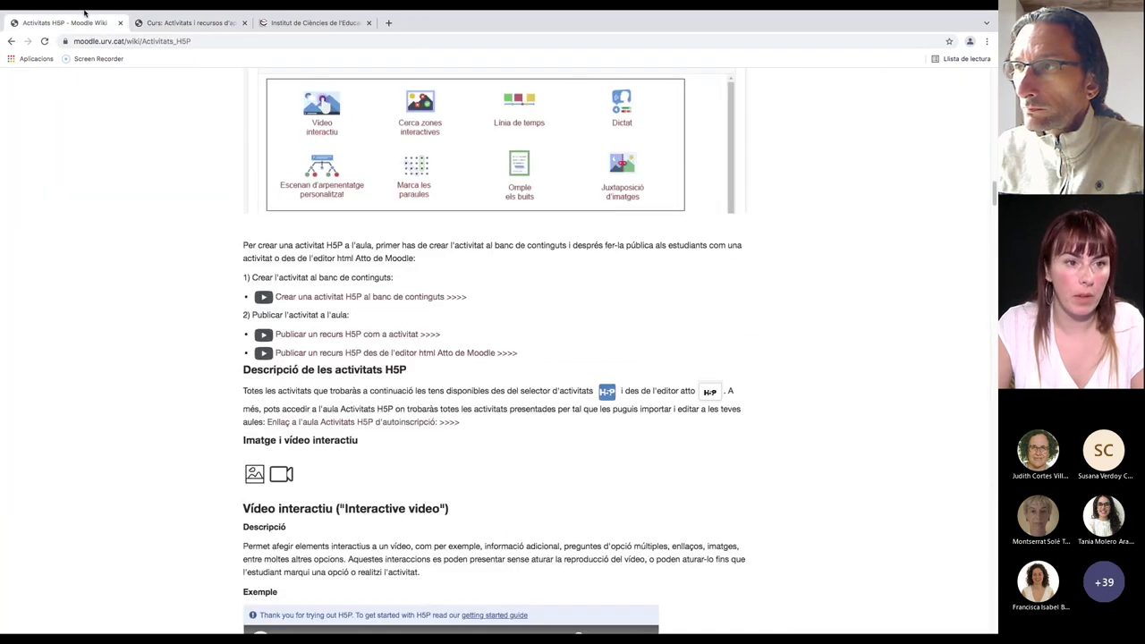
click(30, 27)
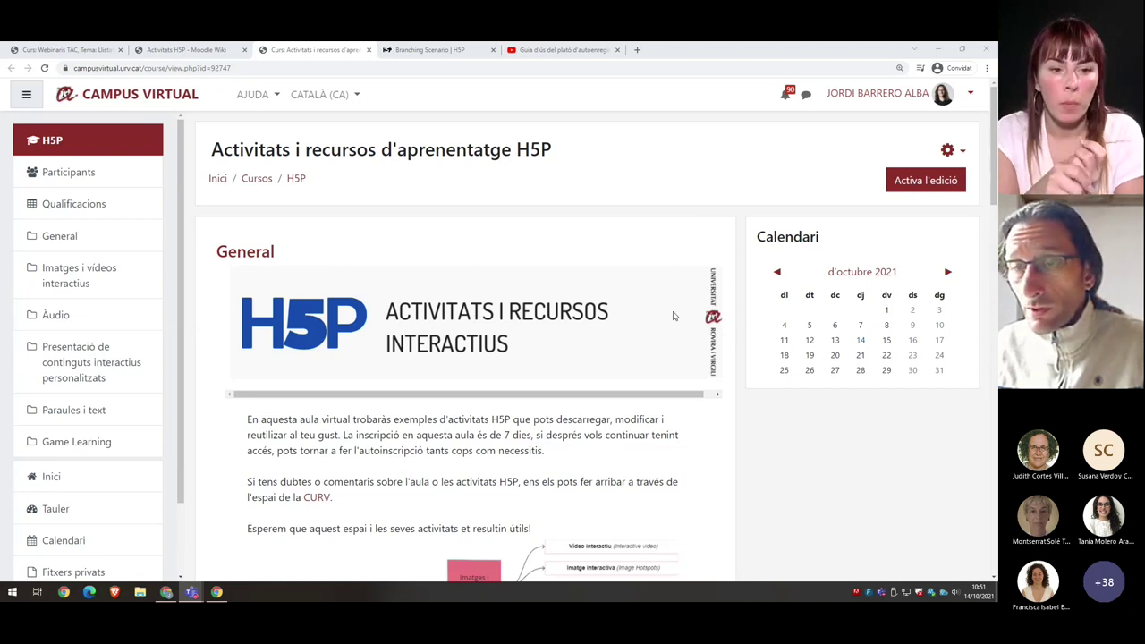
scroll(710, 320, down, 1)
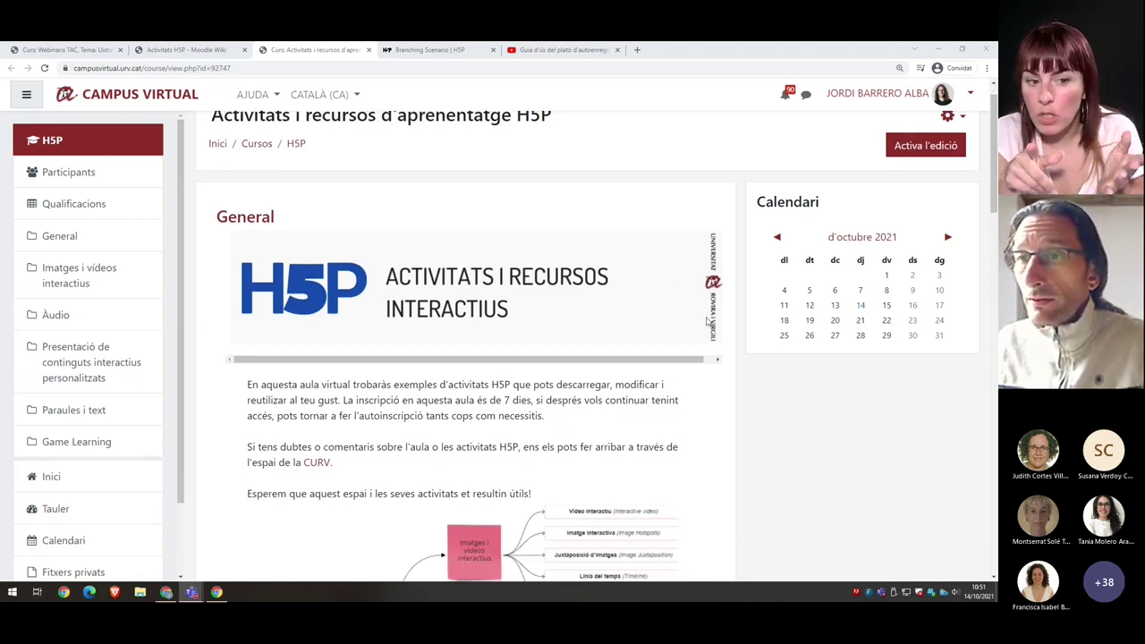
View the "Vídeo interactiu" example under "Imatges i vídeos interactius" and return to the course page
scroll(746, 344, down, 7)
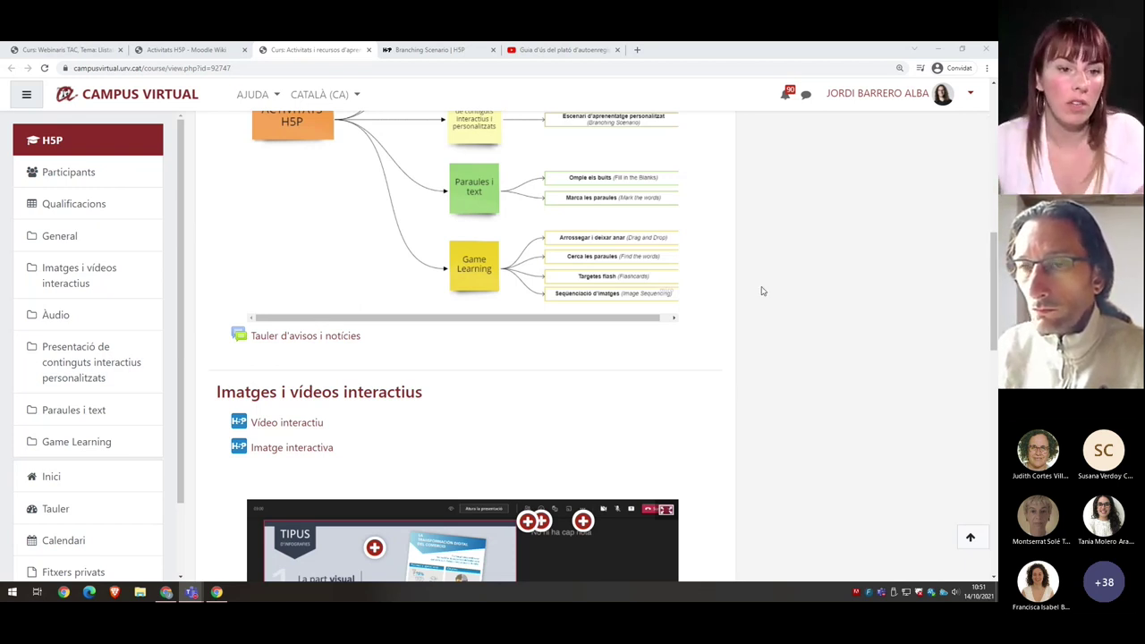
scroll(762, 291, down, 4)
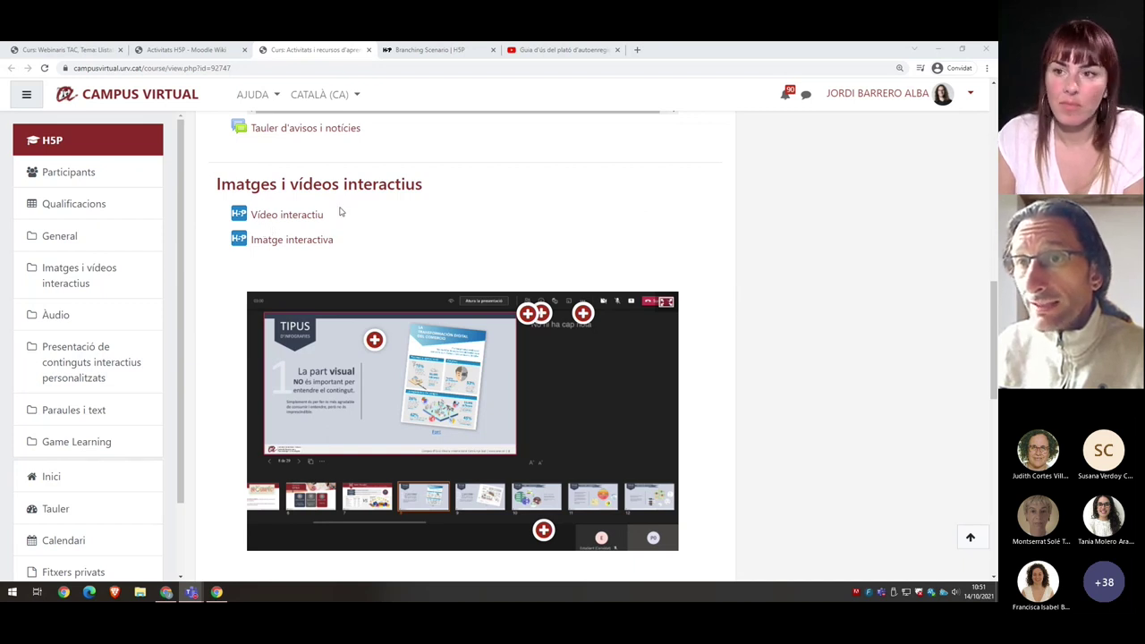
click(278, 218)
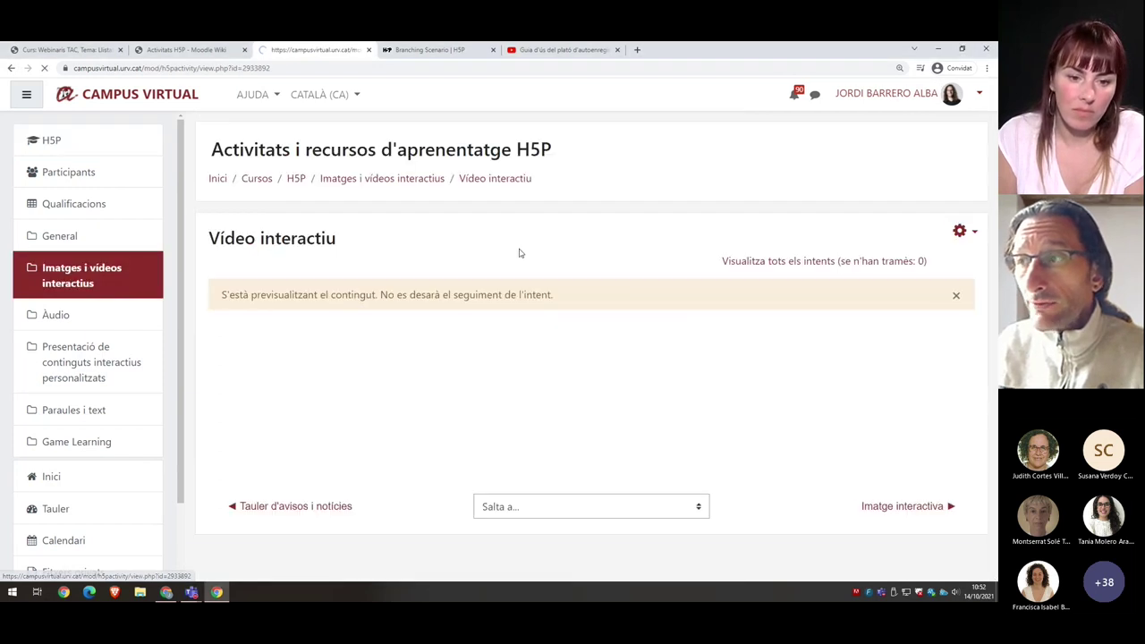
scroll(988, 317, down, 3)
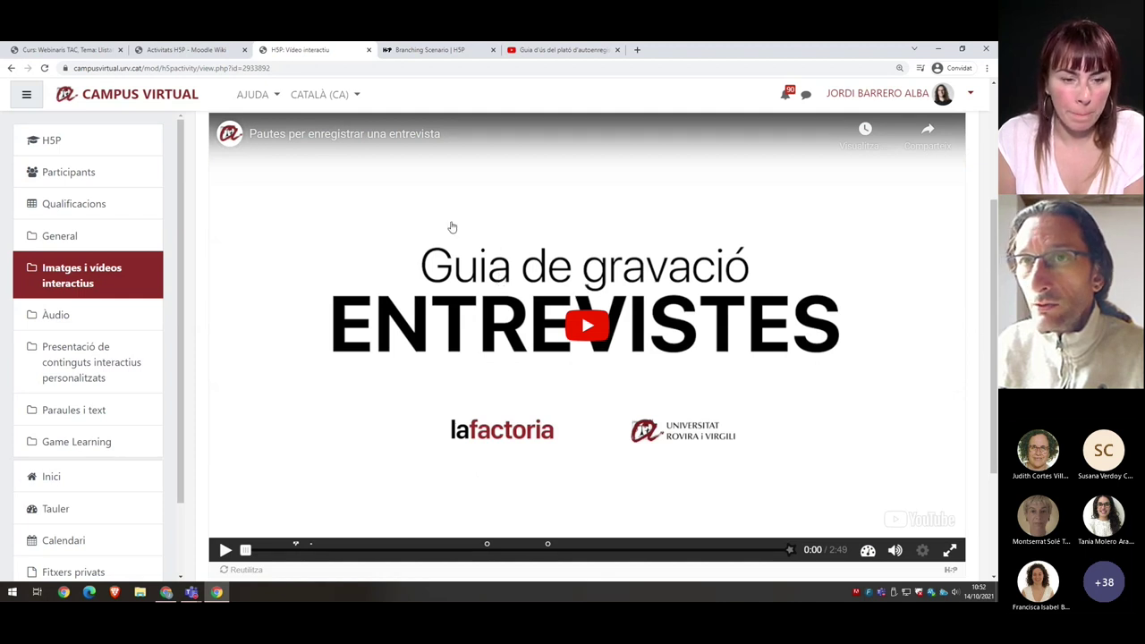
click(12, 69)
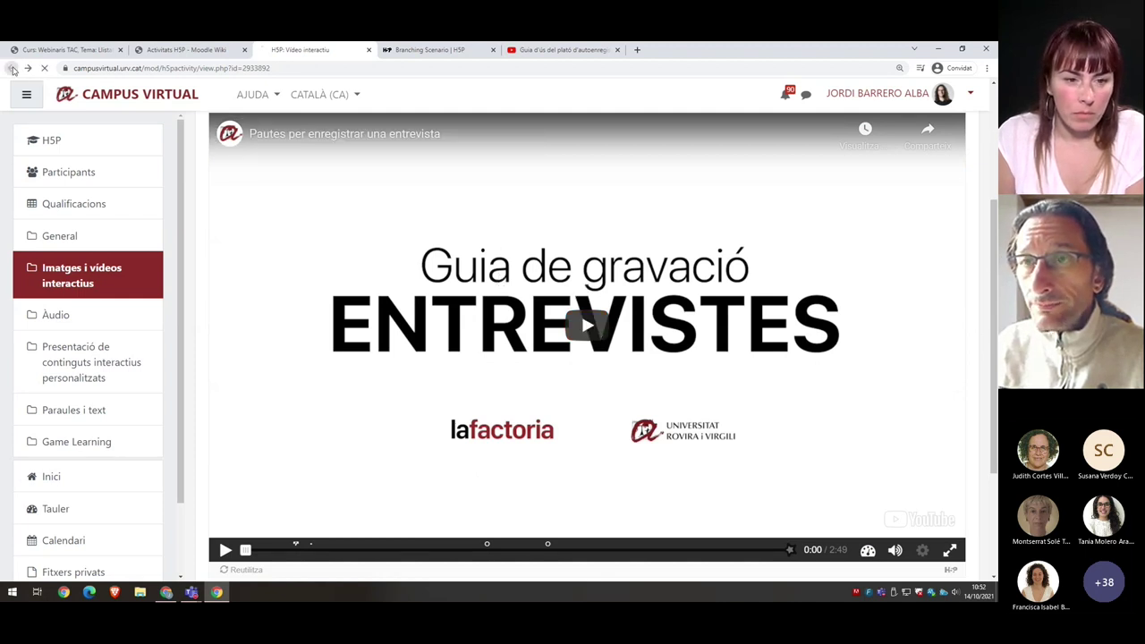
Show the "Compartir presentació" hotspot text on the interactive image embedded in the course page and close it
scroll(747, 261, down, 1)
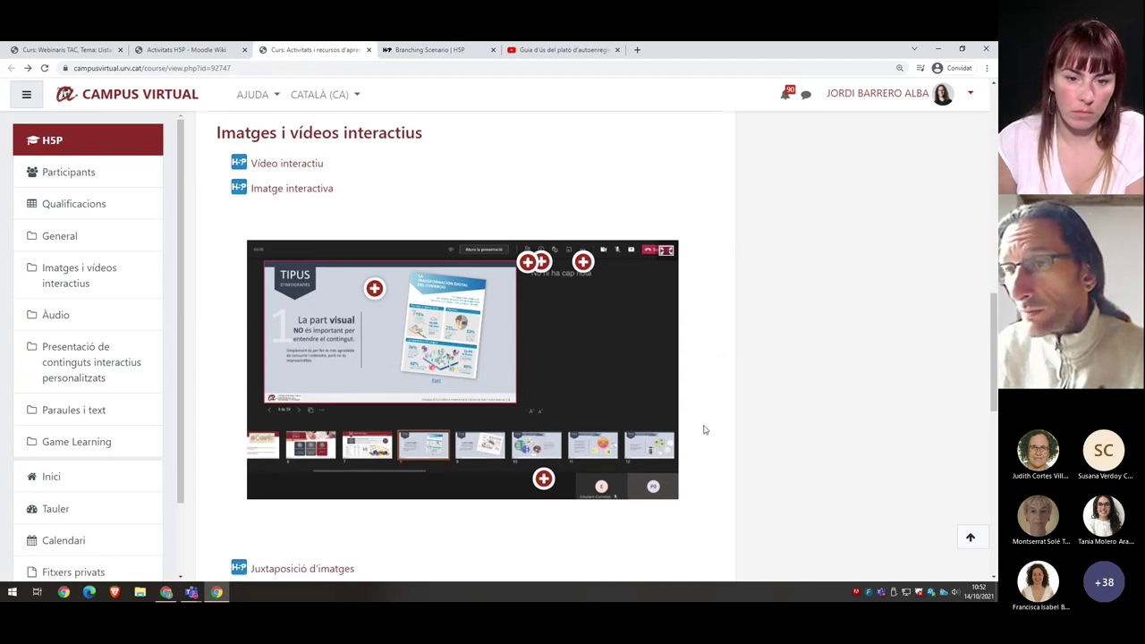
click(375, 290)
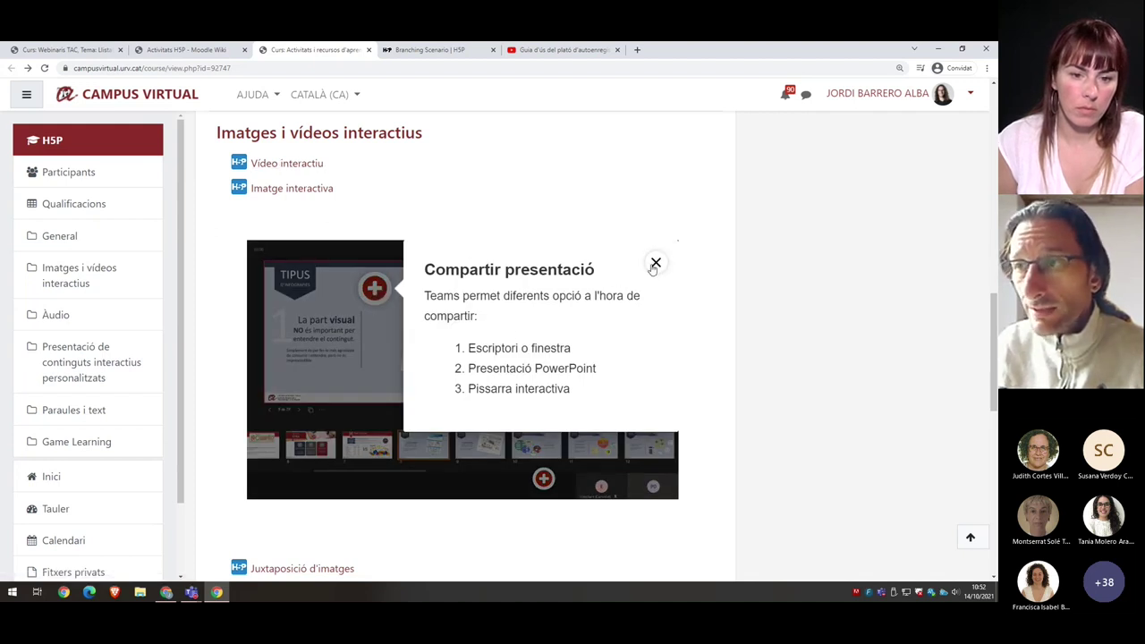
click(654, 263)
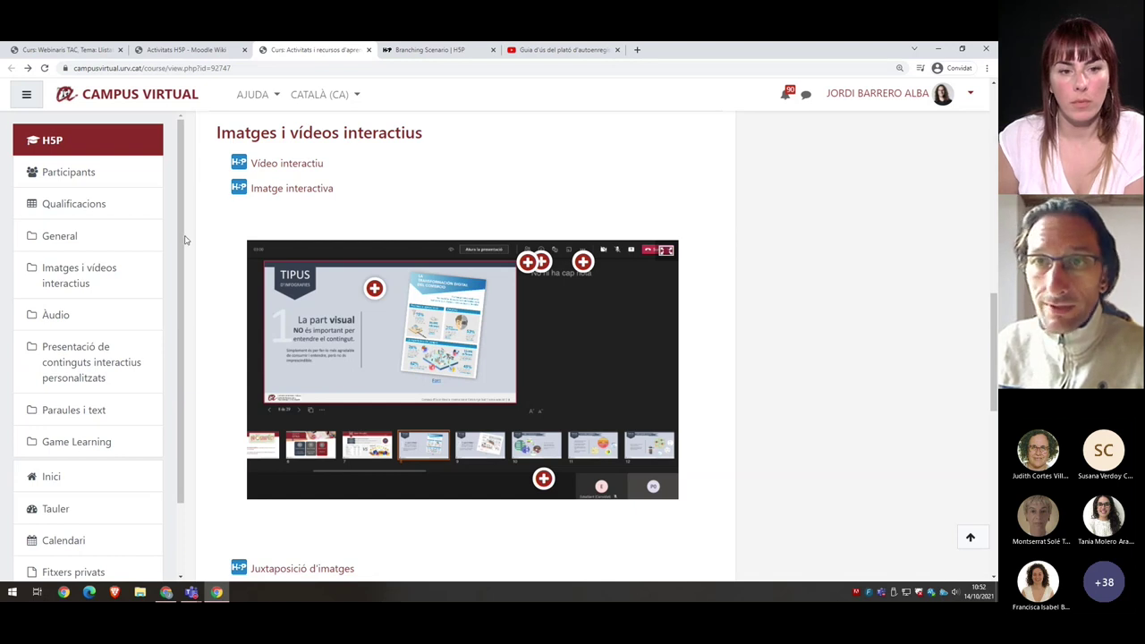
Open the H5P course's content bank (Banc de contingut) and look through its stored H5P activities
scroll(178, 332, down, 2)
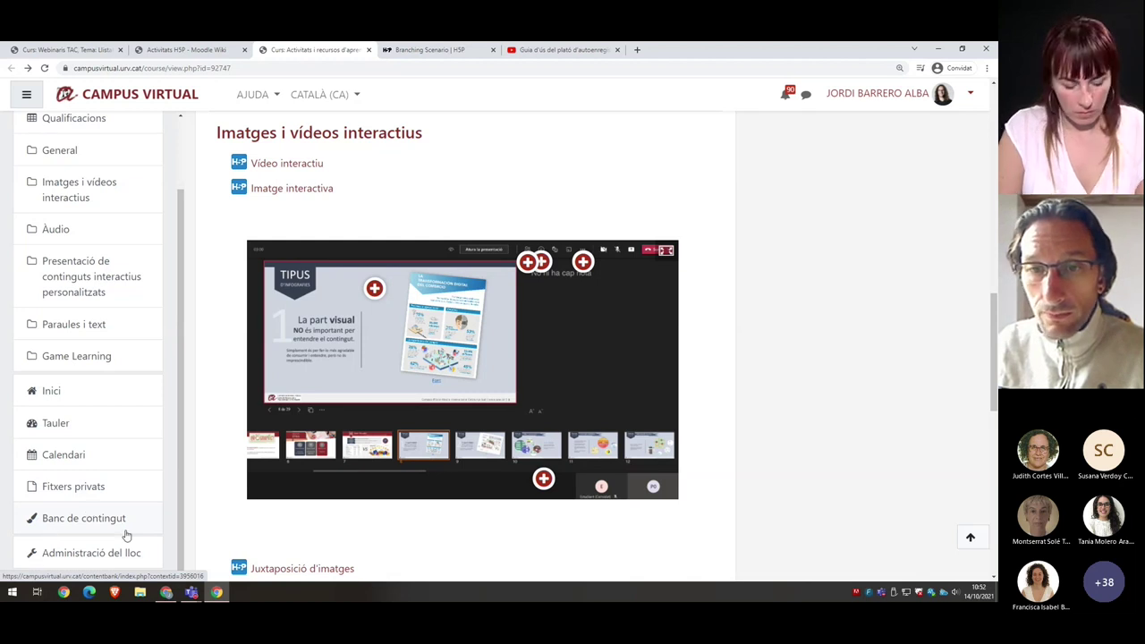
click(79, 523)
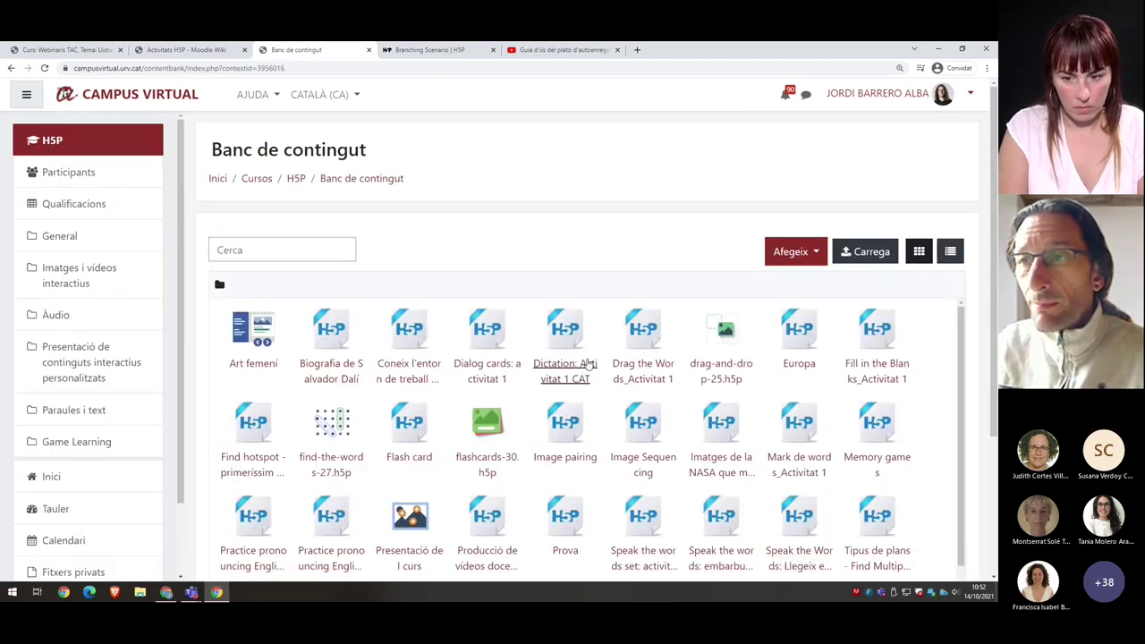
scroll(612, 326, down, 1)
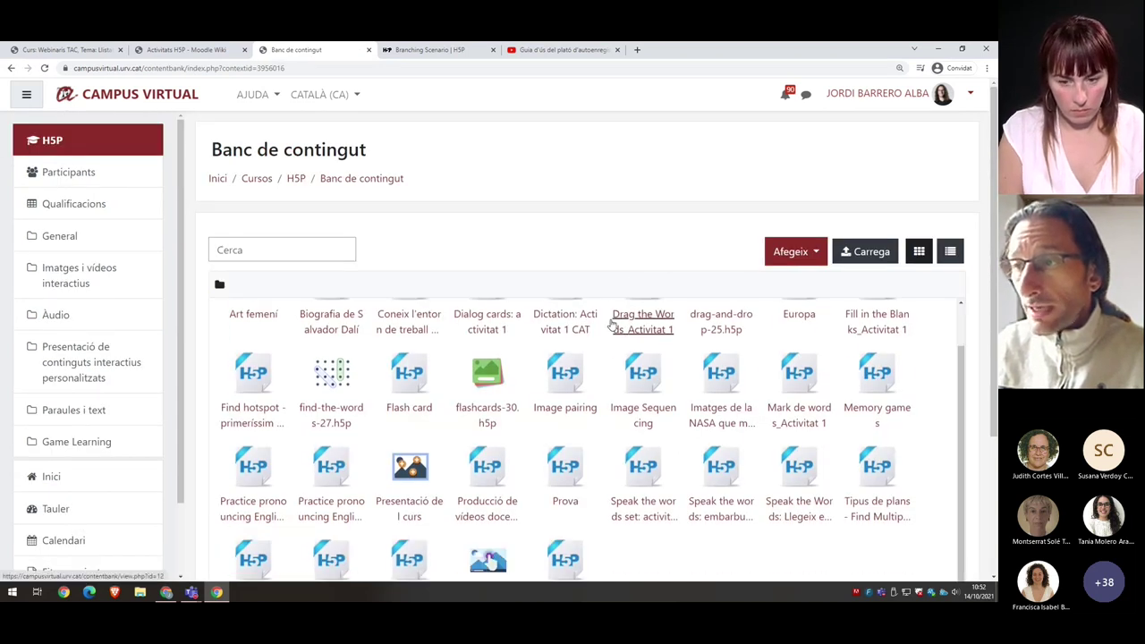
scroll(606, 422, up, 1)
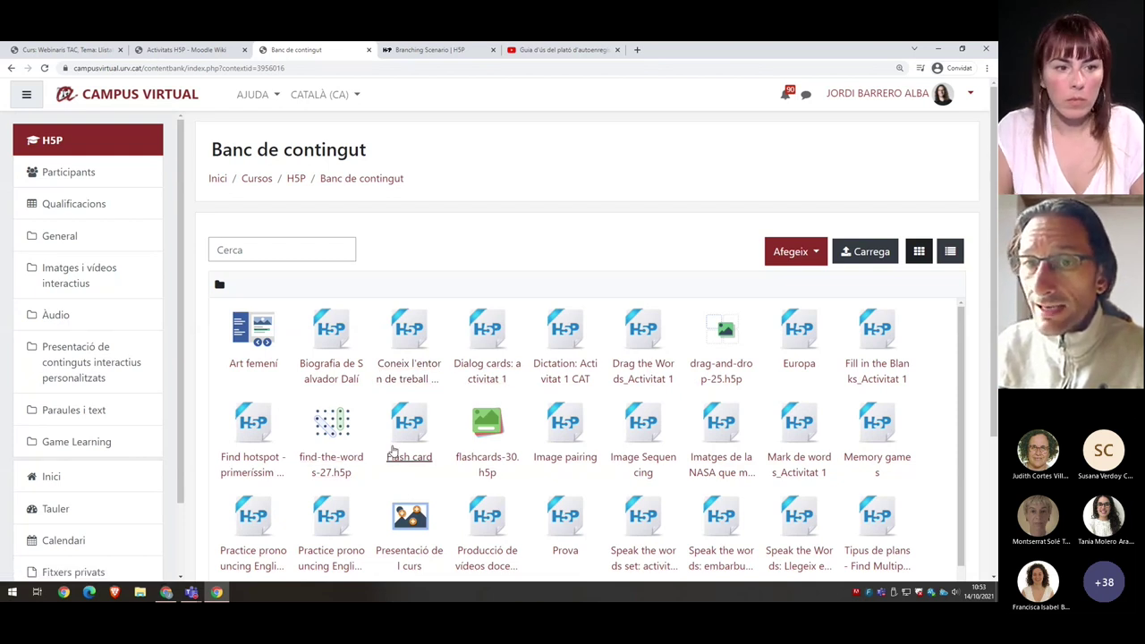
scroll(128, 458, down, 2)
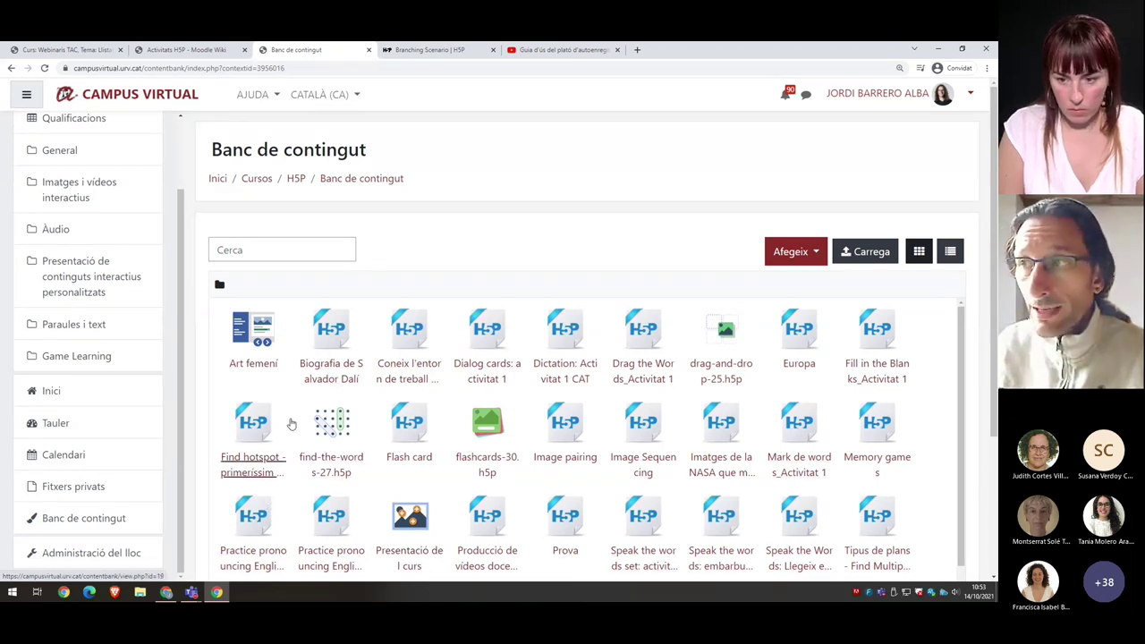
Start creating a new H5P content item of the type Interactive Video in the content bank
click(817, 255)
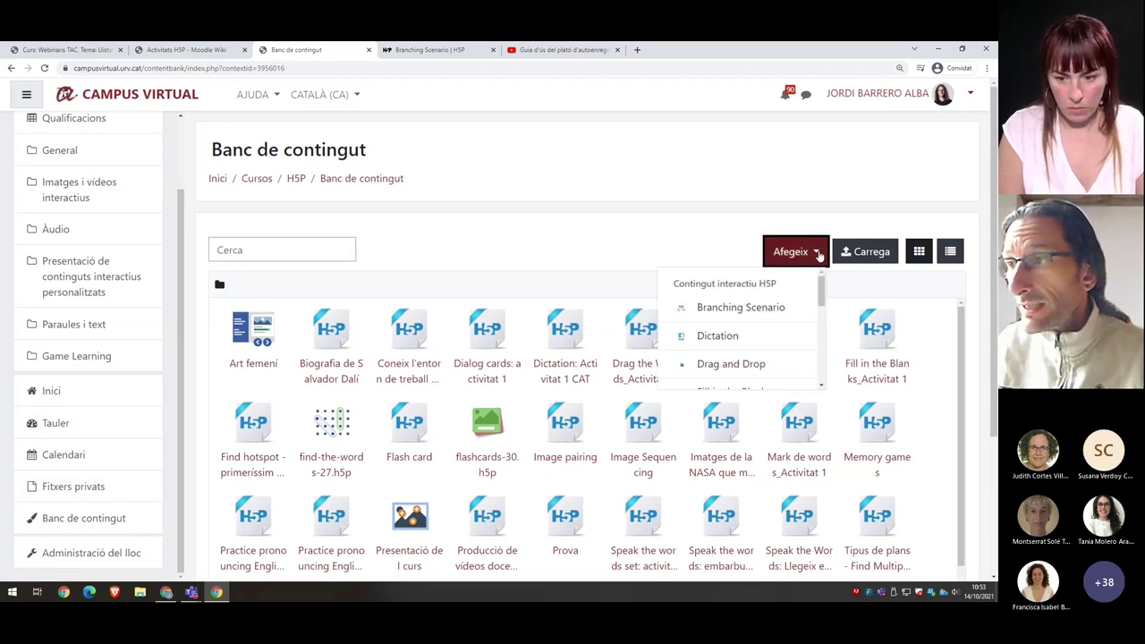
scroll(821, 302, down, 2)
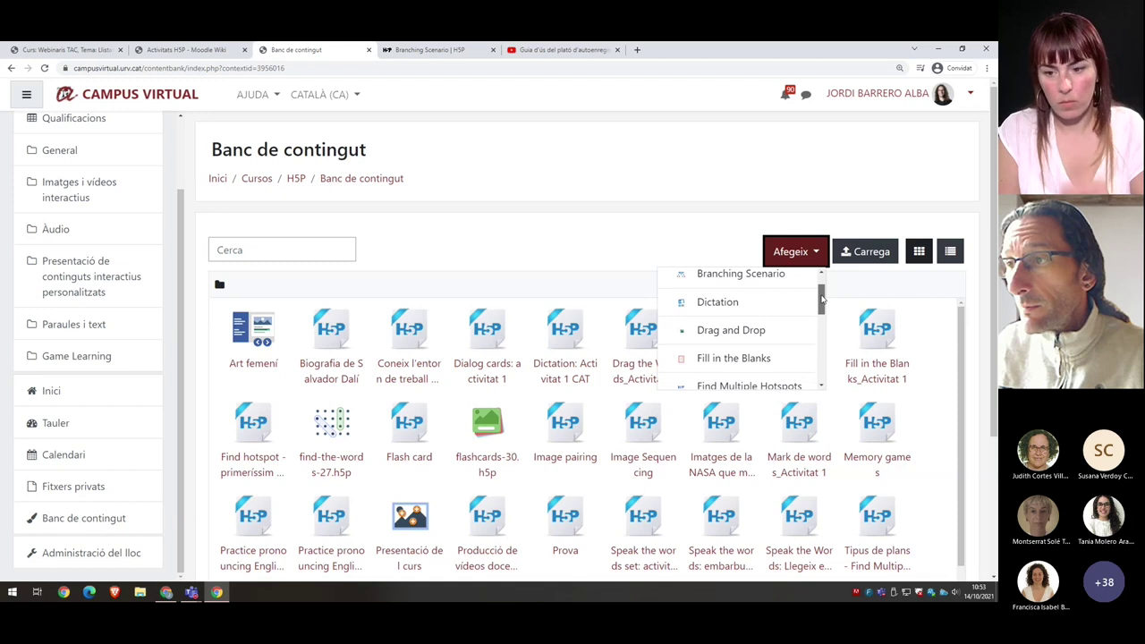
drag(821, 301, 815, 359)
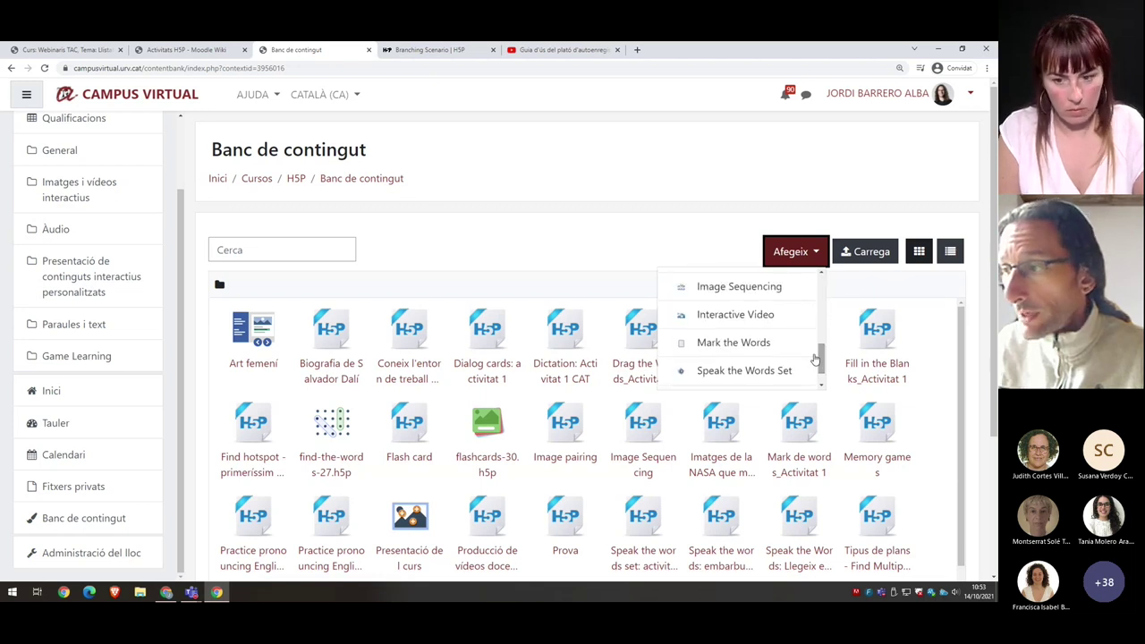
click(724, 324)
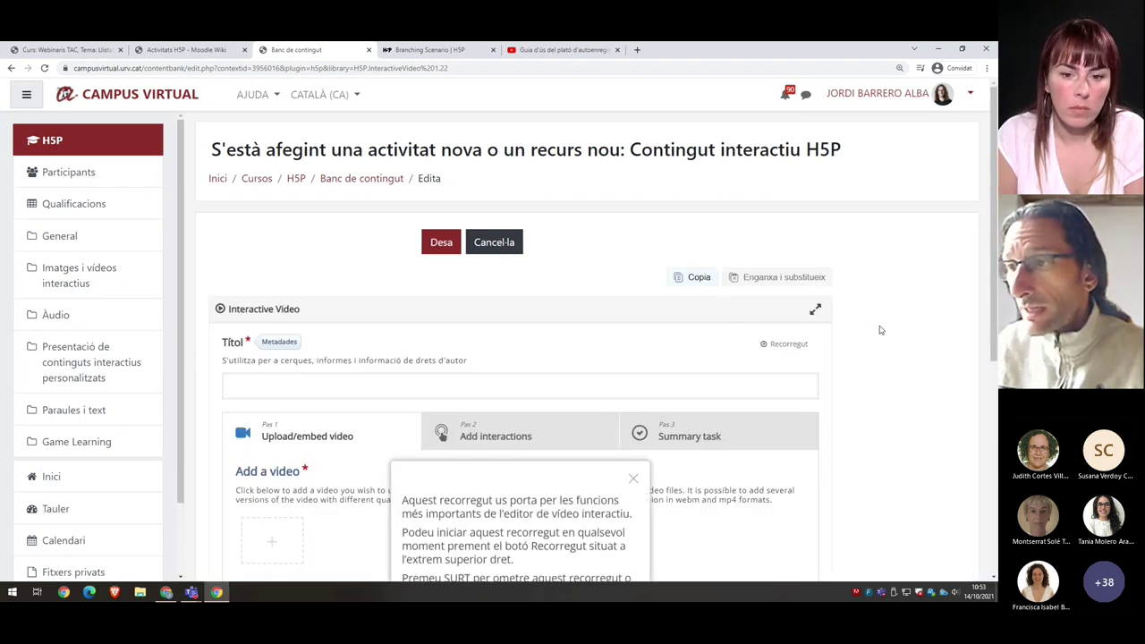
Go through the Interactive Video editor's introductory tour on adding a video and interactions, and finish it
scroll(880, 330, down, 3)
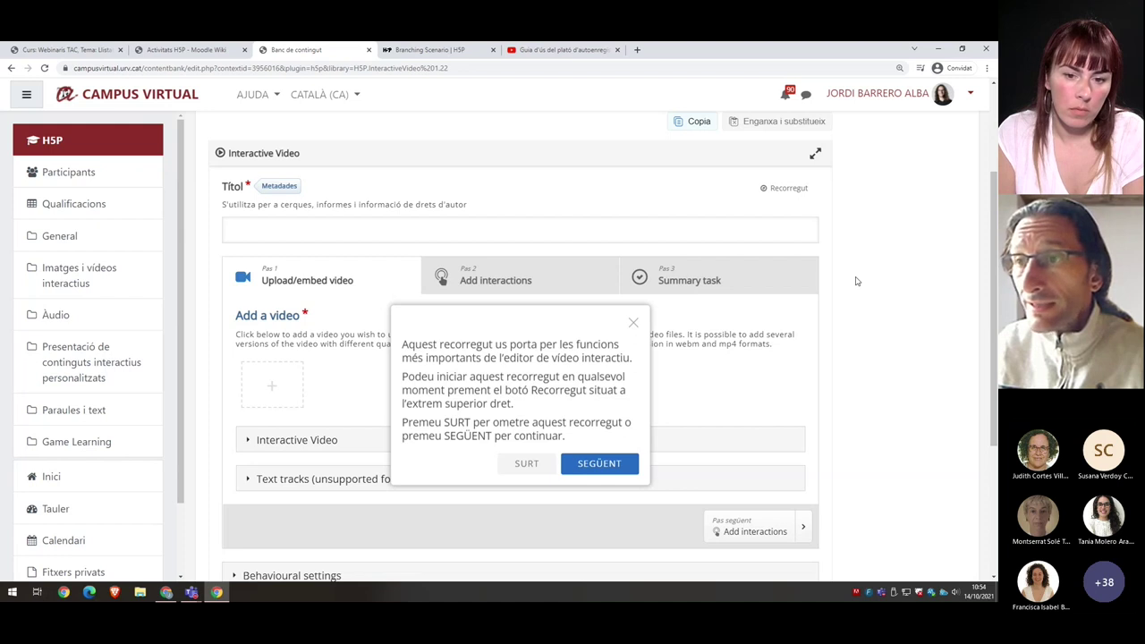
scroll(855, 281, down, 1)
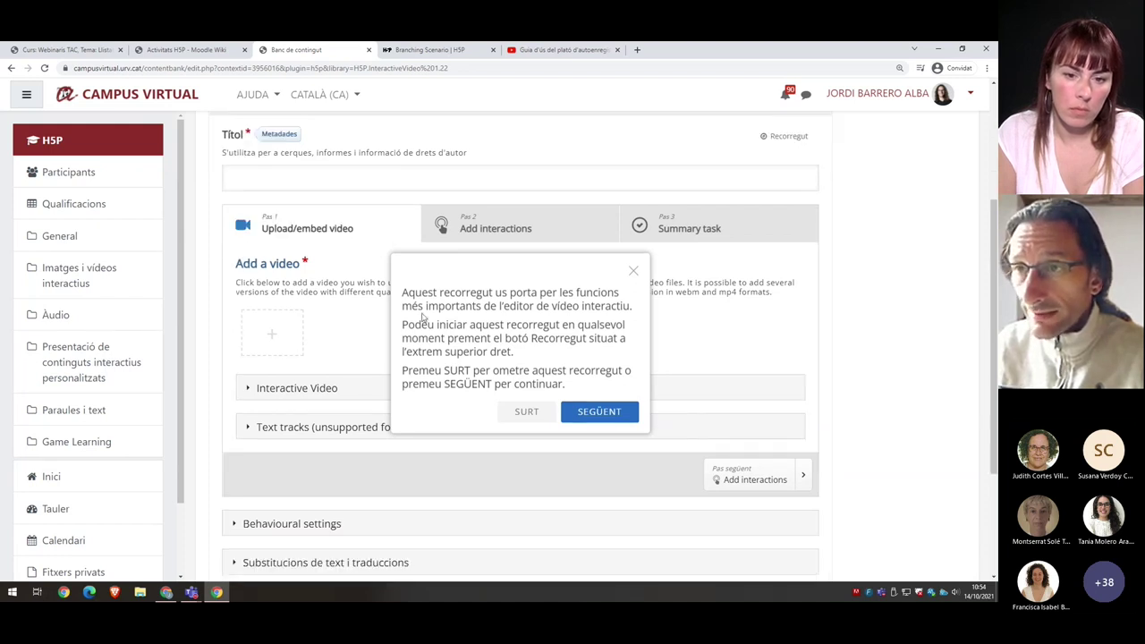
click(592, 412)
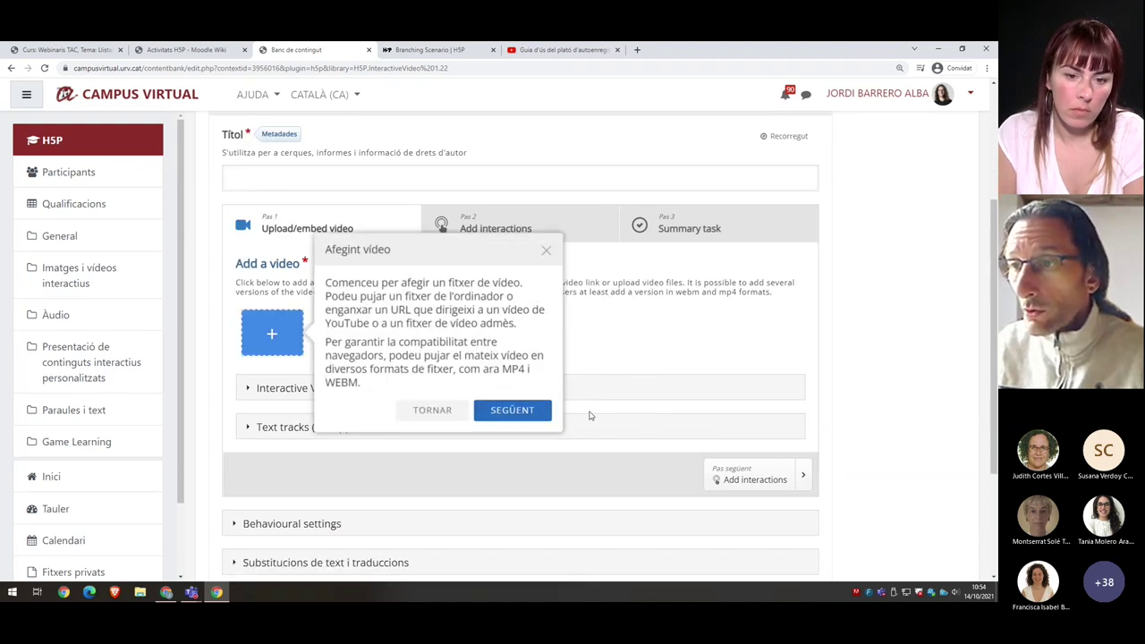
click(508, 412)
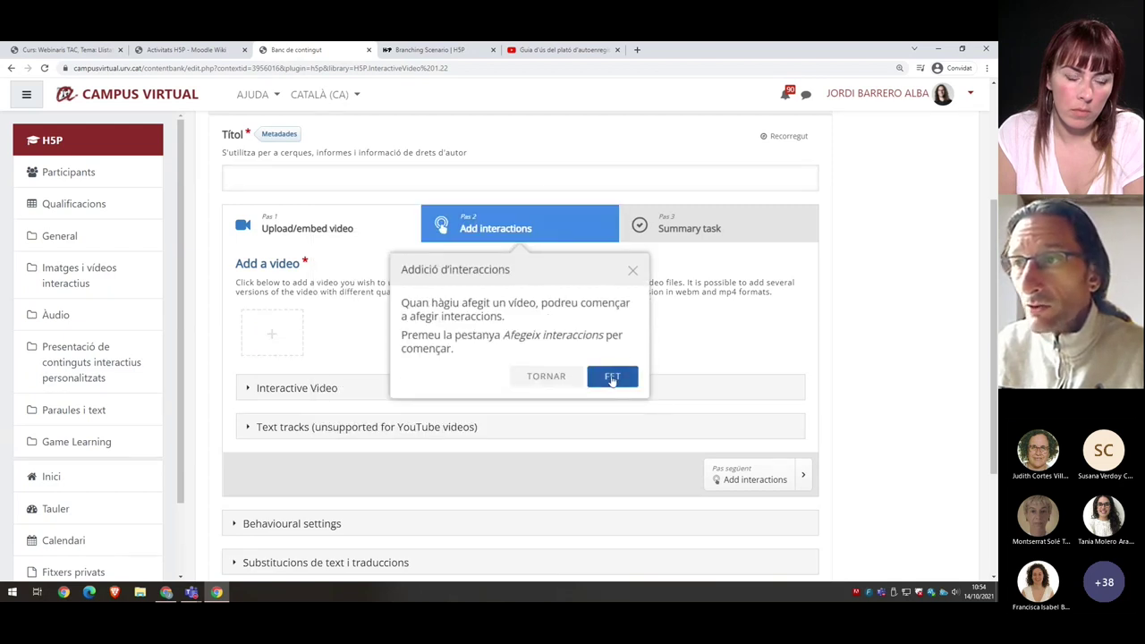
click(608, 377)
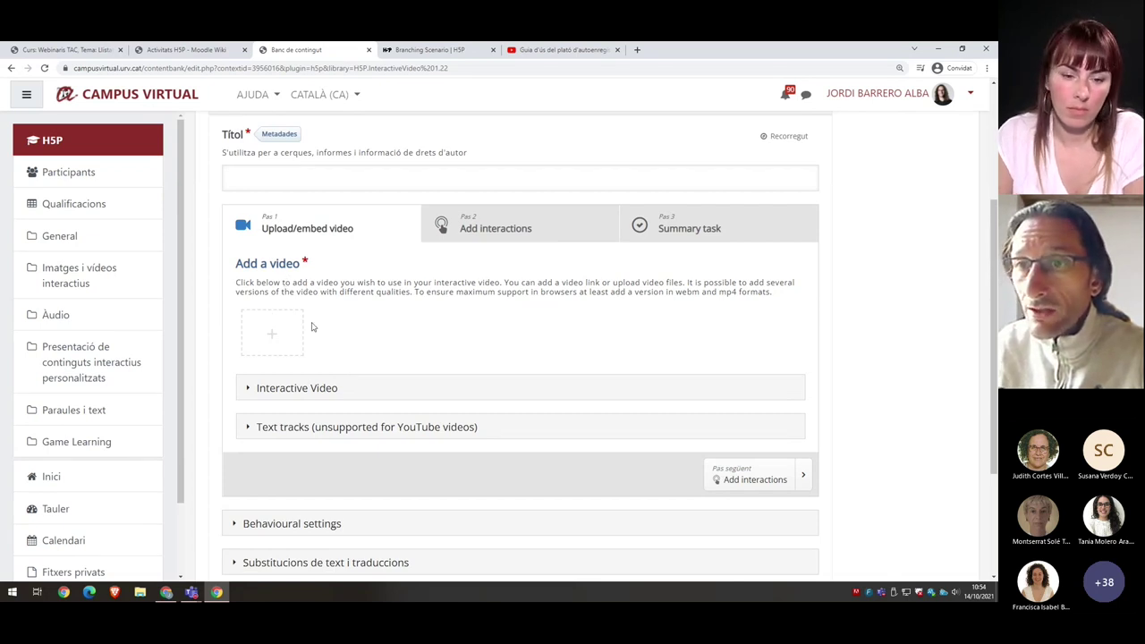
Insert the YouTube video "Guia d'ús del plató d'autoenregistrament" into the interactive video using its copied link
click(273, 335)
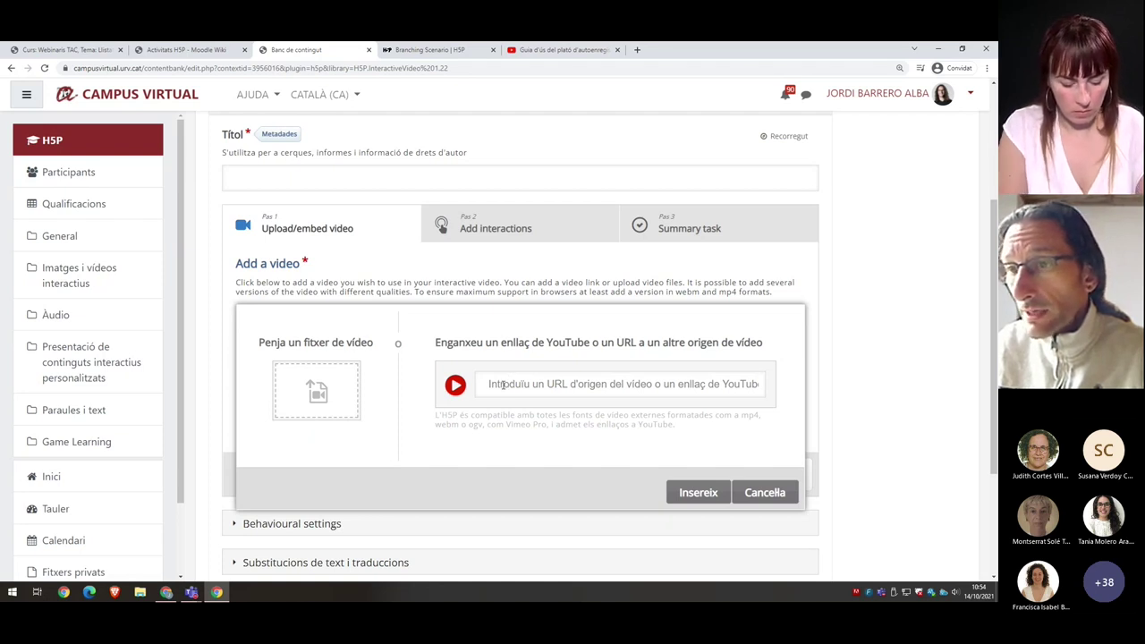
click(551, 49)
click(422, 69)
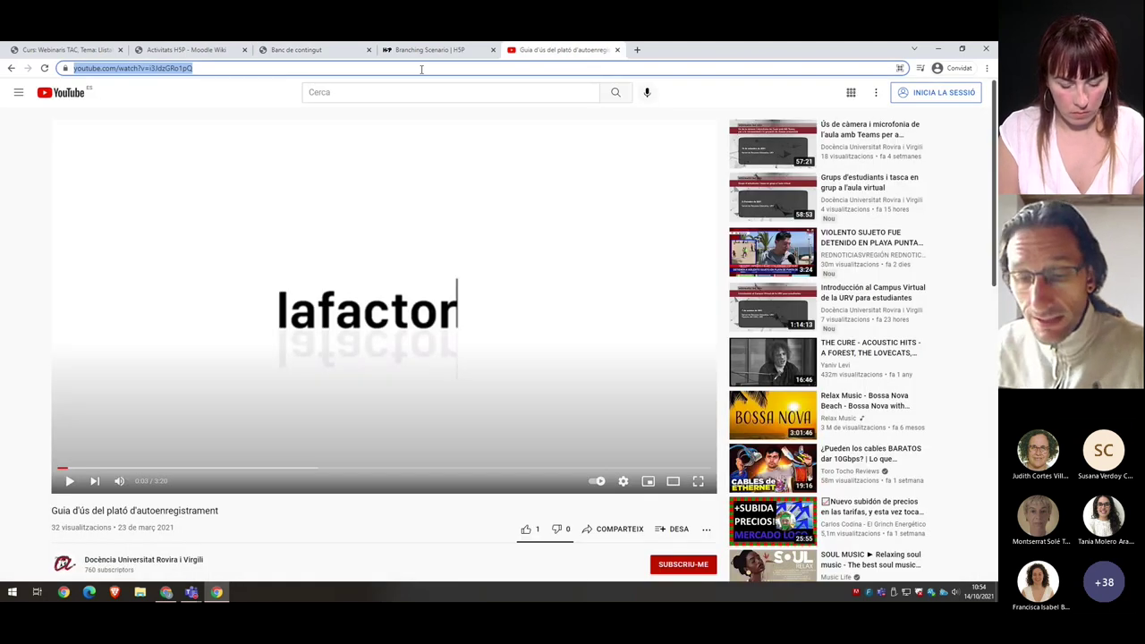
click(313, 49)
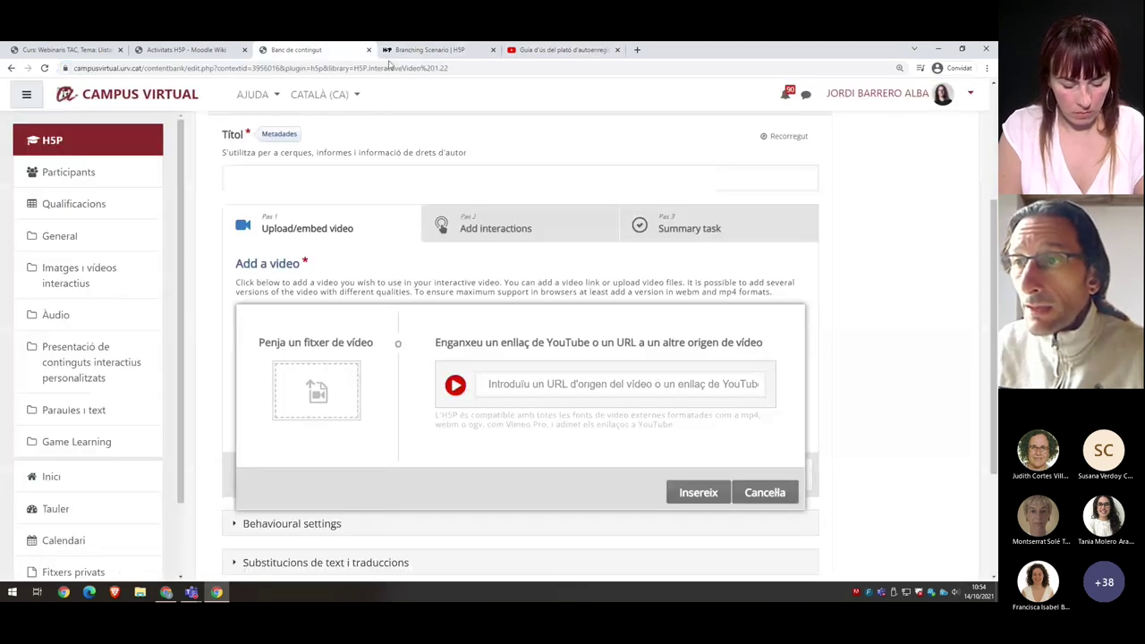
click(519, 381)
key(ctrl+v)
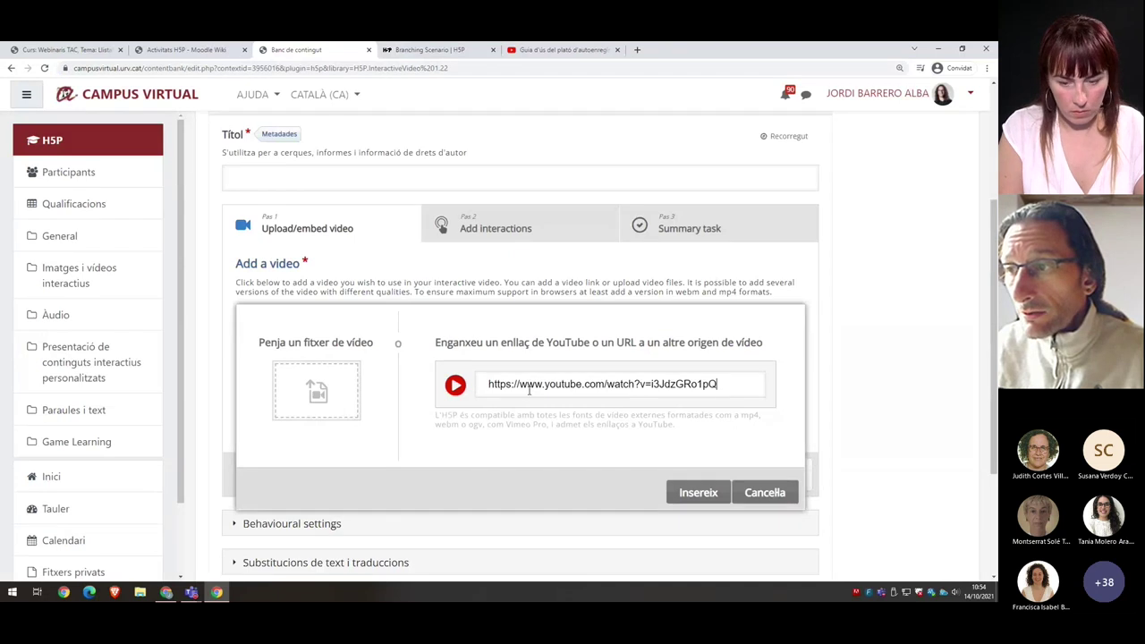
click(699, 493)
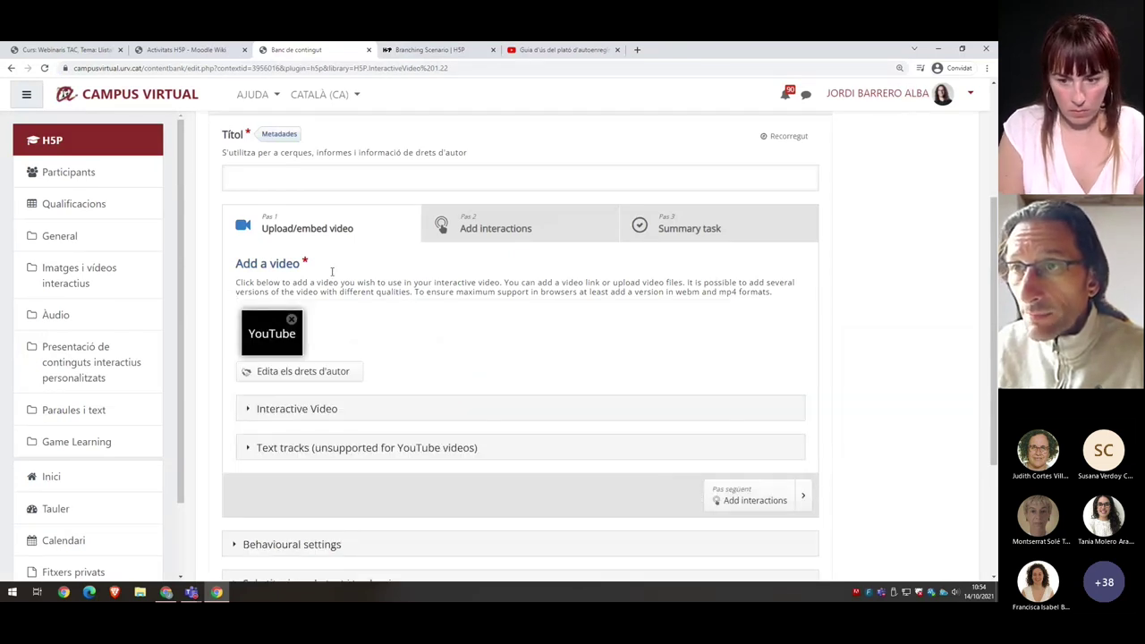
Move on to the "Add interactions" stage, read its guided tour up to the preview tip and dismiss it
click(501, 223)
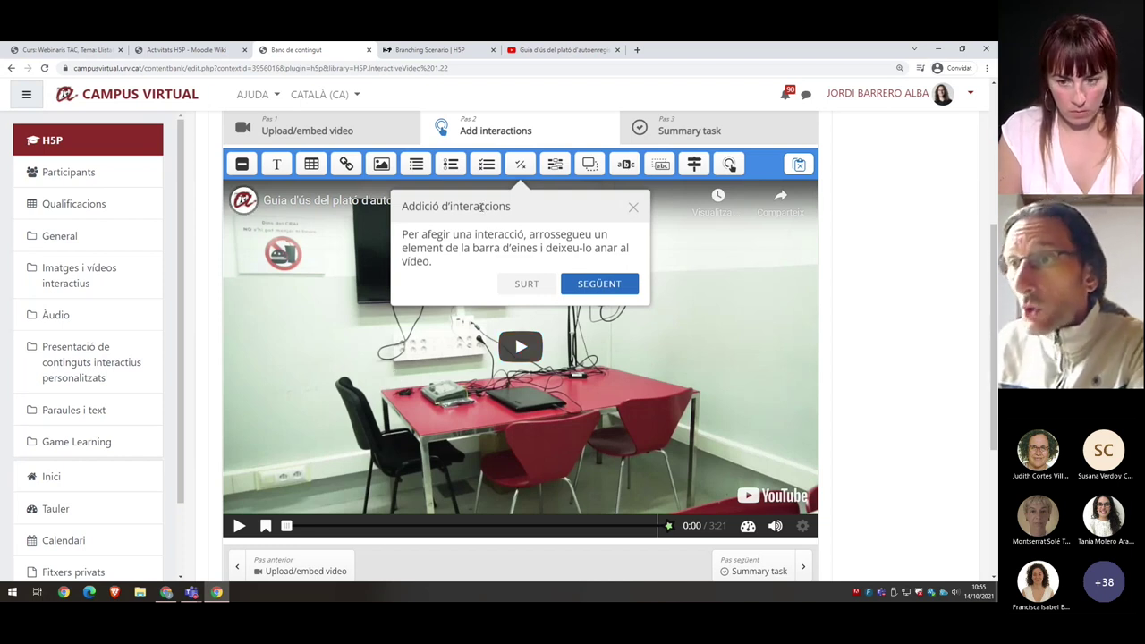
click(593, 283)
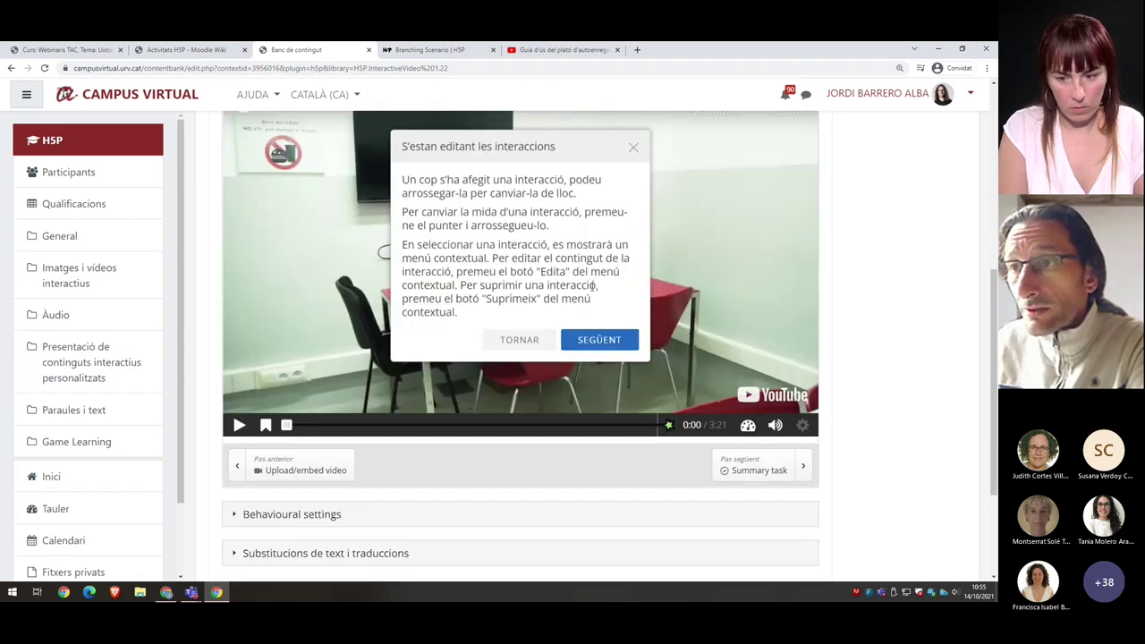
click(594, 339)
scroll(854, 335, up, 2)
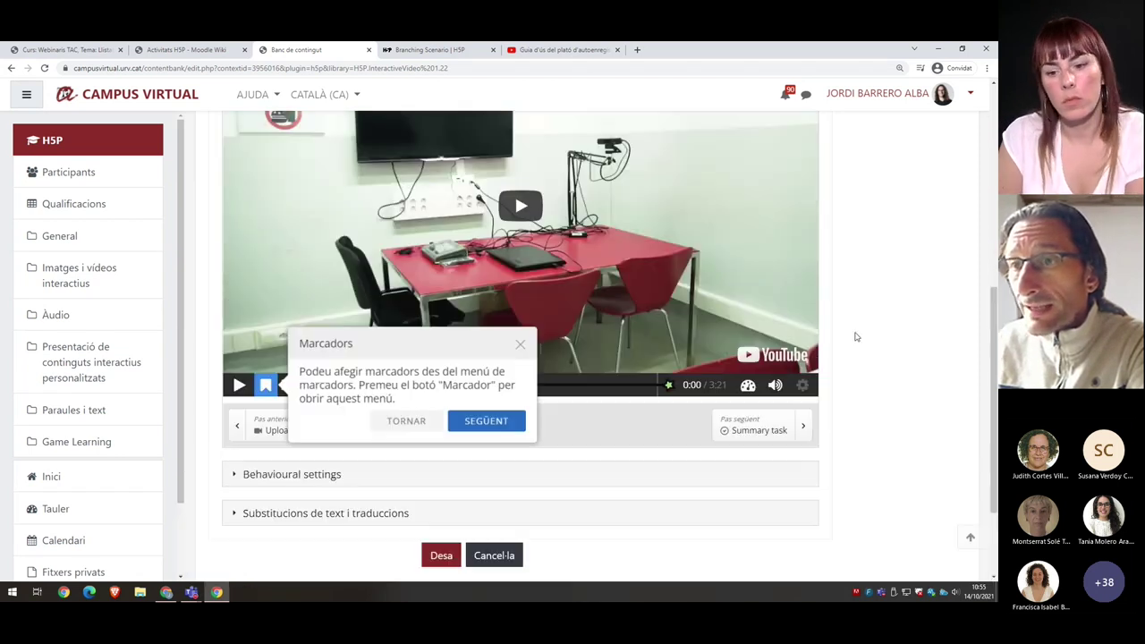
scroll(856, 334, up, 2)
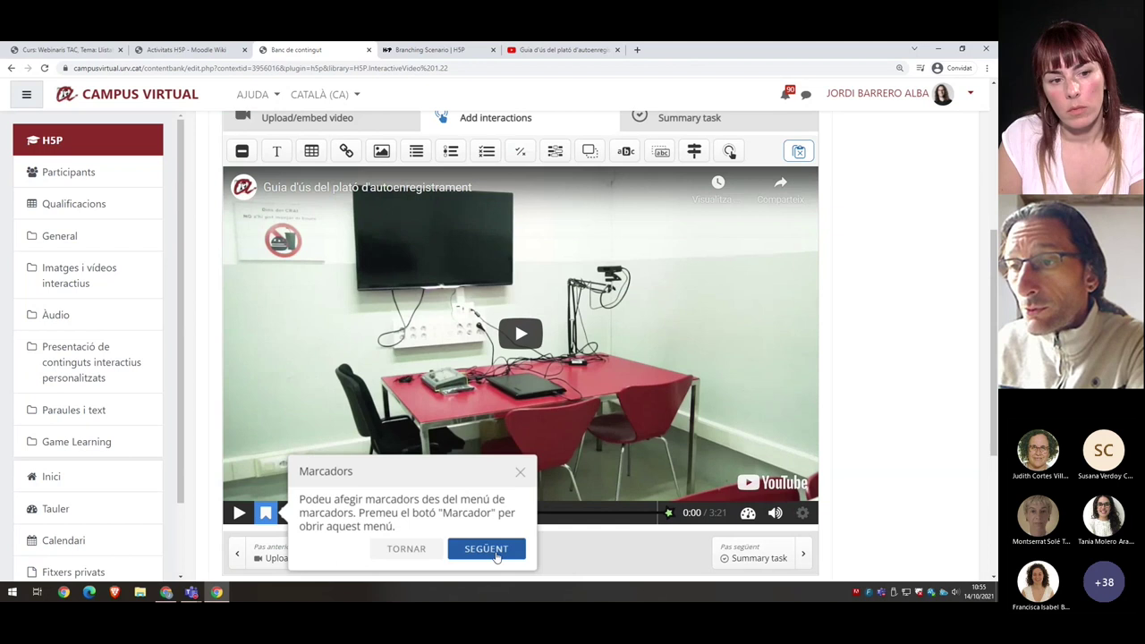
click(497, 550)
scroll(522, 388, up, 2)
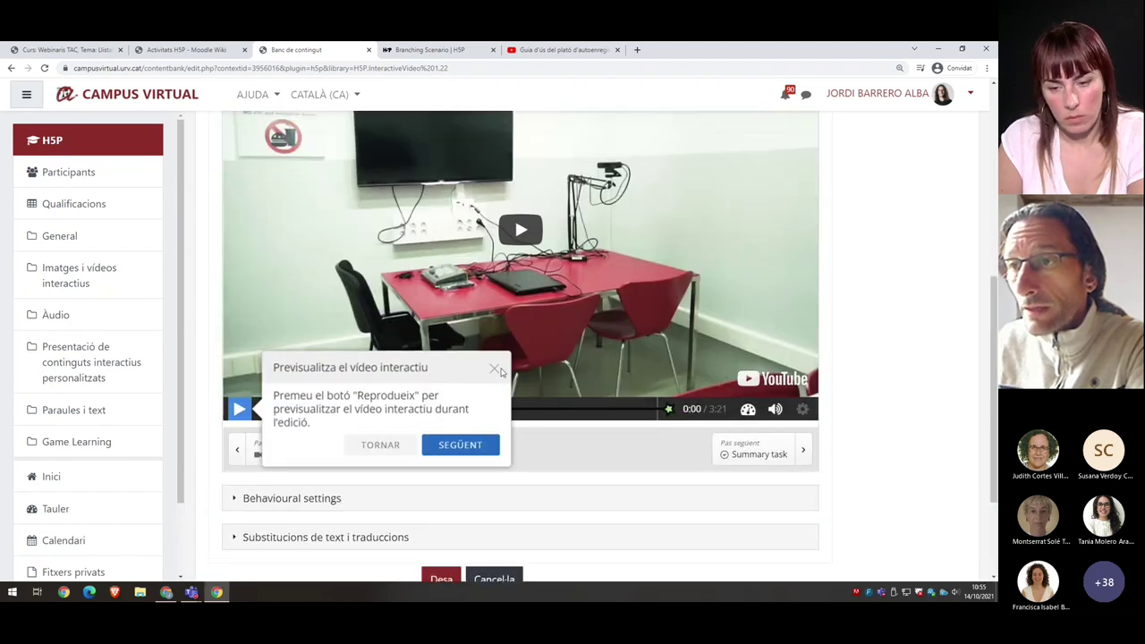
click(495, 368)
scroll(945, 370, up, 2)
scroll(948, 370, down, 1)
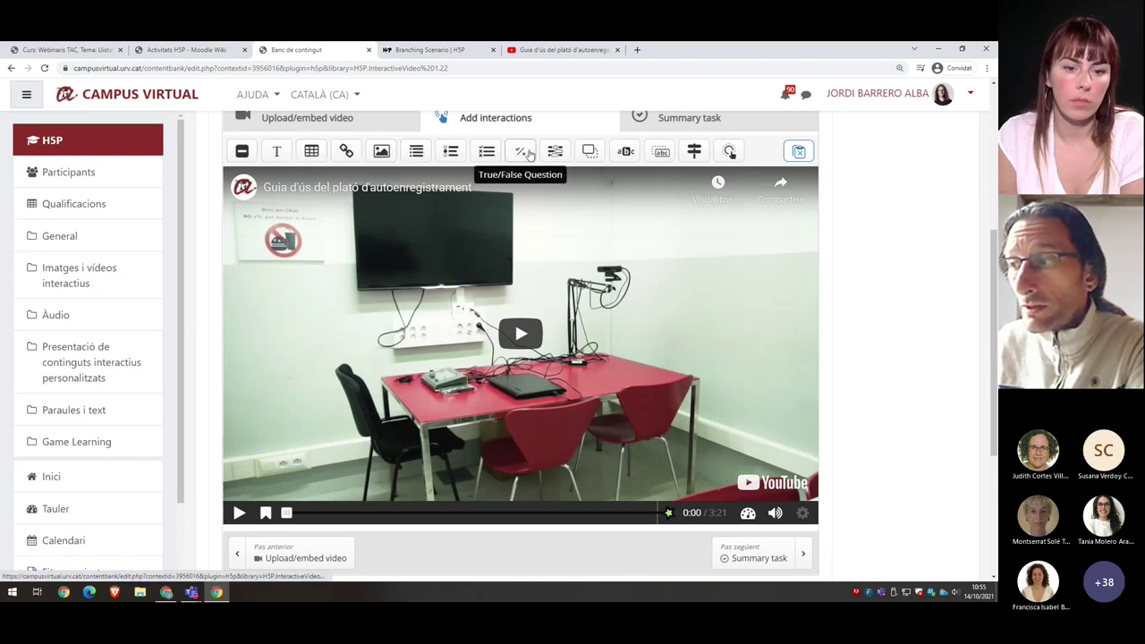
Pause the video at 0:23 and place a True/False Question interaction in the middle of that frame
click(331, 460)
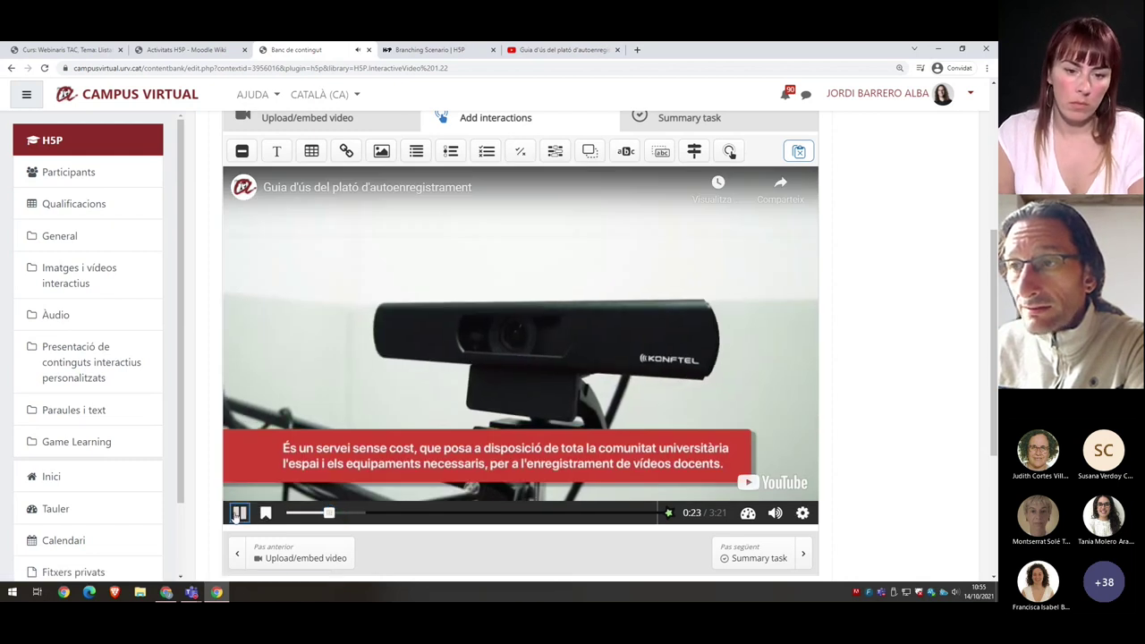
click(238, 513)
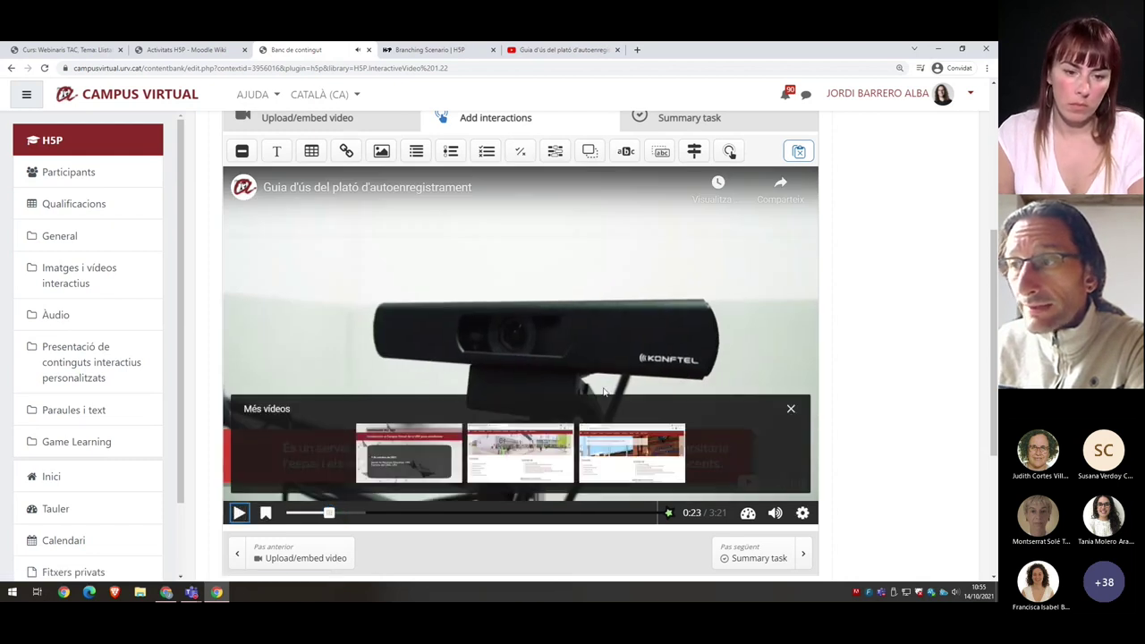
click(790, 412)
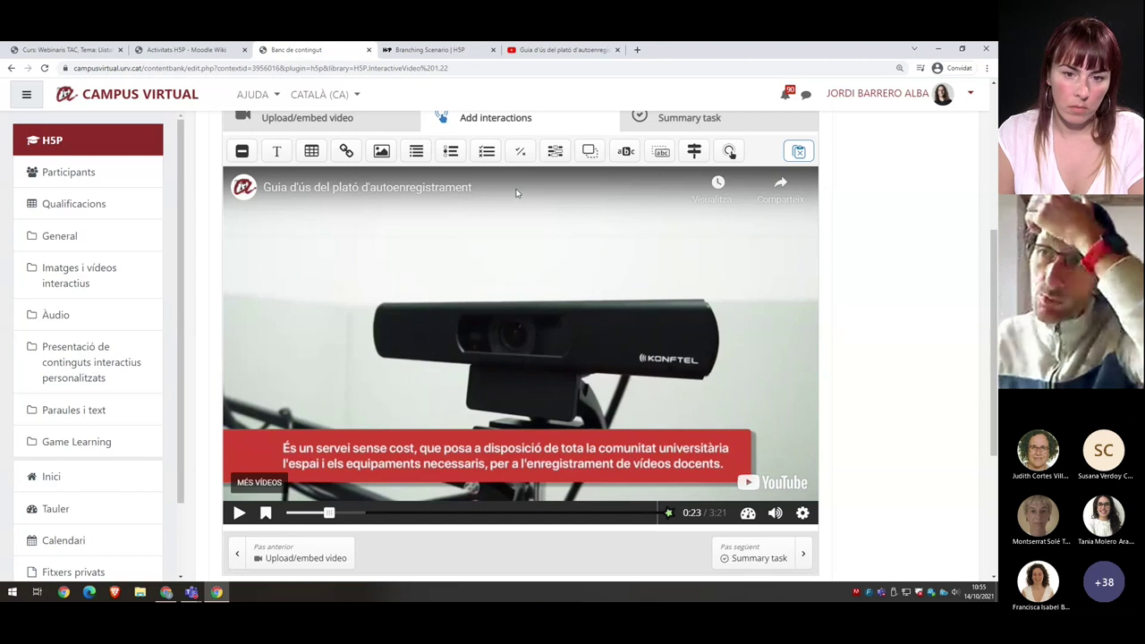
drag(519, 151, 519, 332)
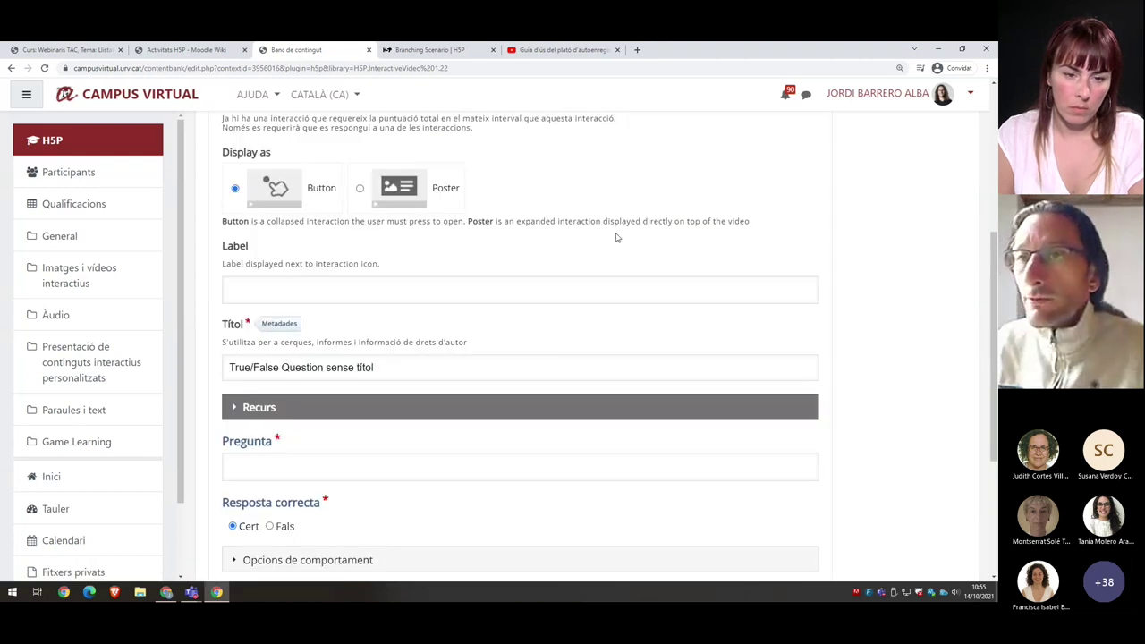
Make the video pause at the True/False question and label its button "Prova de pregunta"
scroll(577, 226, up, 2)
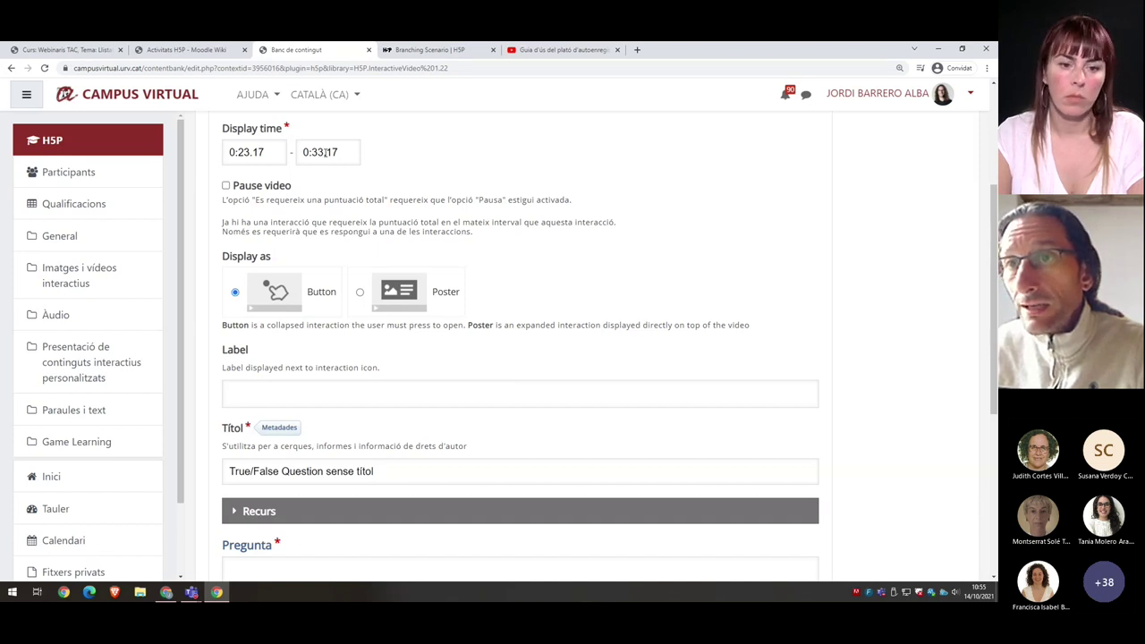
click(226, 186)
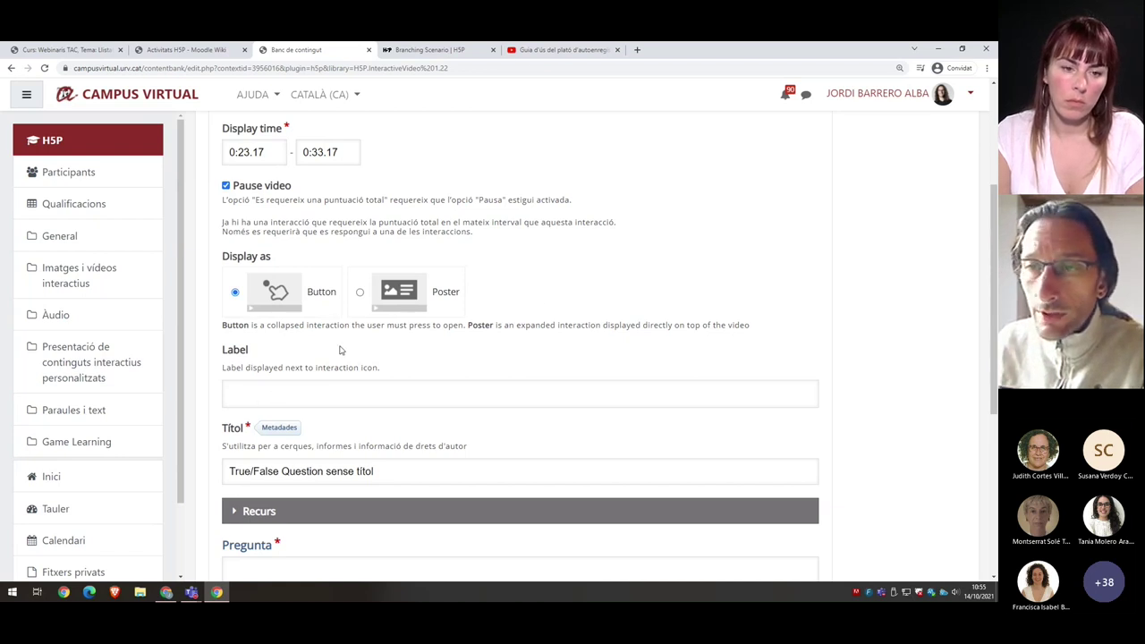
click(291, 383)
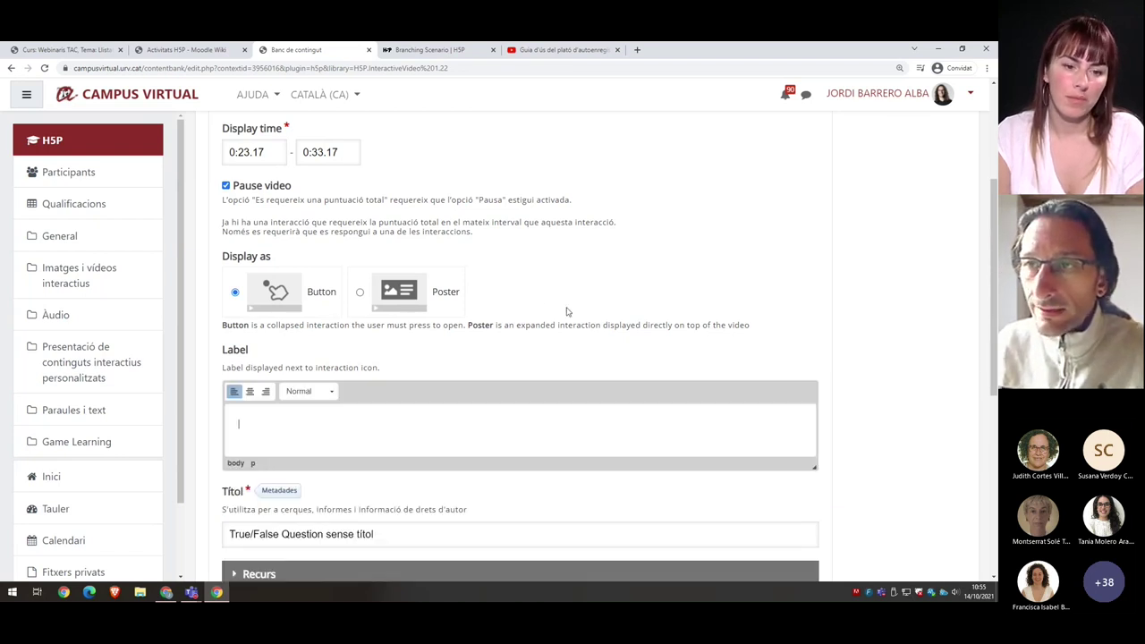
scroll(567, 312, down, 2)
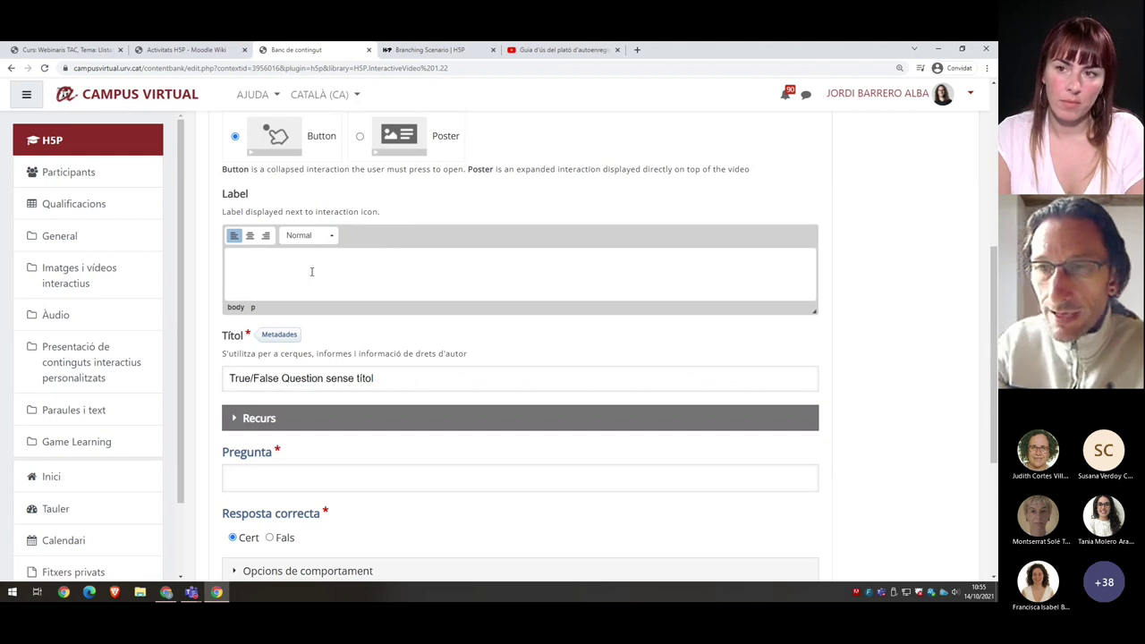
text(Prova de pregunta)
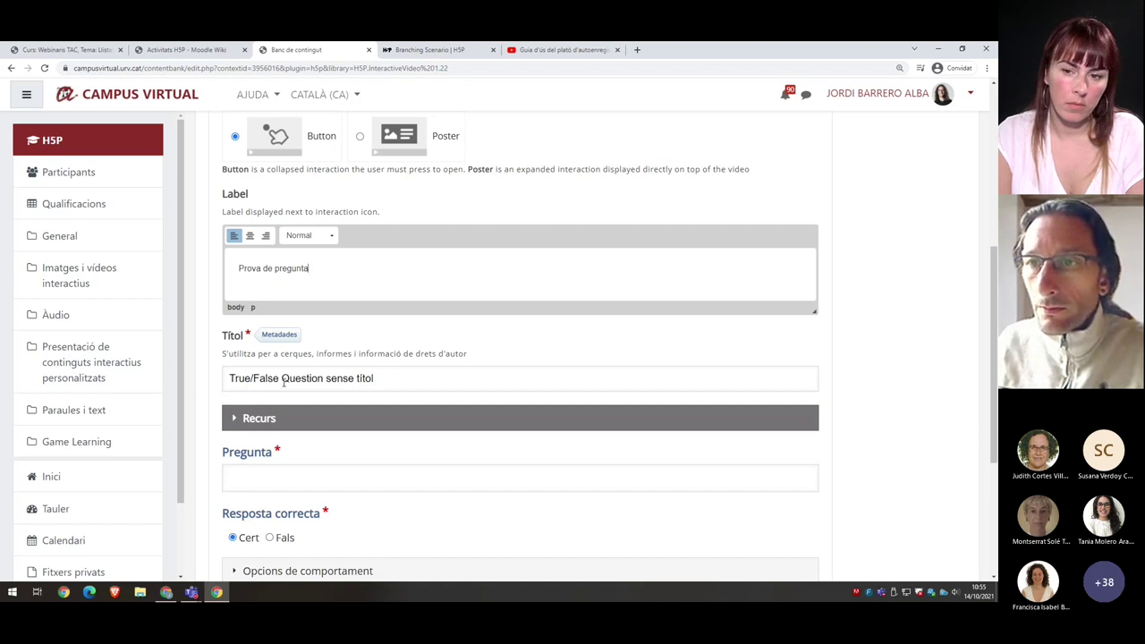
Replace the True/False question's default title with "Quina opció creus que és la correcta"
drag(374, 378, 225, 377)
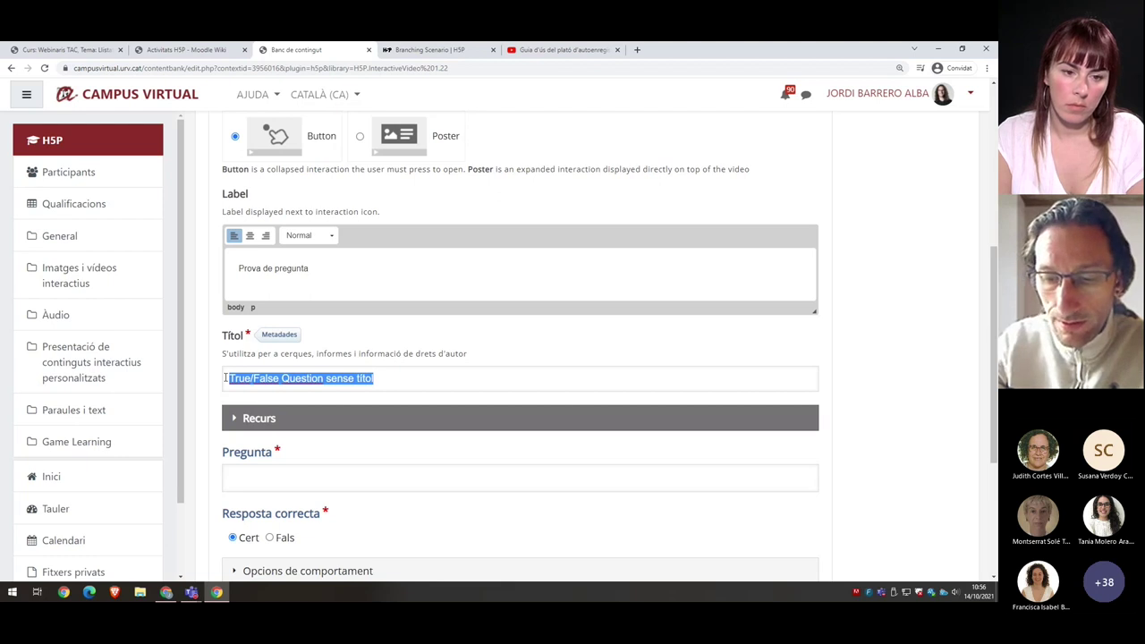
text(Quina opció creus que )
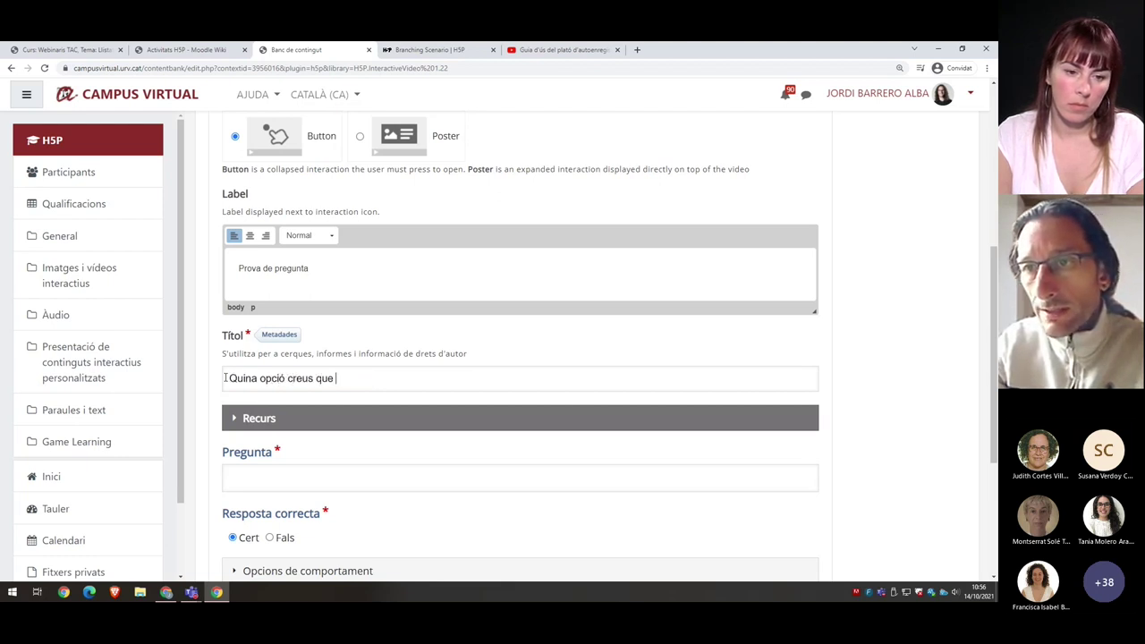
text(és la correcta)
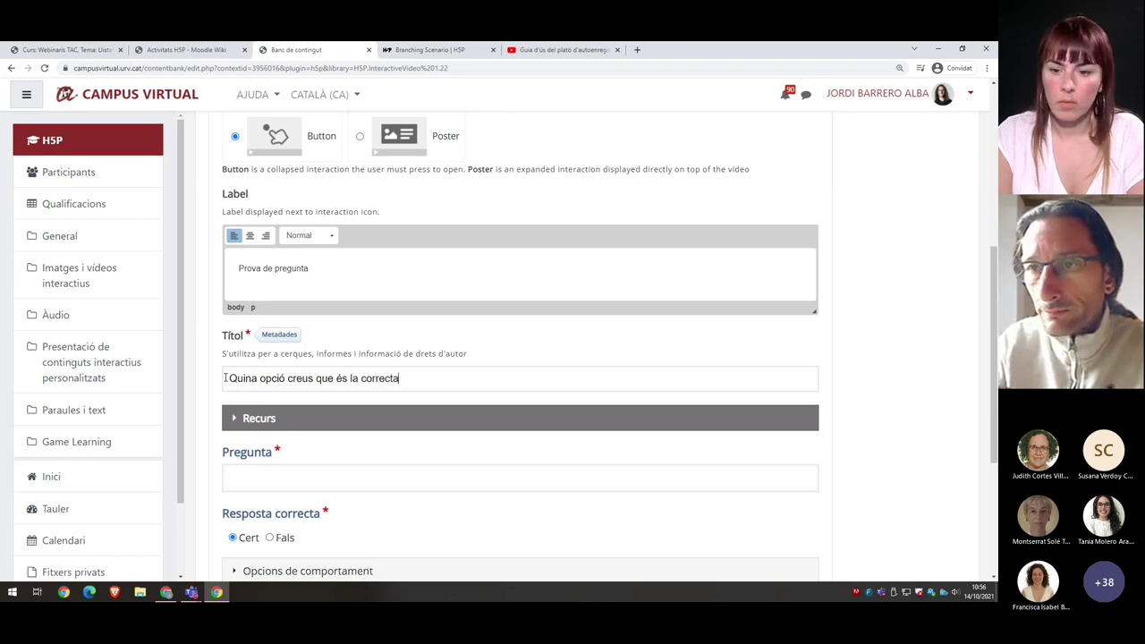
Reuse the title "Quina opció creus que és la correcta" as the question text and mark "Fals" as the correct answer
scroll(225, 377, down, 1)
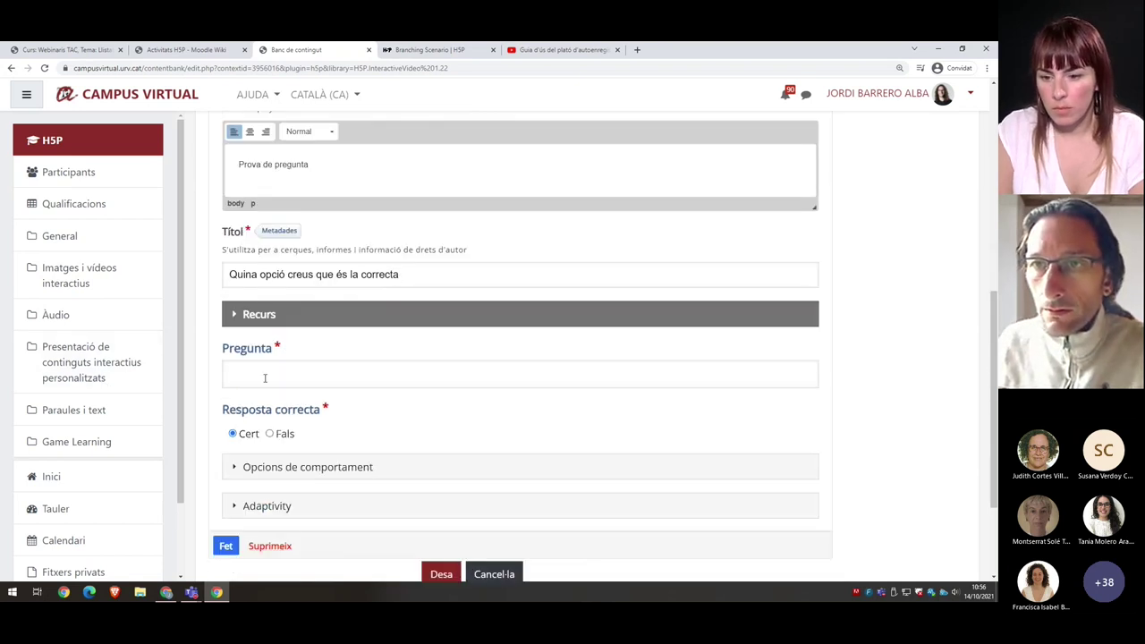
drag(439, 280, 228, 275)
key(ctrl+c)
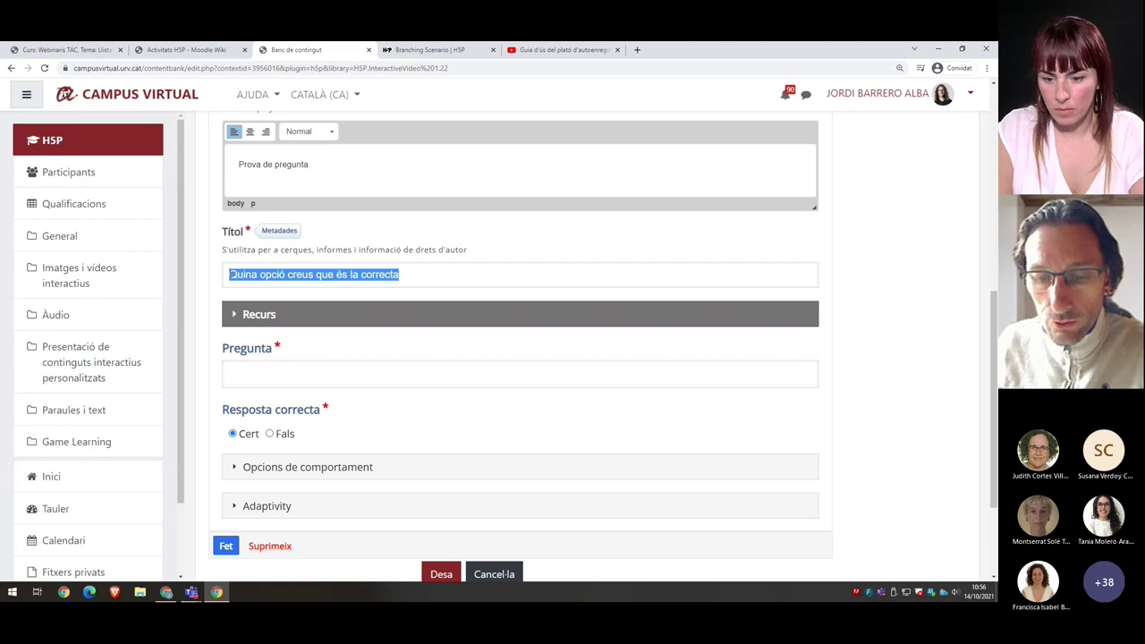
click(277, 375)
key(ctrl+v)
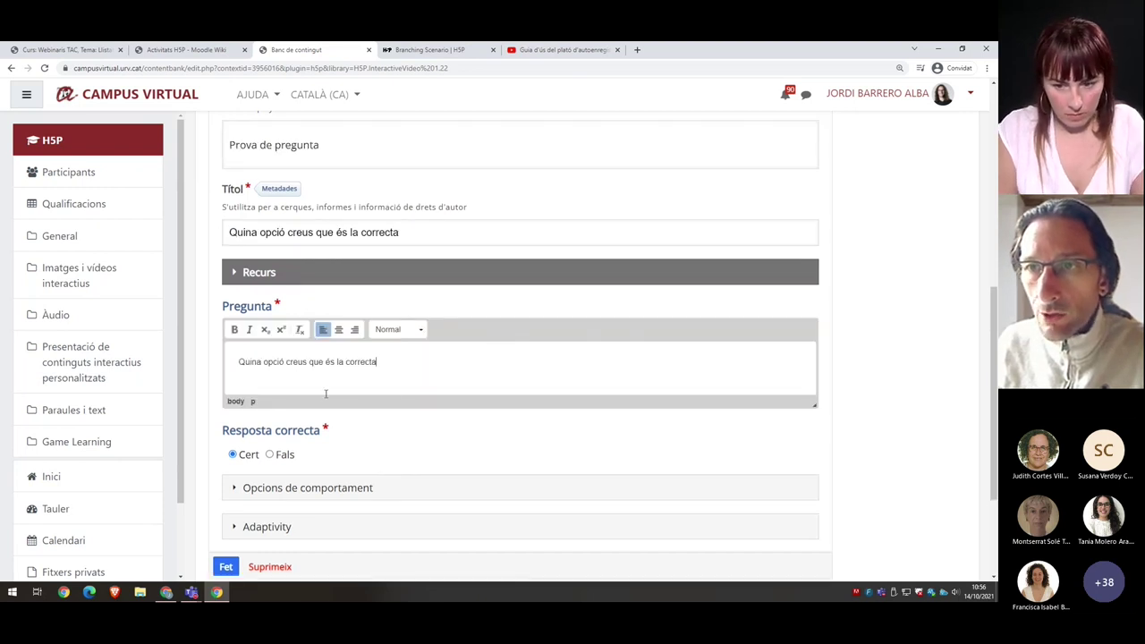
click(270, 455)
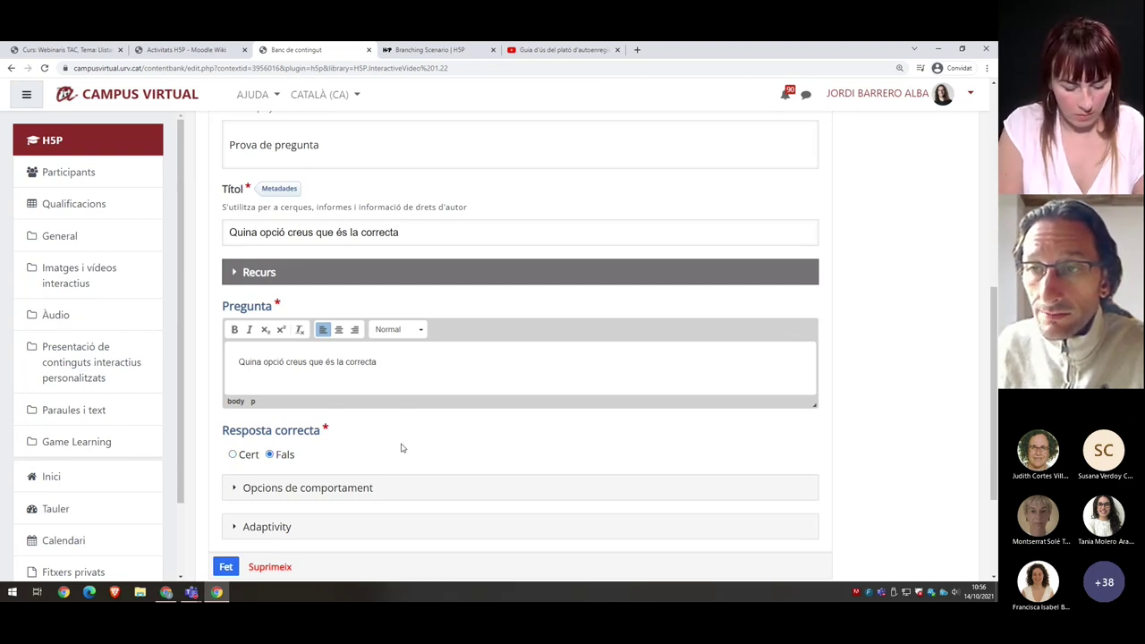
Finish the True/False question and move its "Prova de pregunta" button to the free area above the camera in the frame
scroll(582, 438, up, 5)
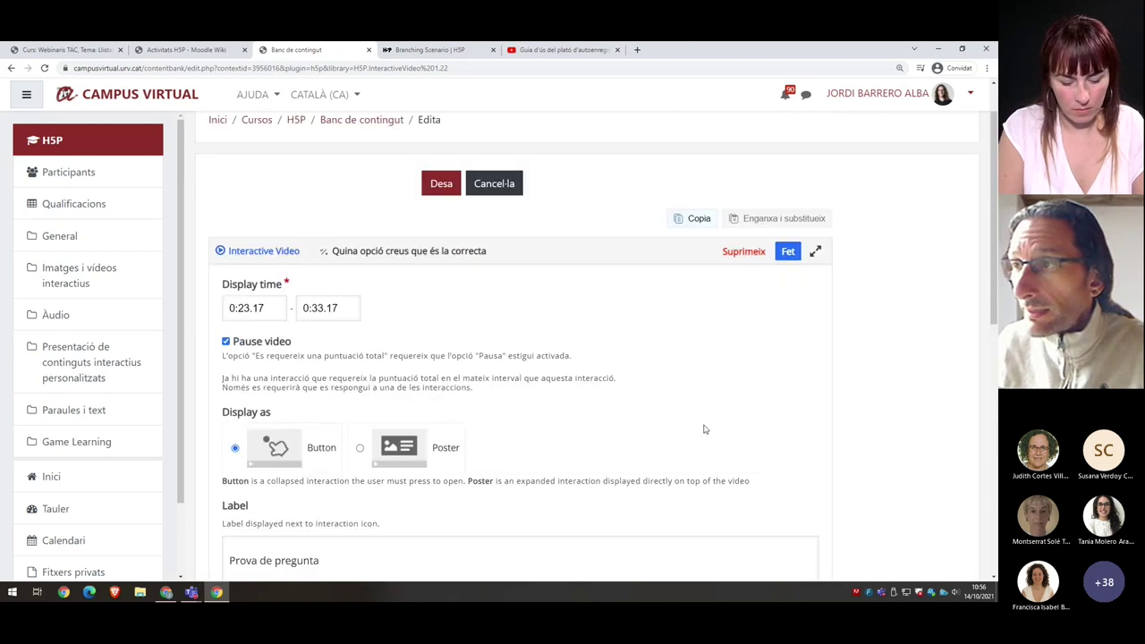
click(788, 252)
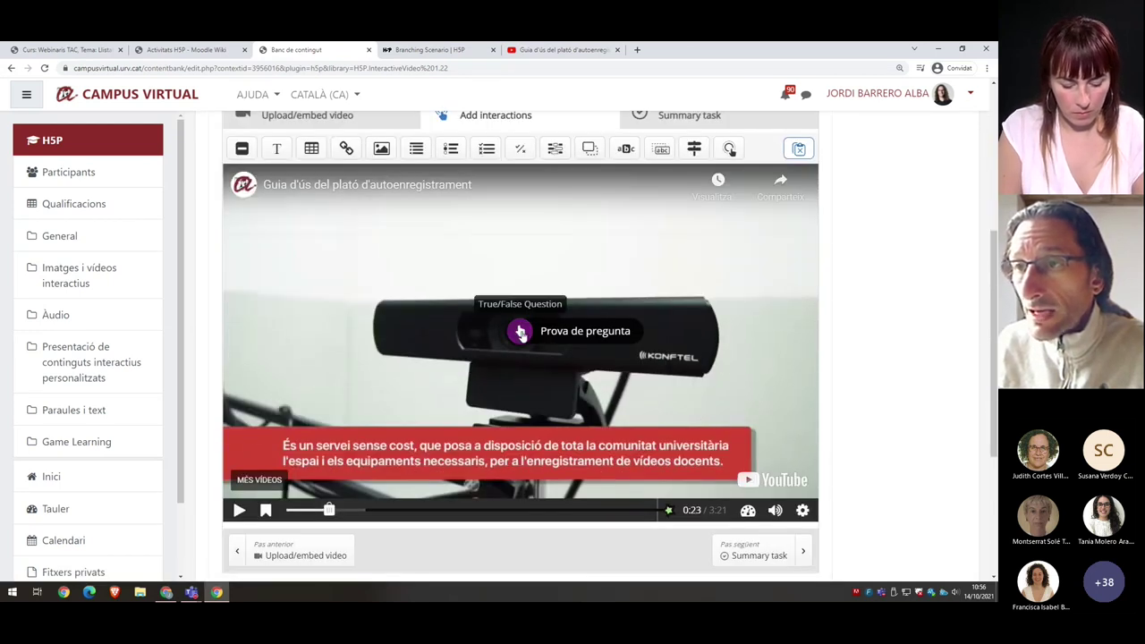
drag(523, 333, 397, 253)
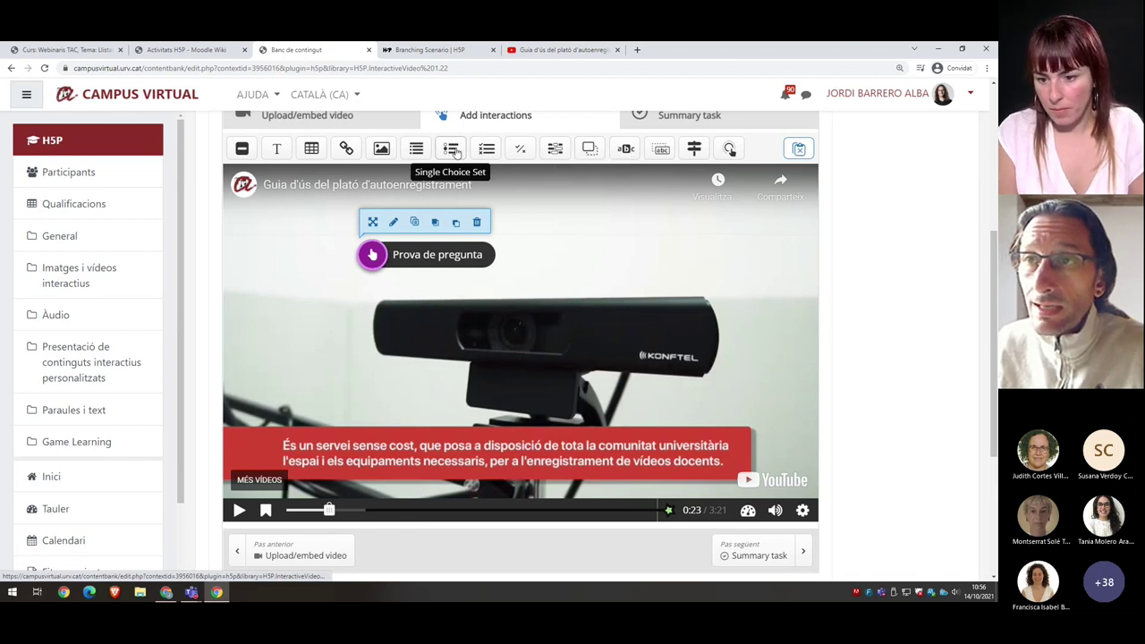
Try to save the interactive video with its title field left empty
scroll(879, 312, up, 1)
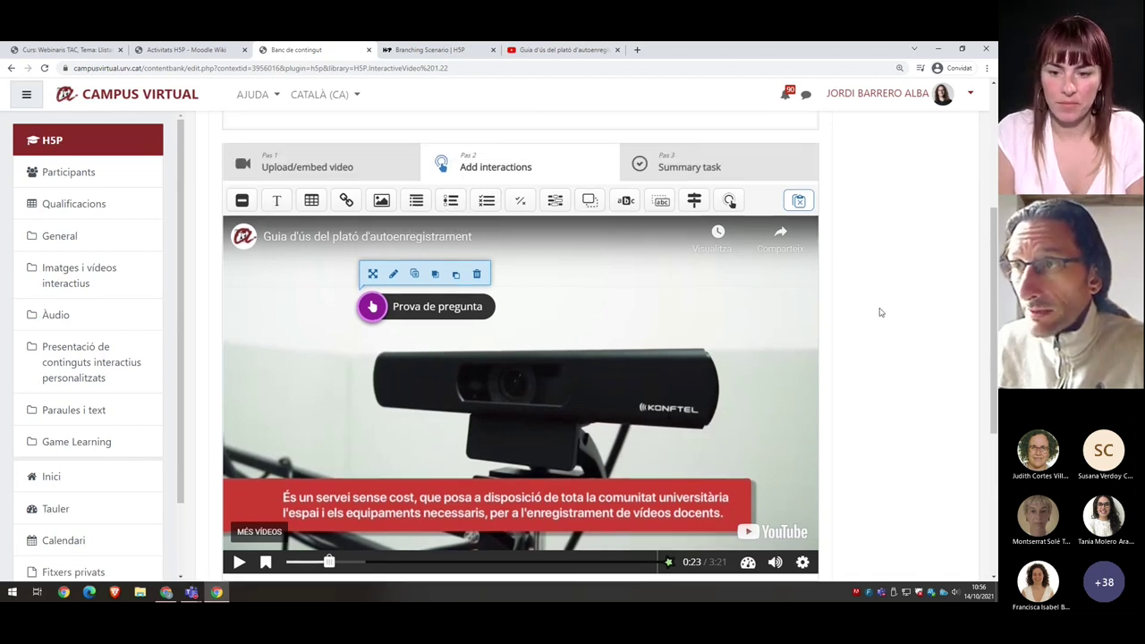
scroll(879, 312, up, 1)
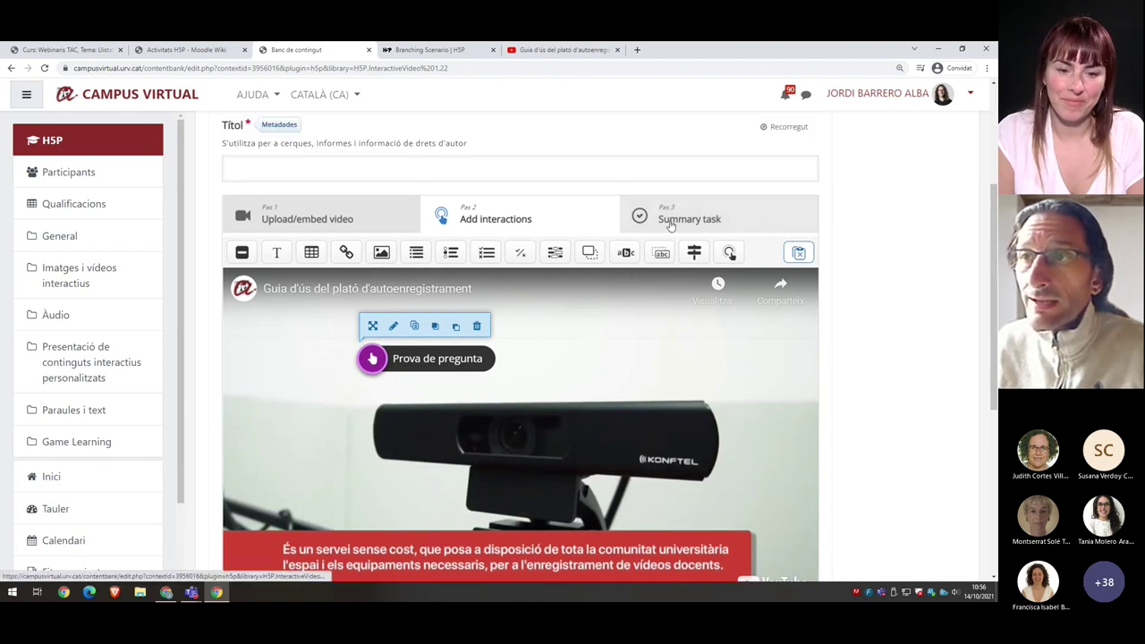
scroll(902, 307, down, 1)
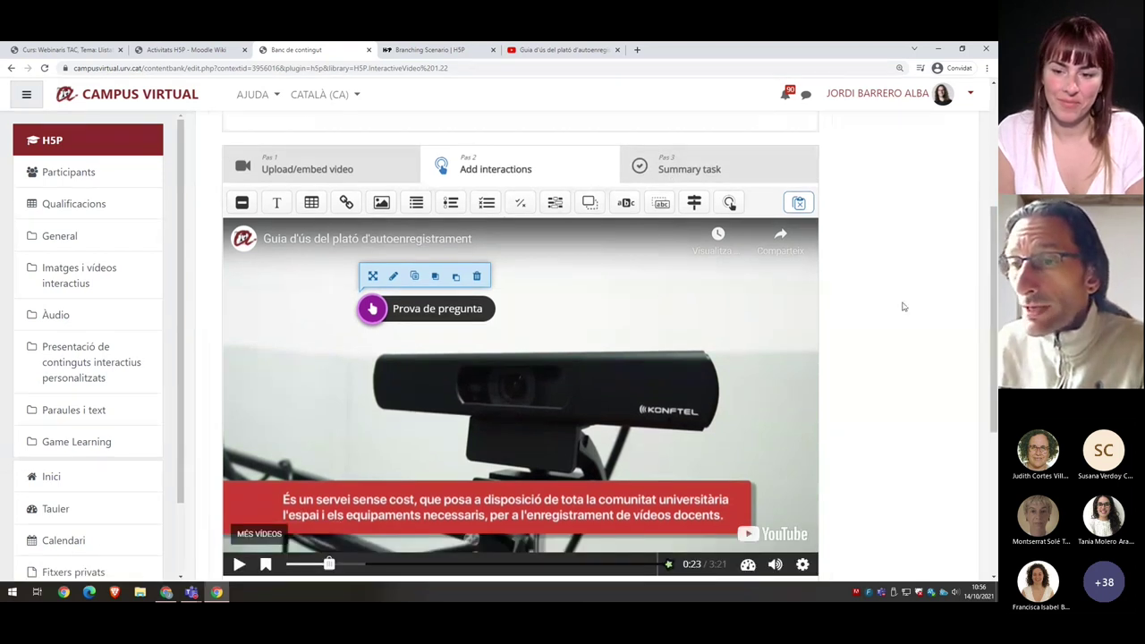
scroll(901, 307, down, 6)
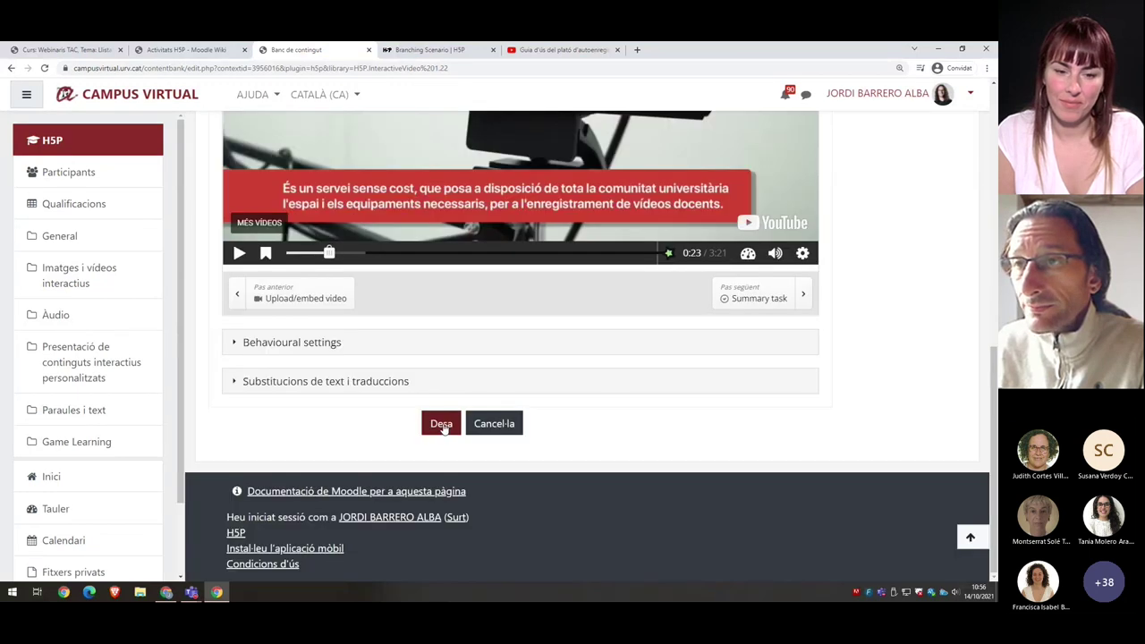
click(441, 426)
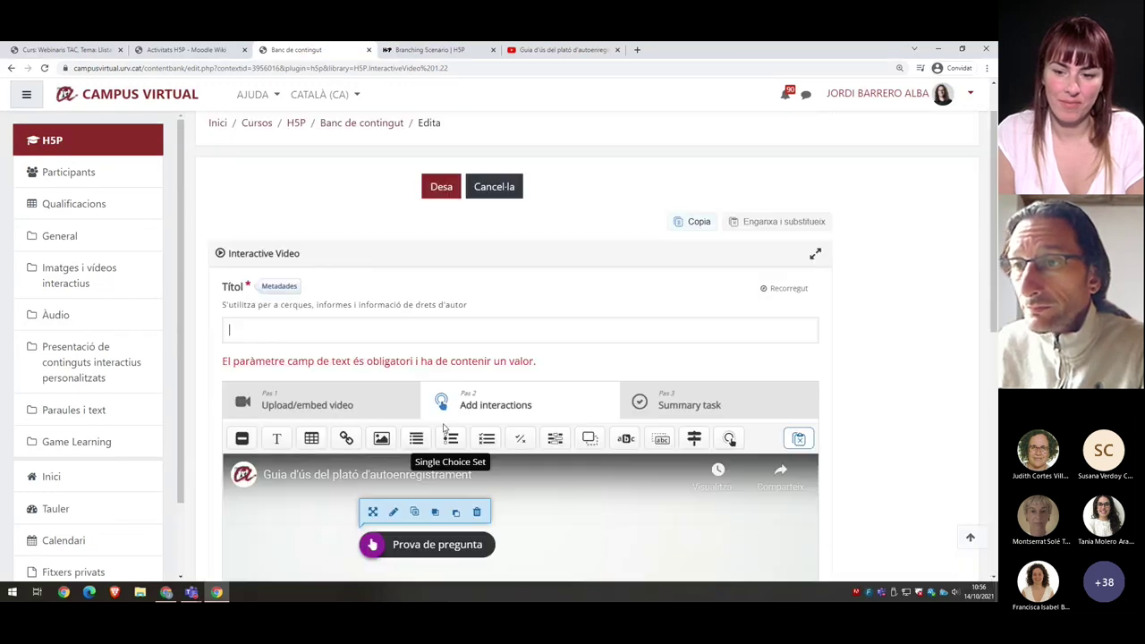
Title the interactive video "Vídeo interactiu de prova" and save it to the content bank
click(344, 328)
text(Vid)
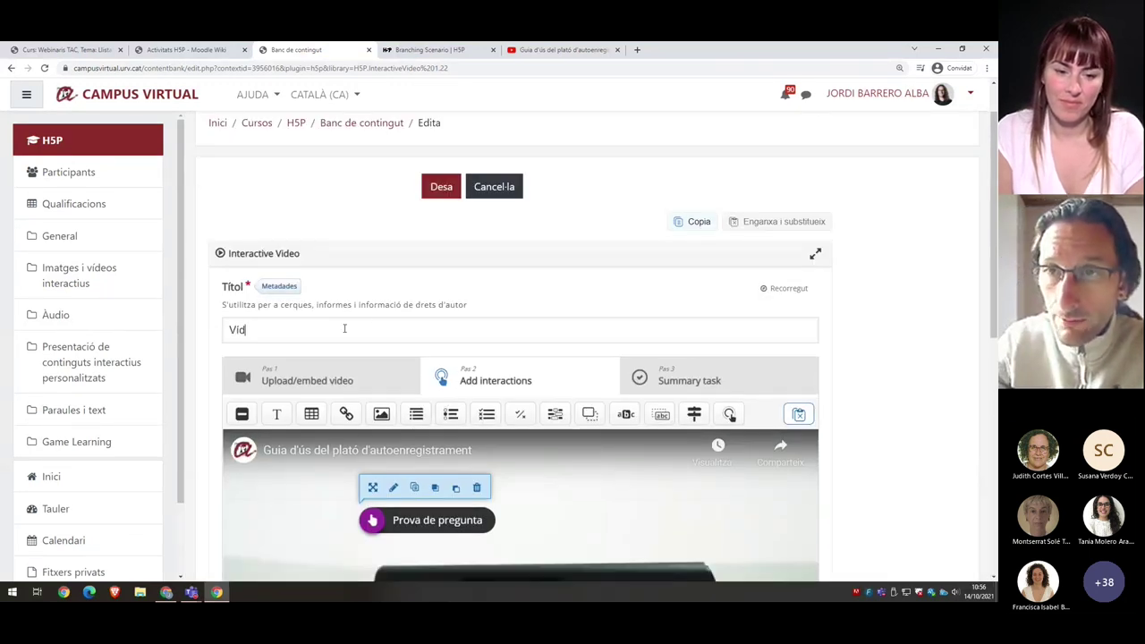
text(eo interac)
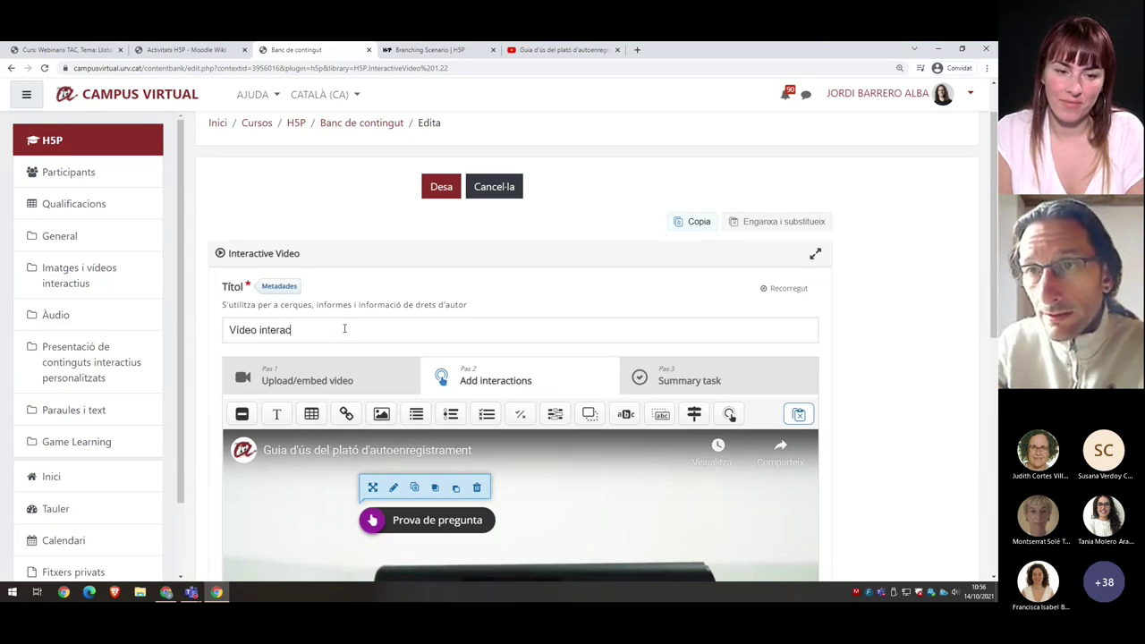
text(tiu de prova)
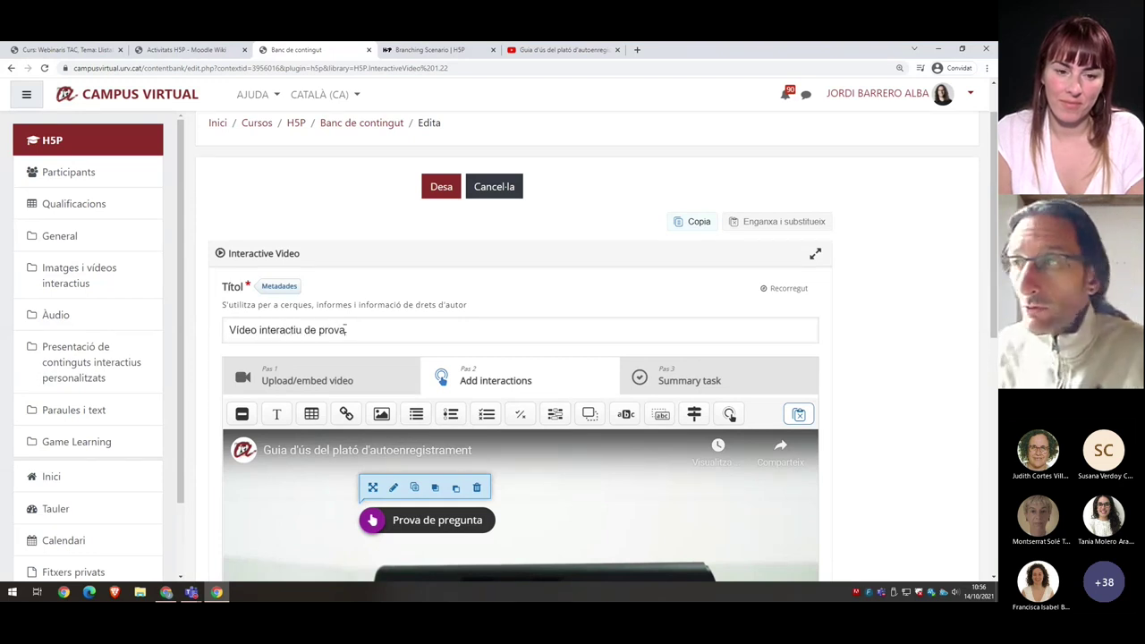
scroll(897, 281, down, 5)
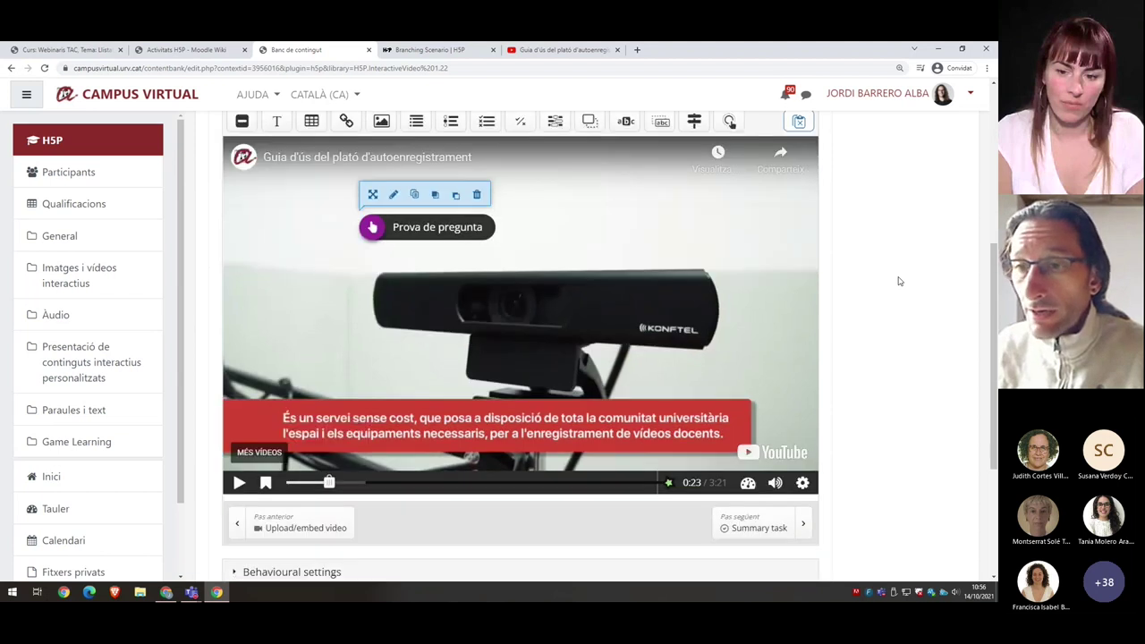
scroll(898, 280, down, 2)
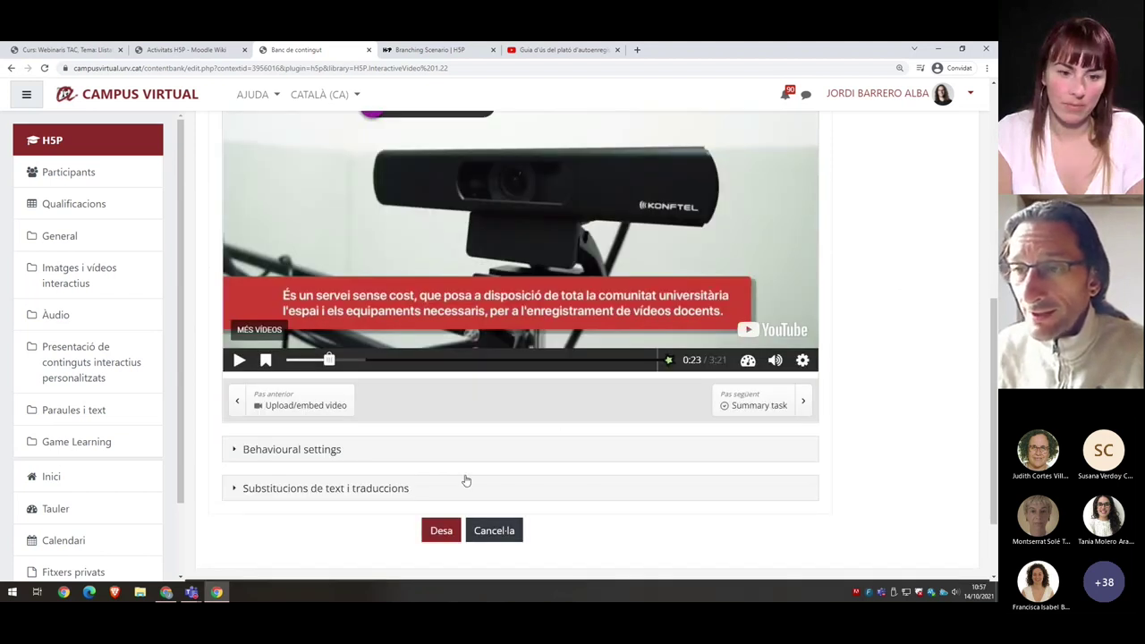
click(438, 531)
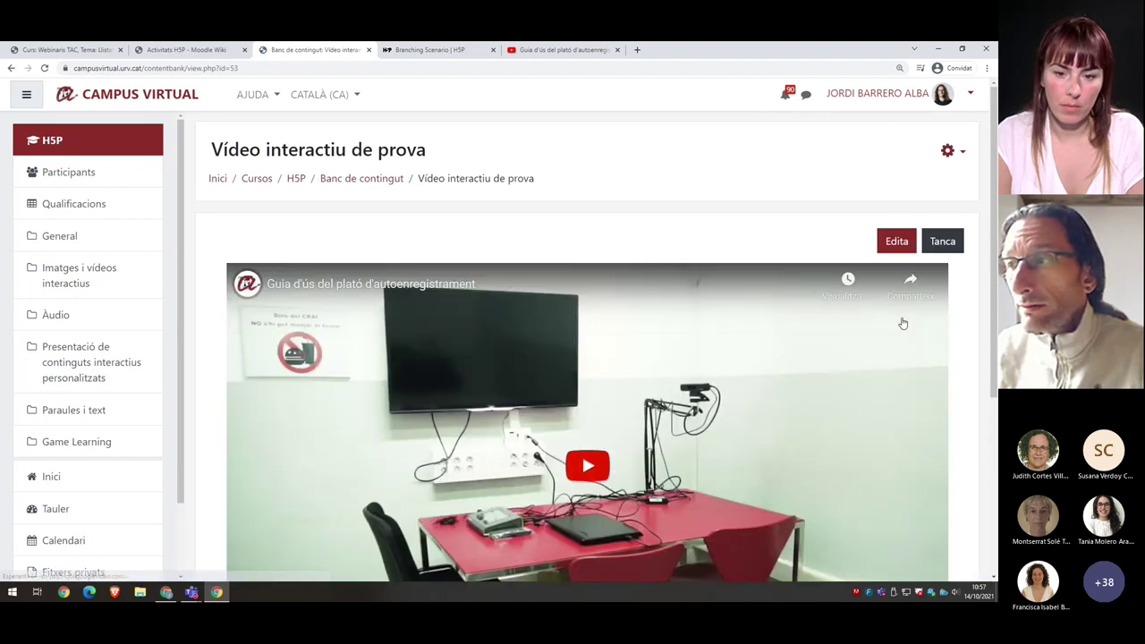
Play the saved interactive video, jump to the interaction marker at 0:23 and open the "Prova de pregunta" question
scroll(968, 325, down, 1)
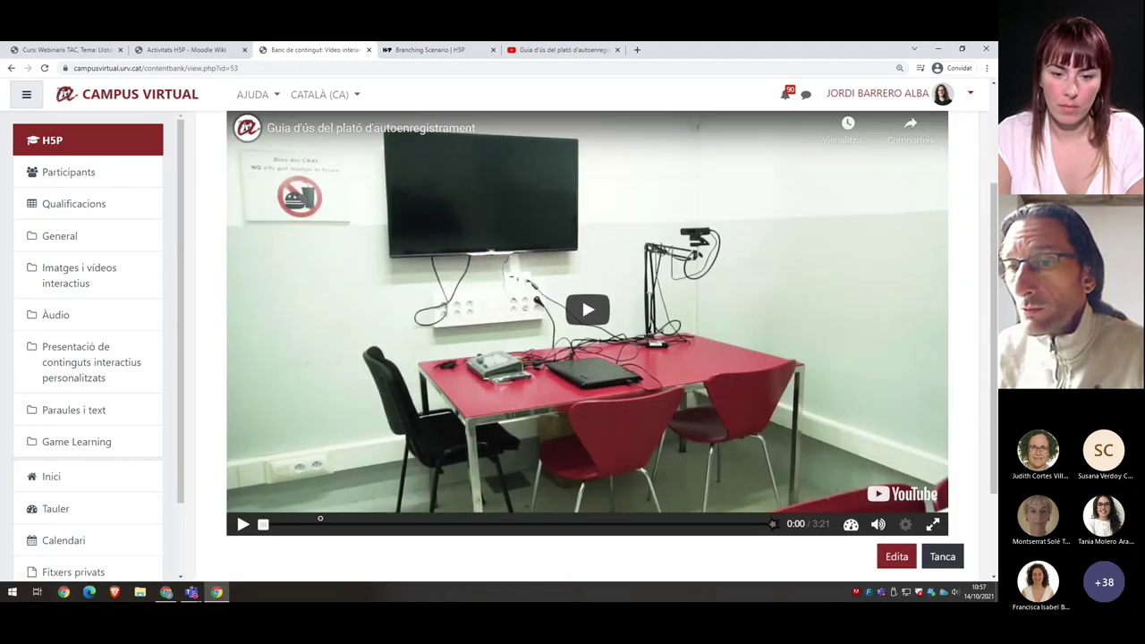
click(363, 493)
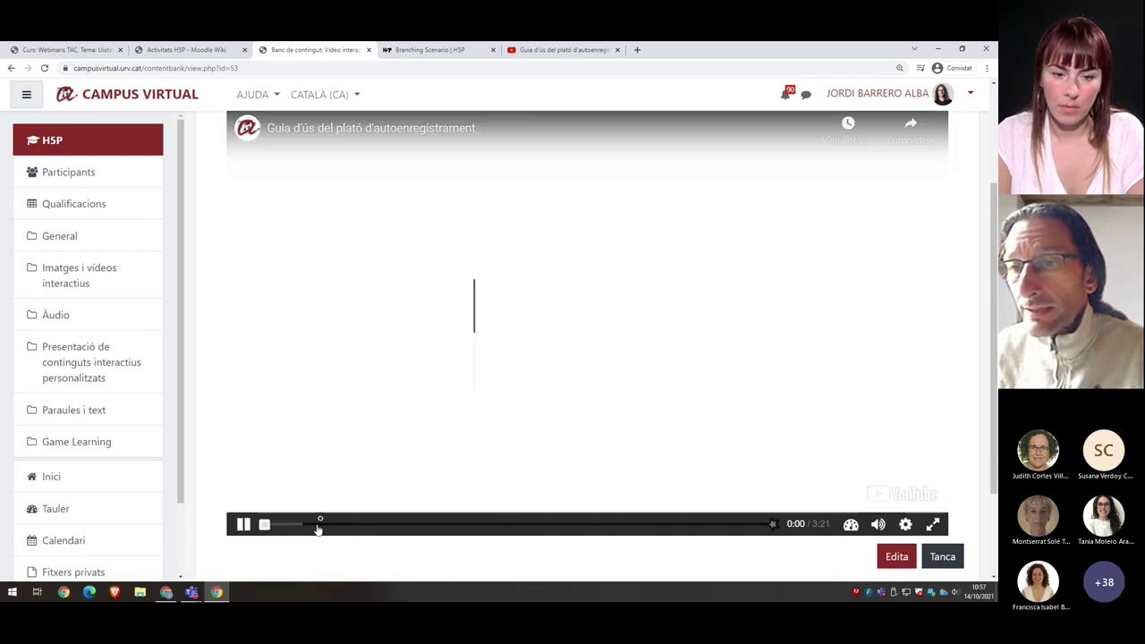
click(318, 525)
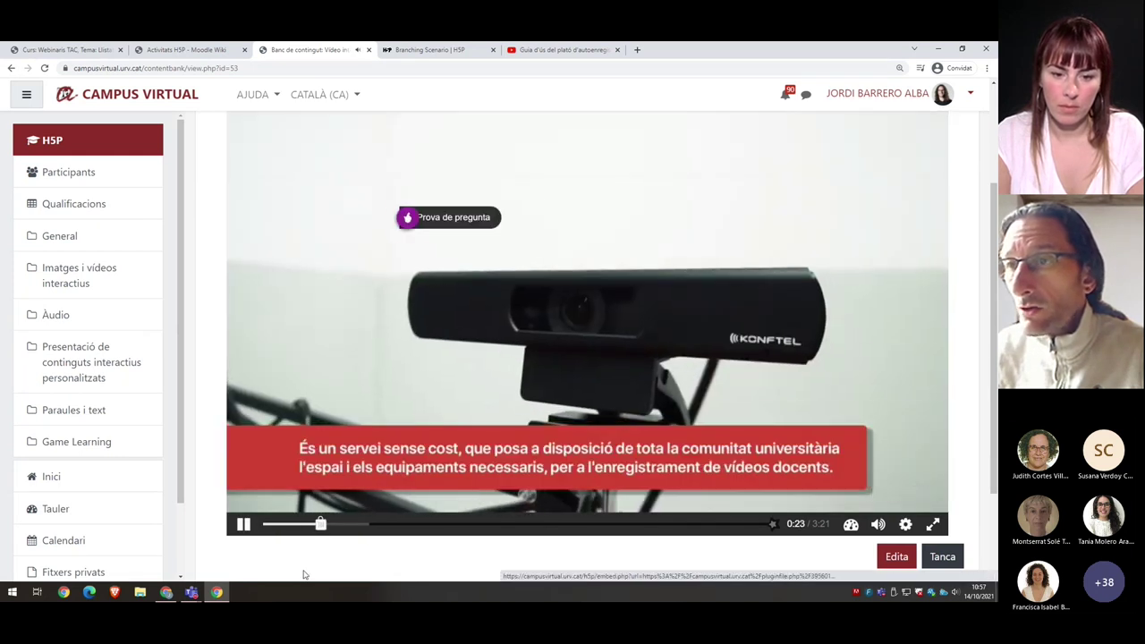
click(923, 416)
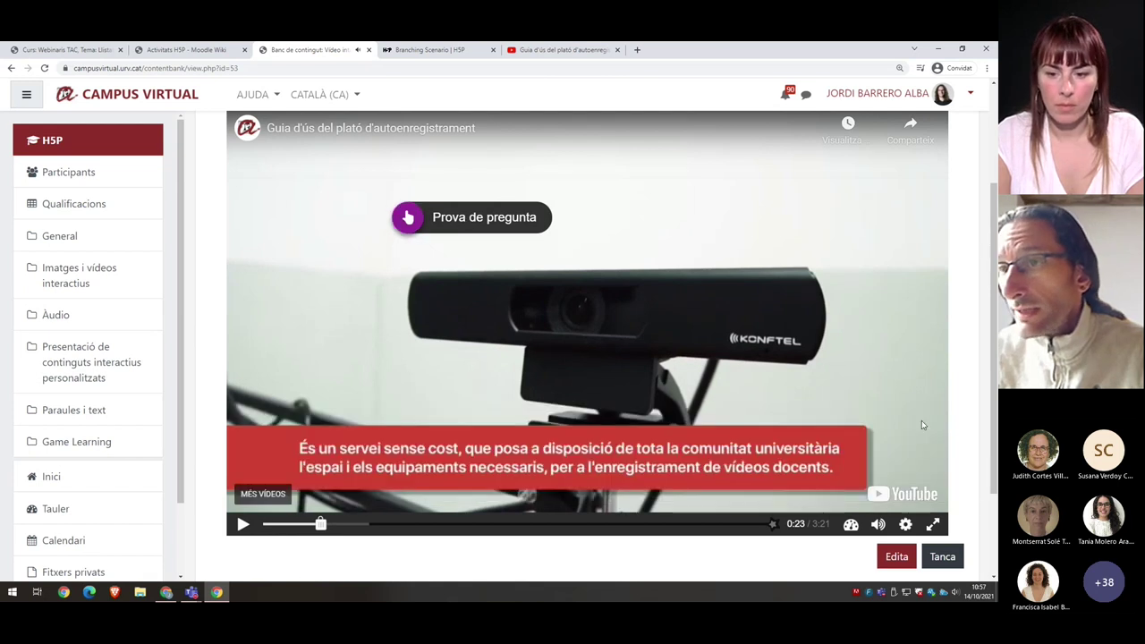
click(484, 219)
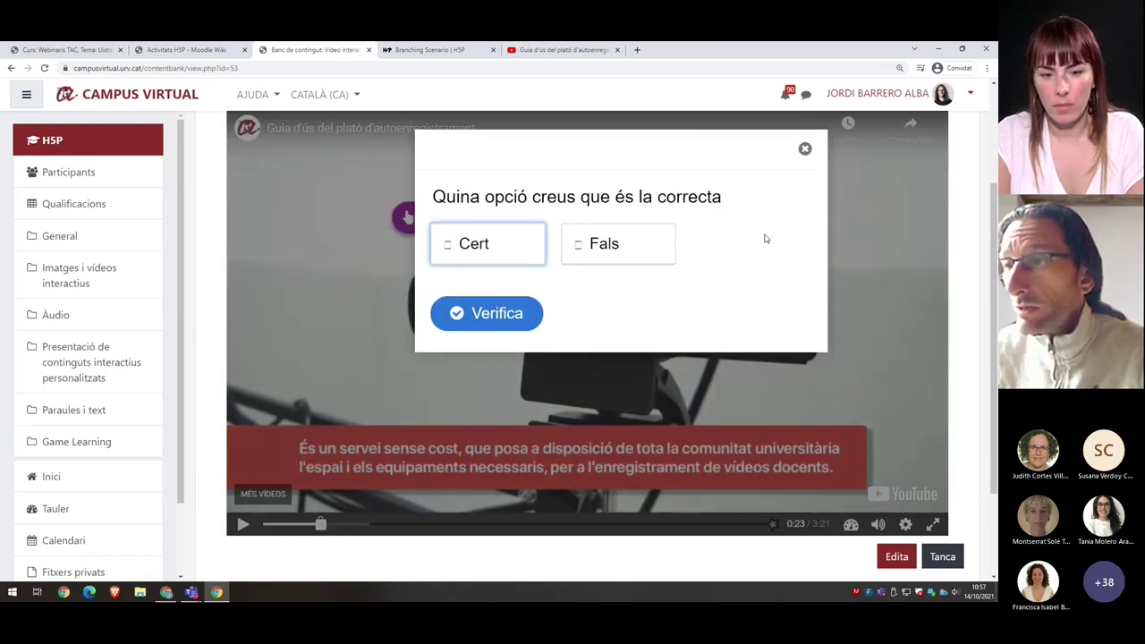
Test the question by checking the answer "Cert", retry it with "Fals", continue the video and pause it
click(474, 245)
click(487, 315)
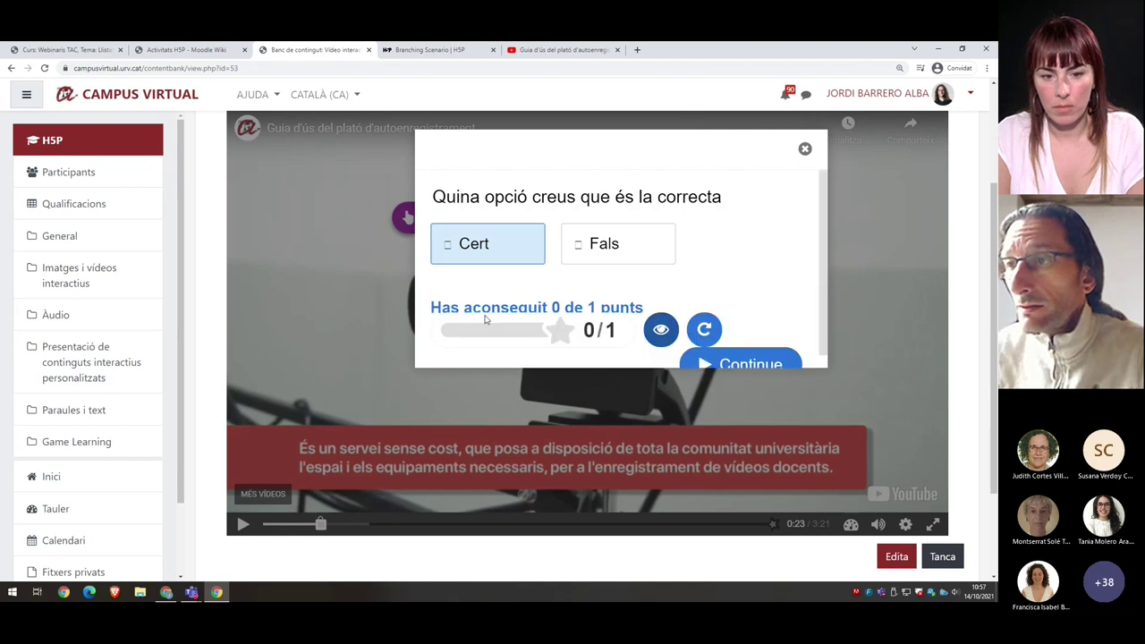
click(697, 349)
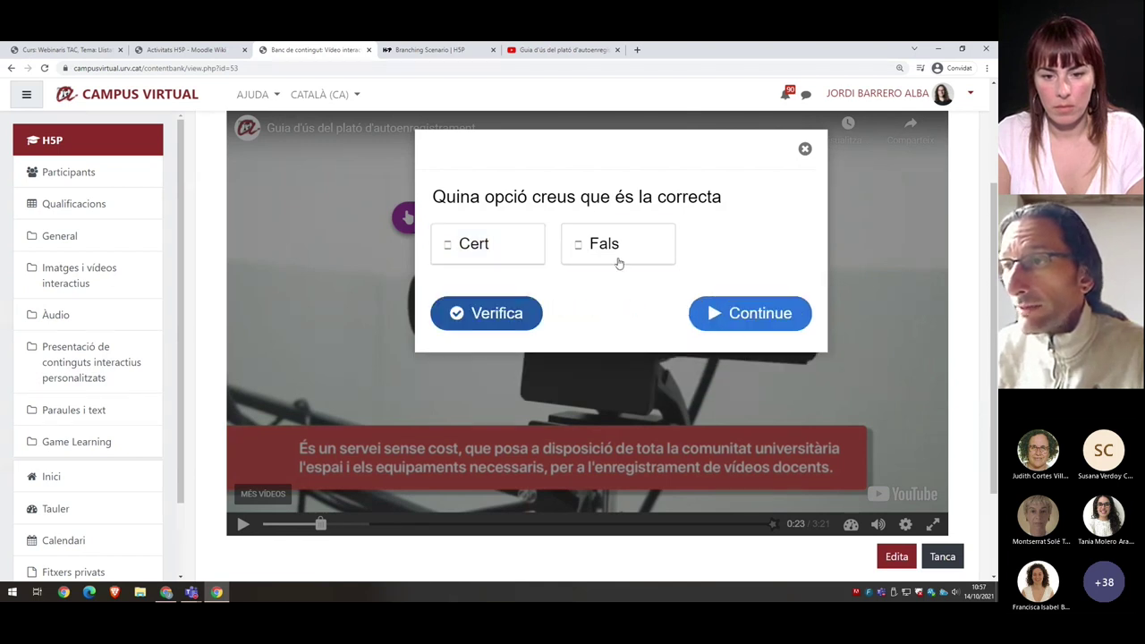
click(616, 251)
click(743, 314)
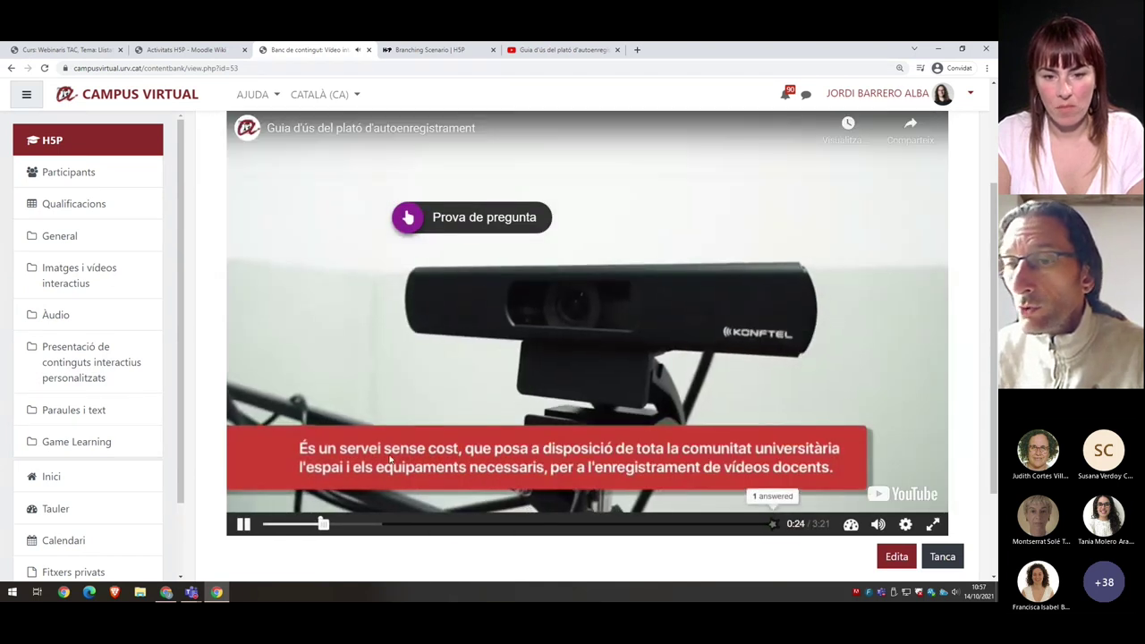
click(827, 430)
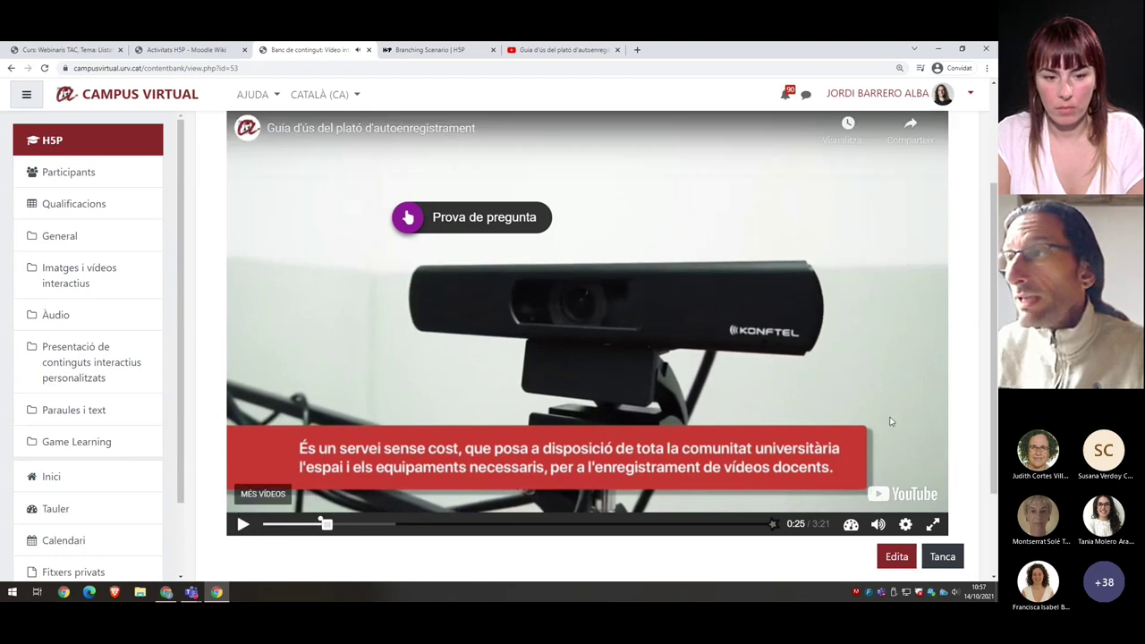
Return to the course's content bank and locate the saved "Vídeo interactiu de prova" item
scroll(827, 430, up, 1)
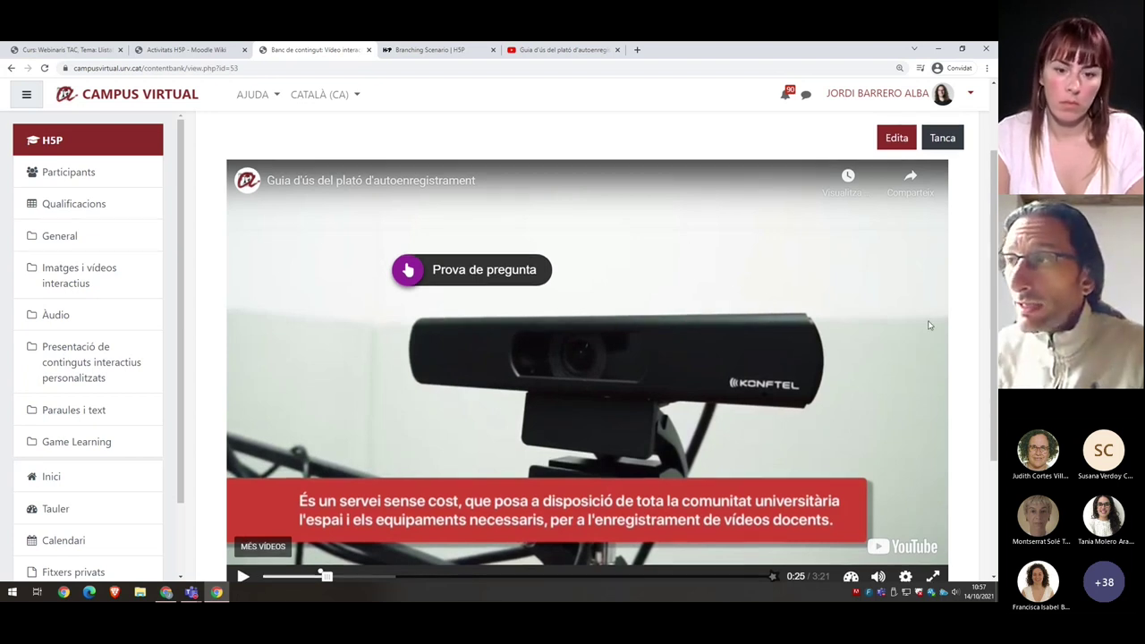
scroll(926, 324, up, 2)
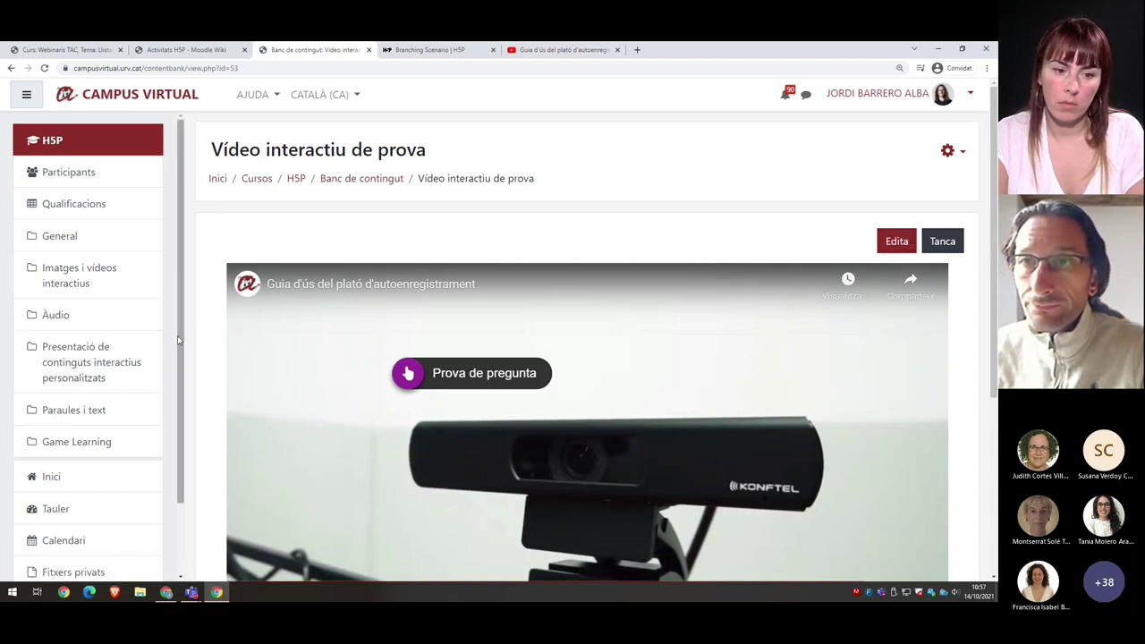
drag(179, 340, 259, 411)
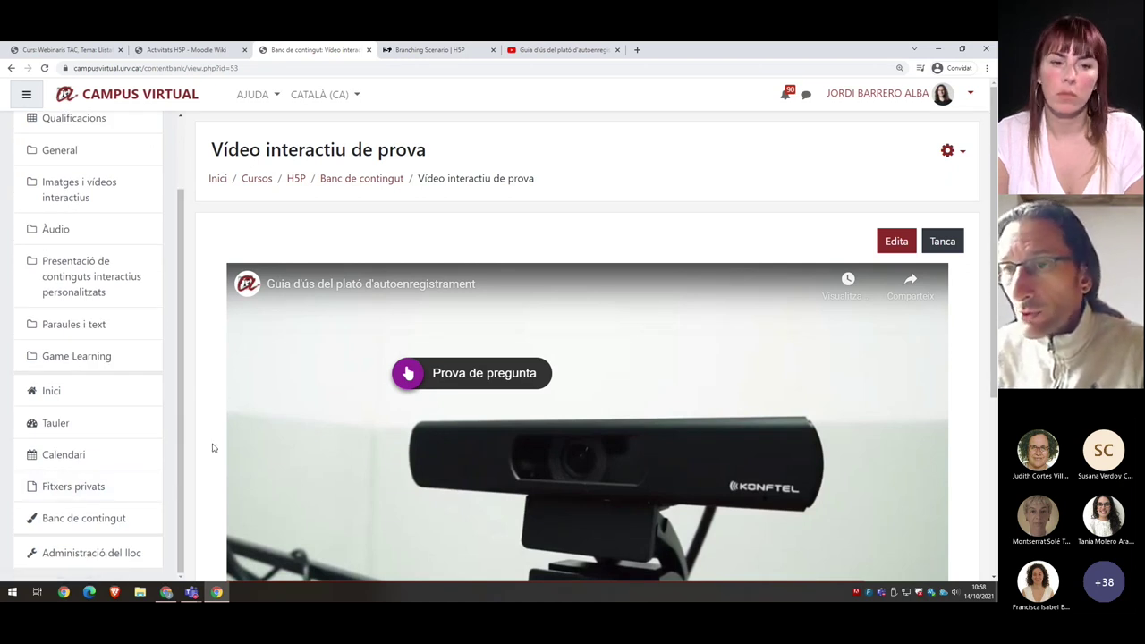
click(86, 521)
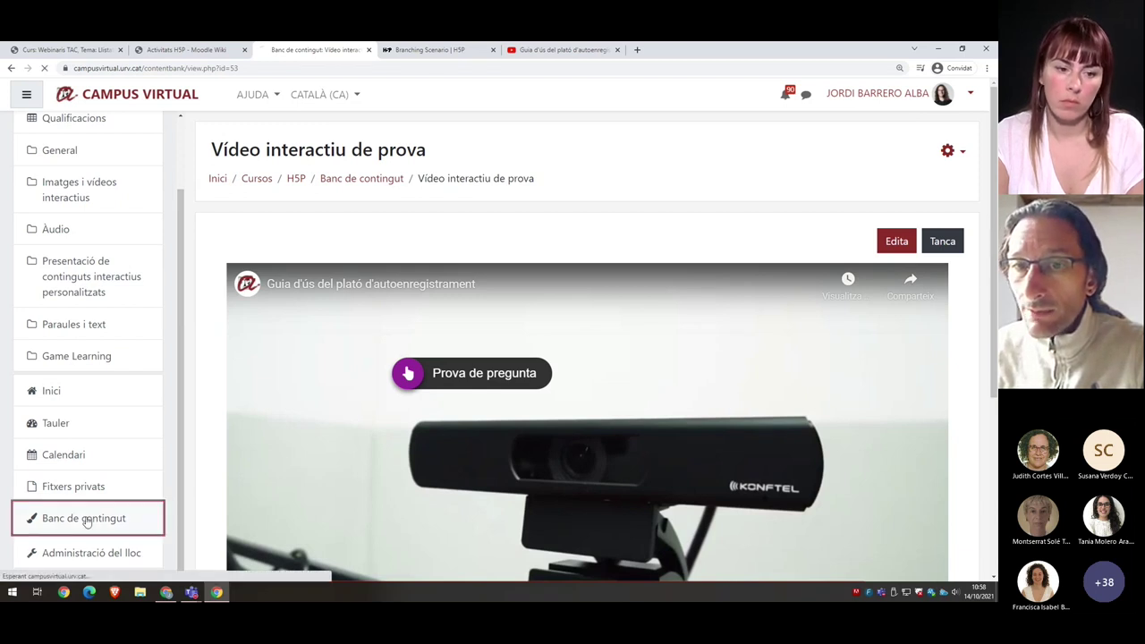
scroll(685, 470, down, 1)
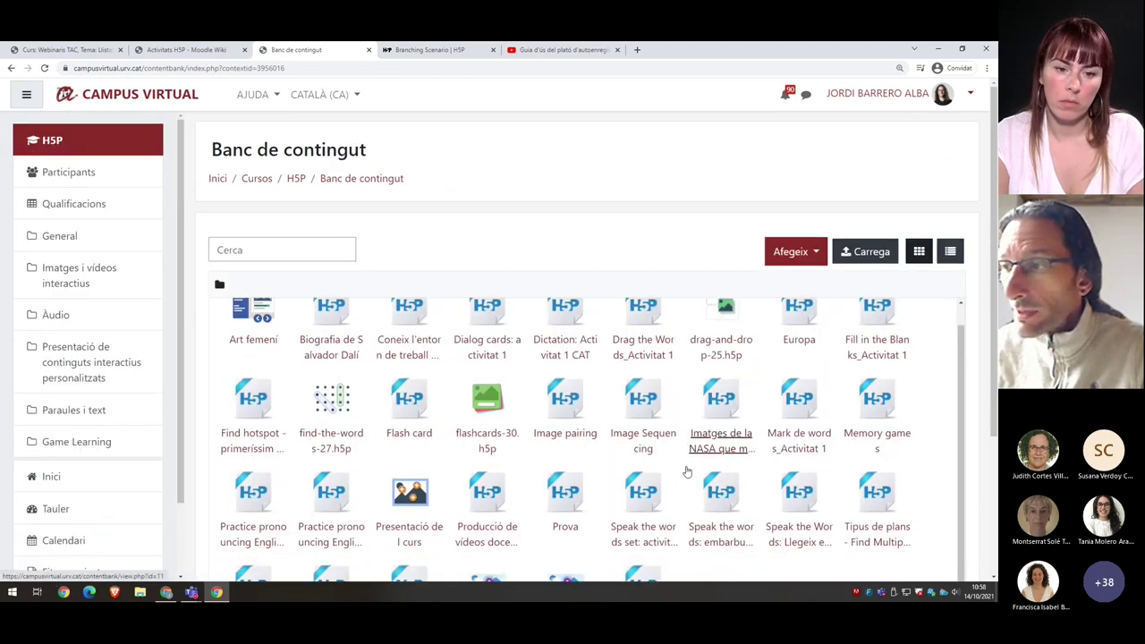
scroll(685, 537, down, 2)
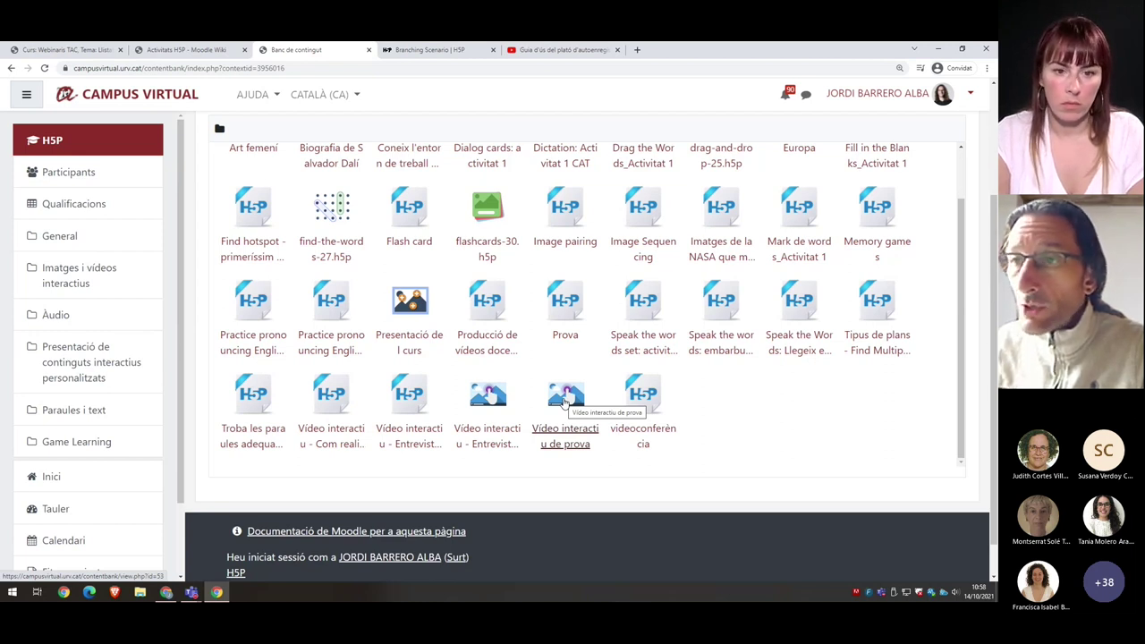
Turn on editing on the H5P course page and start adding an H5P activity to the Game Learning section
click(59, 143)
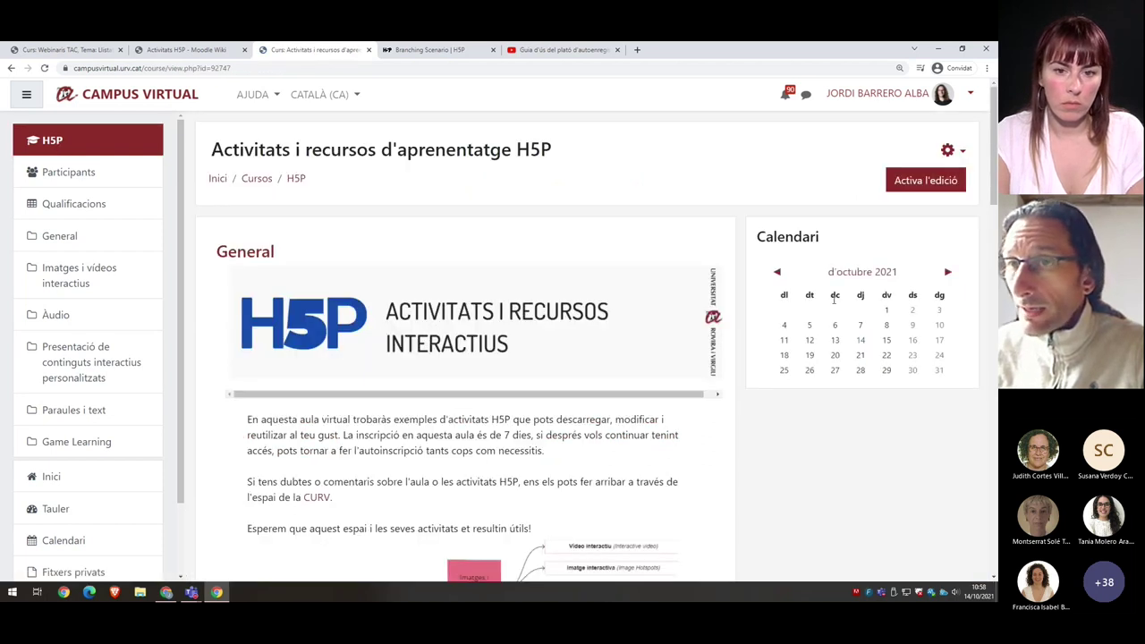
click(935, 186)
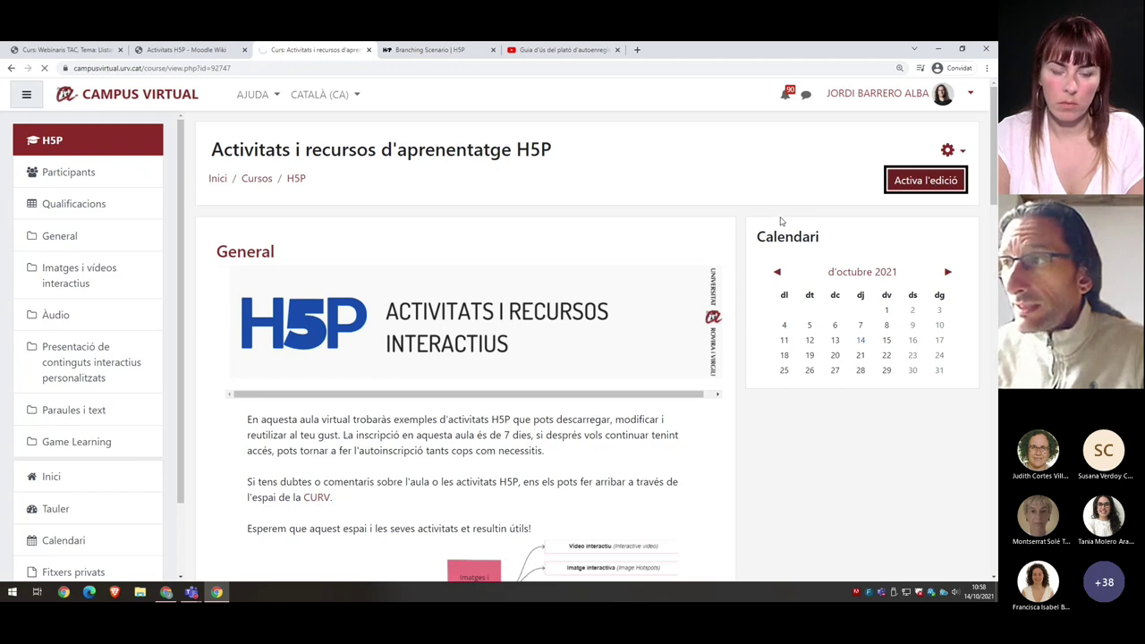
scroll(741, 304, down, 3)
scroll(742, 304, down, 6)
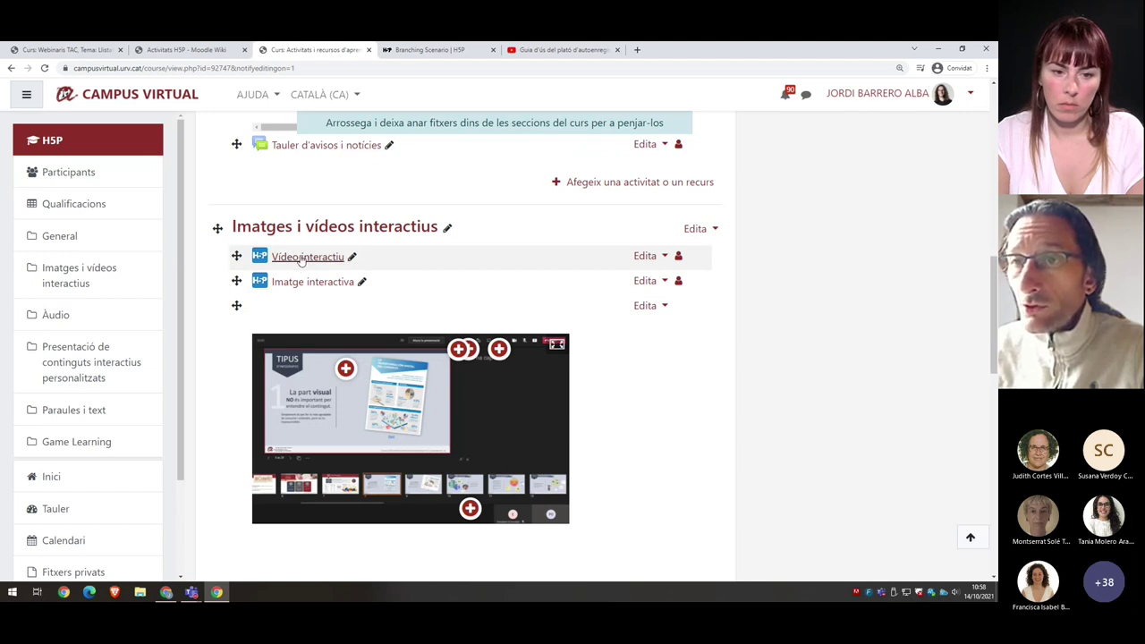
scroll(837, 302, down, 4)
scroll(837, 302, down, 6)
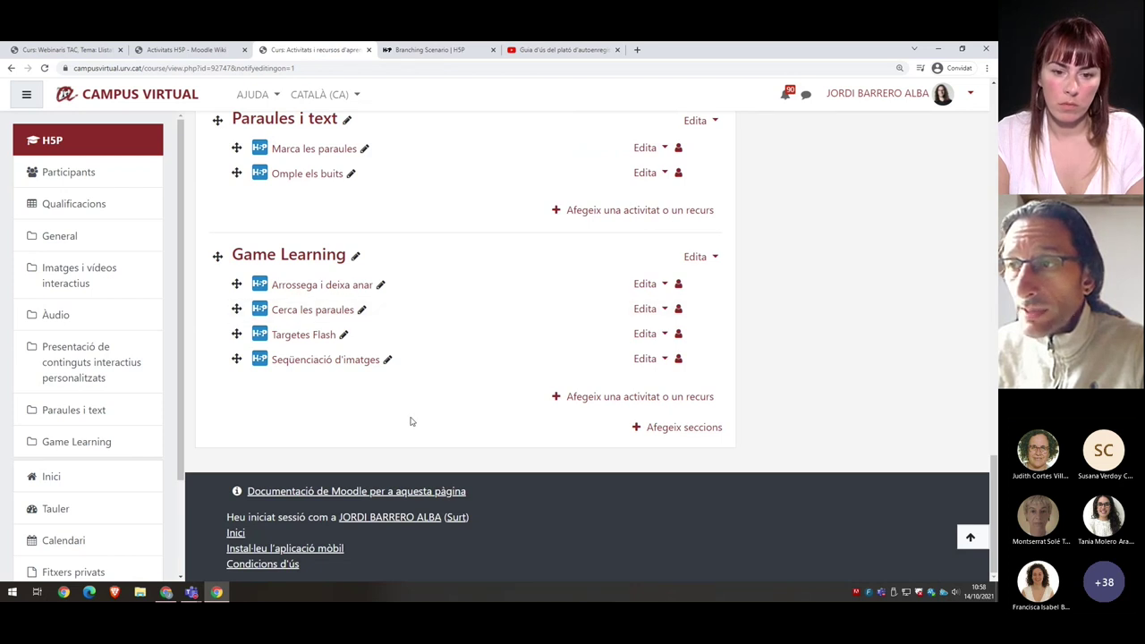
click(644, 403)
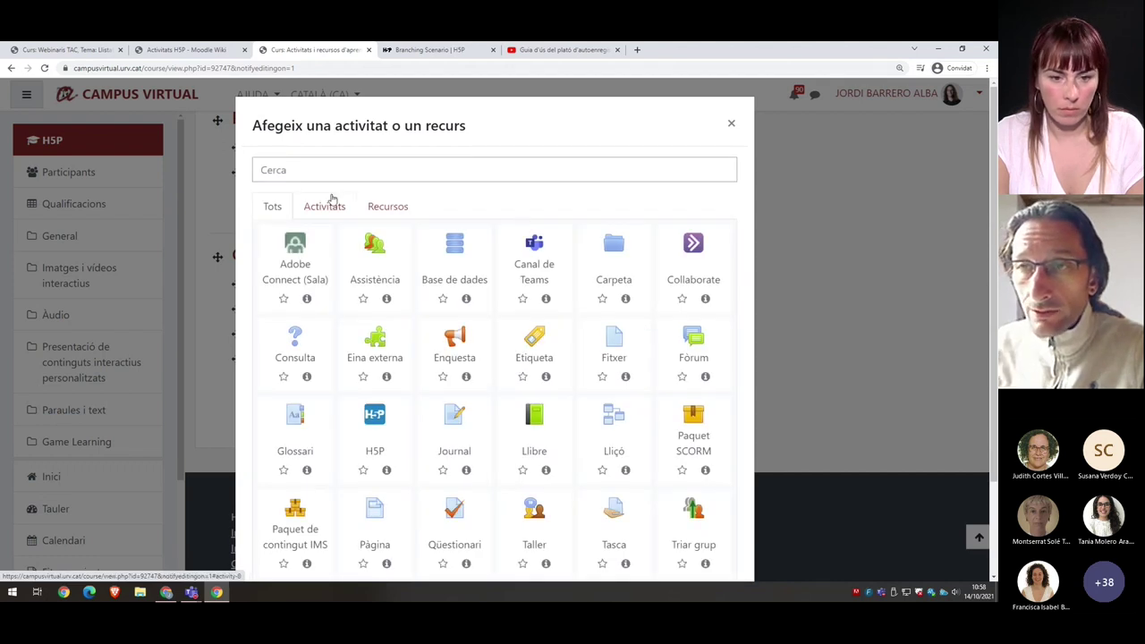
scroll(626, 367, down, 1)
scroll(626, 366, down, 1)
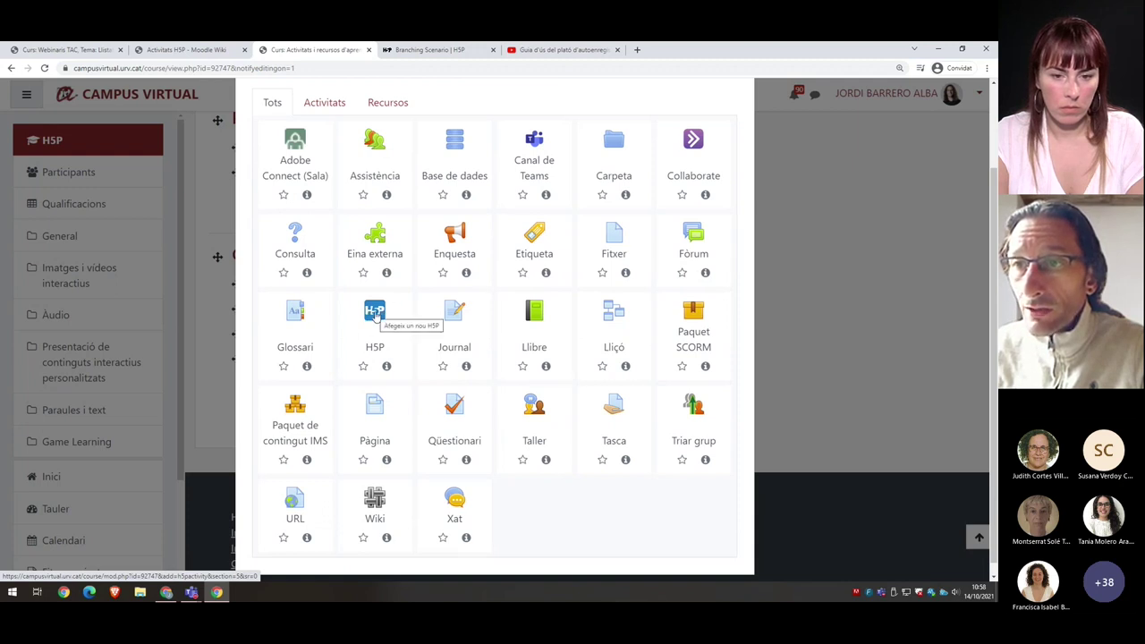
click(376, 314)
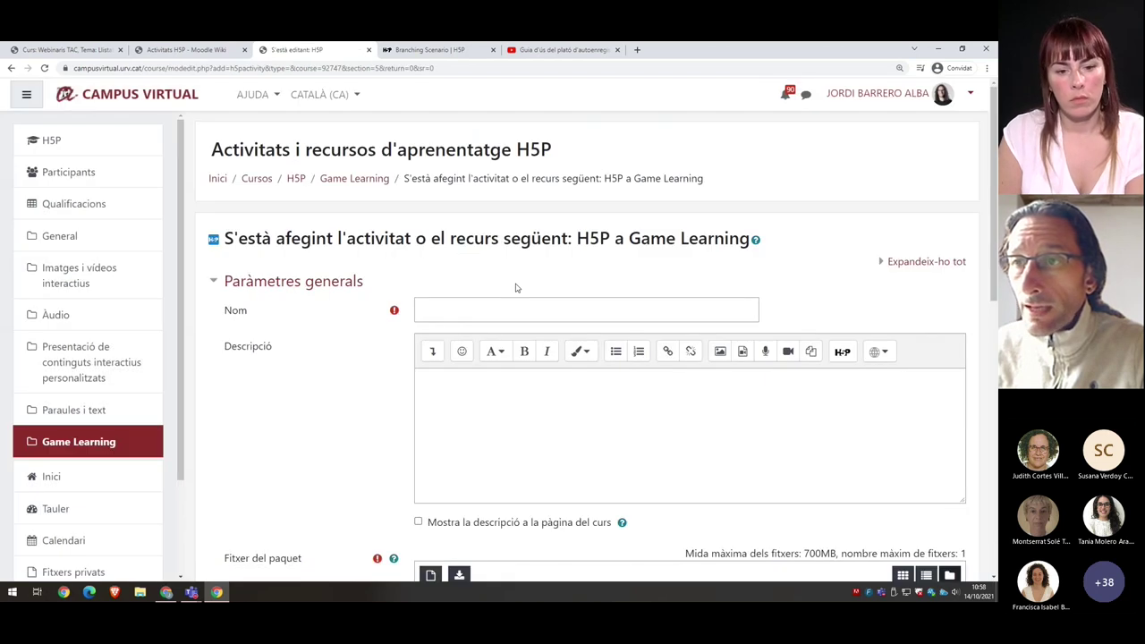
Name the new H5P activity "Vídeo interactiu de prova"
click(475, 309)
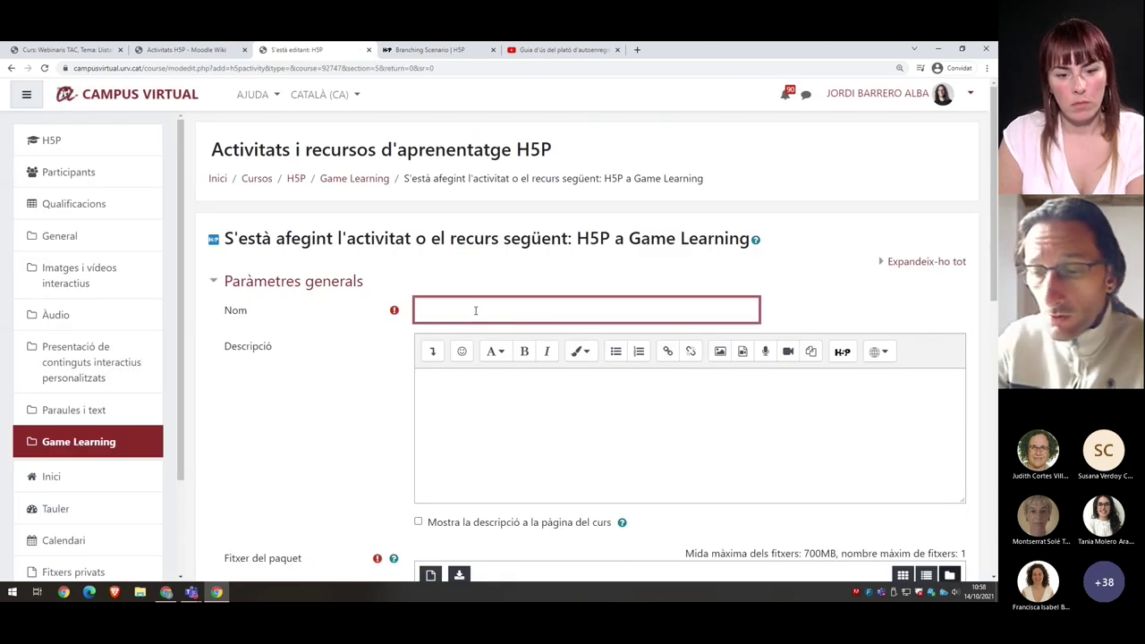
text(Vídeo in)
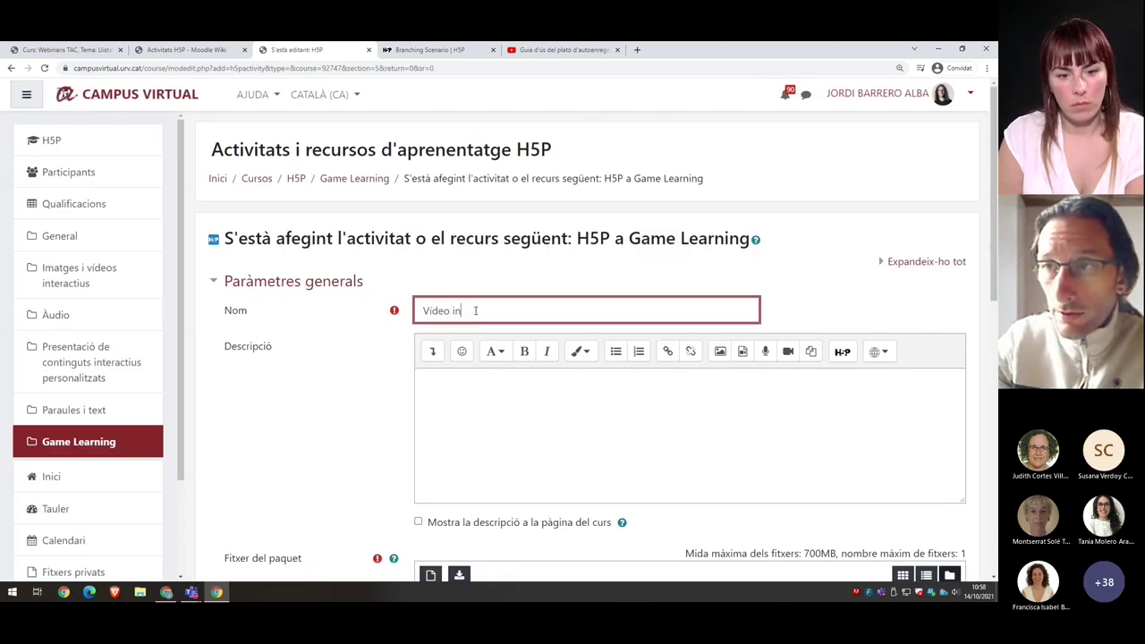
text(teractiu de prova)
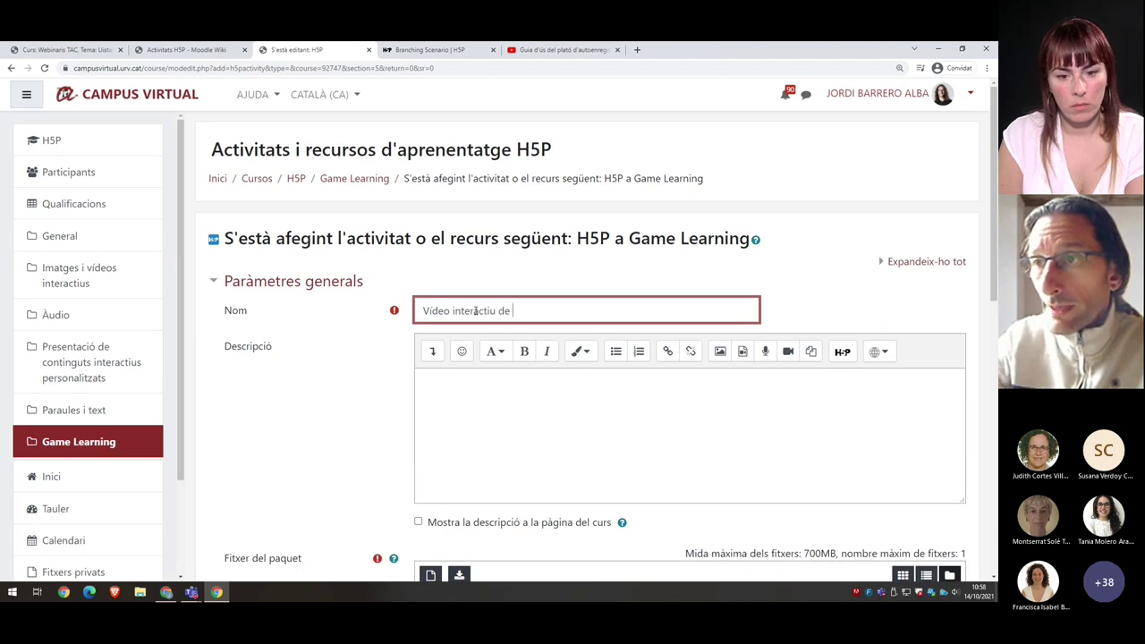
Set "Vídeo interactiu de prova" from the content bank as the package file, linked as an alias to the original
scroll(522, 300, down, 2)
scroll(521, 300, down, 1)
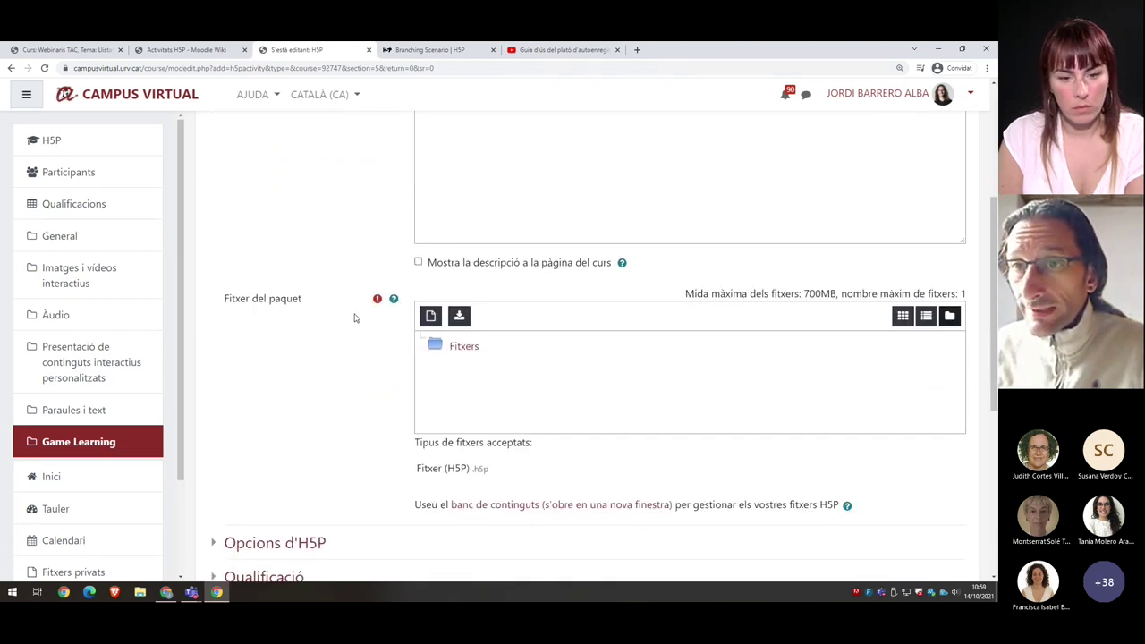
click(430, 317)
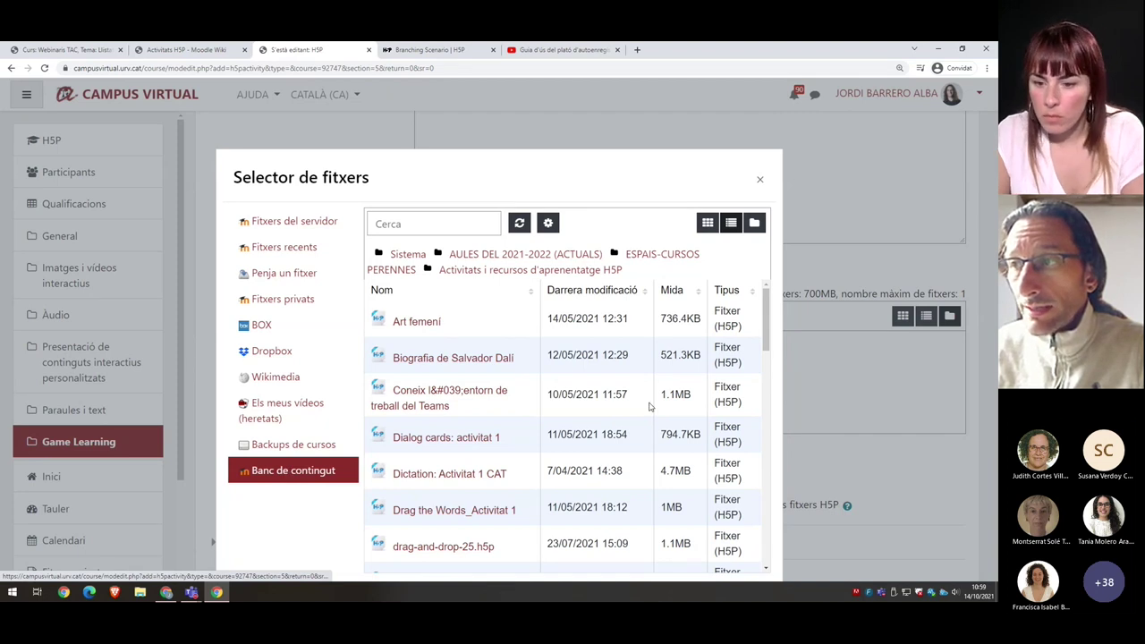
drag(766, 317, 715, 537)
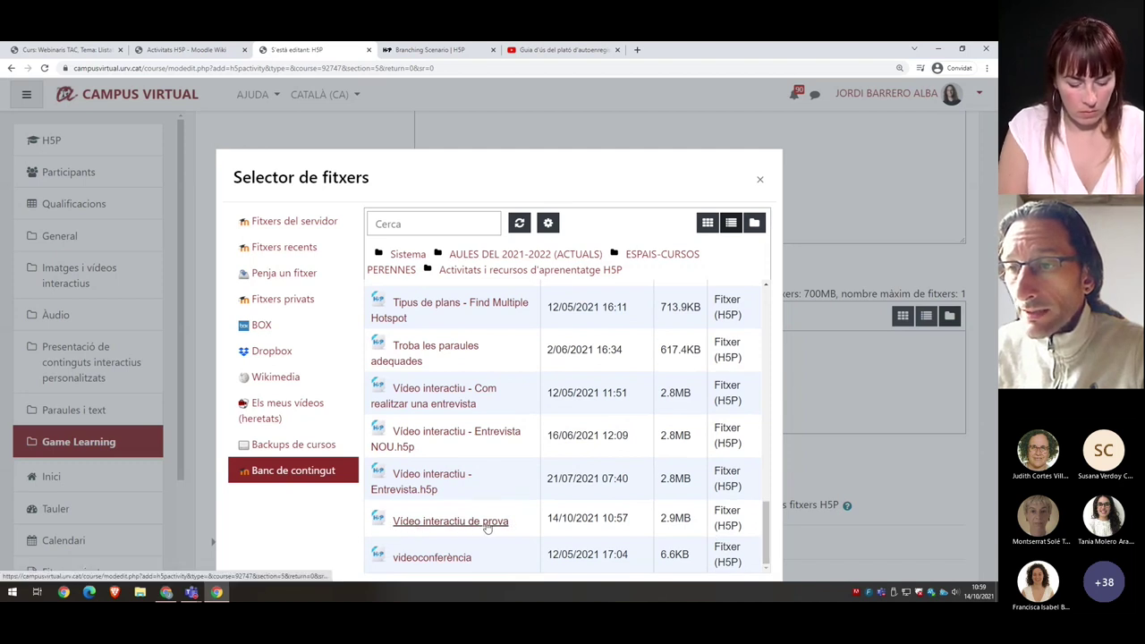
click(437, 523)
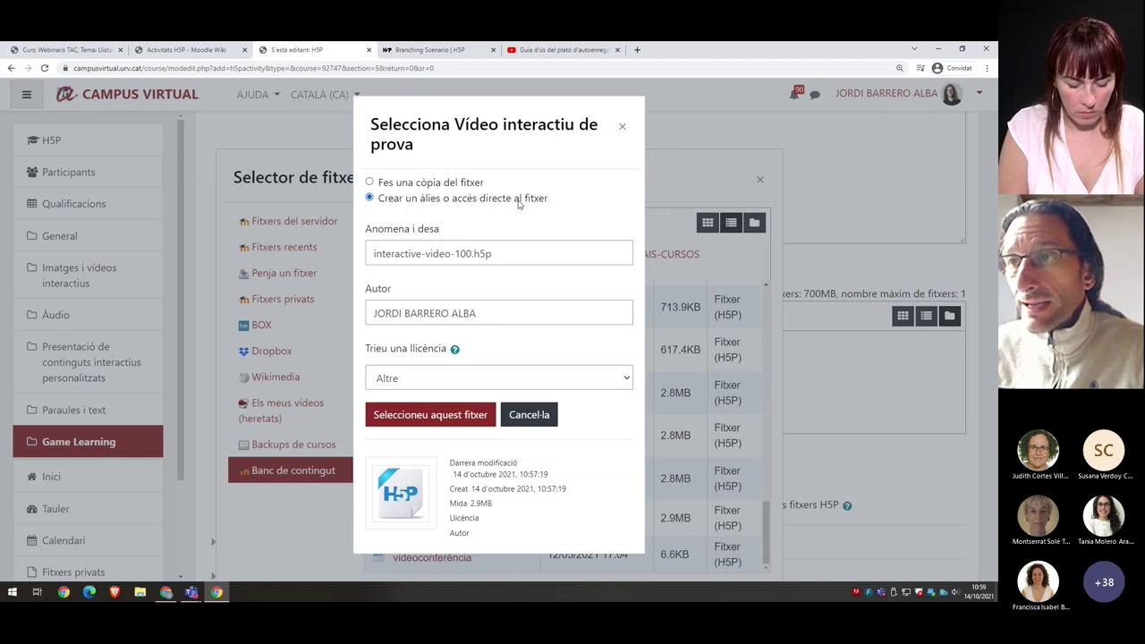
click(411, 183)
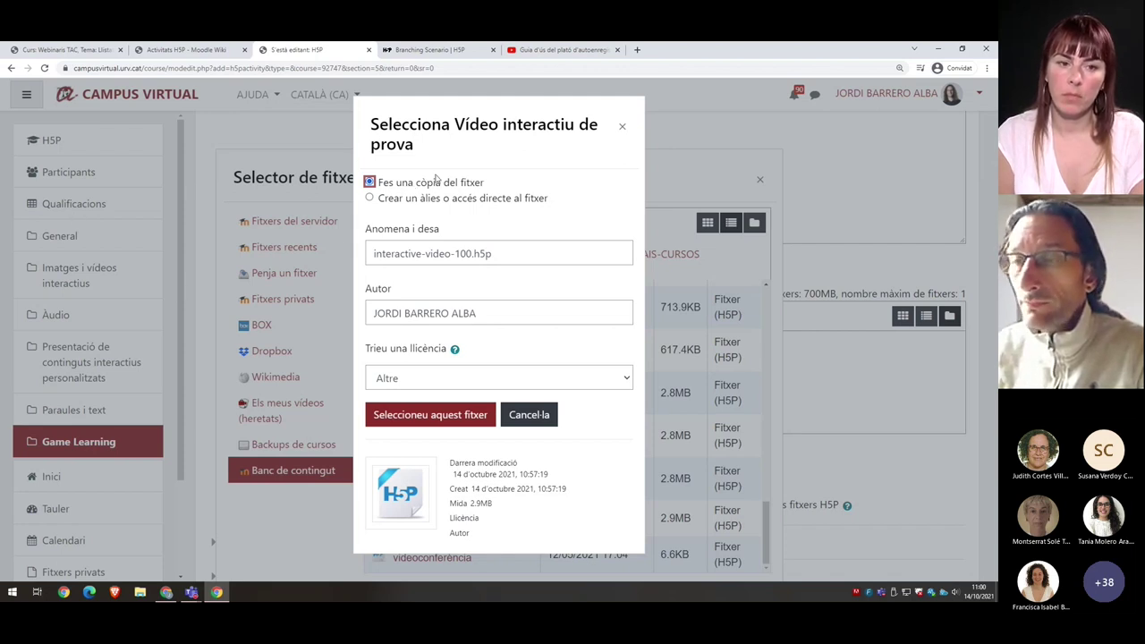
click(386, 200)
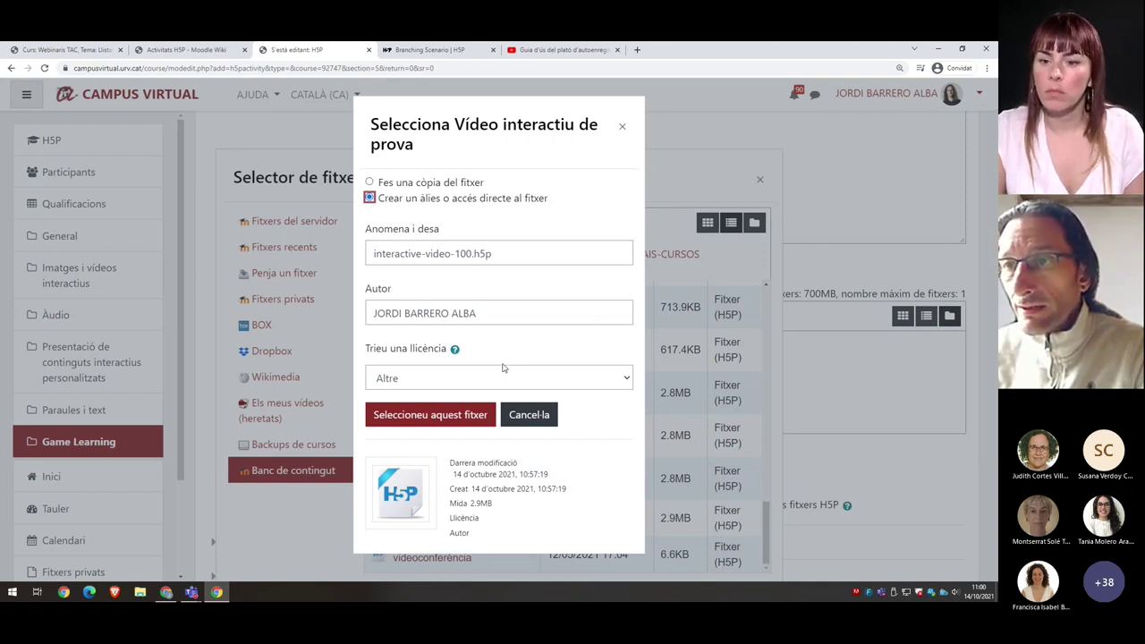
click(450, 422)
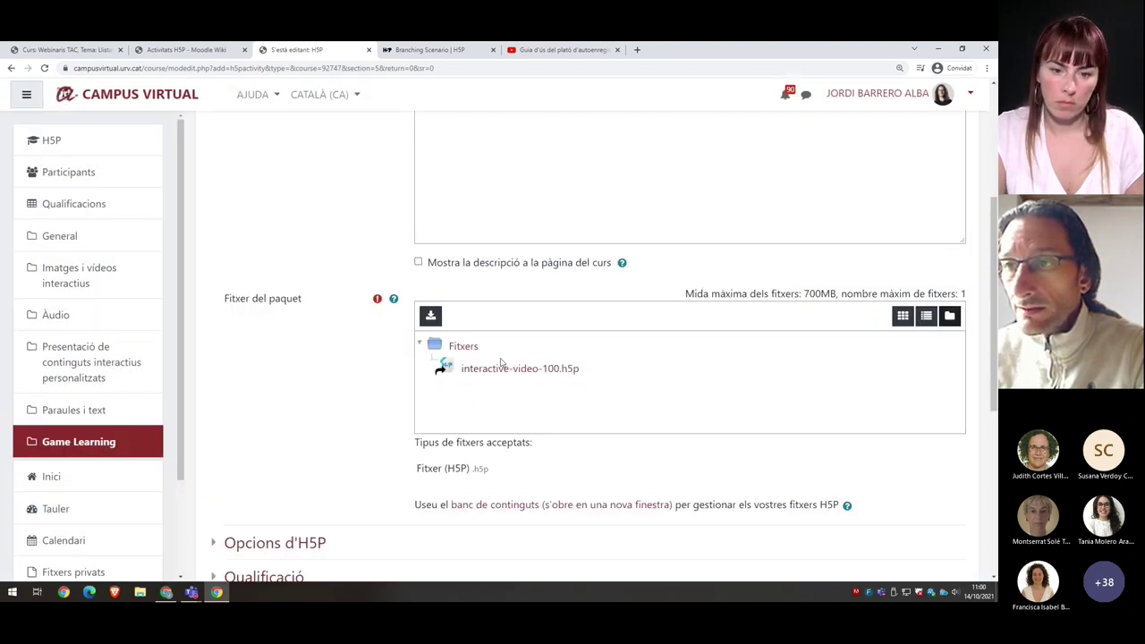
Save the H5P activity with its remaining settings at their defaults and return to the course page
scroll(791, 376, down, 3)
scroll(790, 376, down, 2)
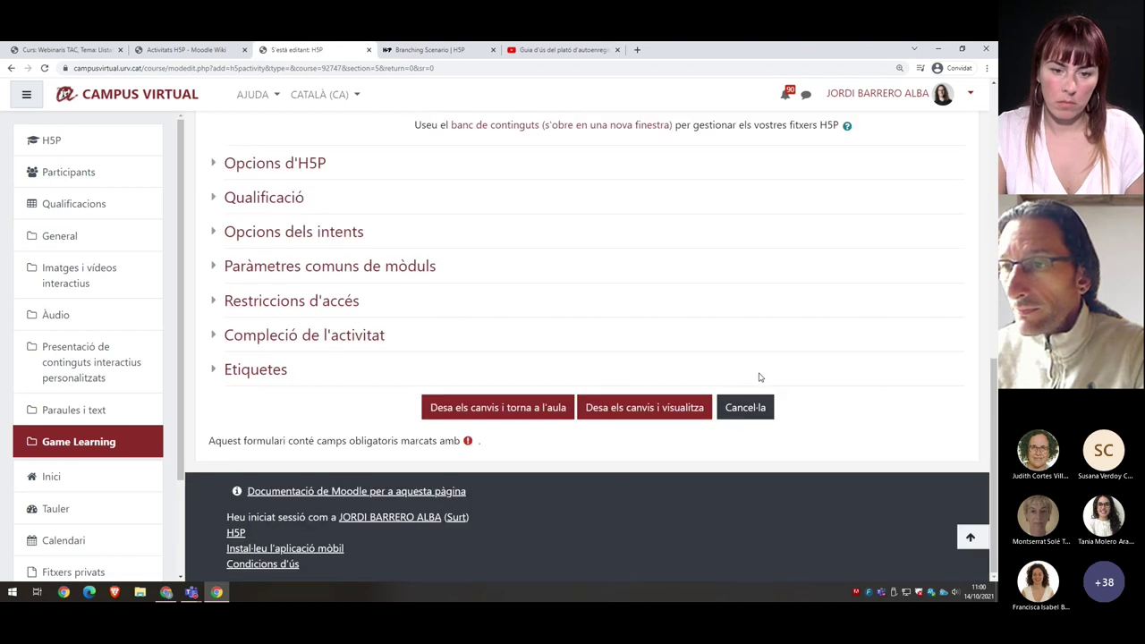
click(519, 407)
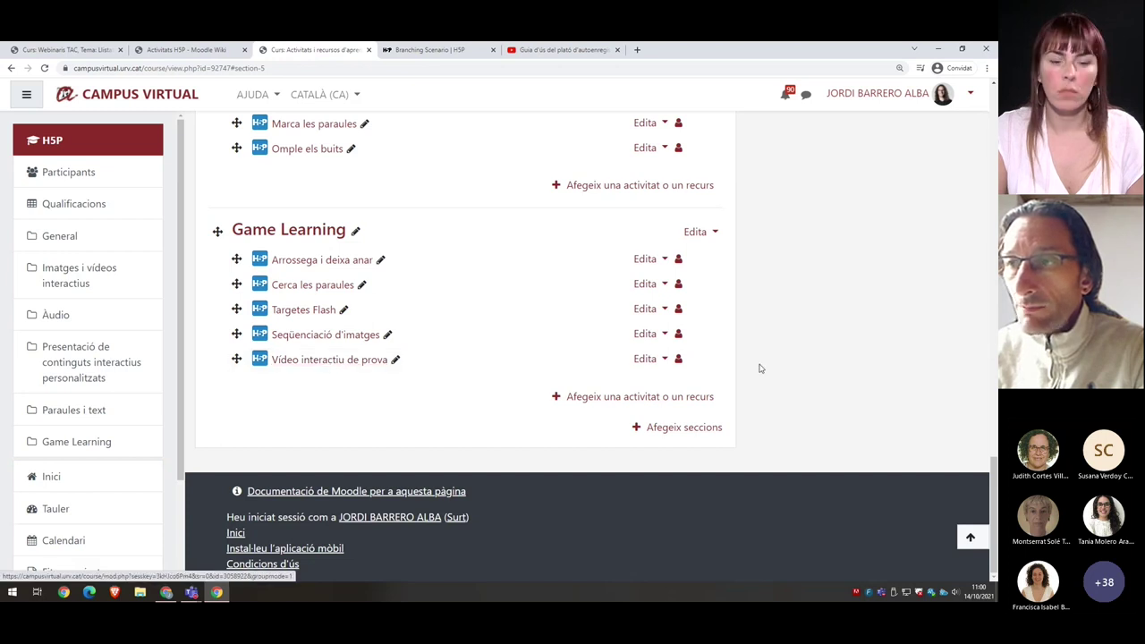
Turn off course editing, view the "Vídeo interactiu de prova" activity under Game Learning, and return to the course page
scroll(851, 381, up, 20)
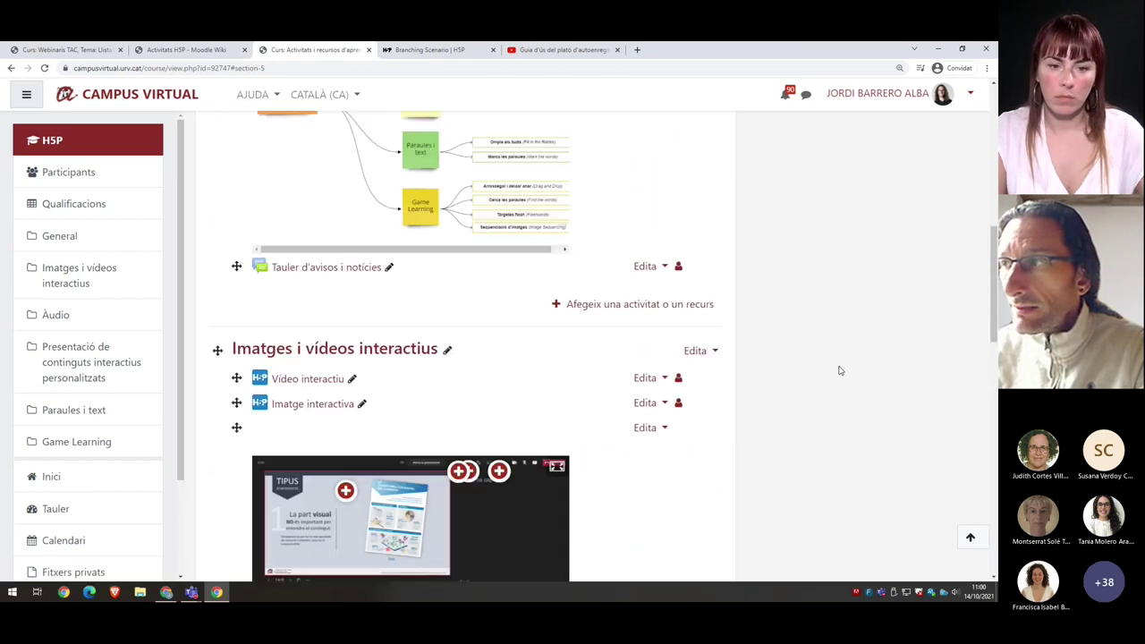
click(919, 180)
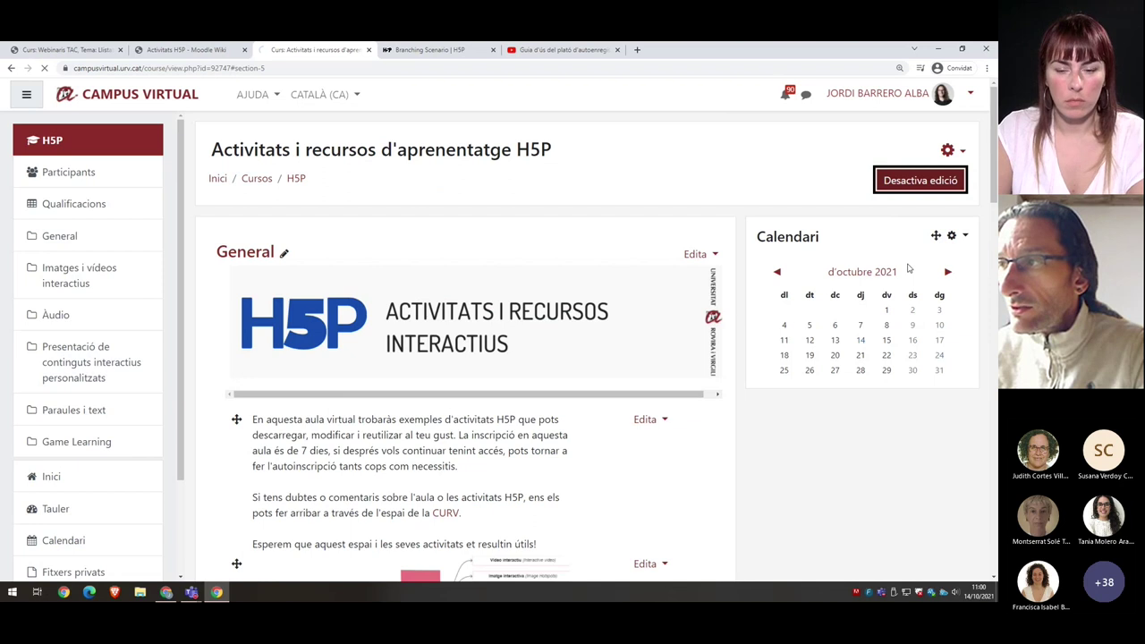
scroll(919, 286, down, 20)
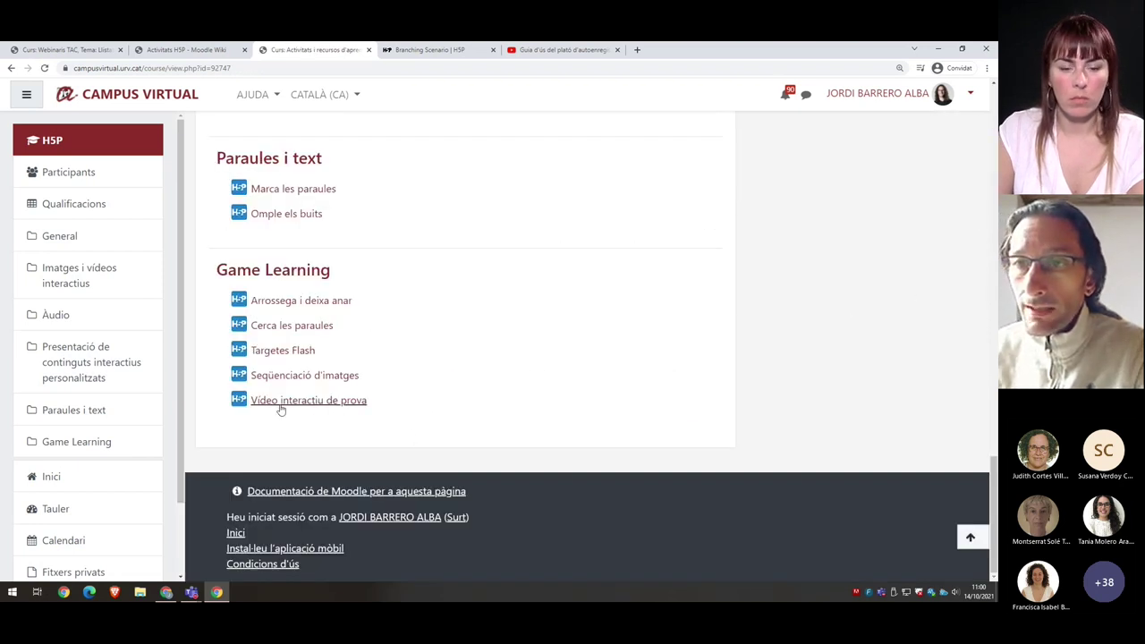
click(280, 402)
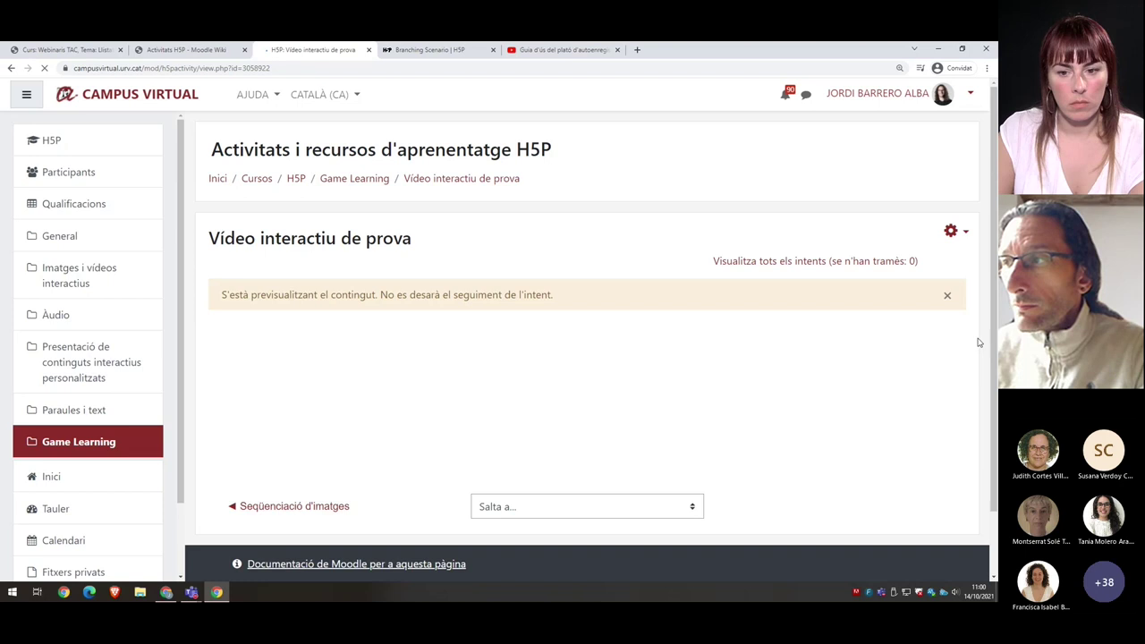
scroll(978, 343, down, 2)
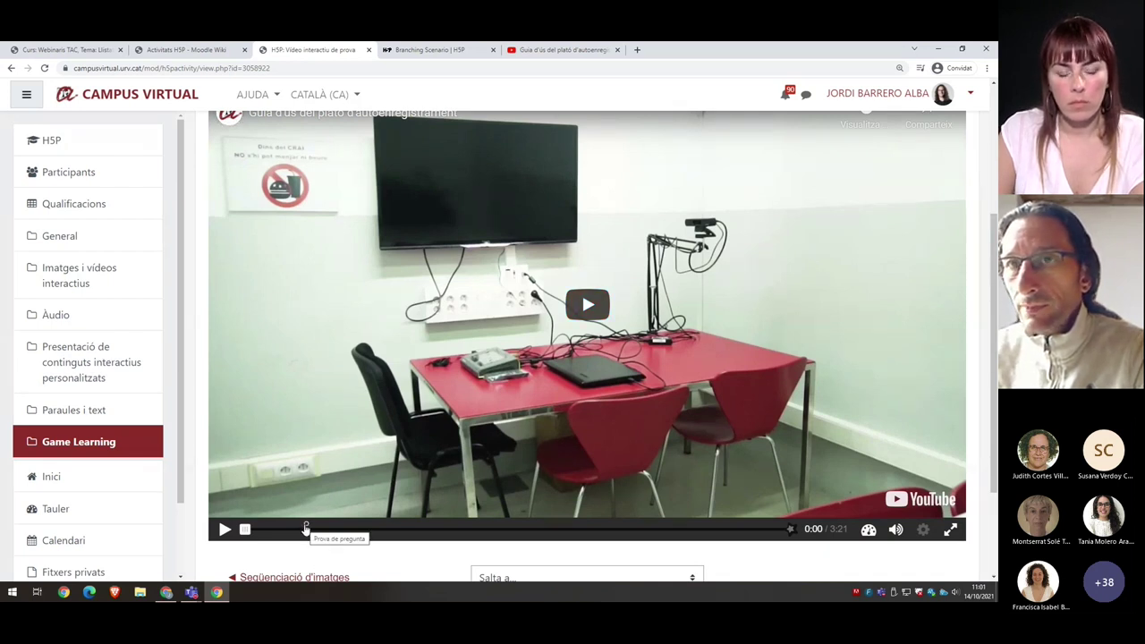
click(50, 141)
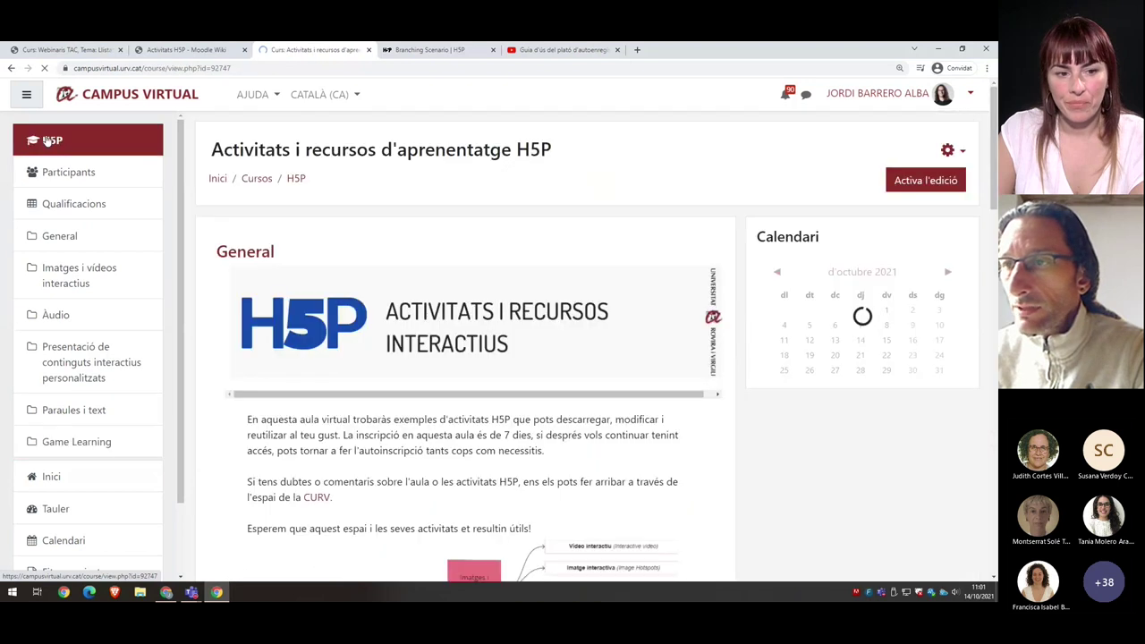
Switch to the Chrome window in full screen and look over the General section and activity diagram of the H5P course
scroll(739, 286, down, 1)
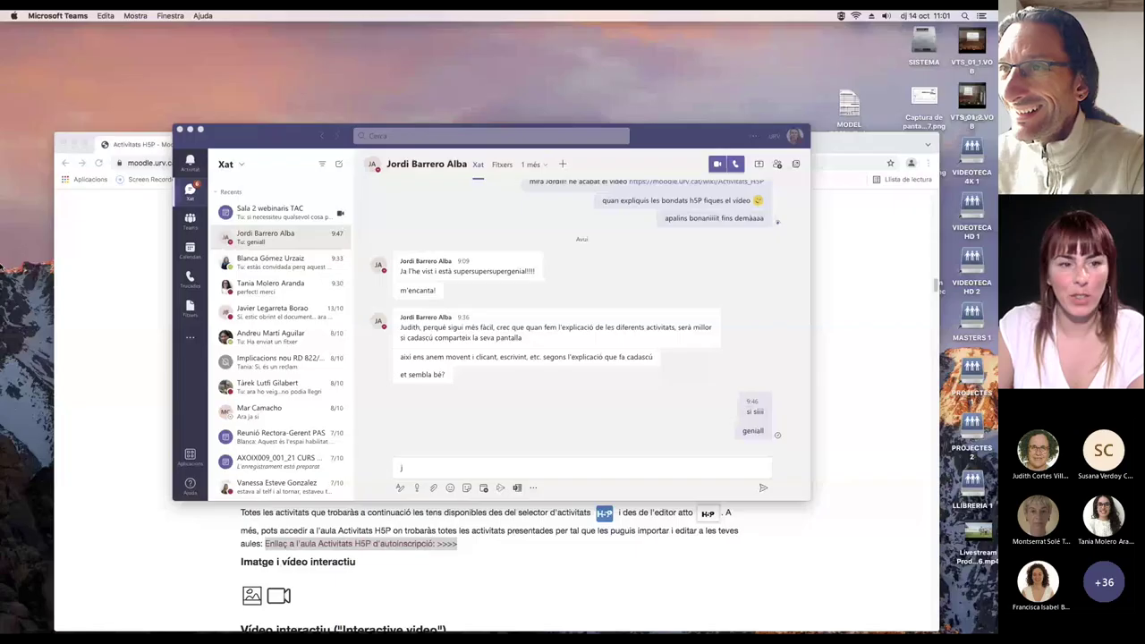
click(94, 156)
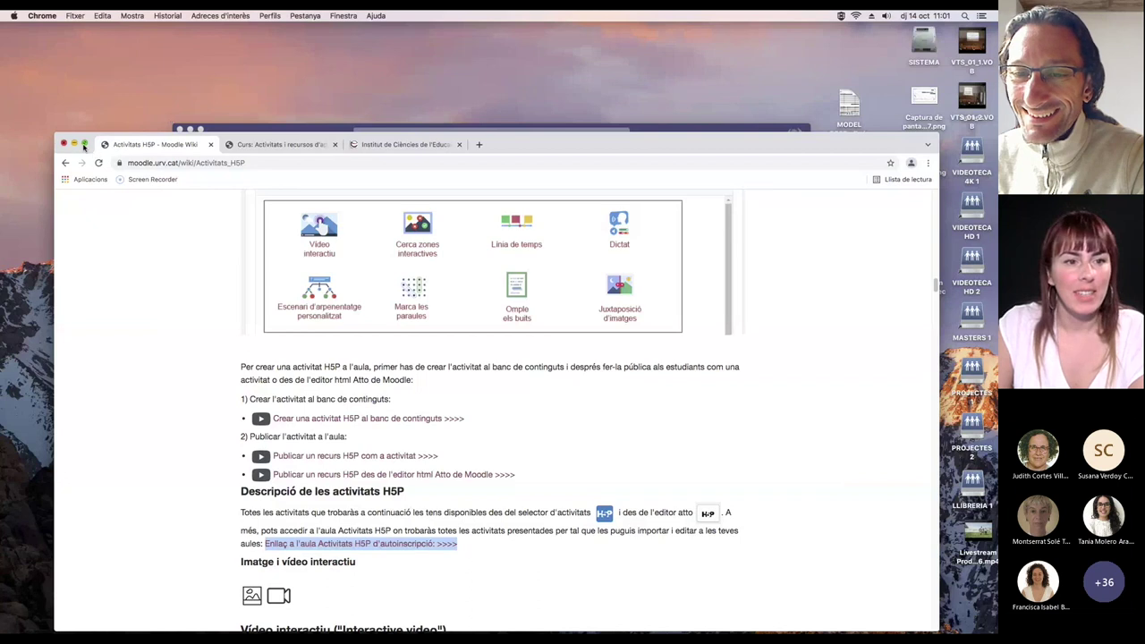
click(84, 144)
click(189, 23)
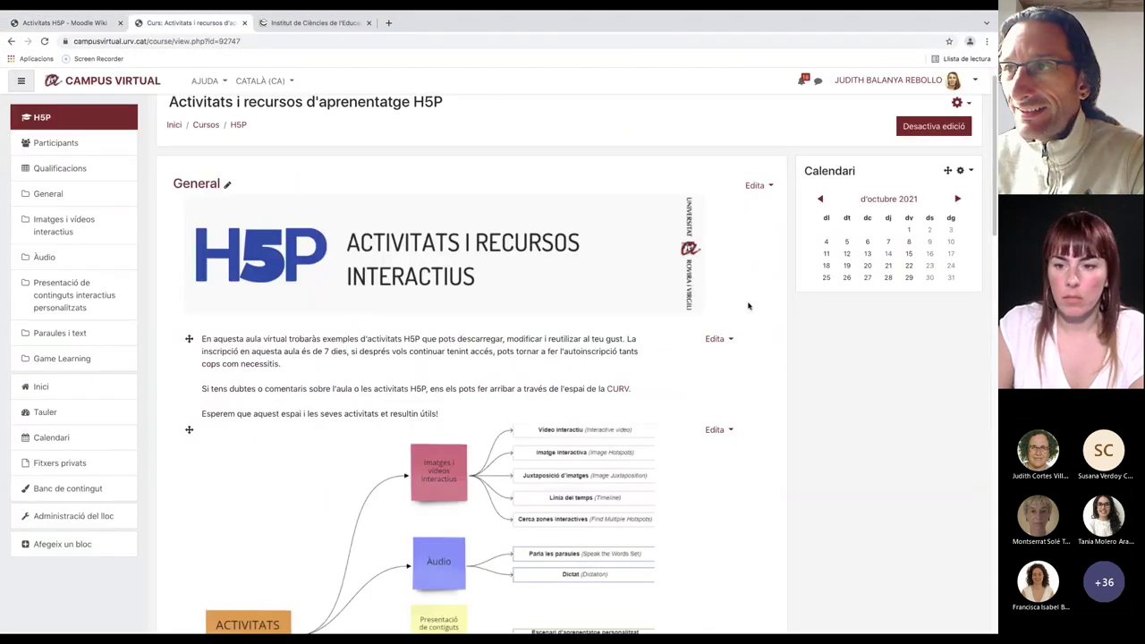
scroll(762, 320, down, 1)
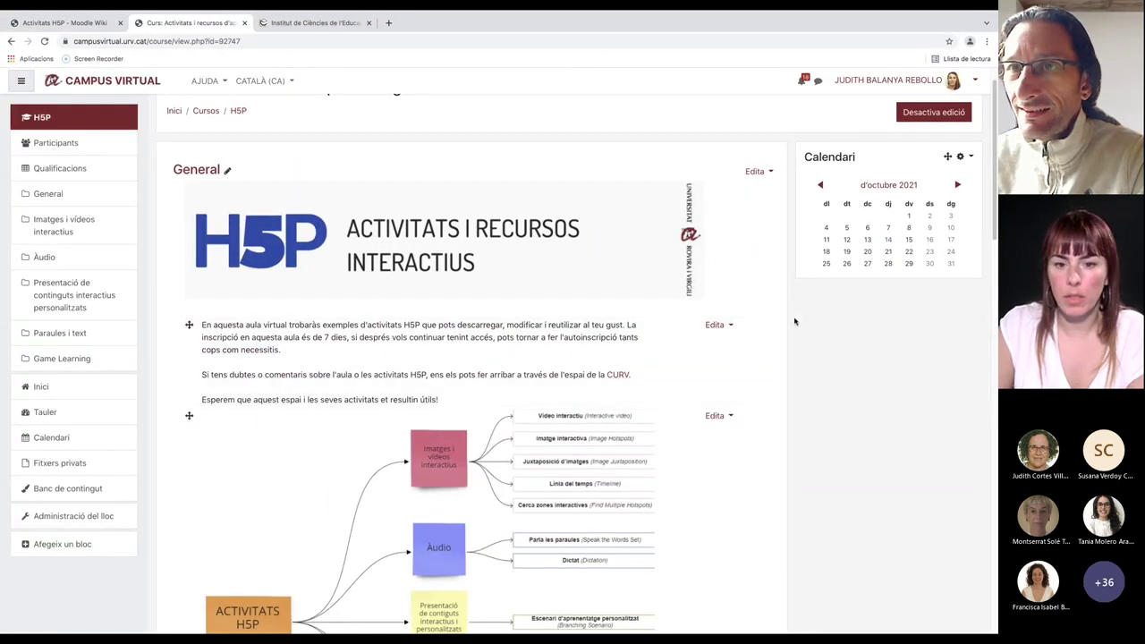
scroll(792, 319, down, 1)
scroll(765, 304, up, 2)
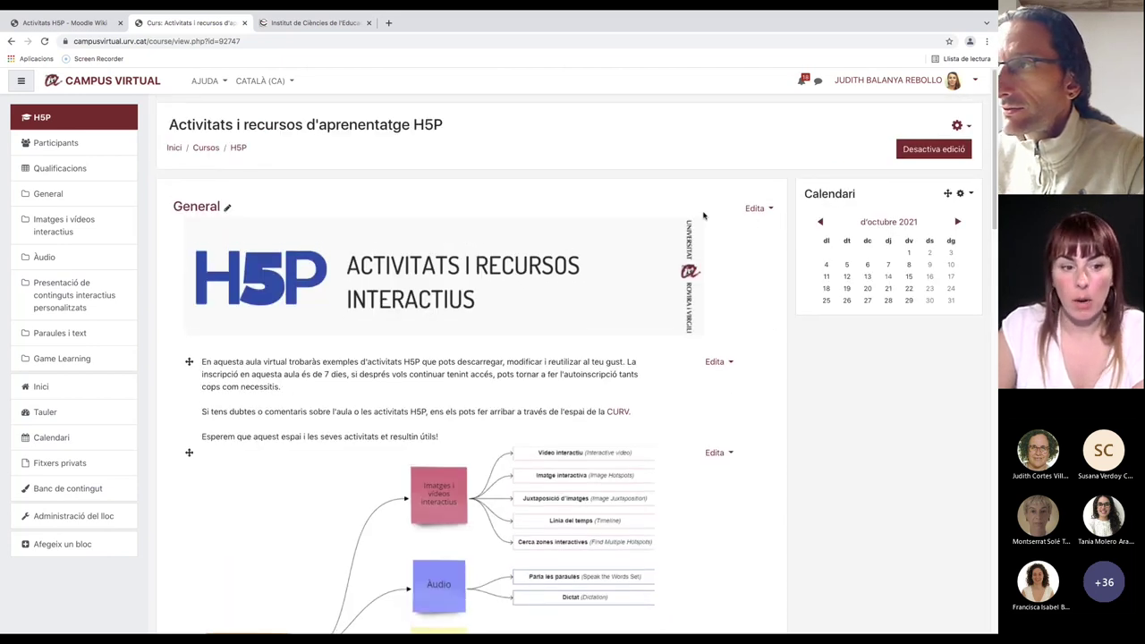
scroll(378, 459, down, 15)
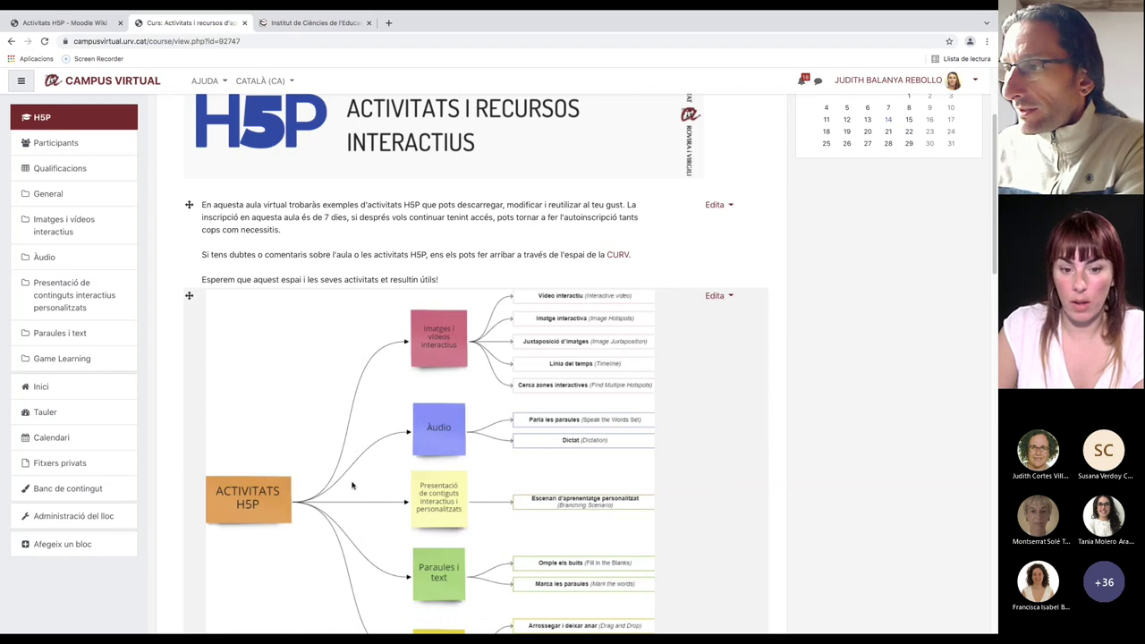
scroll(263, 484, up, 15)
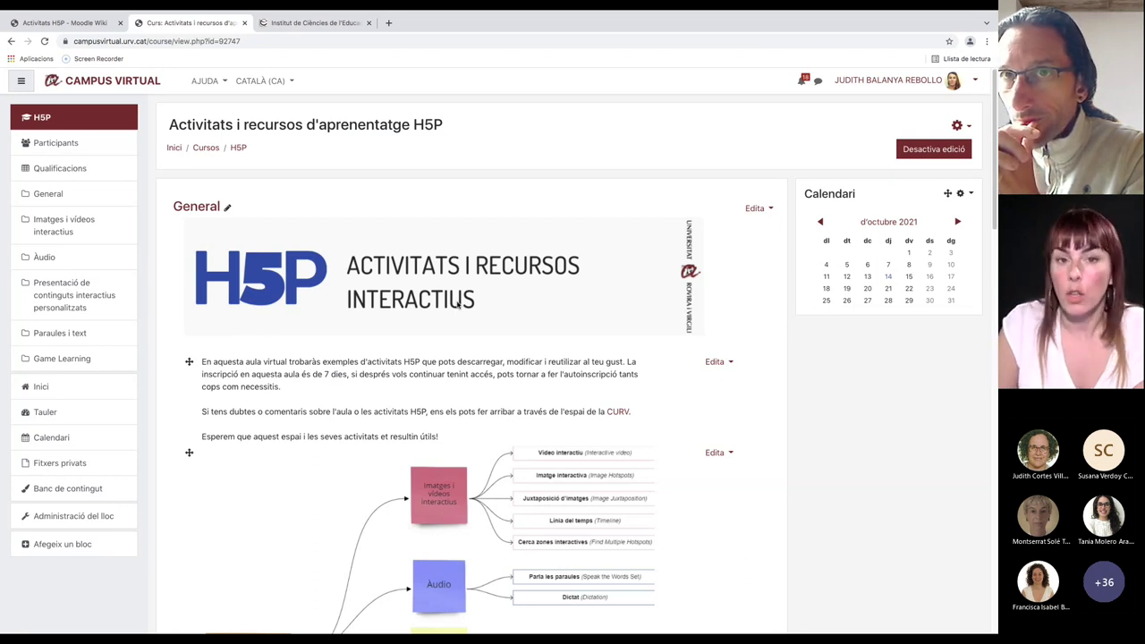
Open the General section for editing and delete the H5P banner image from its summary
click(756, 212)
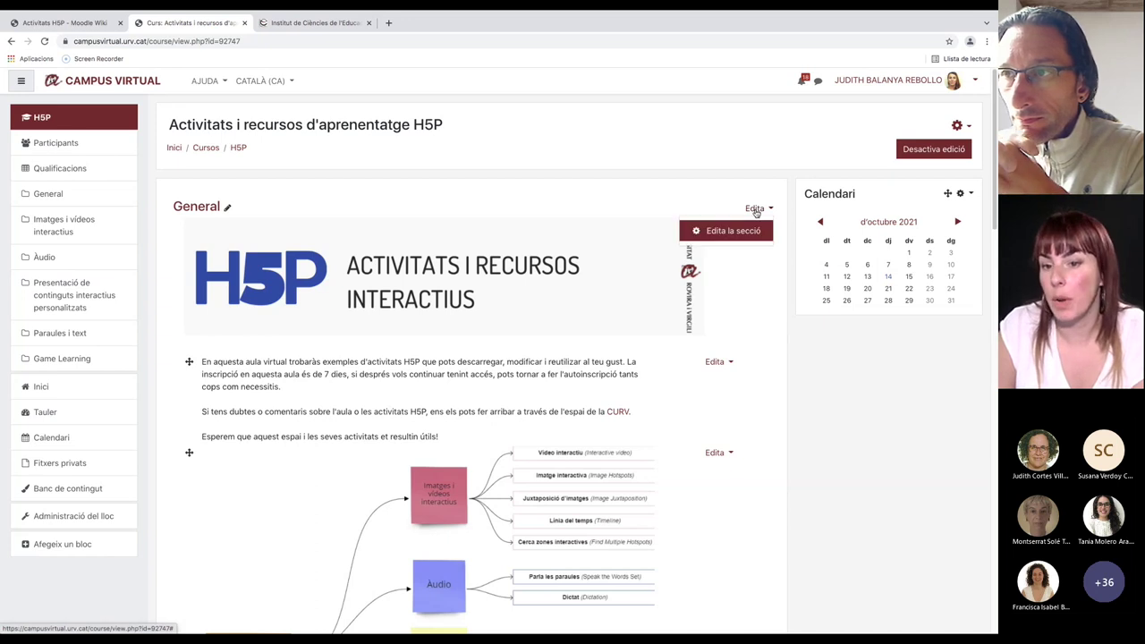
click(742, 231)
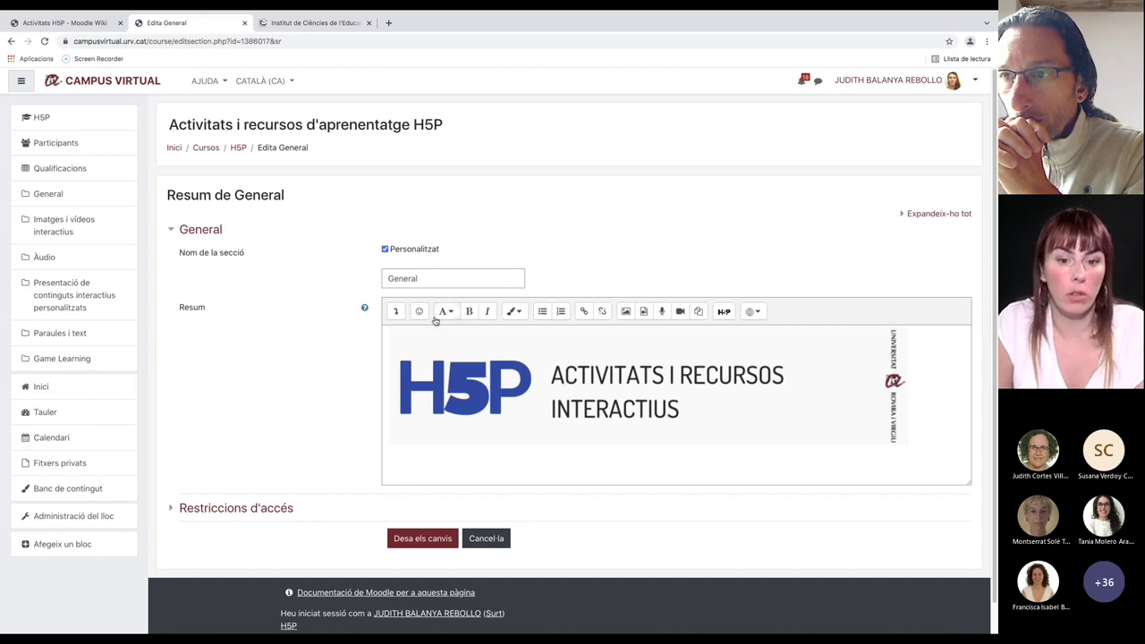
click(396, 311)
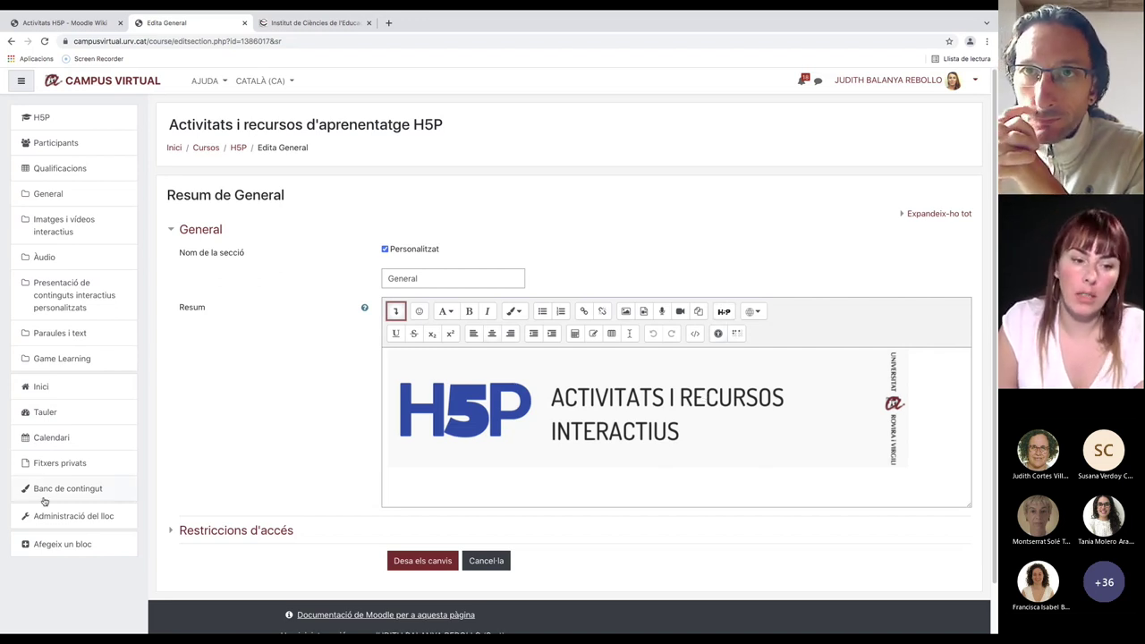
click(637, 425)
key(ctrl+a)
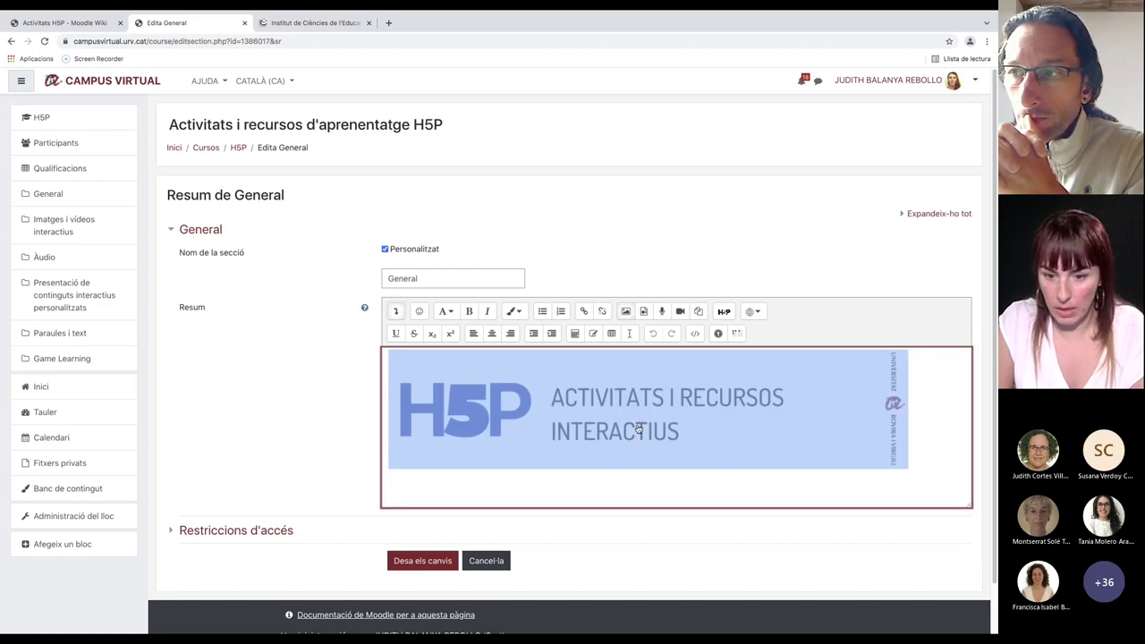
key(Delete)
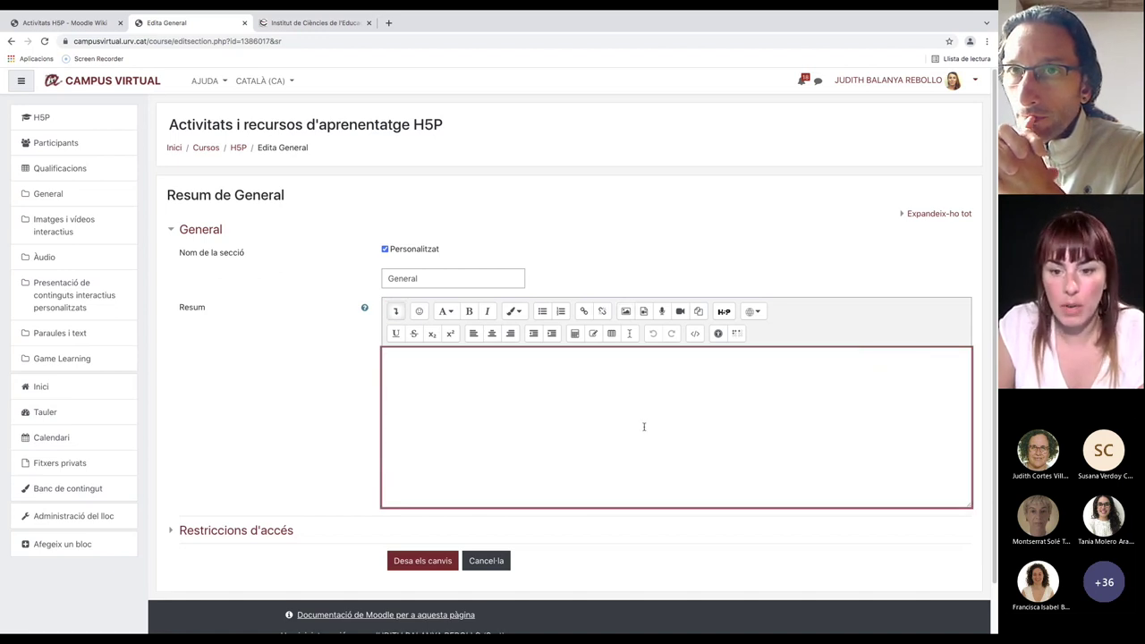
click(724, 311)
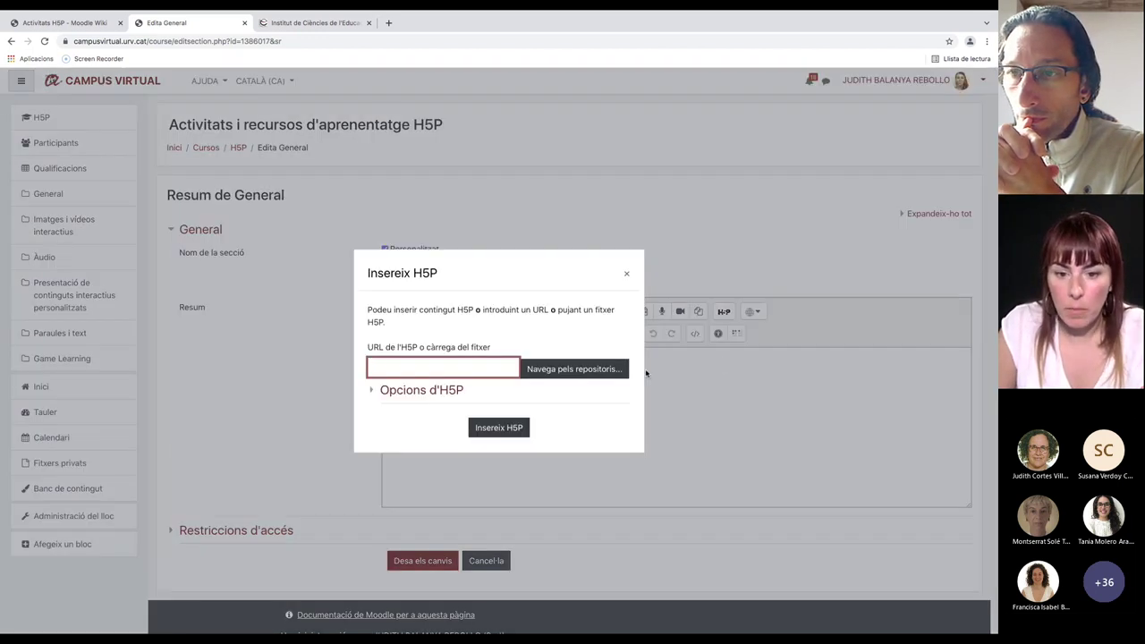
click(558, 368)
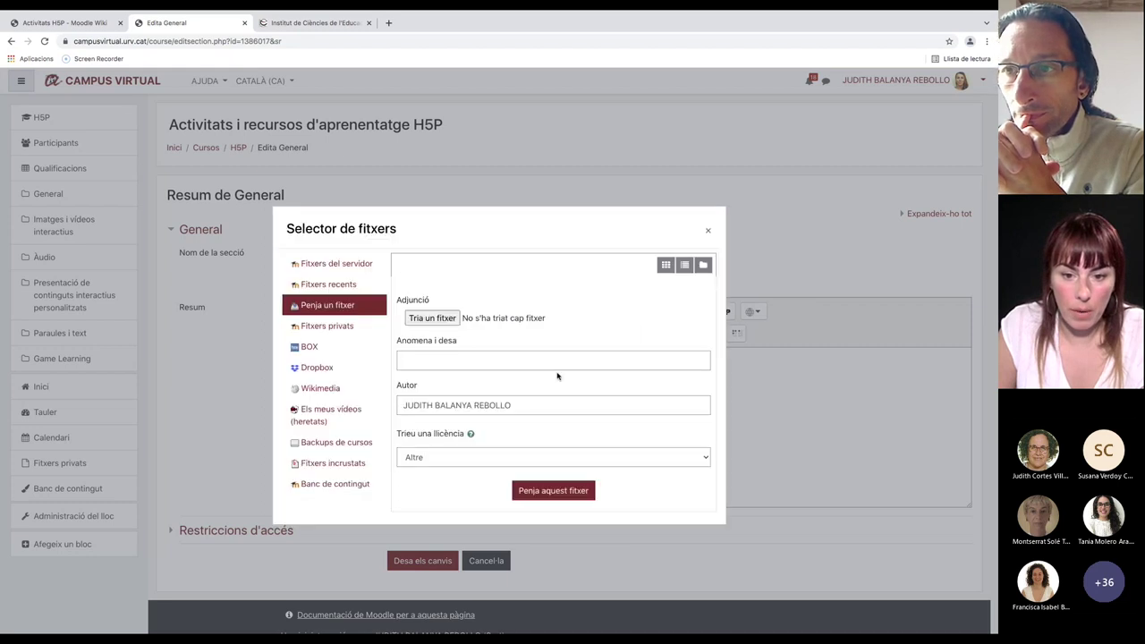
click(340, 487)
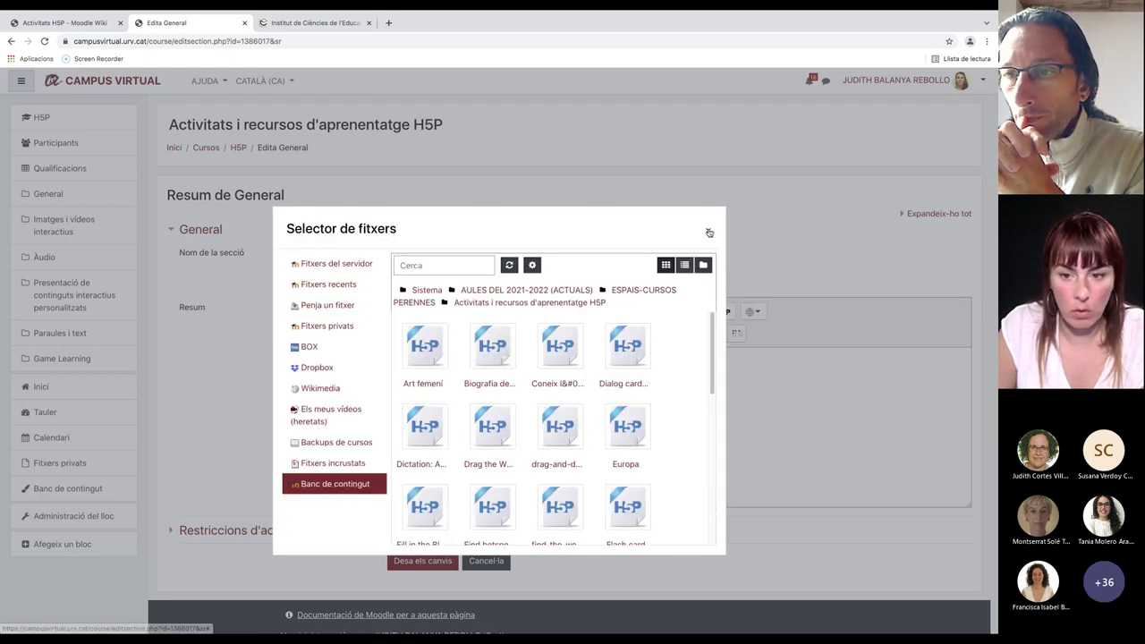
click(708, 230)
click(624, 273)
Insert the H5P content "Presentació del curs" from the content bank into the General summary as an alias, and save the section
click(723, 311)
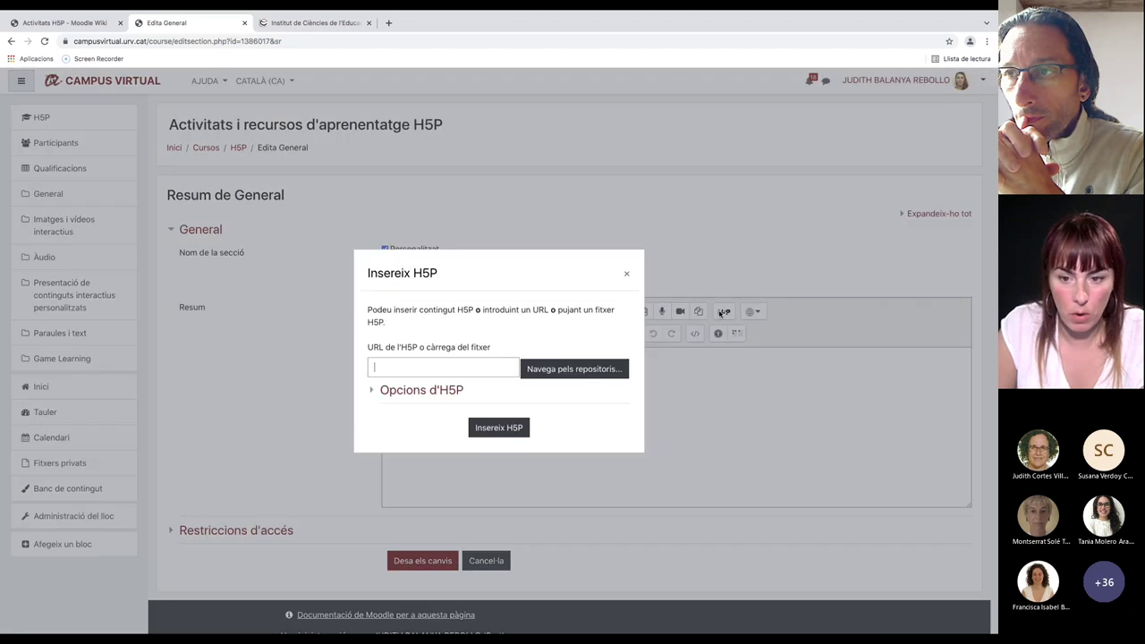
click(574, 368)
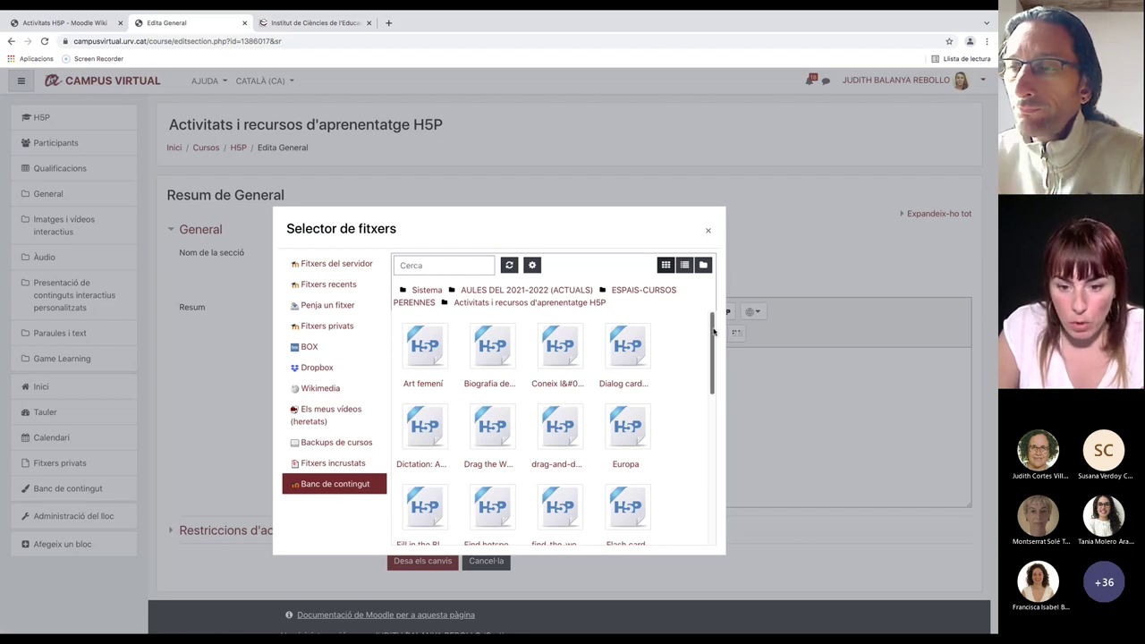
scroll(706, 348, down, 2)
scroll(704, 349, down, 4)
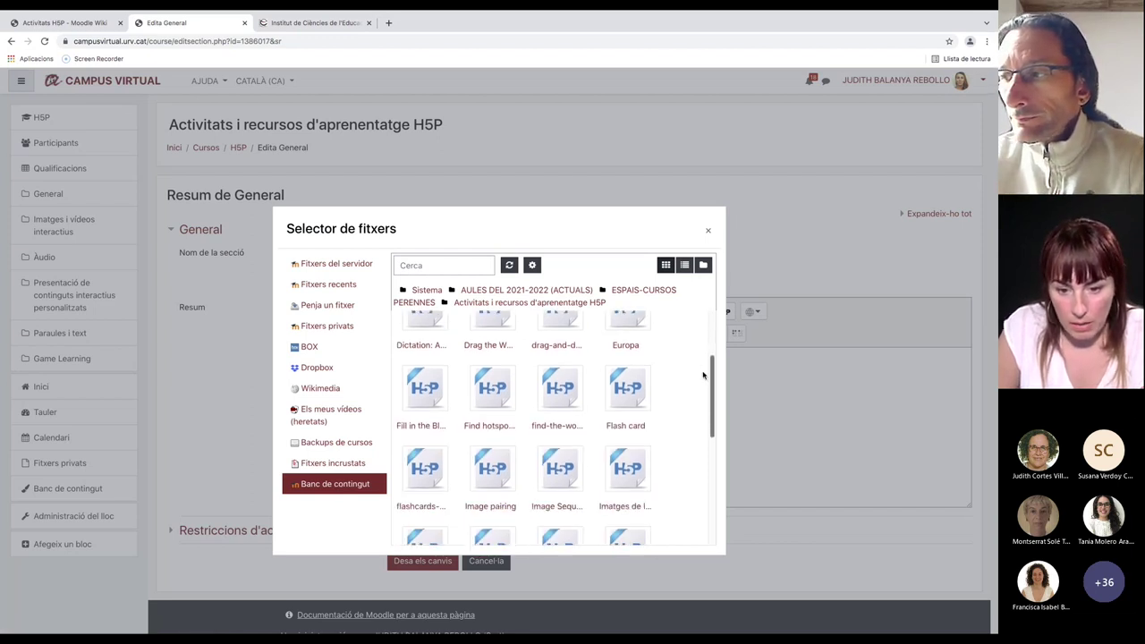
scroll(702, 409, down, 2)
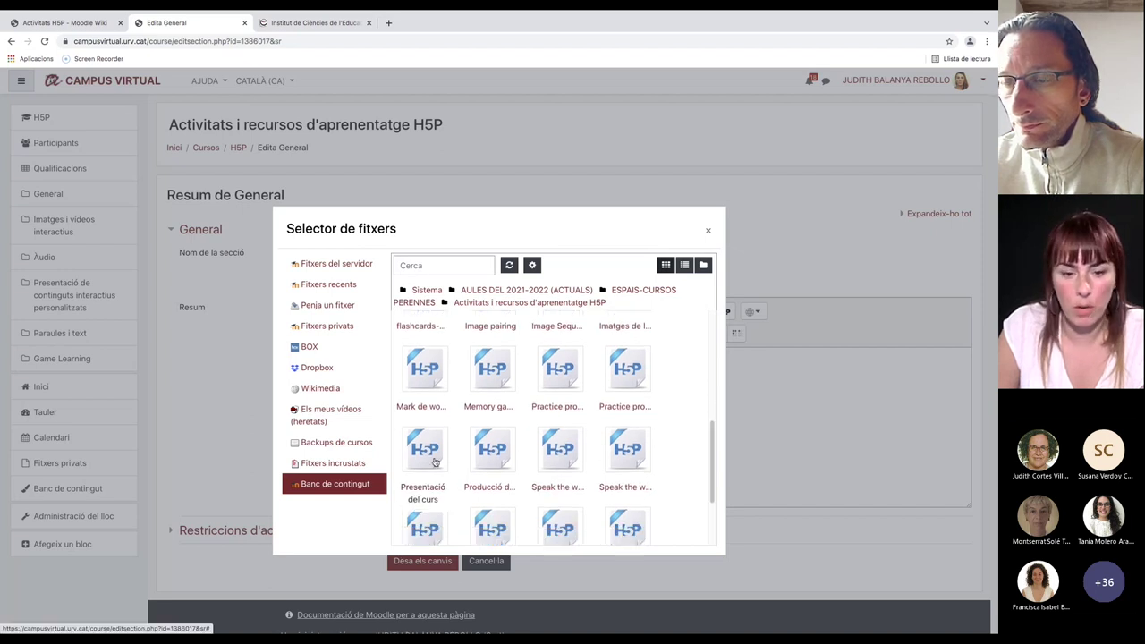
click(435, 460)
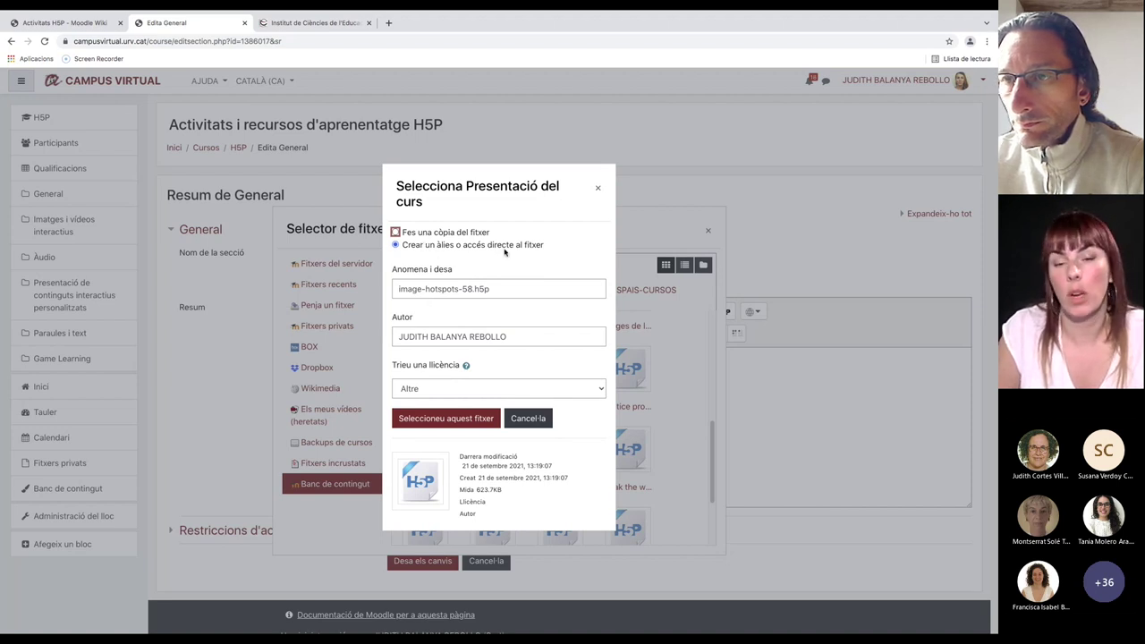
click(450, 419)
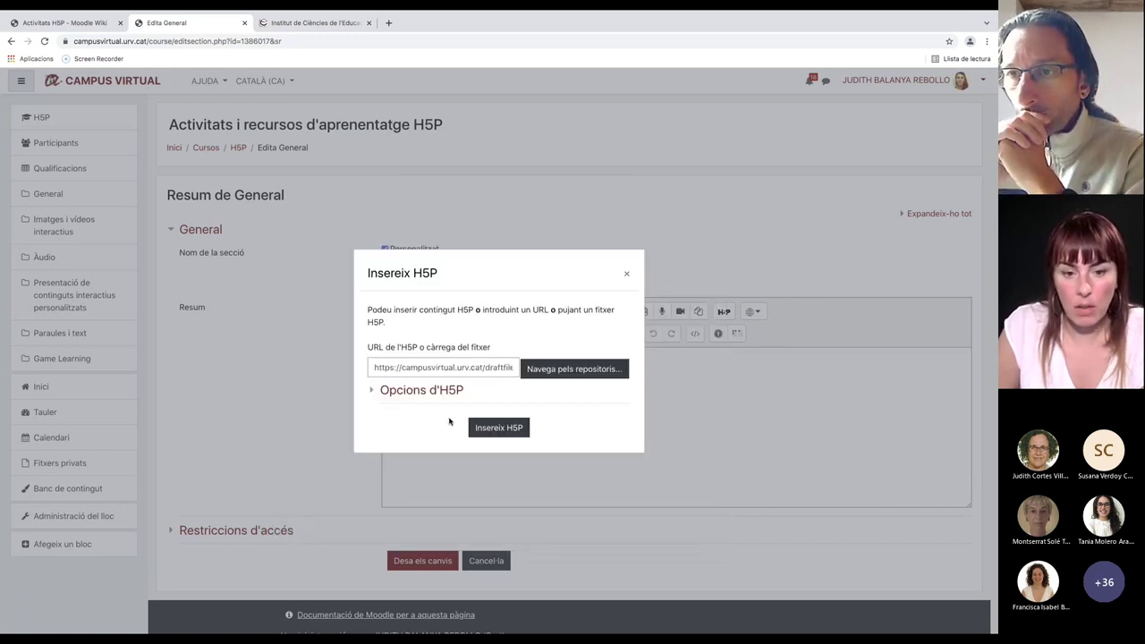
click(508, 428)
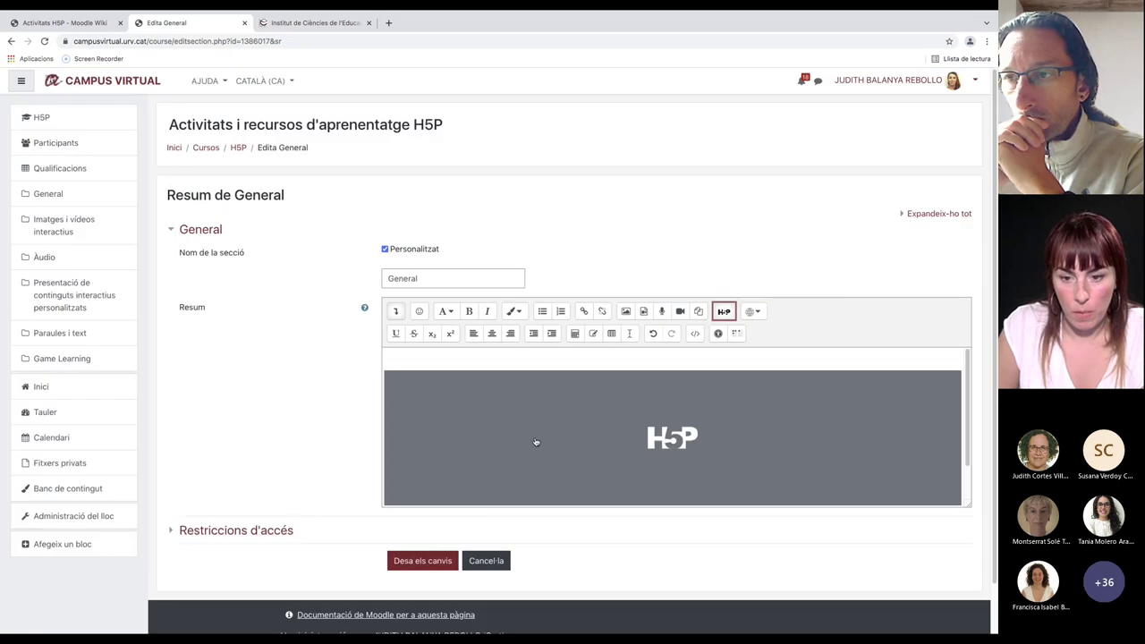
scroll(697, 390, down, 2)
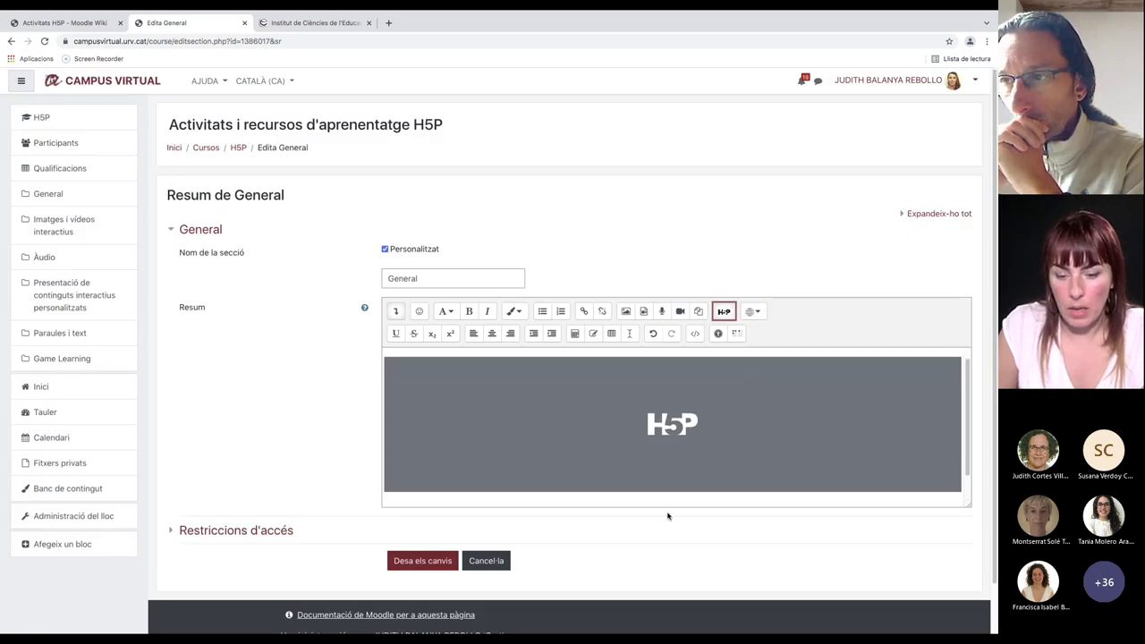
click(424, 562)
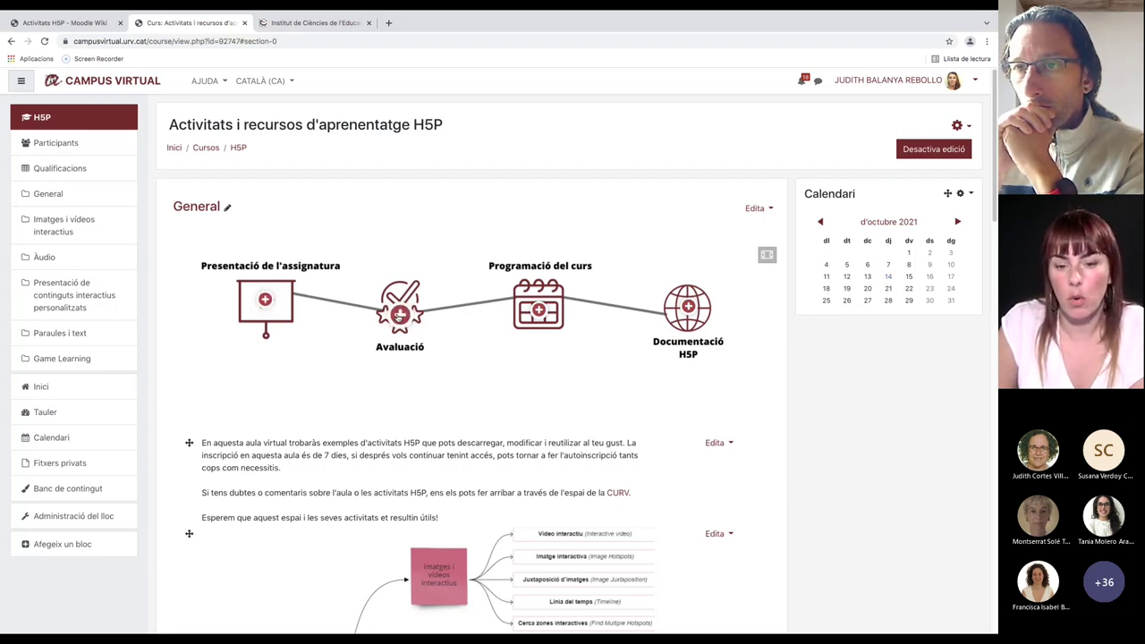
Test the "Documentació H5P" and "Programació del curs" hotspots of the interactive image in the General section
click(688, 306)
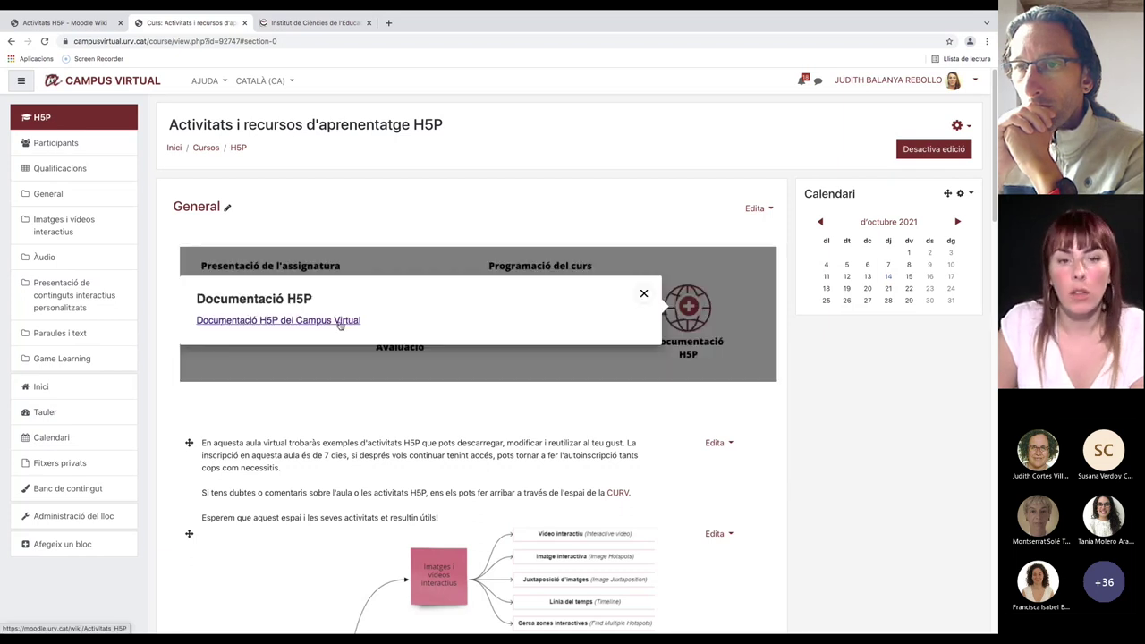
click(643, 294)
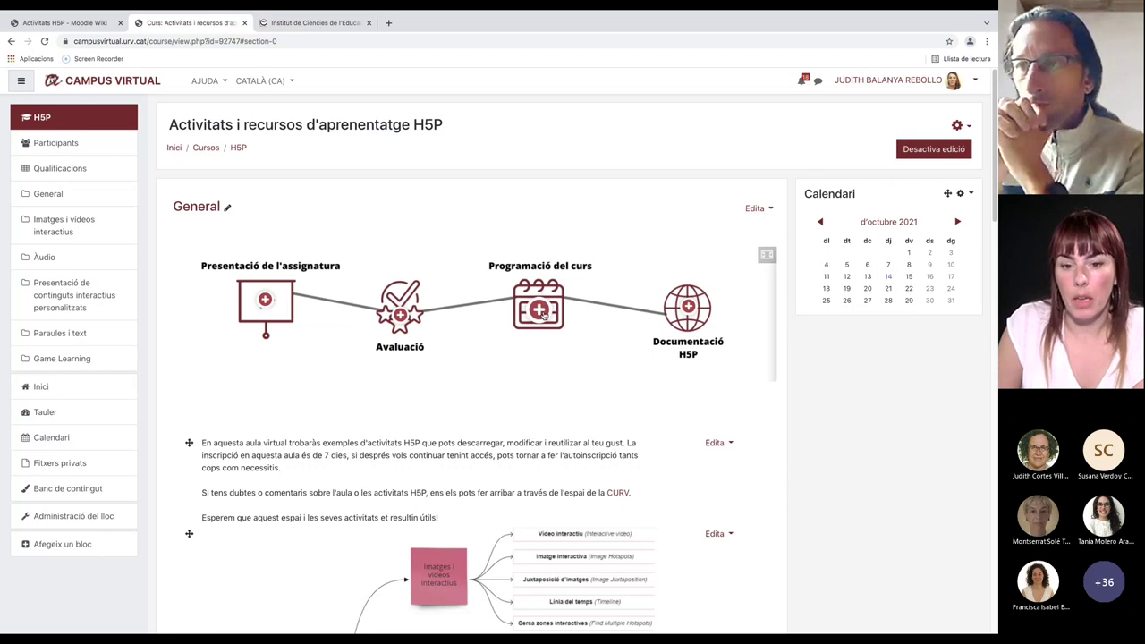
click(540, 308)
scroll(453, 317, down, 6)
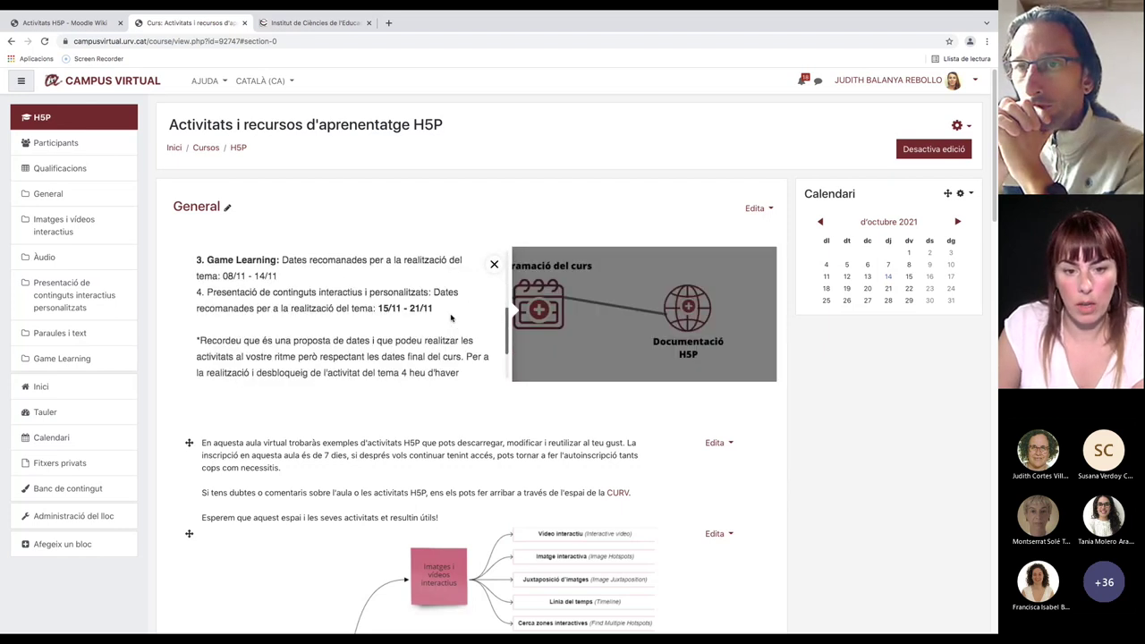
scroll(453, 317, down, 2)
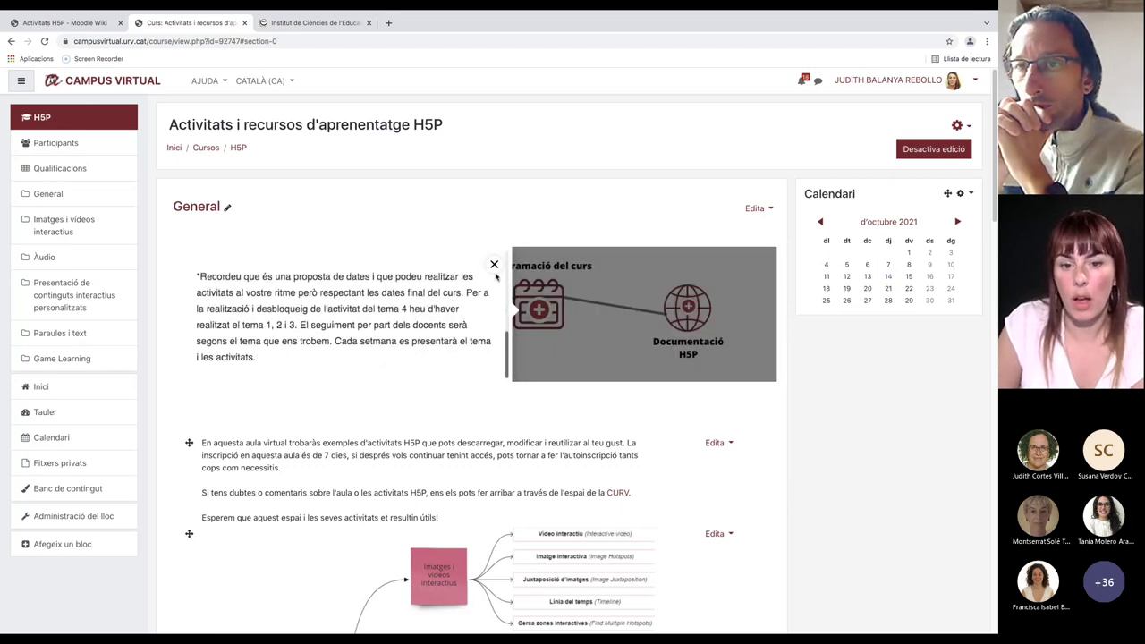
click(493, 271)
View the interactive image in full screen, read its "Programació del curs" hotspot, and return to the course page
click(768, 256)
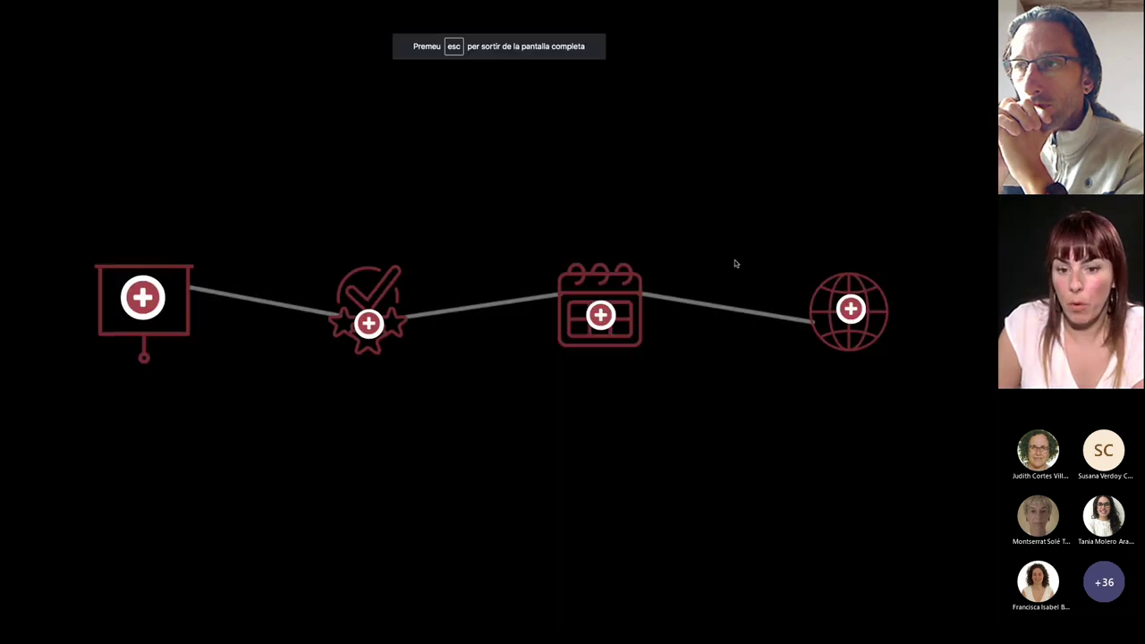
click(607, 316)
scroll(528, 286, down, 5)
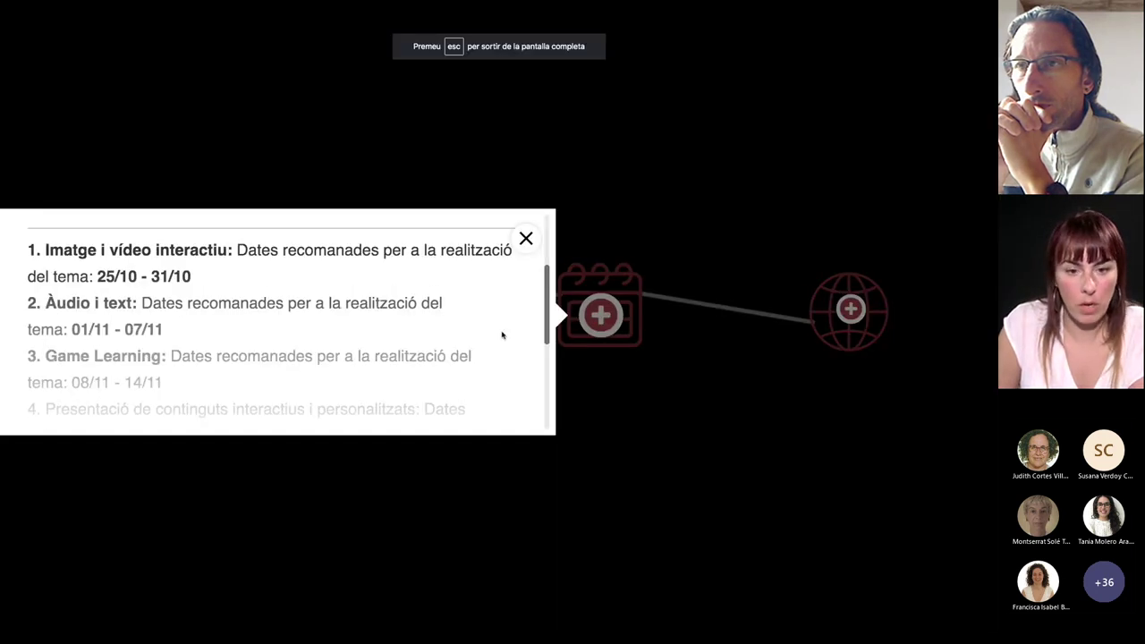
click(526, 238)
key(Escape)
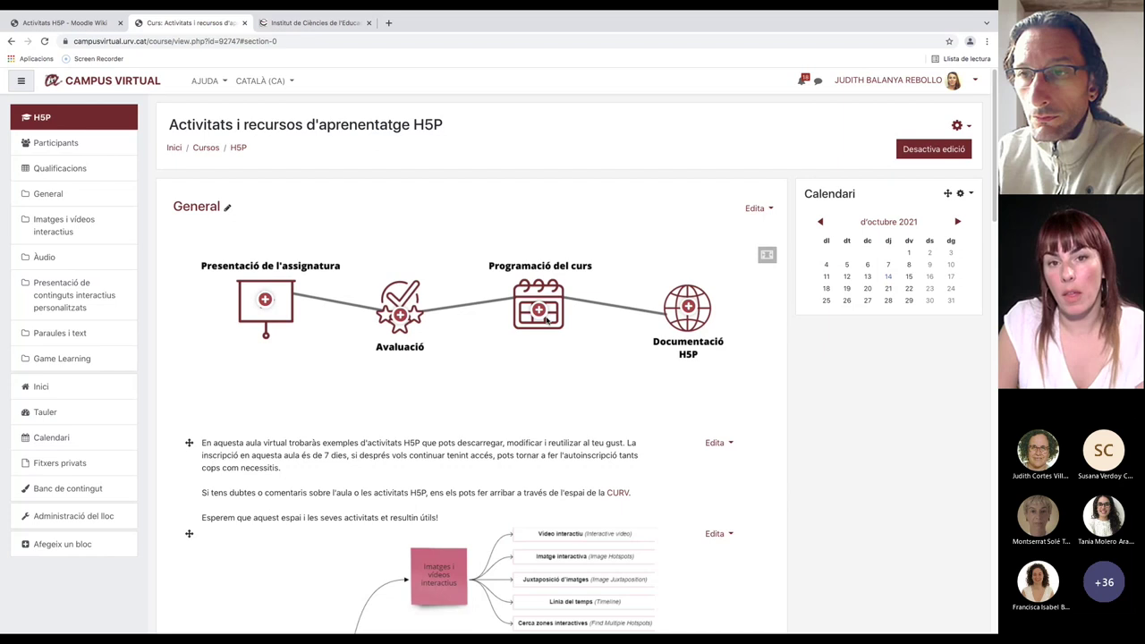
Open the course's content bank in a new browser tab and open the "Presentació del curs" content
right_click(78, 481)
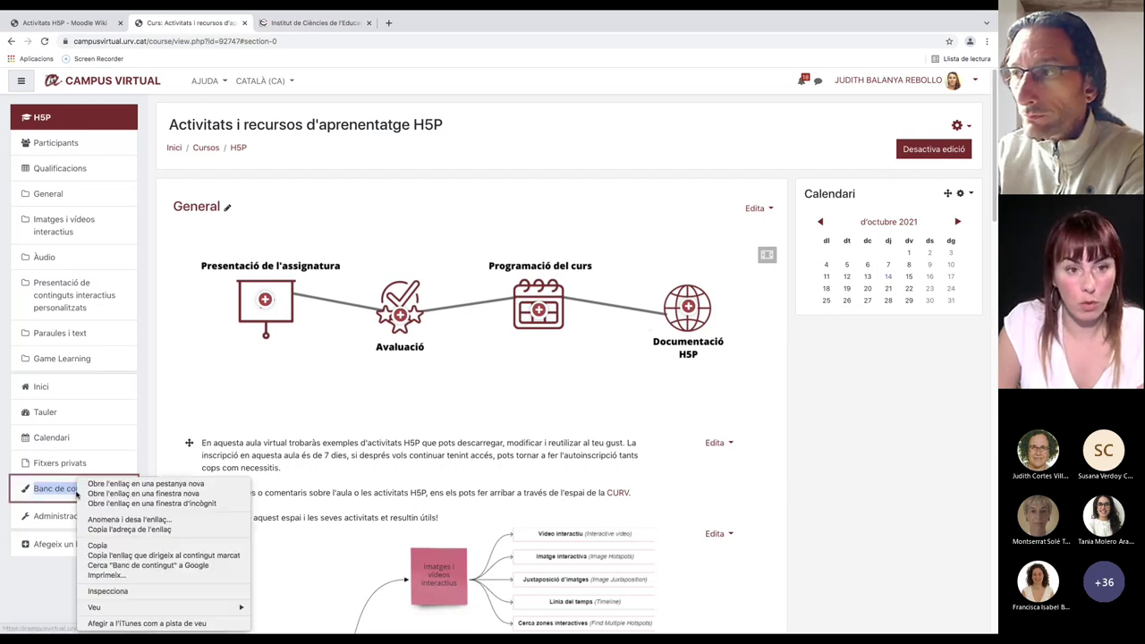
click(133, 484)
click(313, 23)
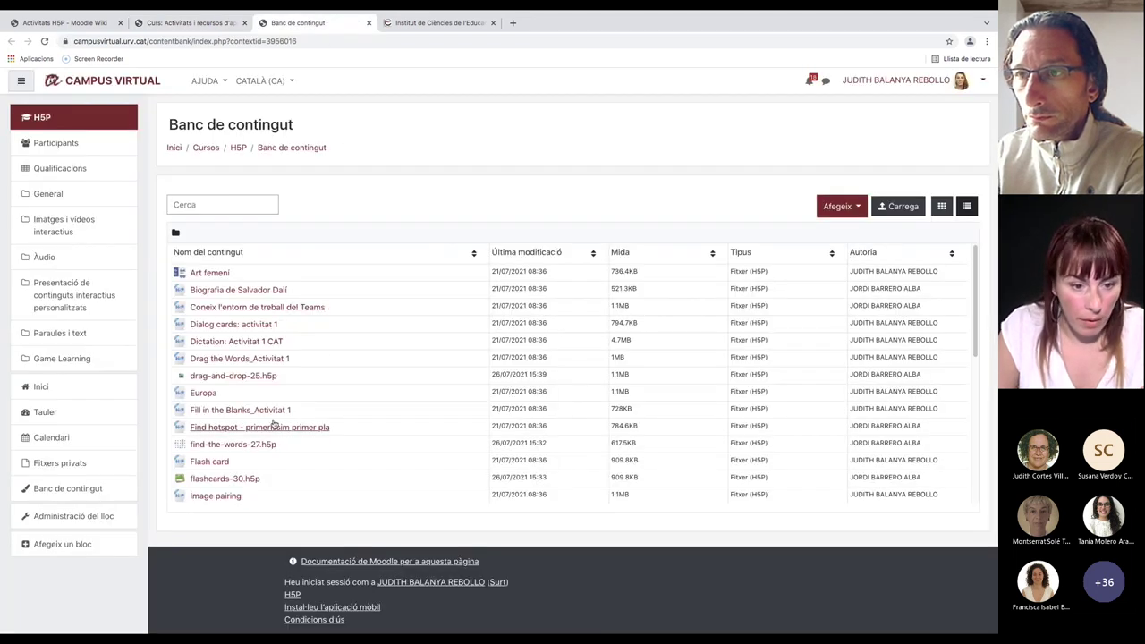
scroll(256, 425, down, 5)
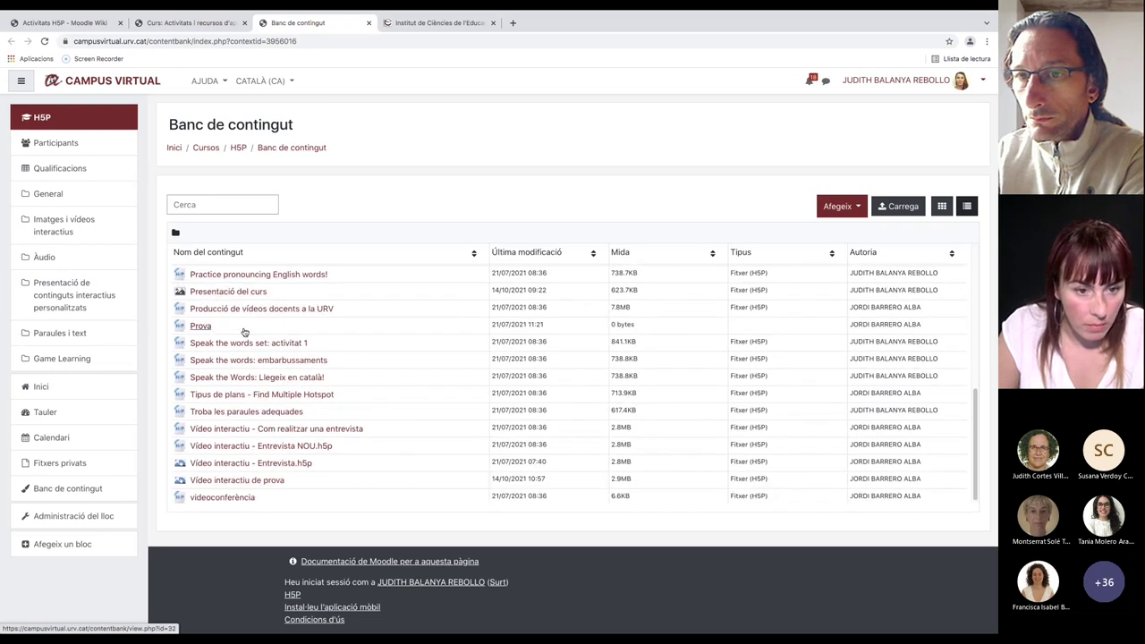
click(235, 295)
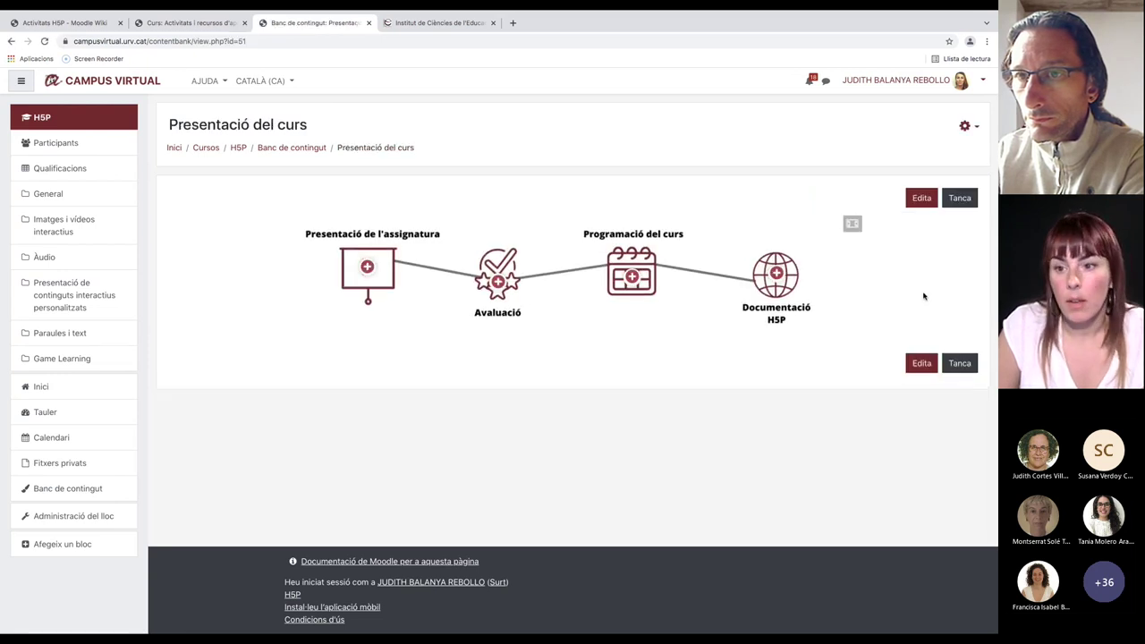
Open the "Presentació del curs" content for editing and set its predefined hotspot icon to Info
click(923, 199)
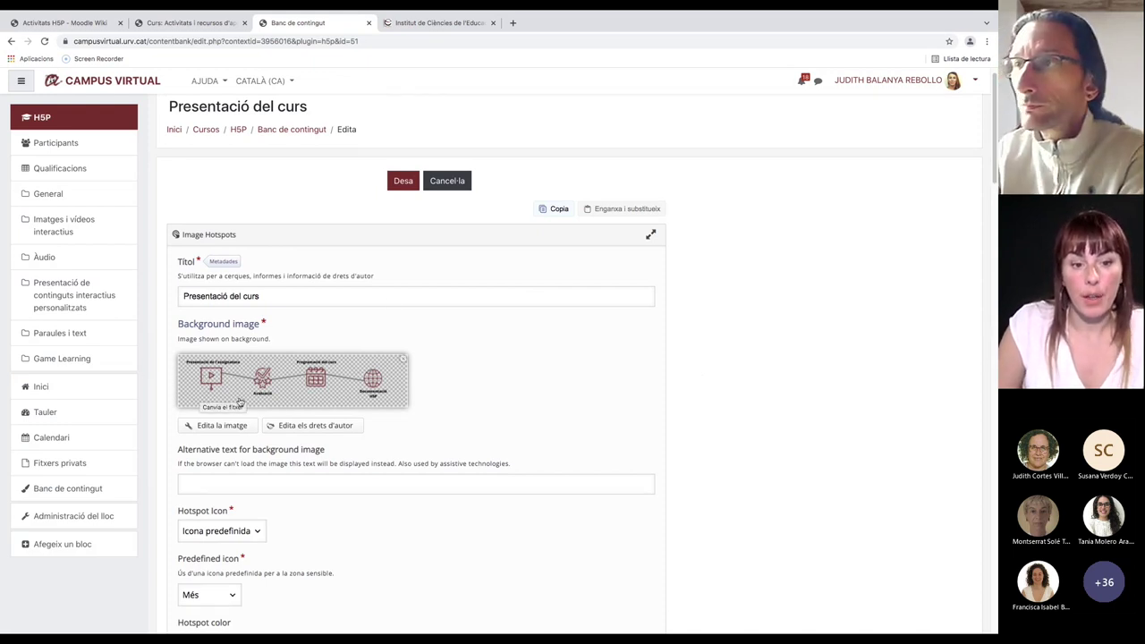
scroll(916, 306, down, 4)
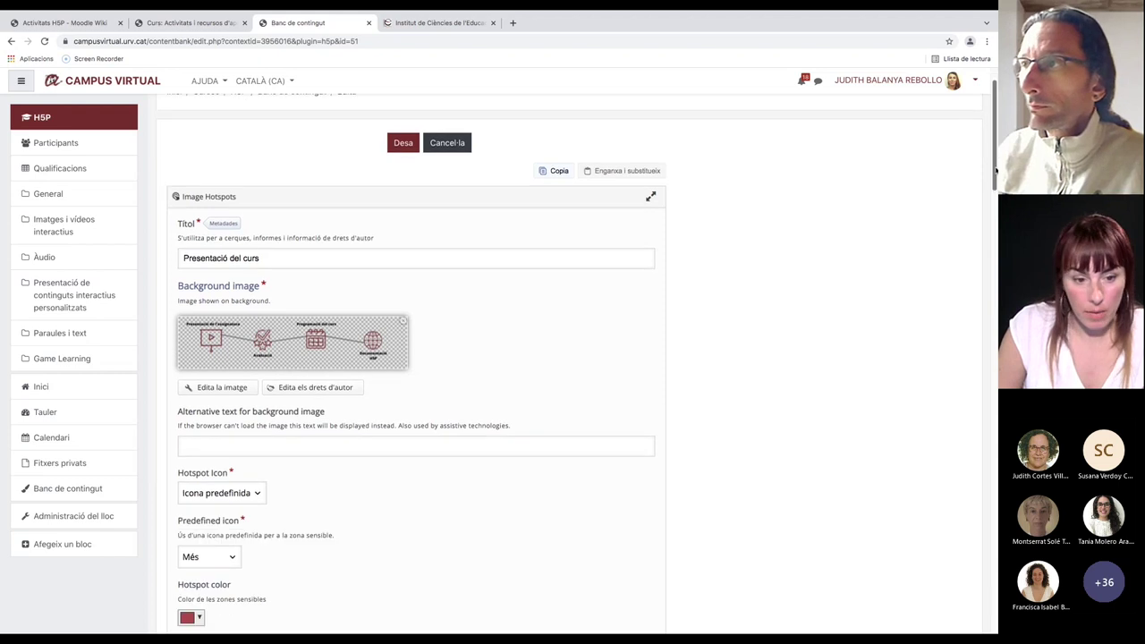
scroll(350, 337, down, 3)
scroll(350, 337, up, 3)
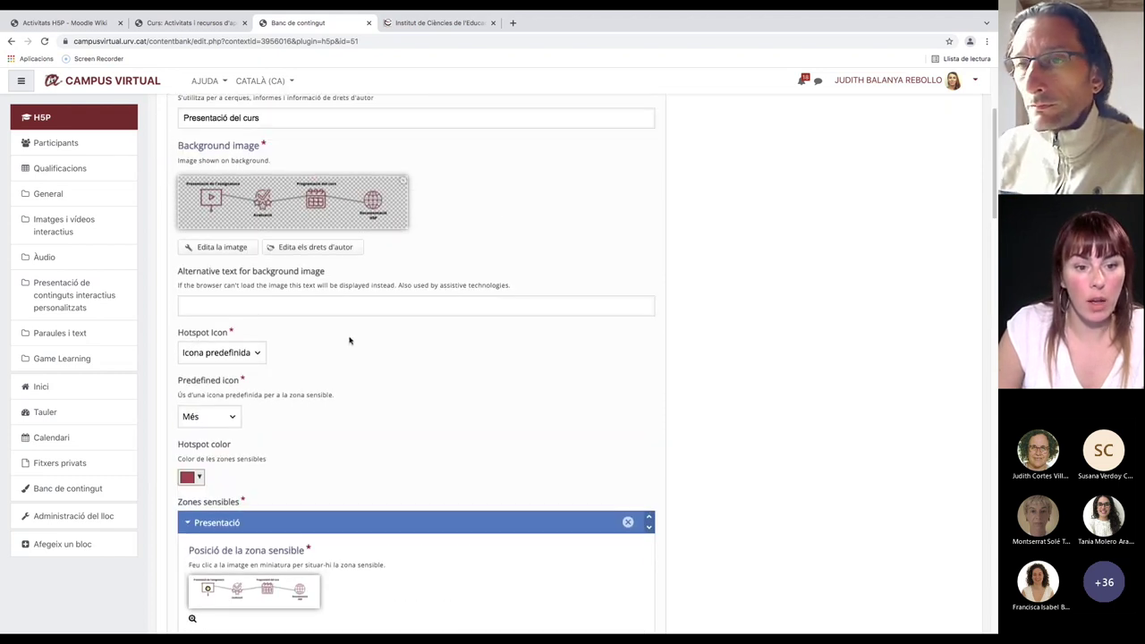
click(216, 353)
click(406, 344)
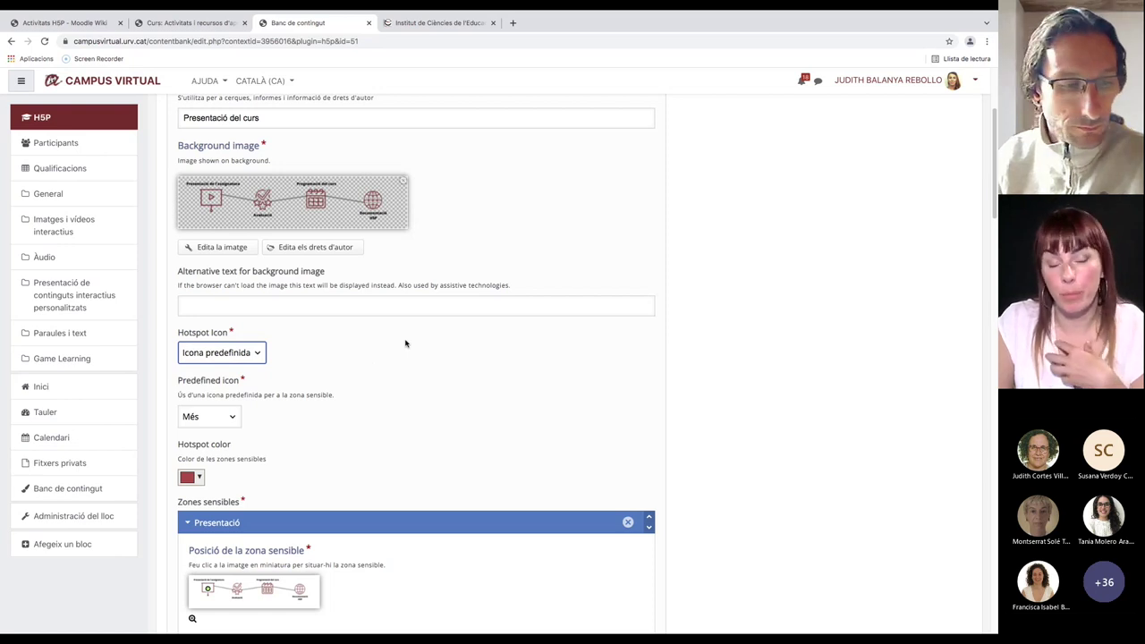
click(227, 424)
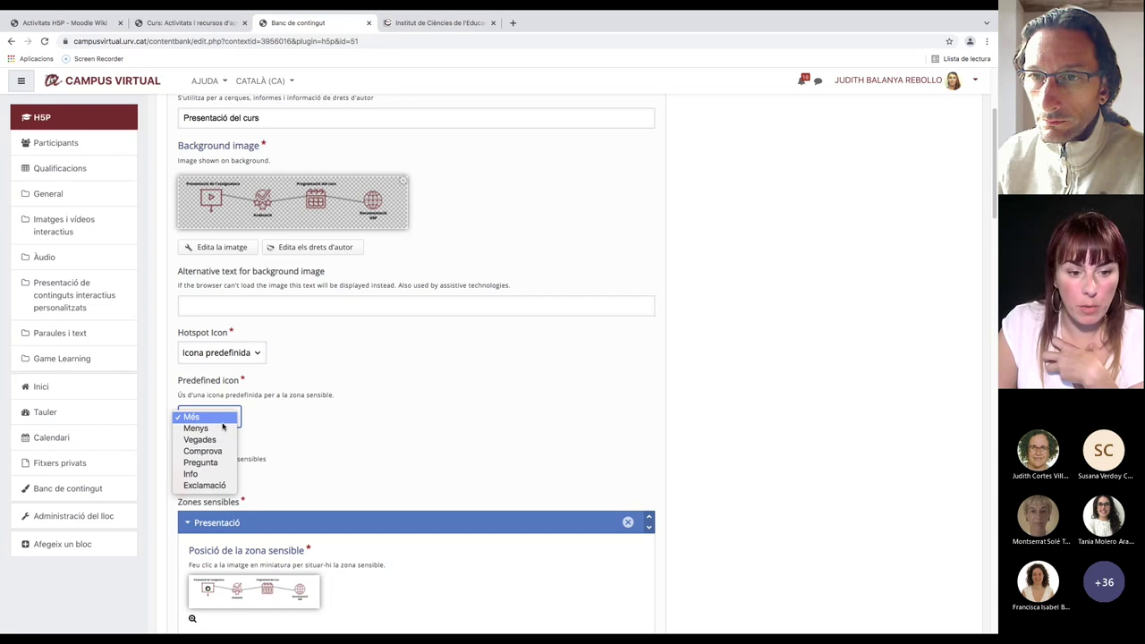
click(214, 478)
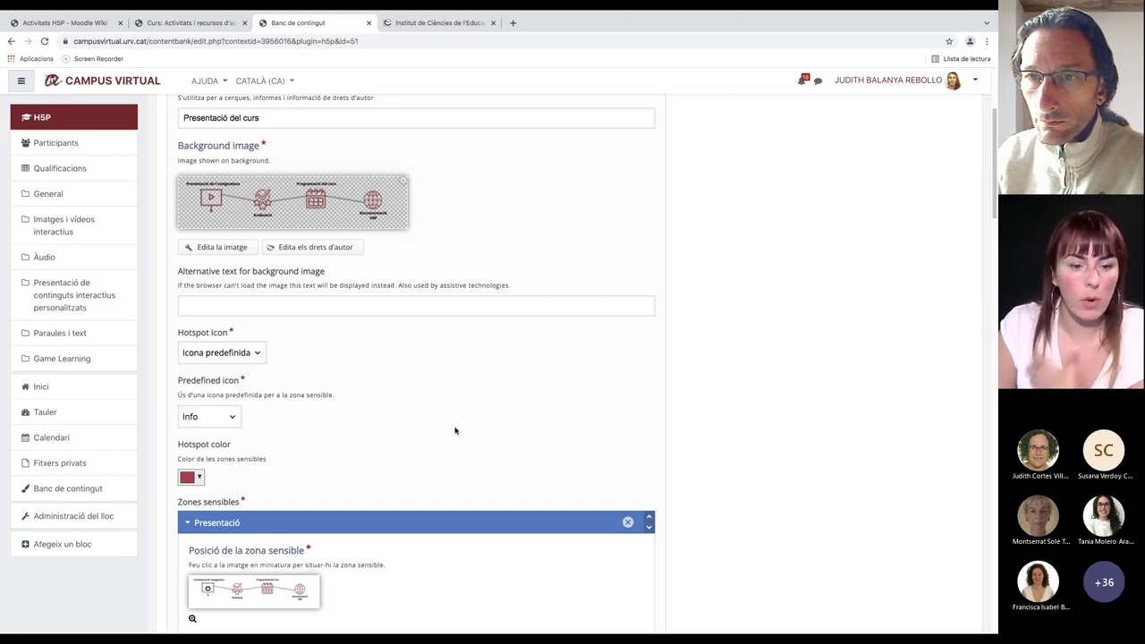
Enlarge the position image of the "Presentació" hotspot and examine its title, popup text and available content types
scroll(300, 438, down, 1)
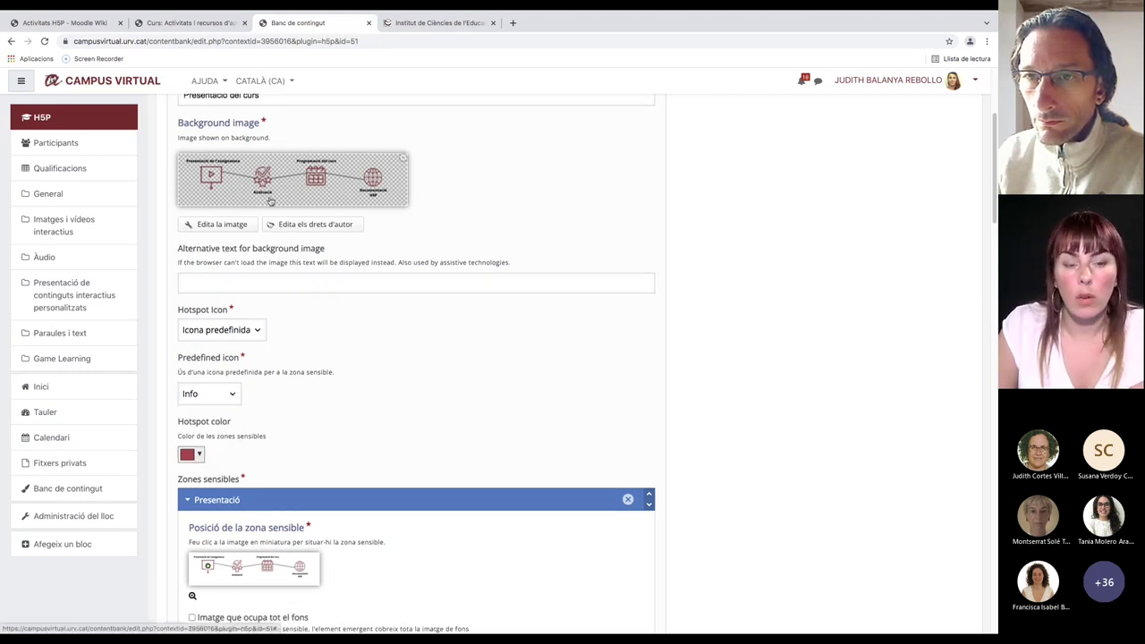
scroll(582, 284, down, 5)
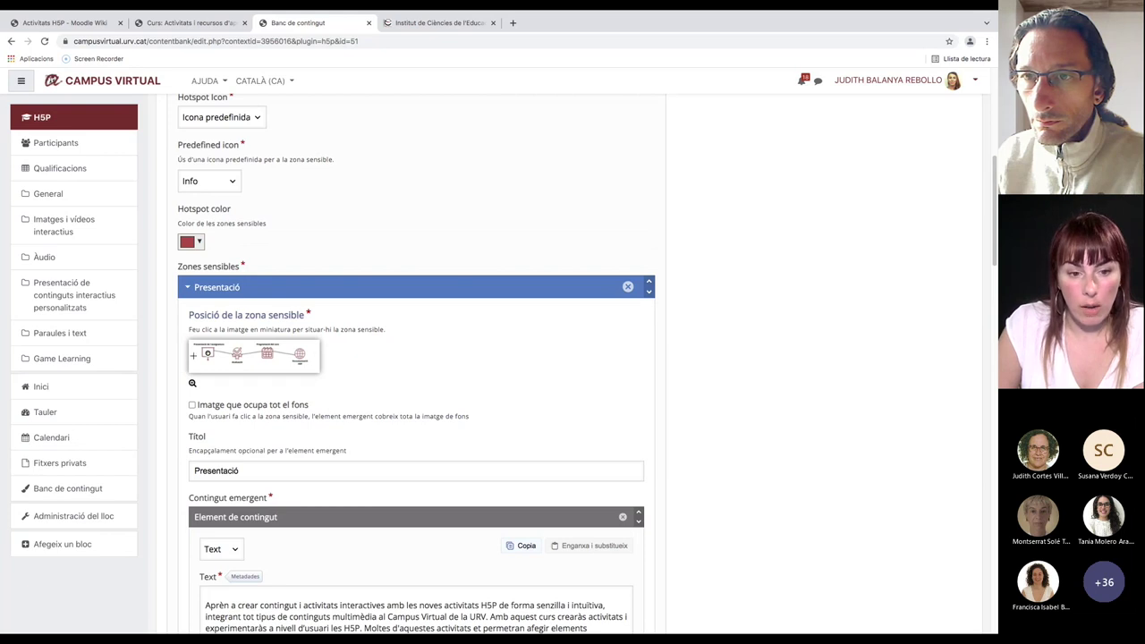
click(193, 383)
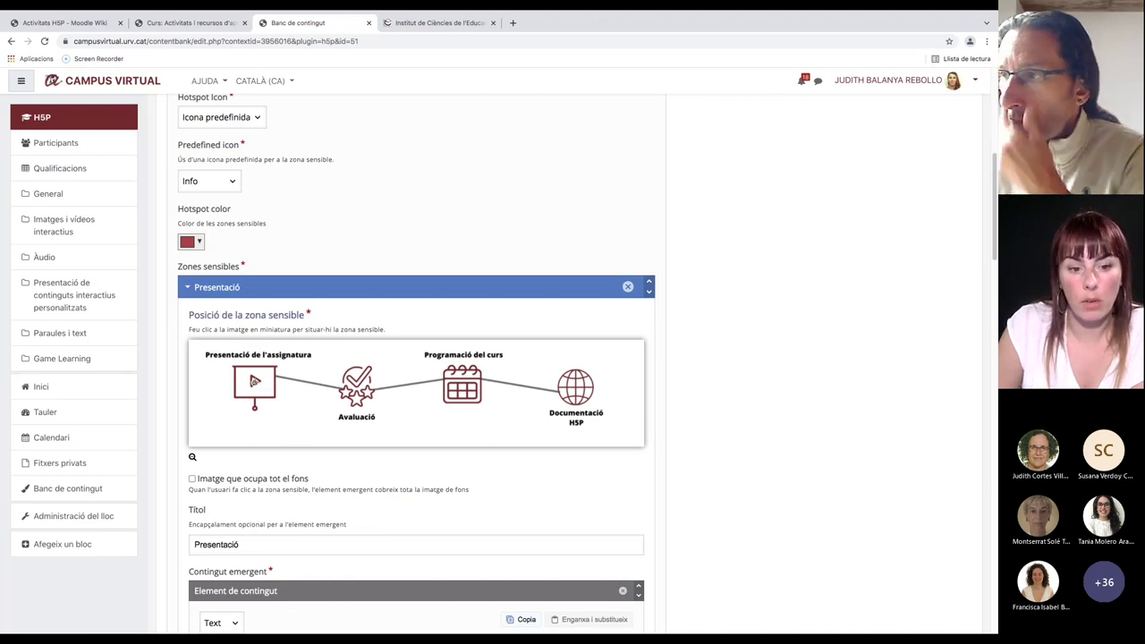
scroll(302, 477, down, 2)
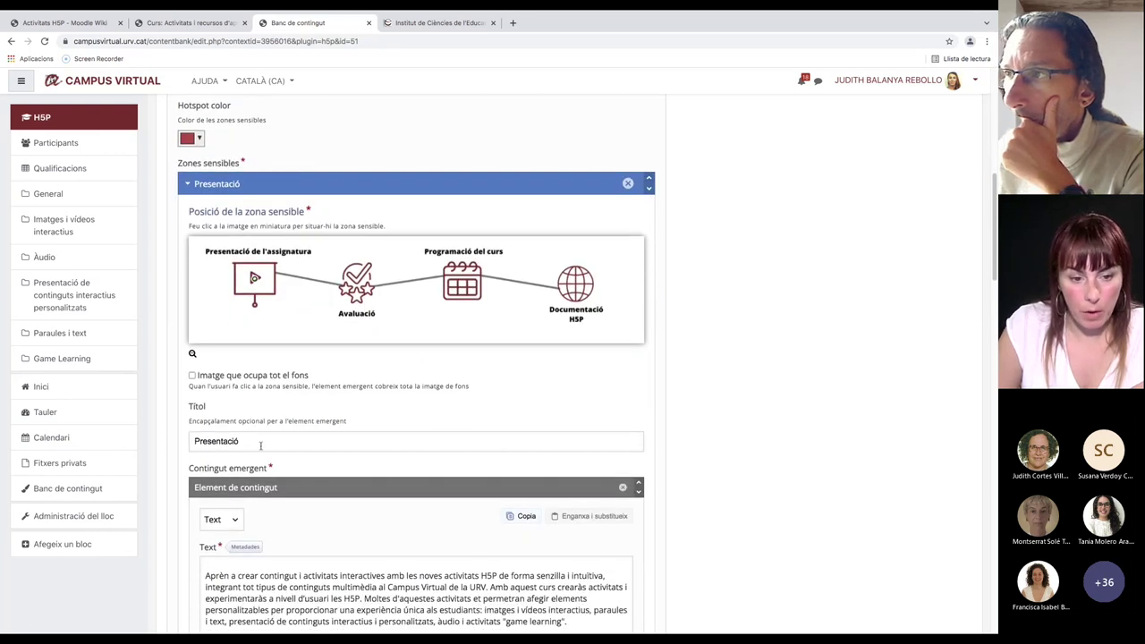
scroll(260, 444, down, 3)
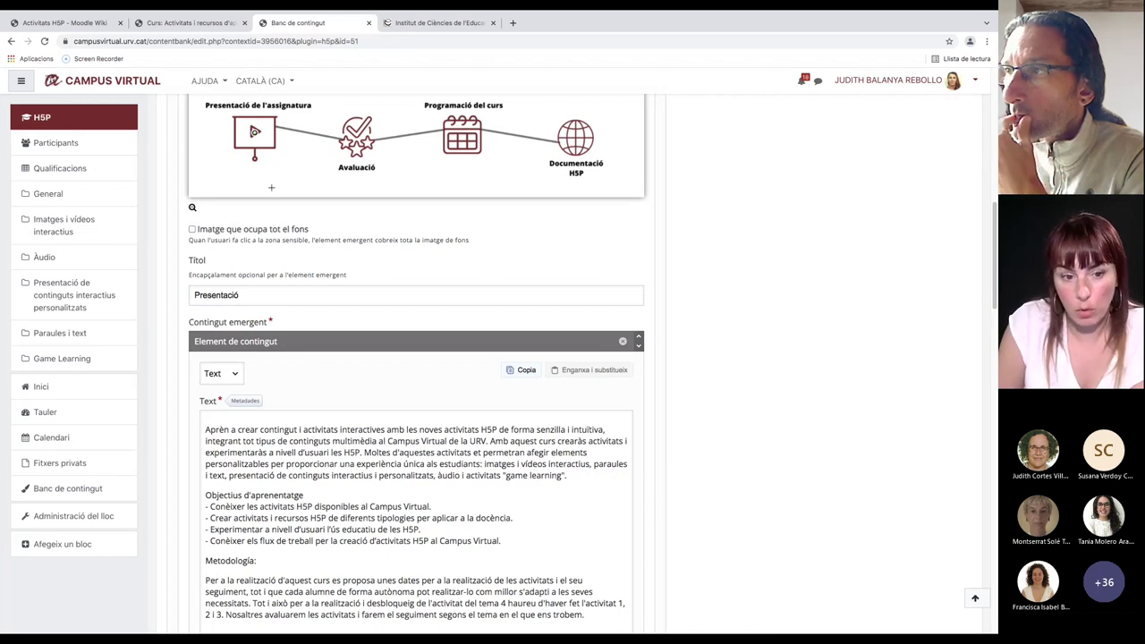
scroll(442, 385, down, 3)
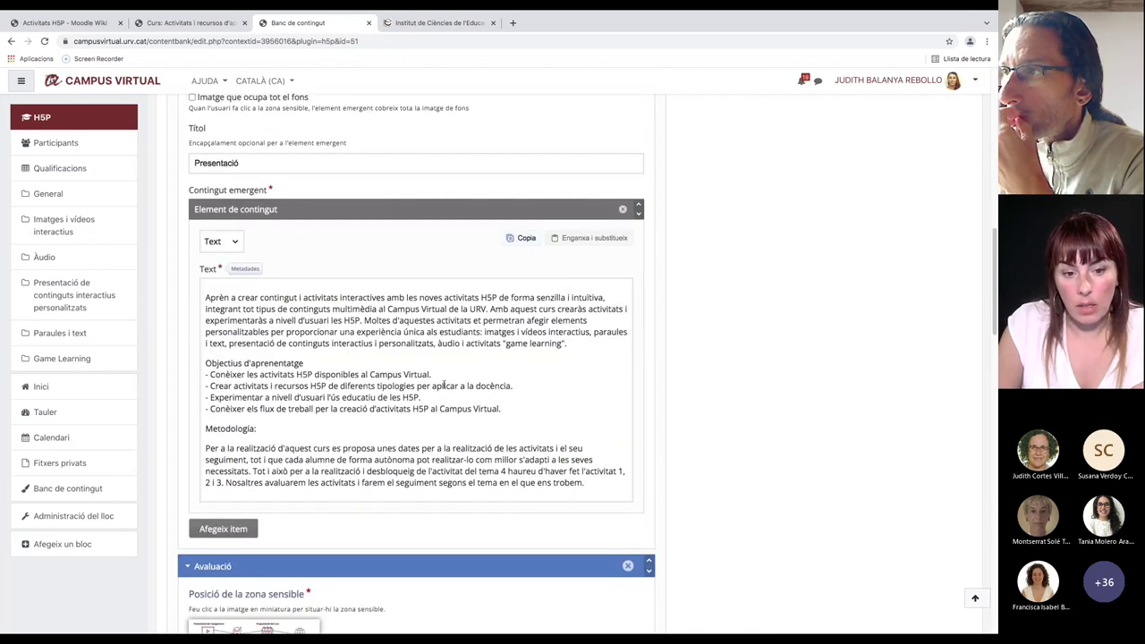
click(239, 245)
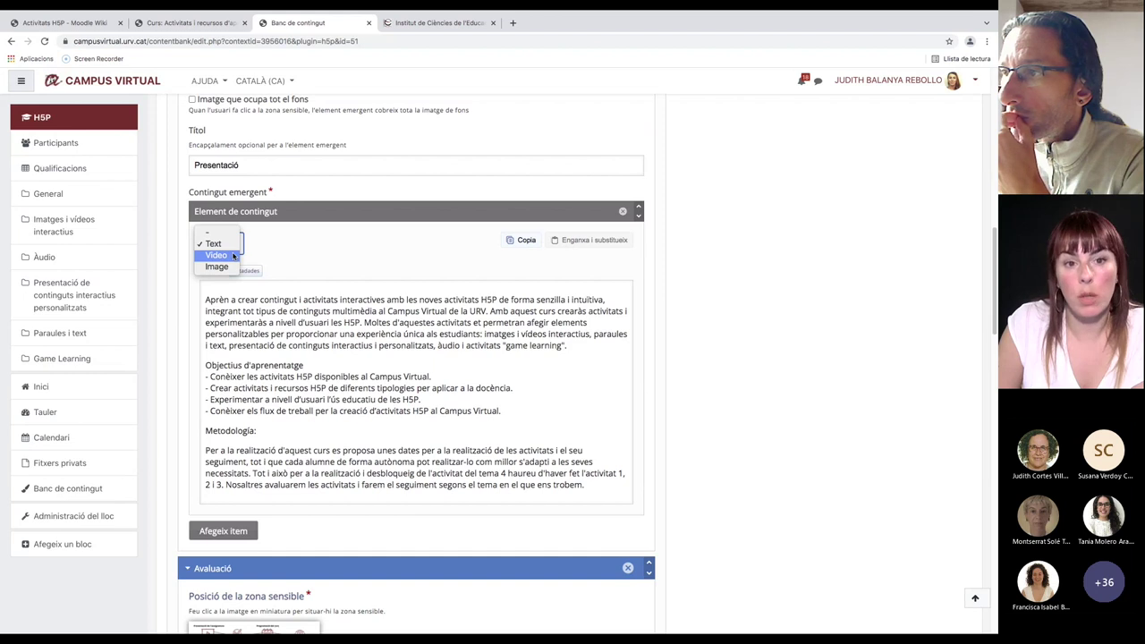
click(347, 253)
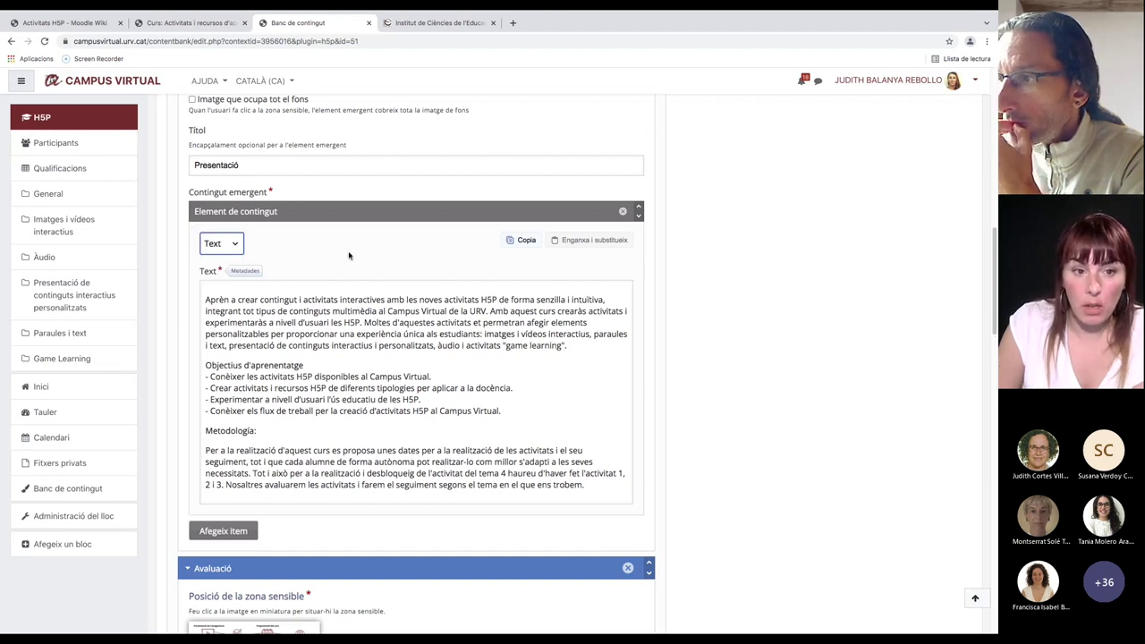
Review the "Avaluació", "Proposta de calendari" and "Documentació H5P" hotspot settings, and save the interactive image
scroll(350, 258, up, 3)
scroll(349, 259, up, 1)
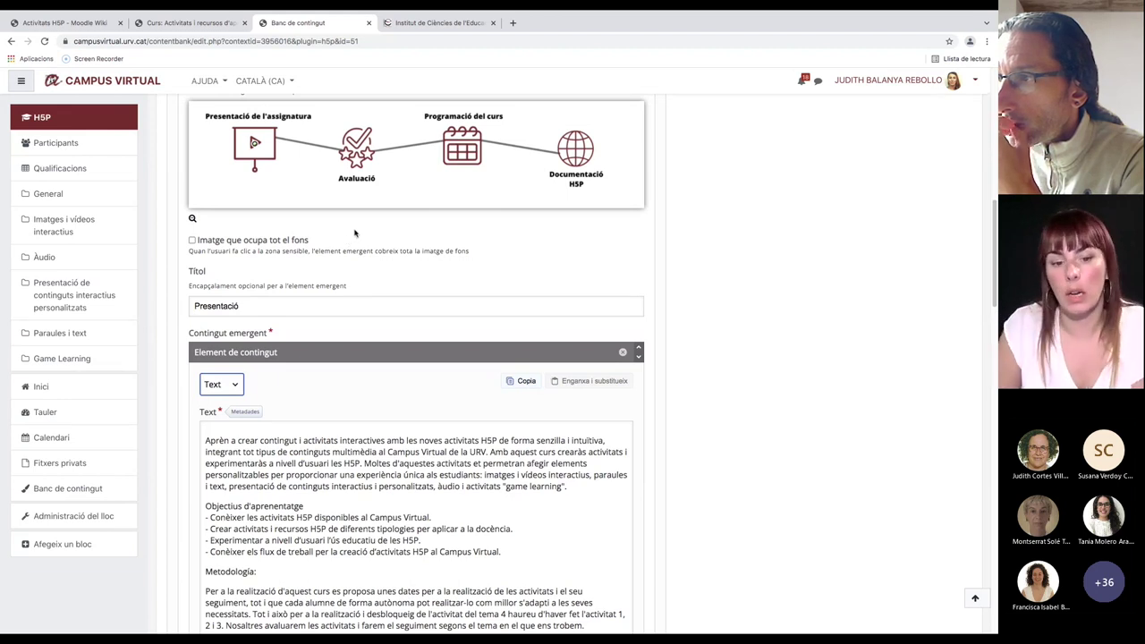
scroll(377, 304, down, 6)
scroll(378, 311, down, 2)
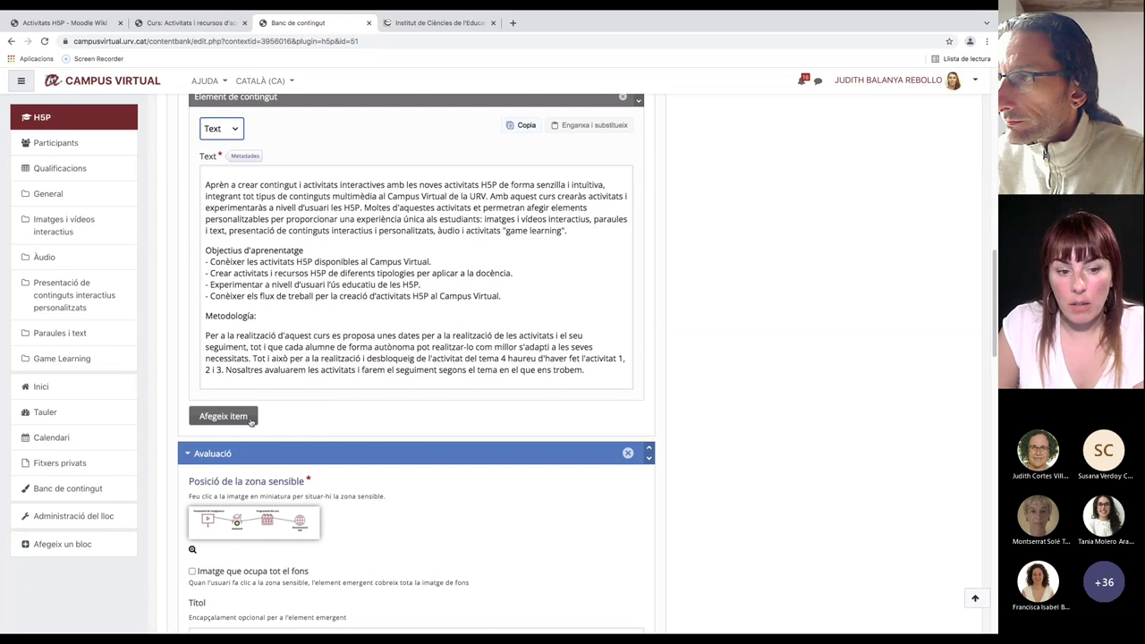
scroll(350, 431, down, 3)
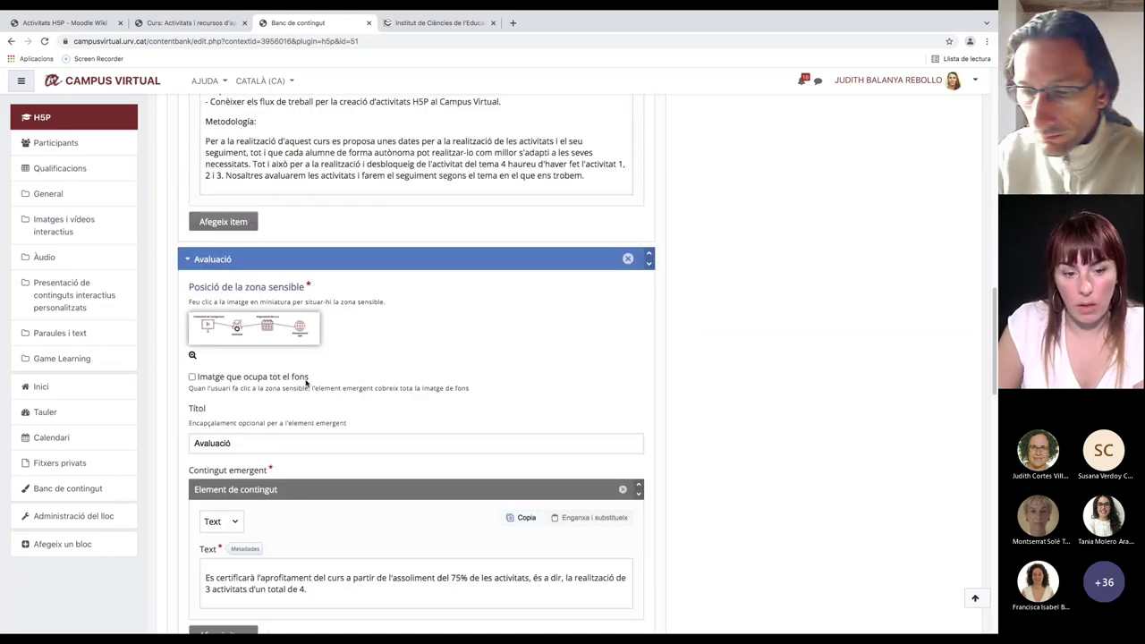
scroll(312, 310, down, 12)
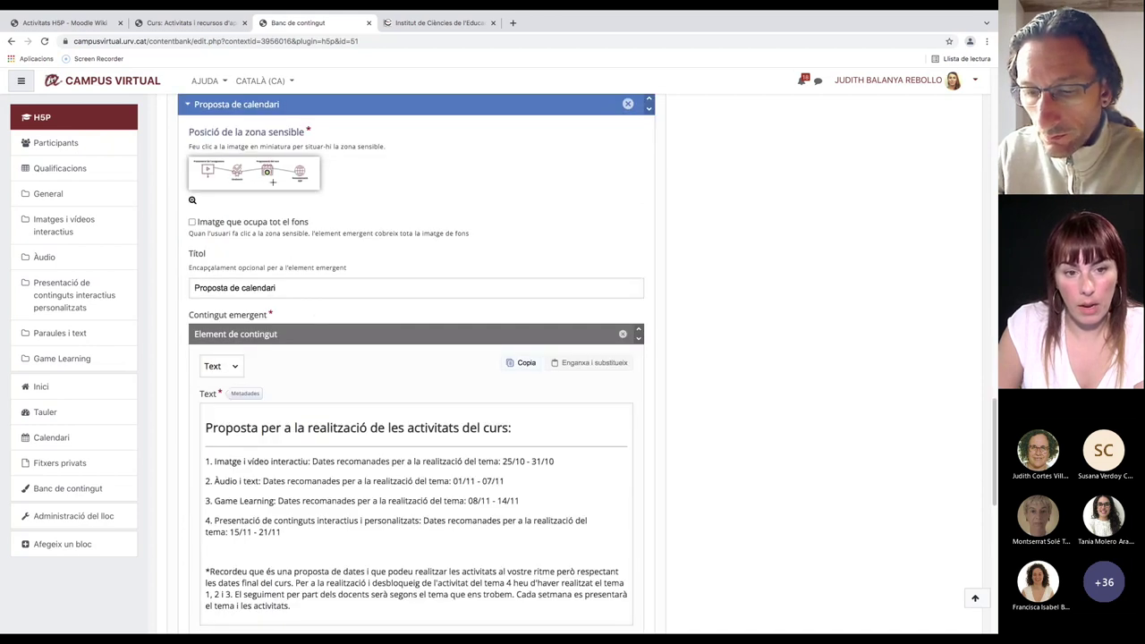
scroll(315, 322, down, 11)
scroll(326, 380, down, 3)
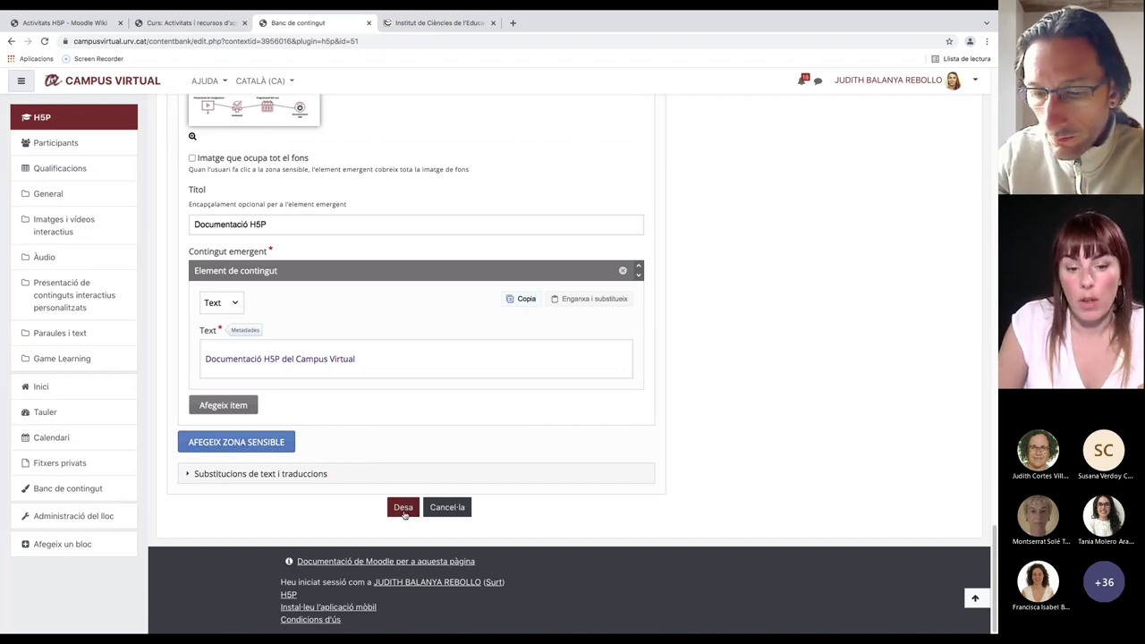
click(403, 515)
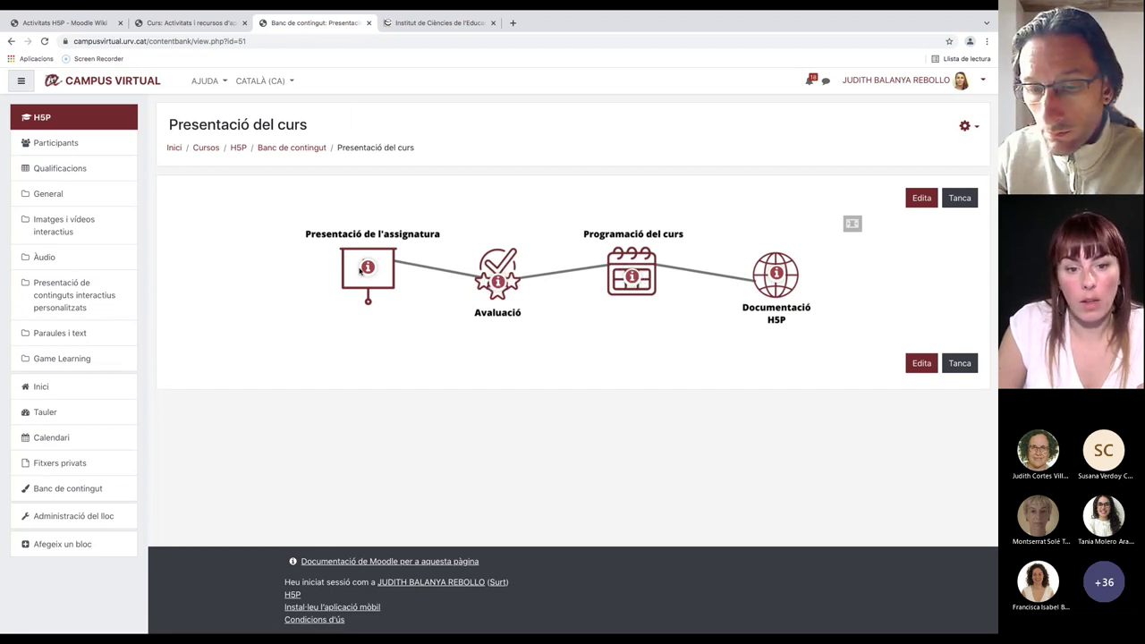
Reload the H5P course page and check the hotspot icons of the interactive image in the General section
click(191, 23)
click(294, 40)
key(Return)
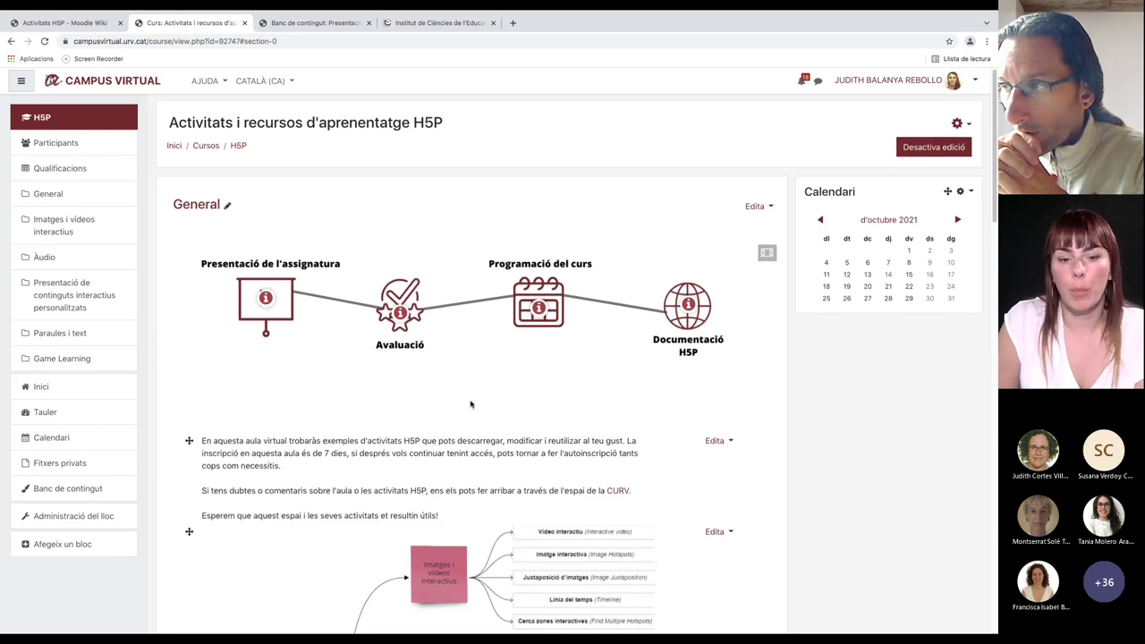
scroll(470, 402, down, 3)
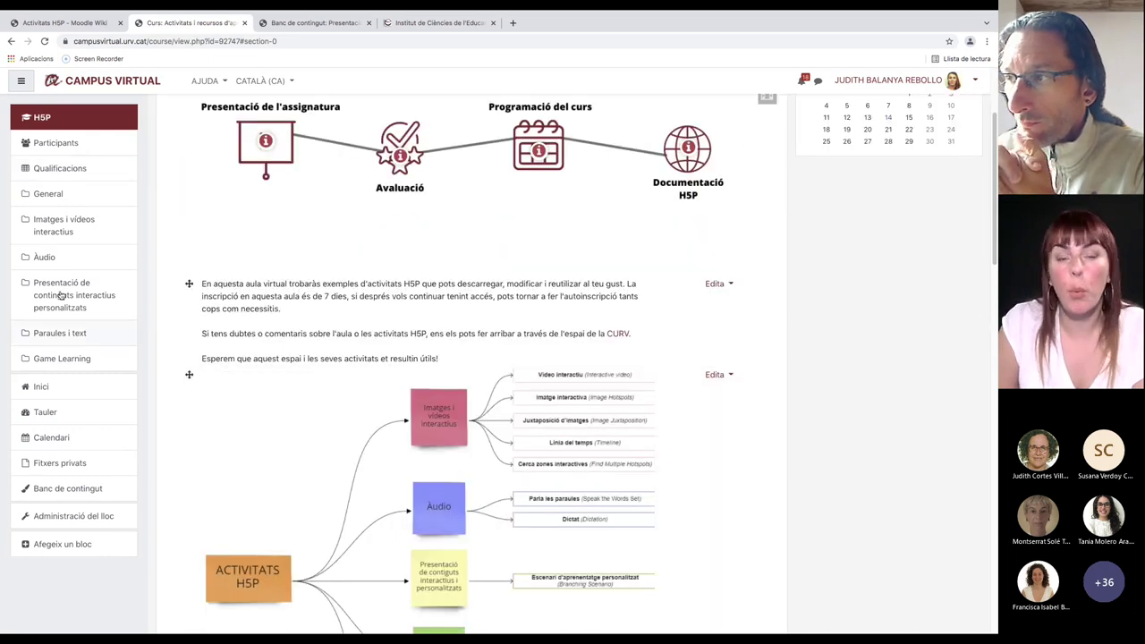
scroll(458, 292, up, 1)
scroll(458, 291, up, 2)
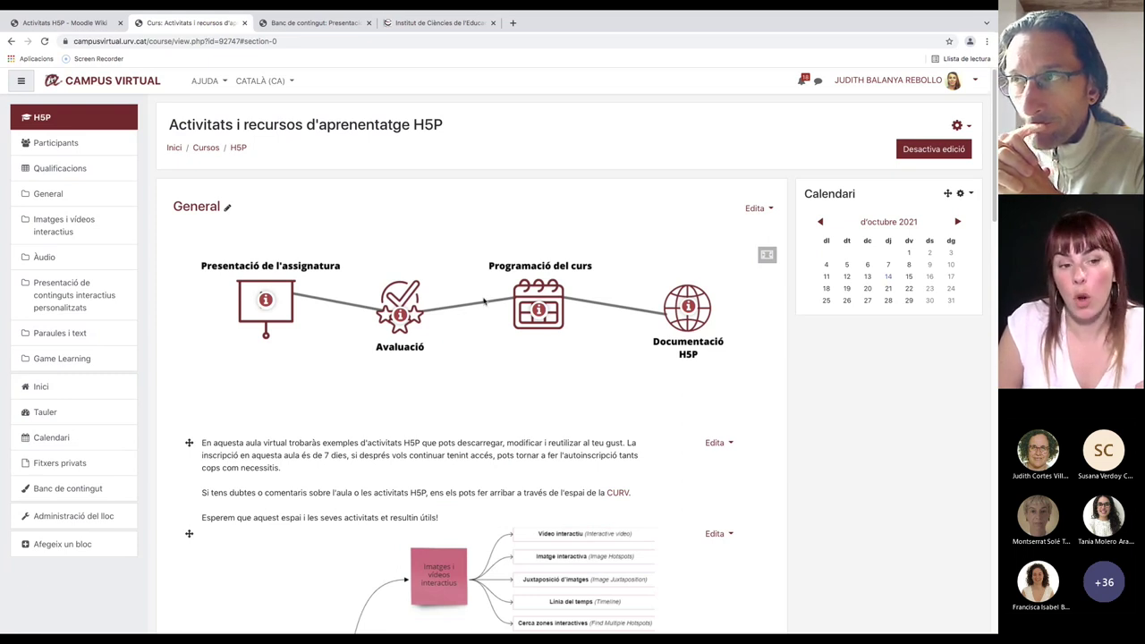
Open the course's gradebook setup and review the grade categories, H5P activities and their weights
click(76, 171)
click(298, 225)
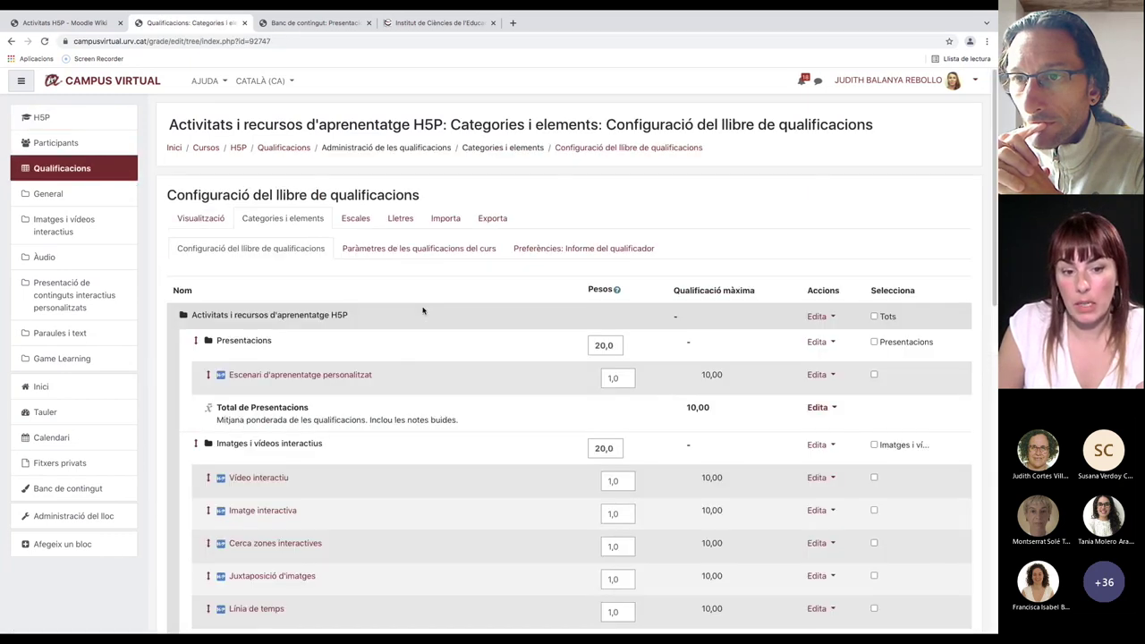
scroll(421, 312, down, 5)
scroll(400, 352, down, 3)
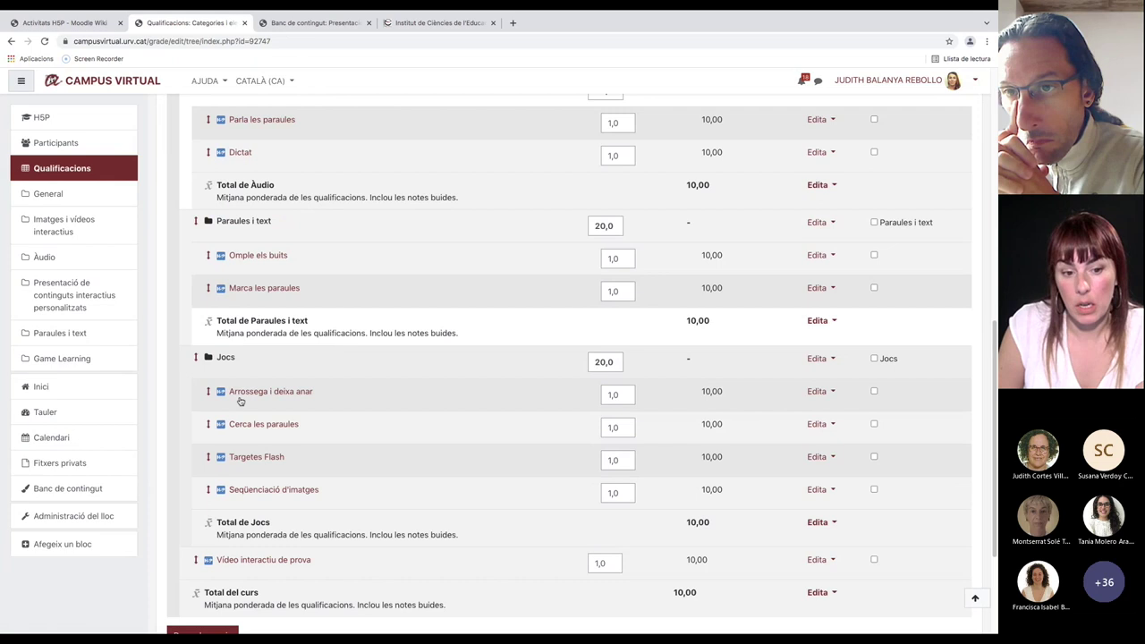
scroll(238, 358, up, 3)
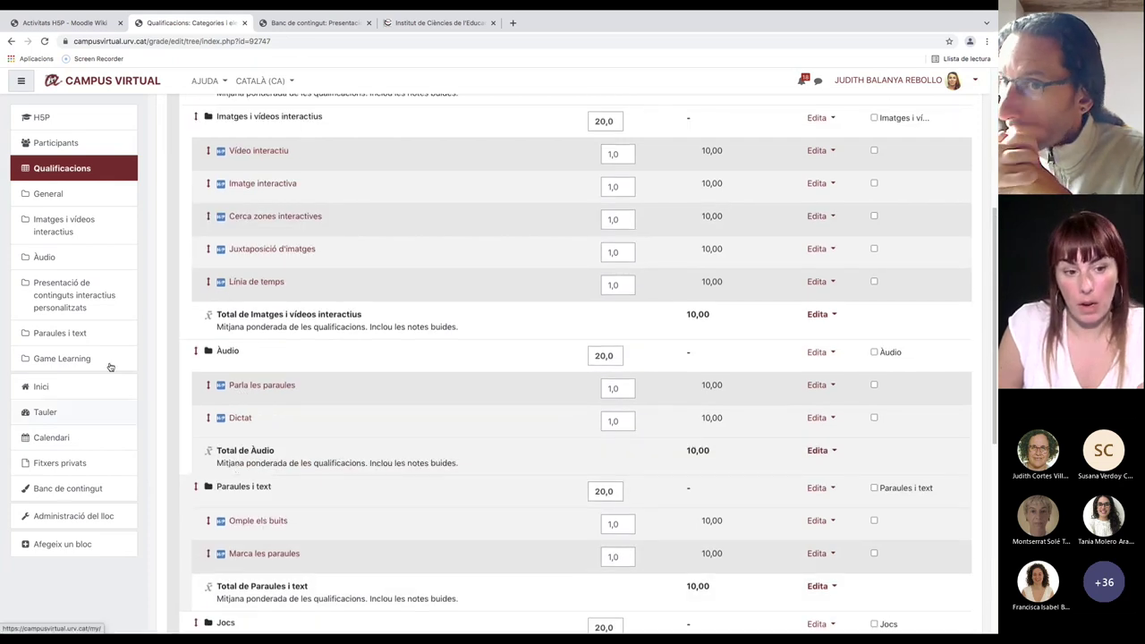
scroll(460, 196, up, 4)
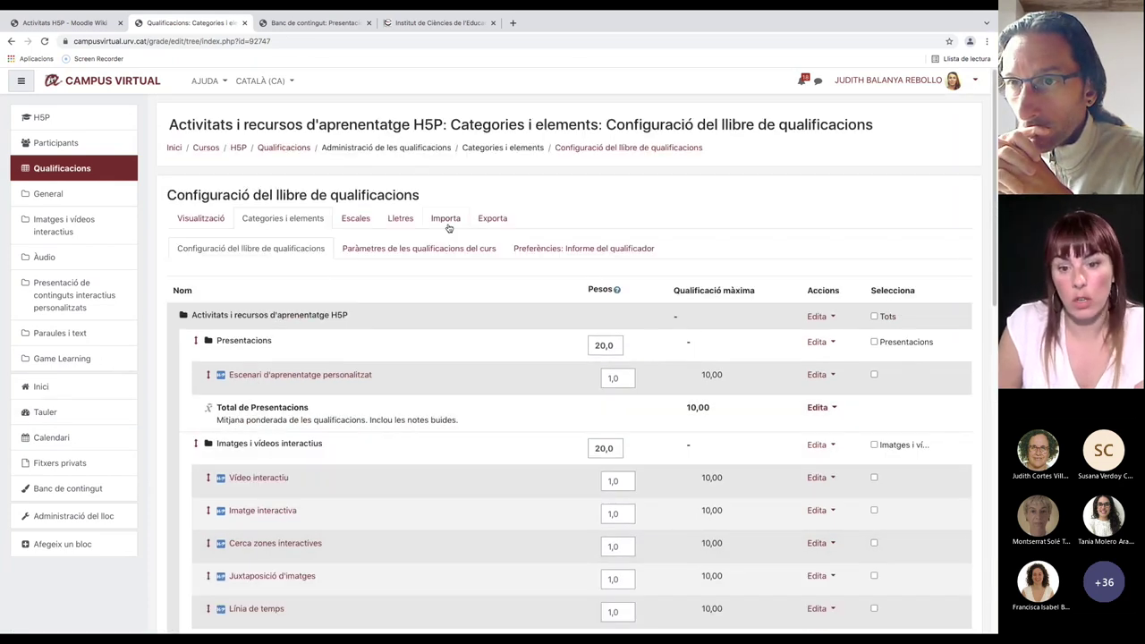
scroll(503, 357, down, 1)
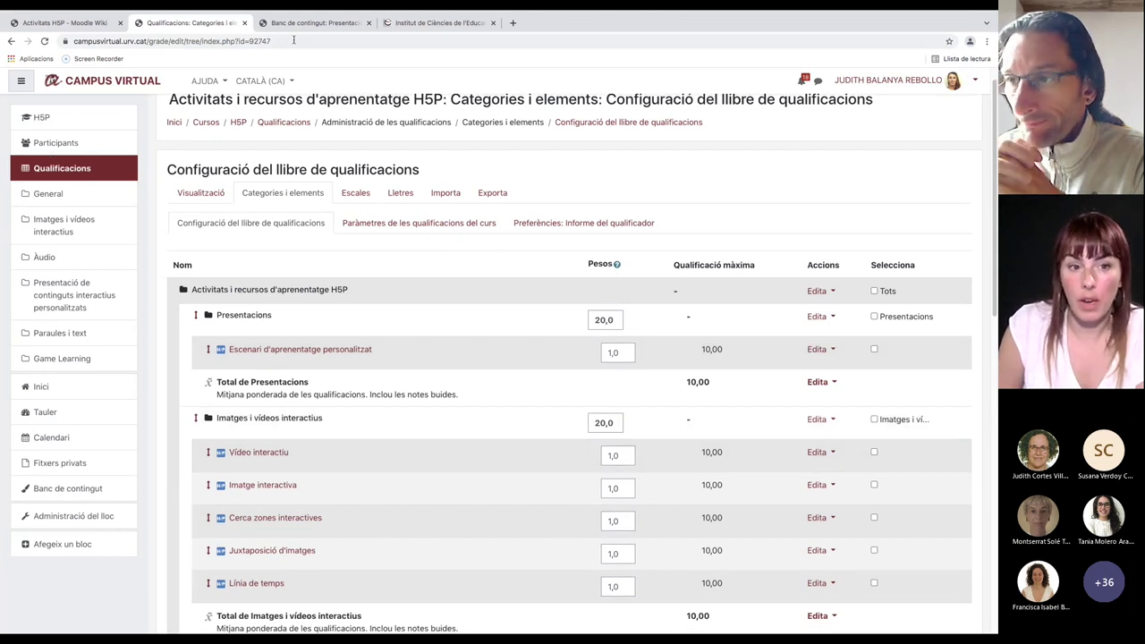
Return to the H5P course page, review the activities diagram in the General section, and switch to Microsoft Teams
click(41, 117)
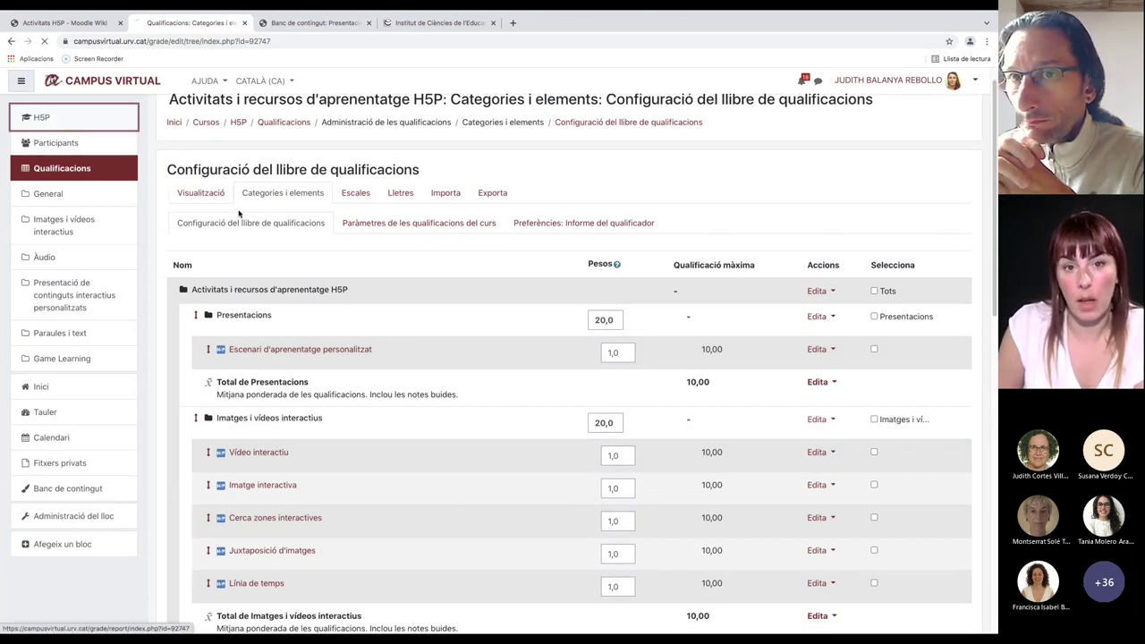
scroll(564, 340, down, 1)
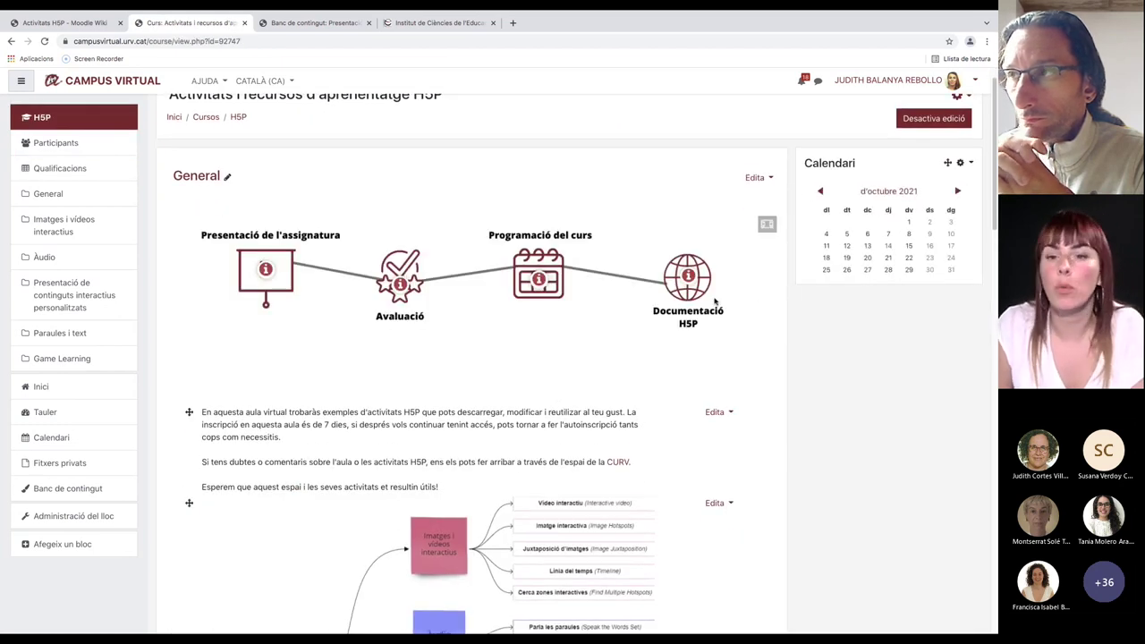
scroll(716, 364, down, 1)
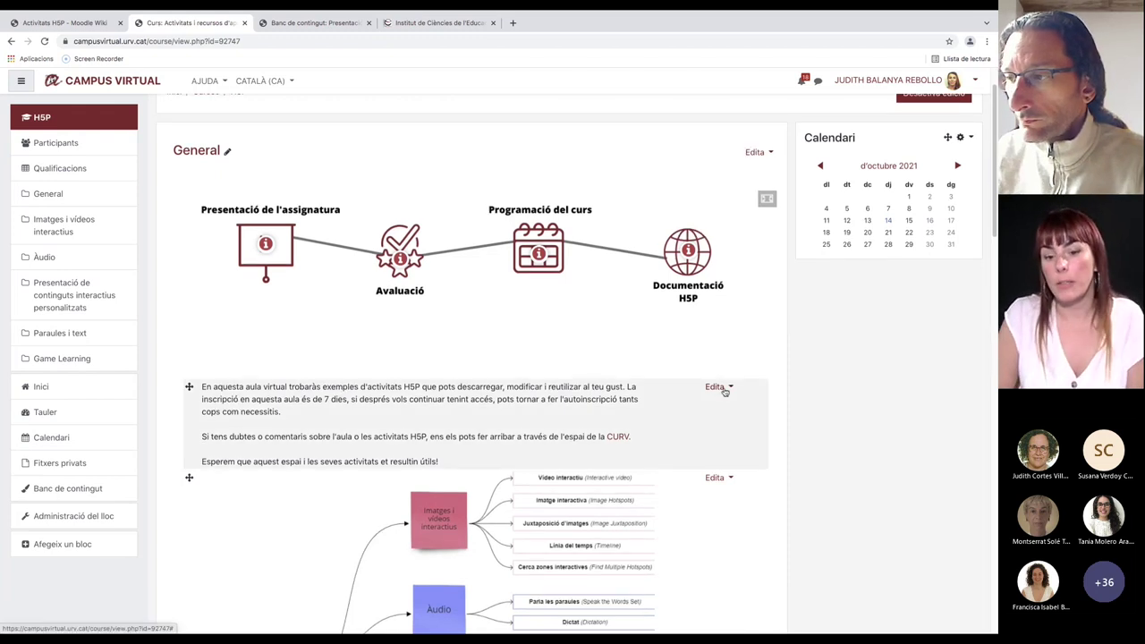
scroll(706, 375, down, 5)
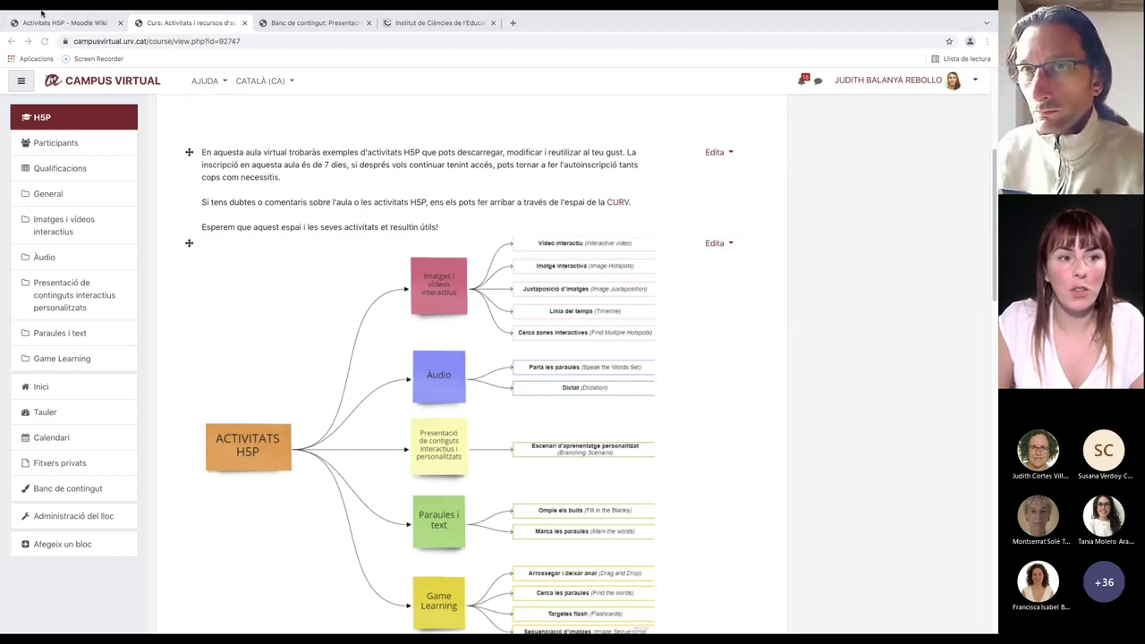
key(super+shift+e)
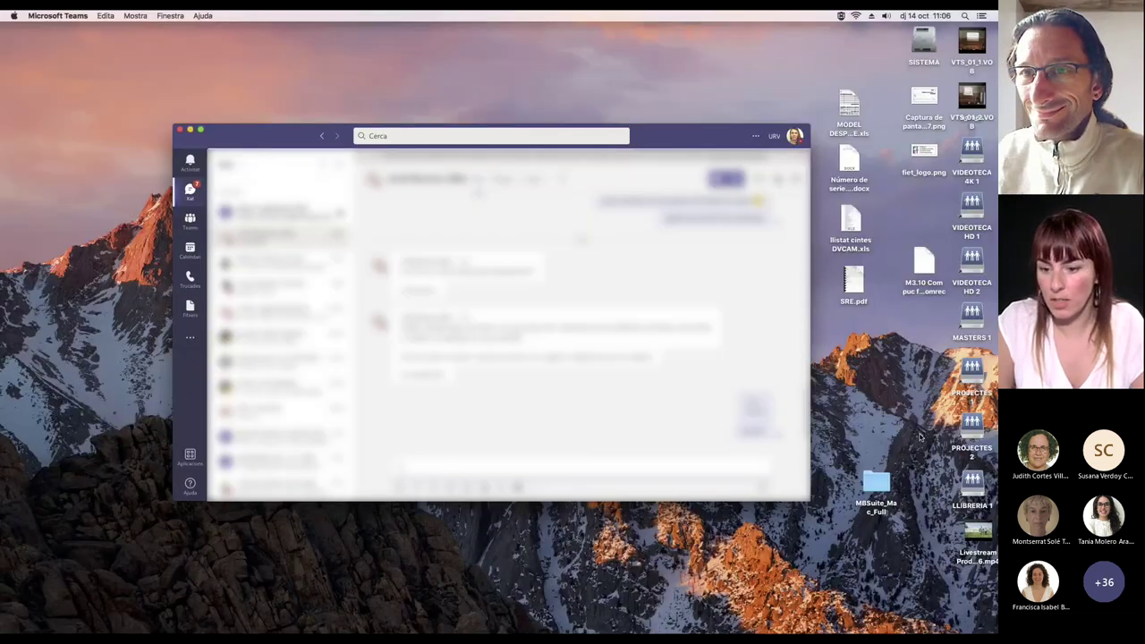